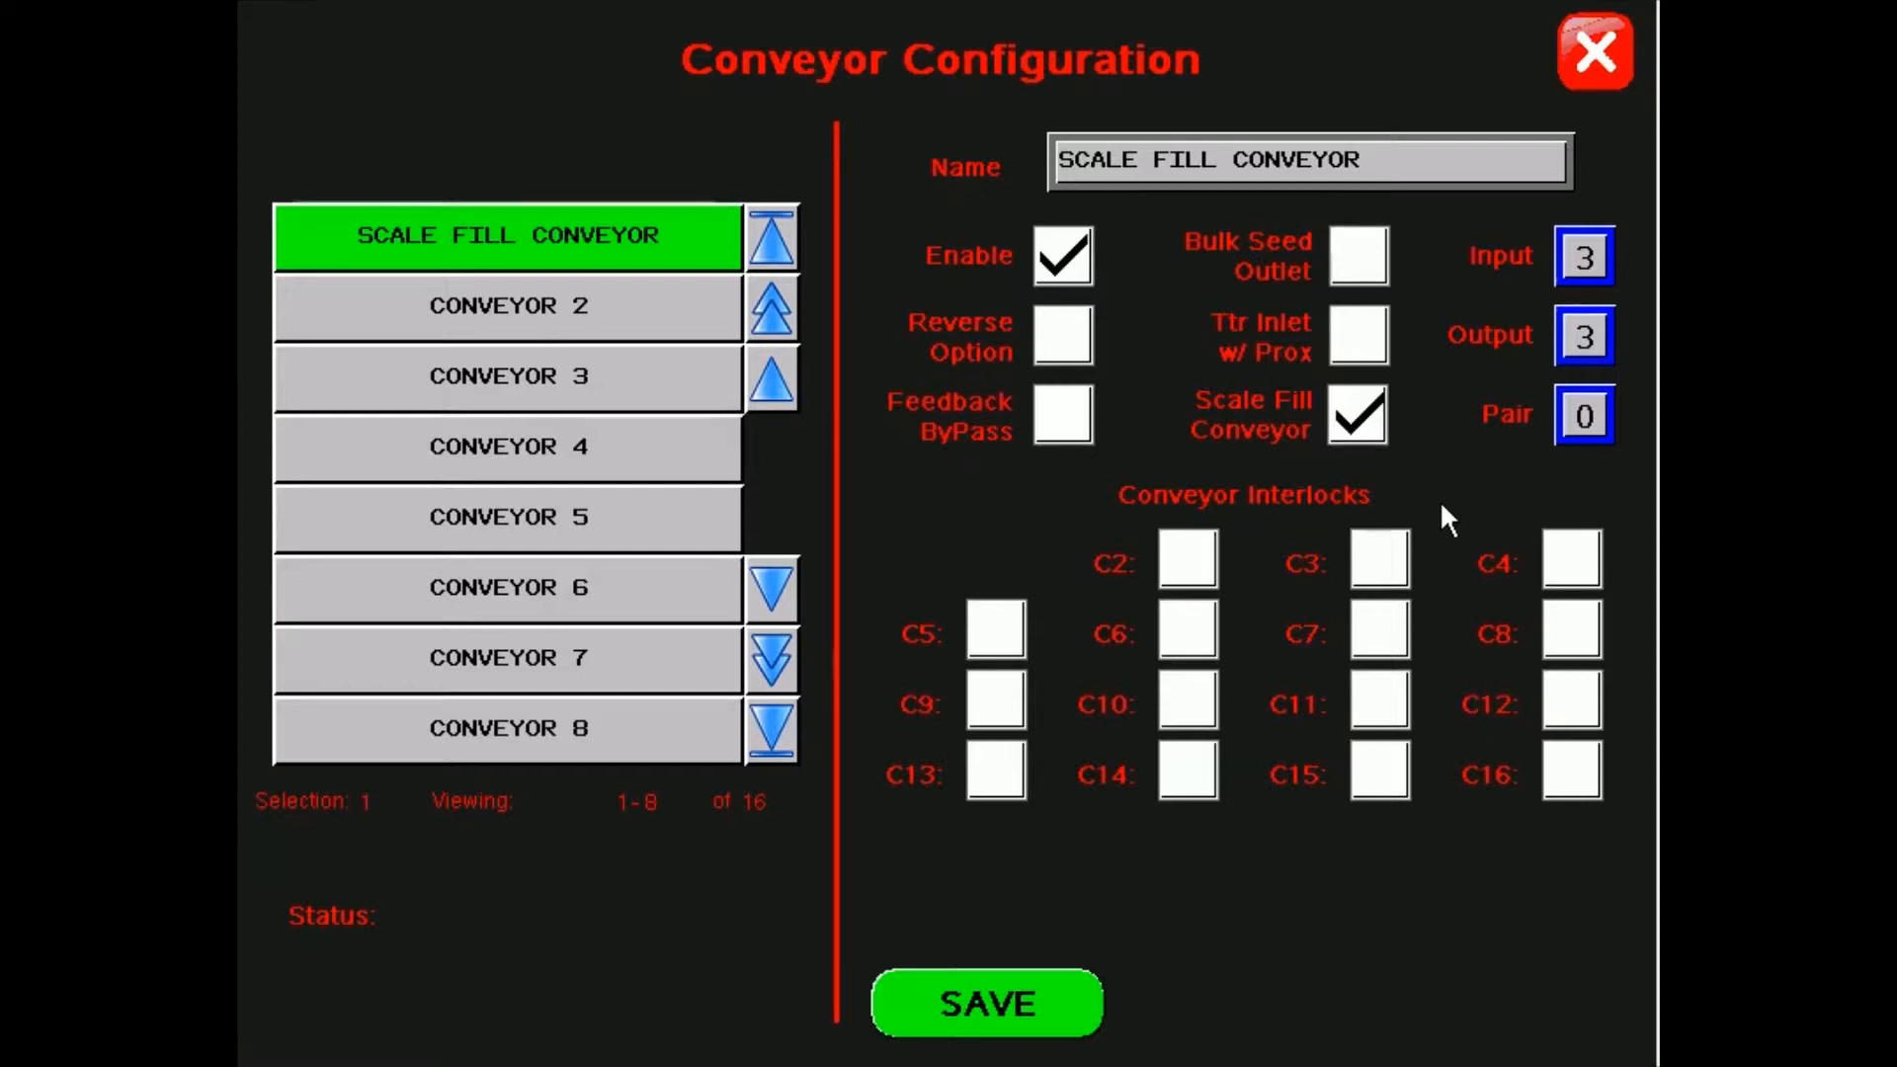
Step: Check the conveyor layout drawing and rename Conveyor 2 as UNDERBIN CONVEYOR 1
left_click(275, 904)
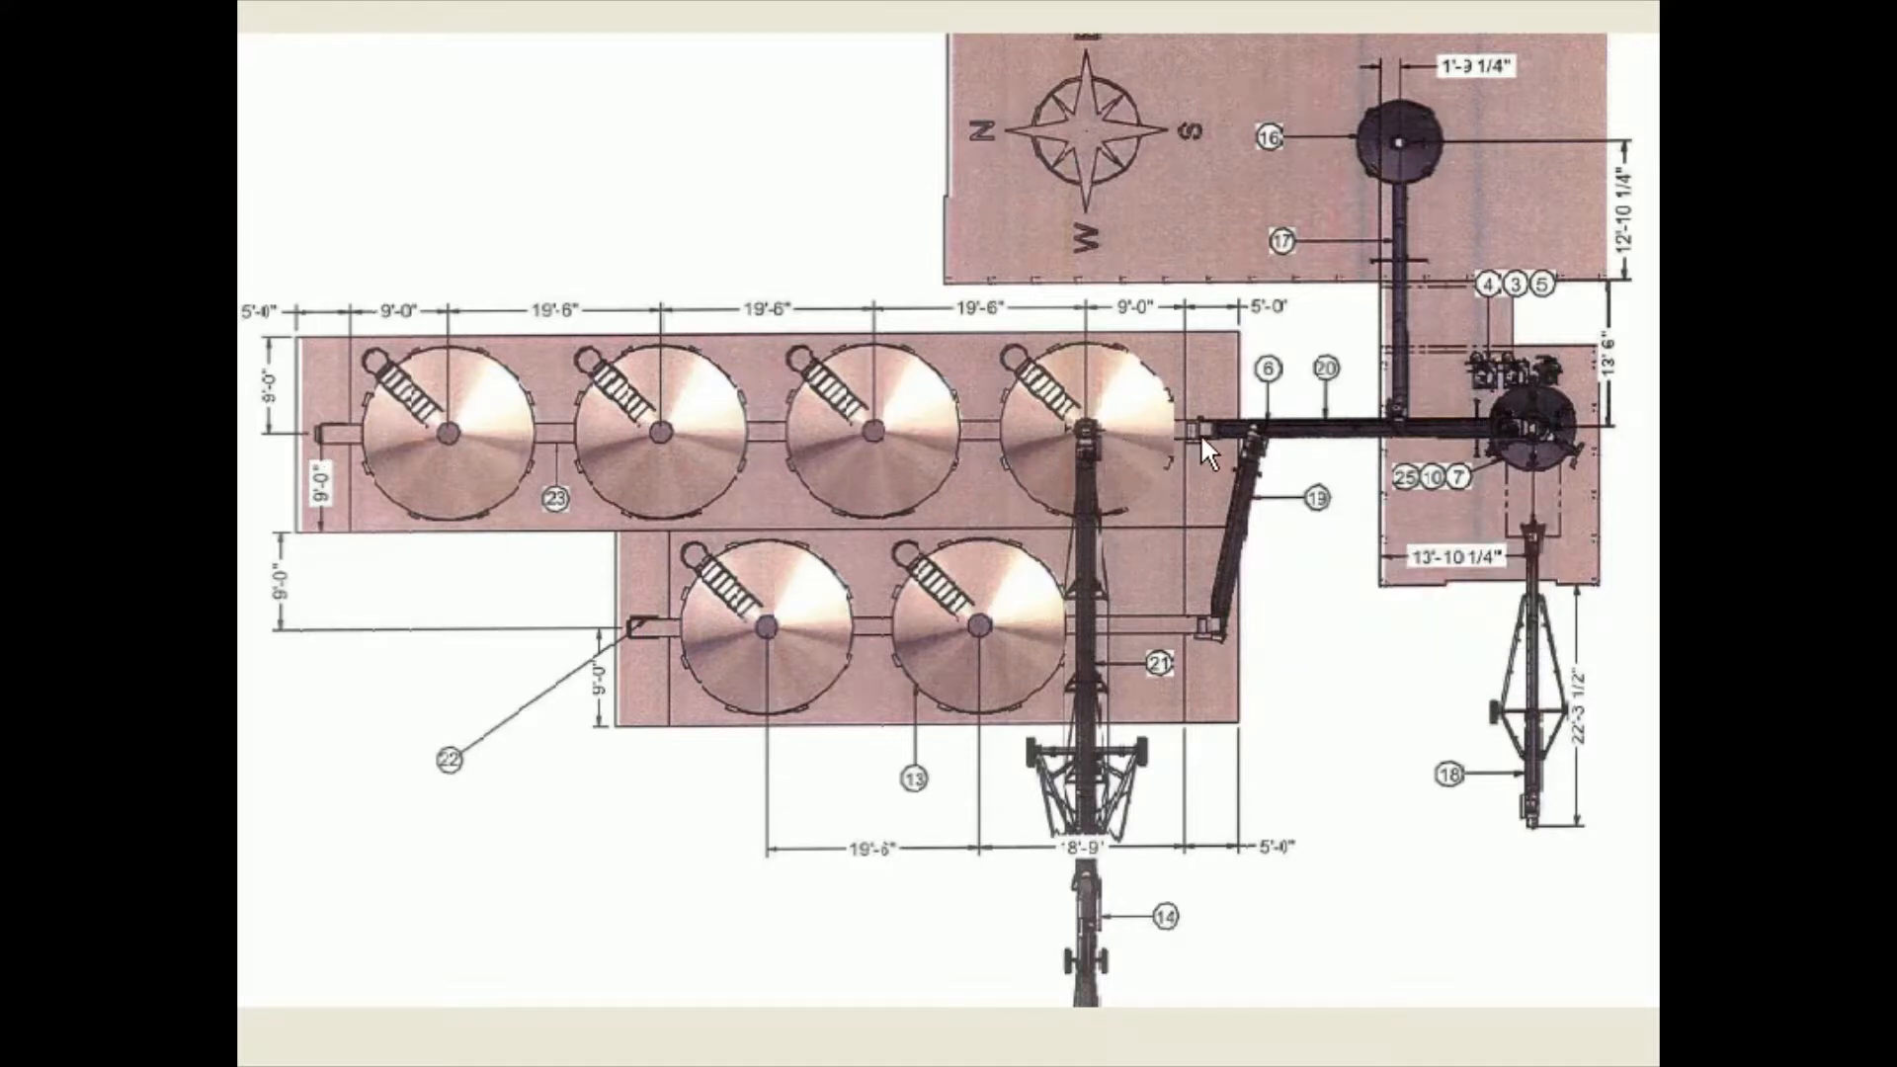
left_click(285, 785)
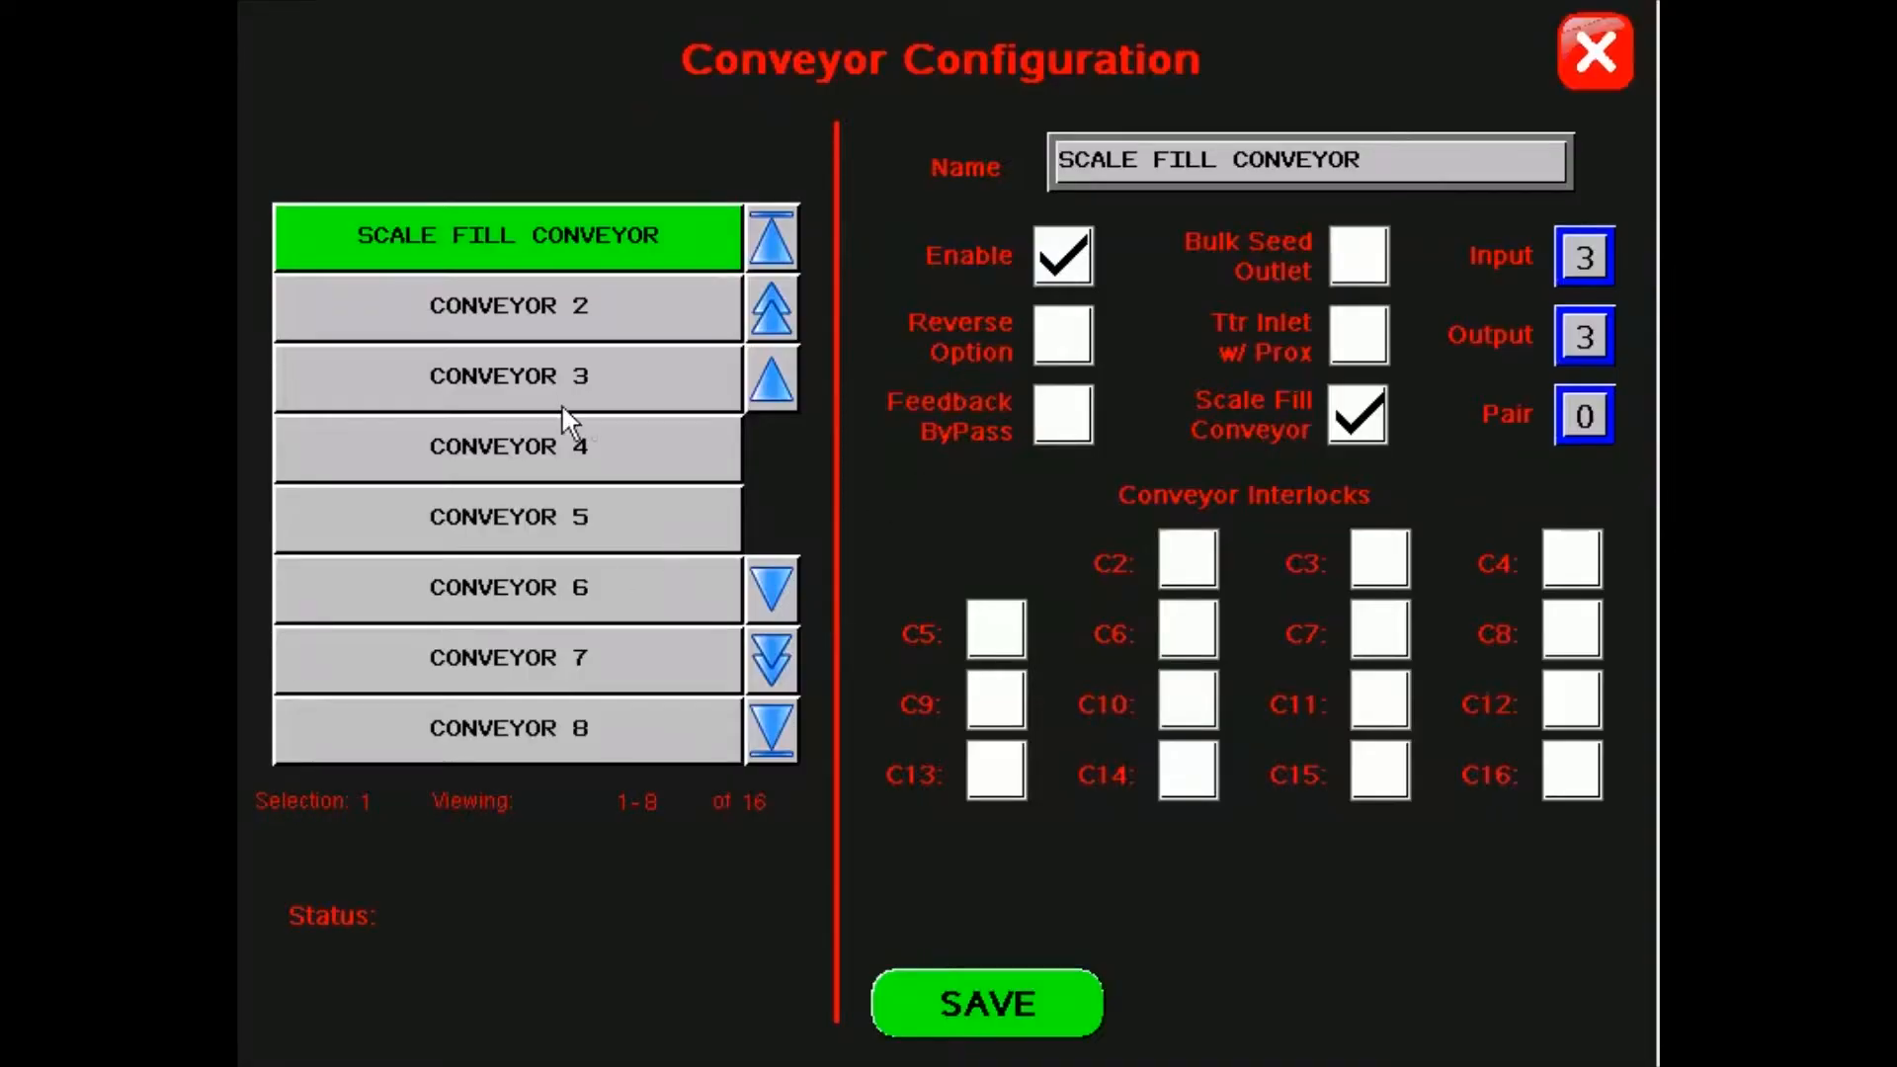
left_click(613, 319)
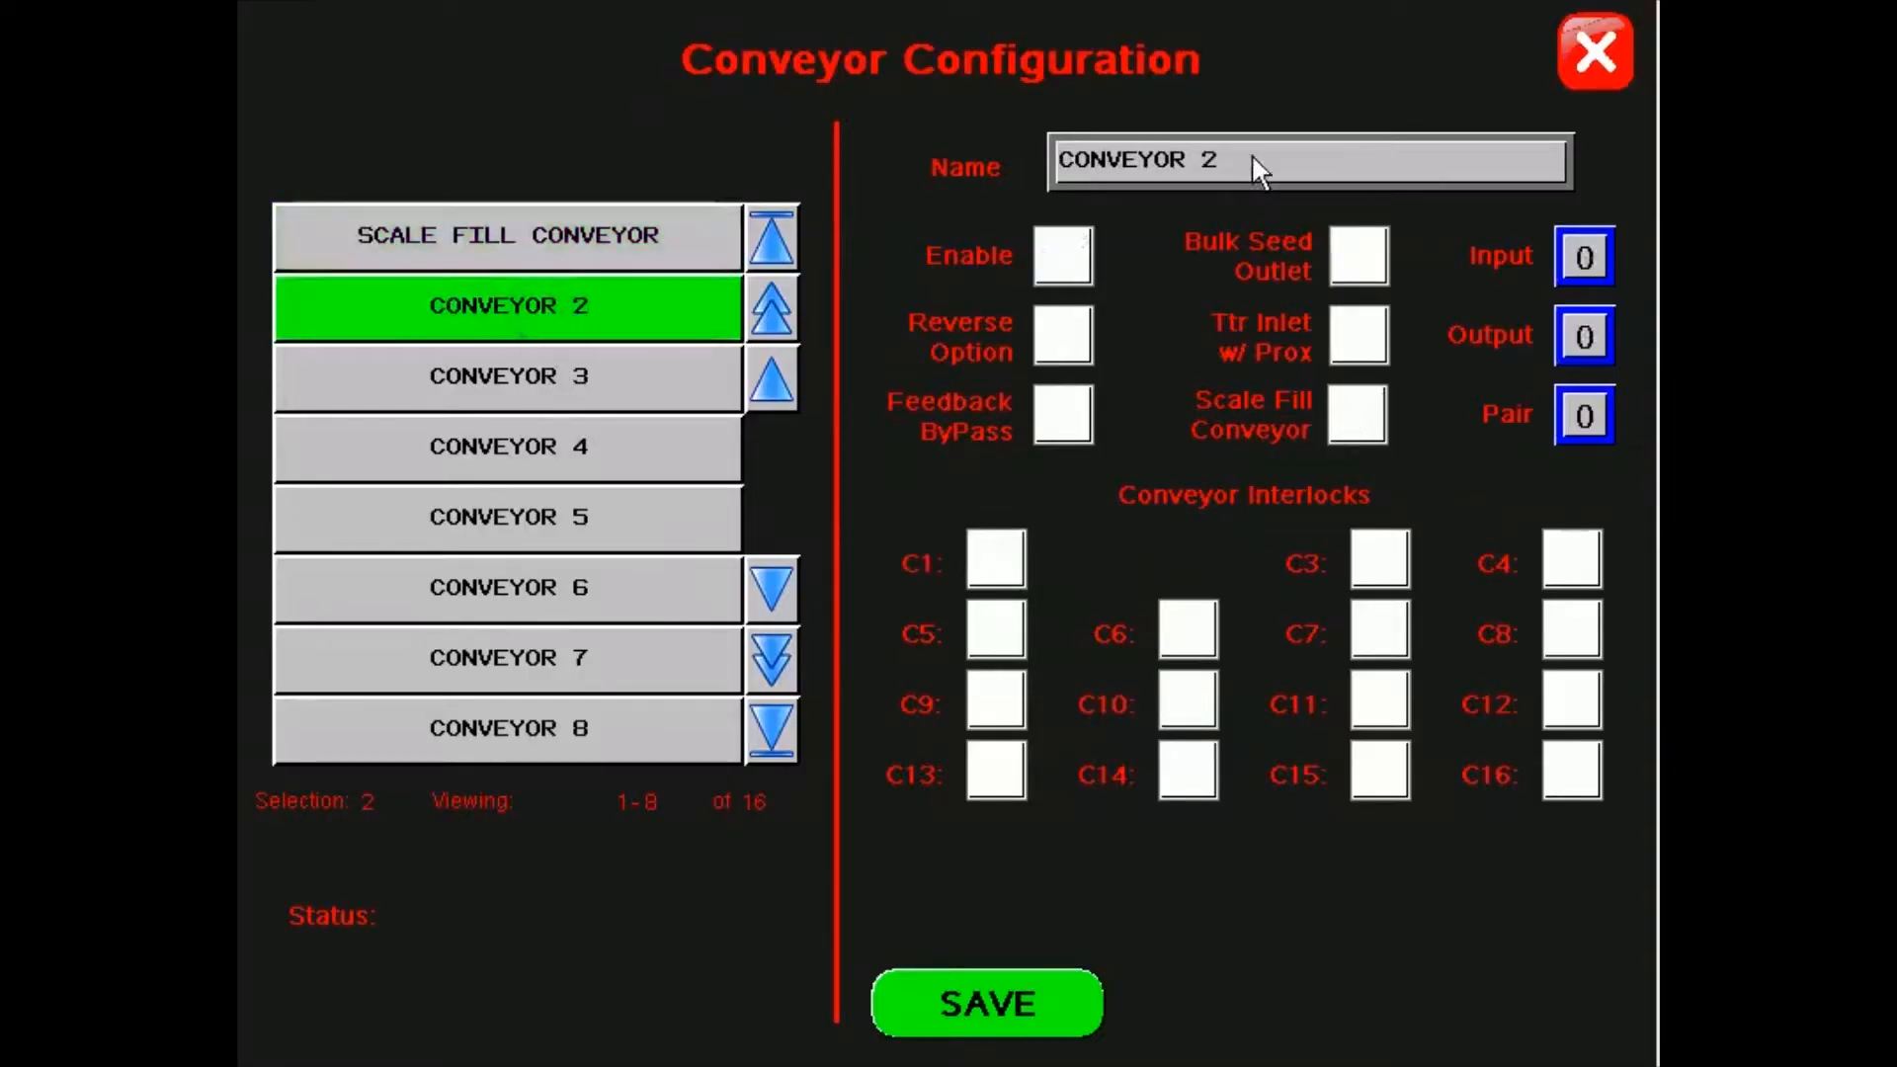
left_click(1217, 172)
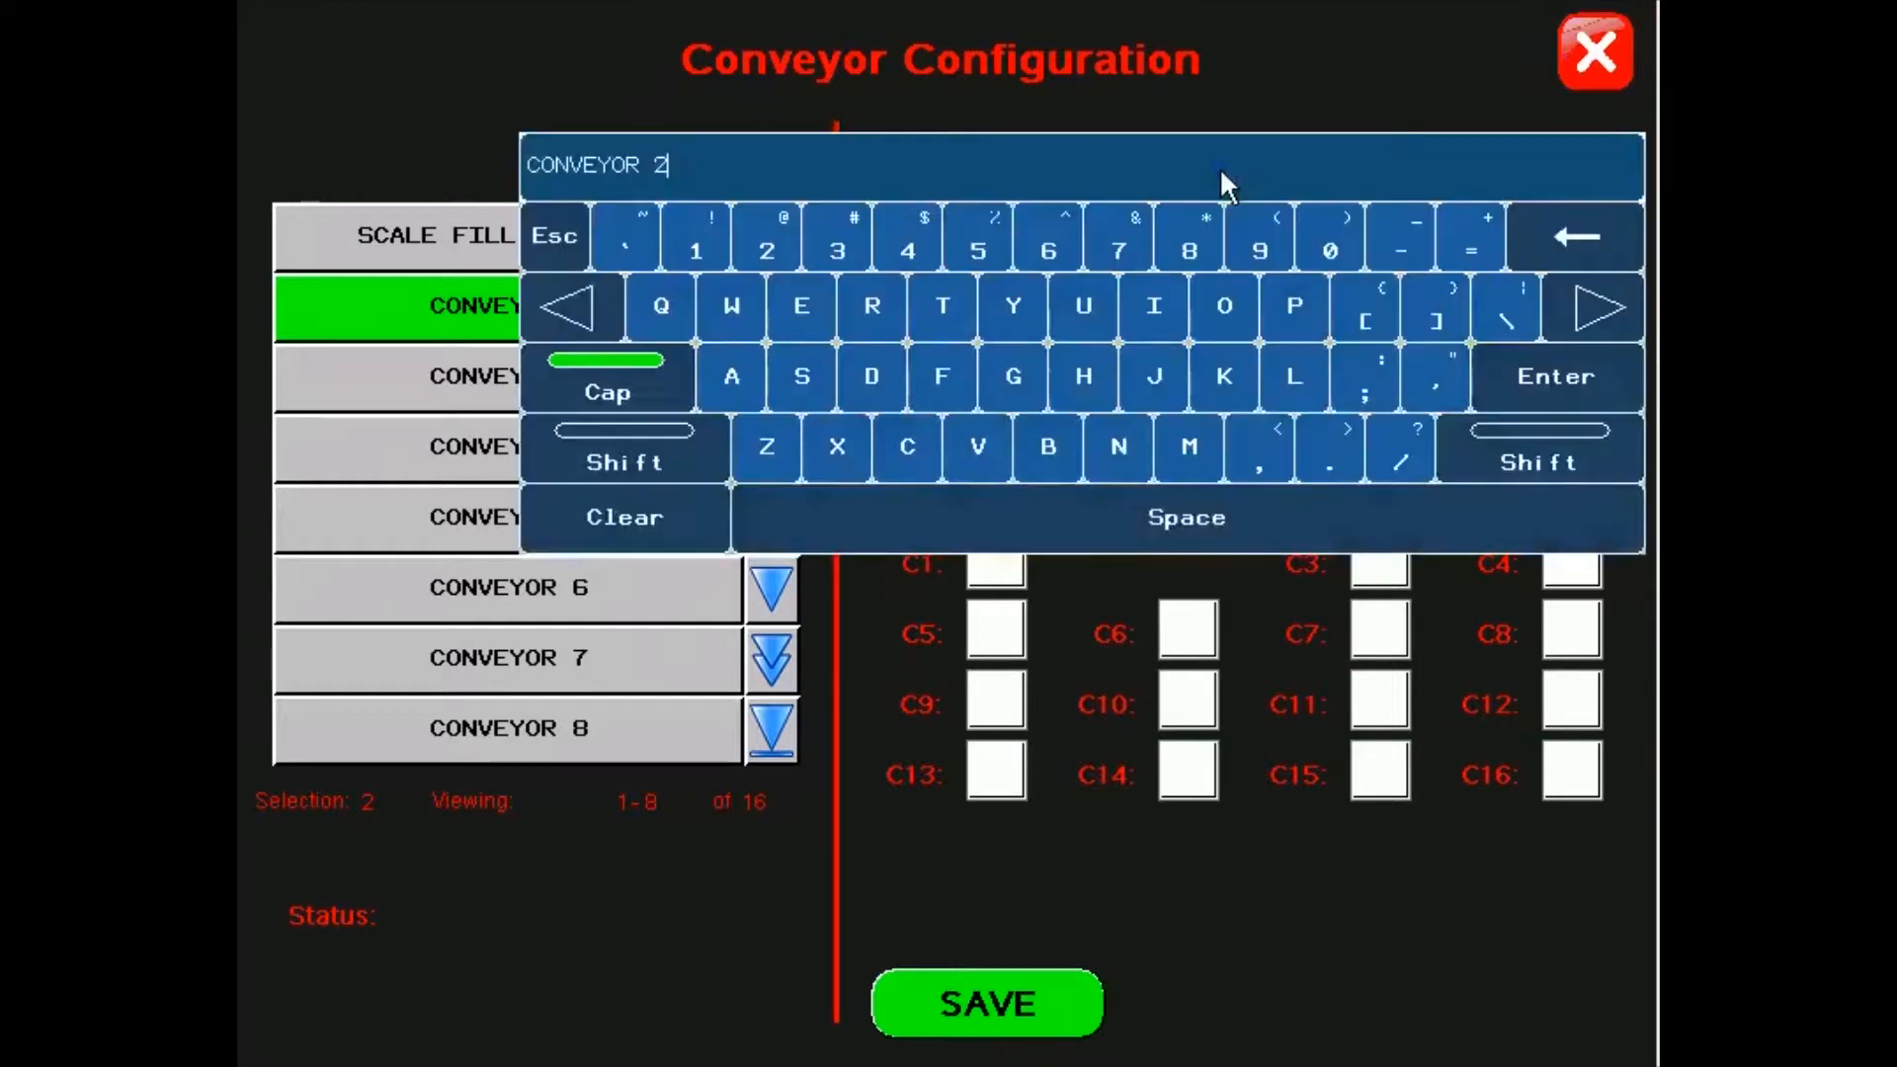
type("UNDDE")
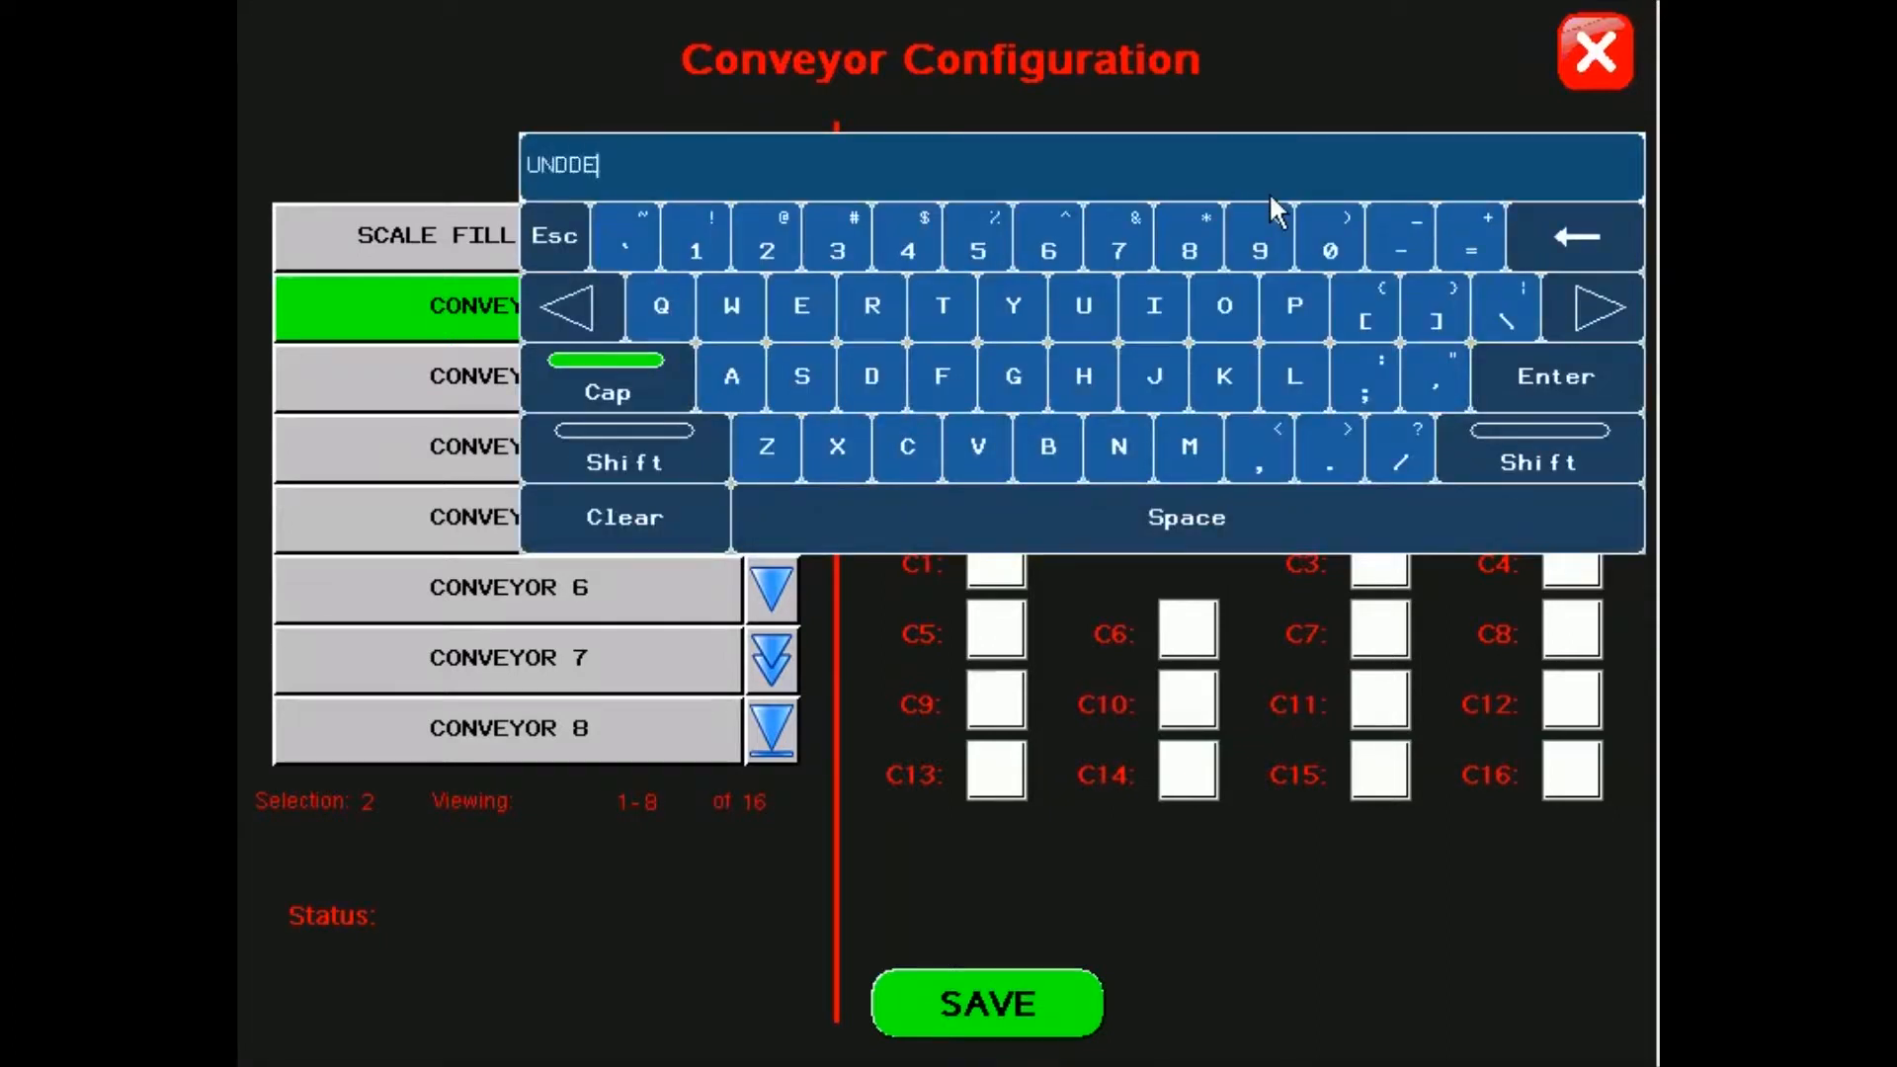
type("RBIN CONVEYOR")
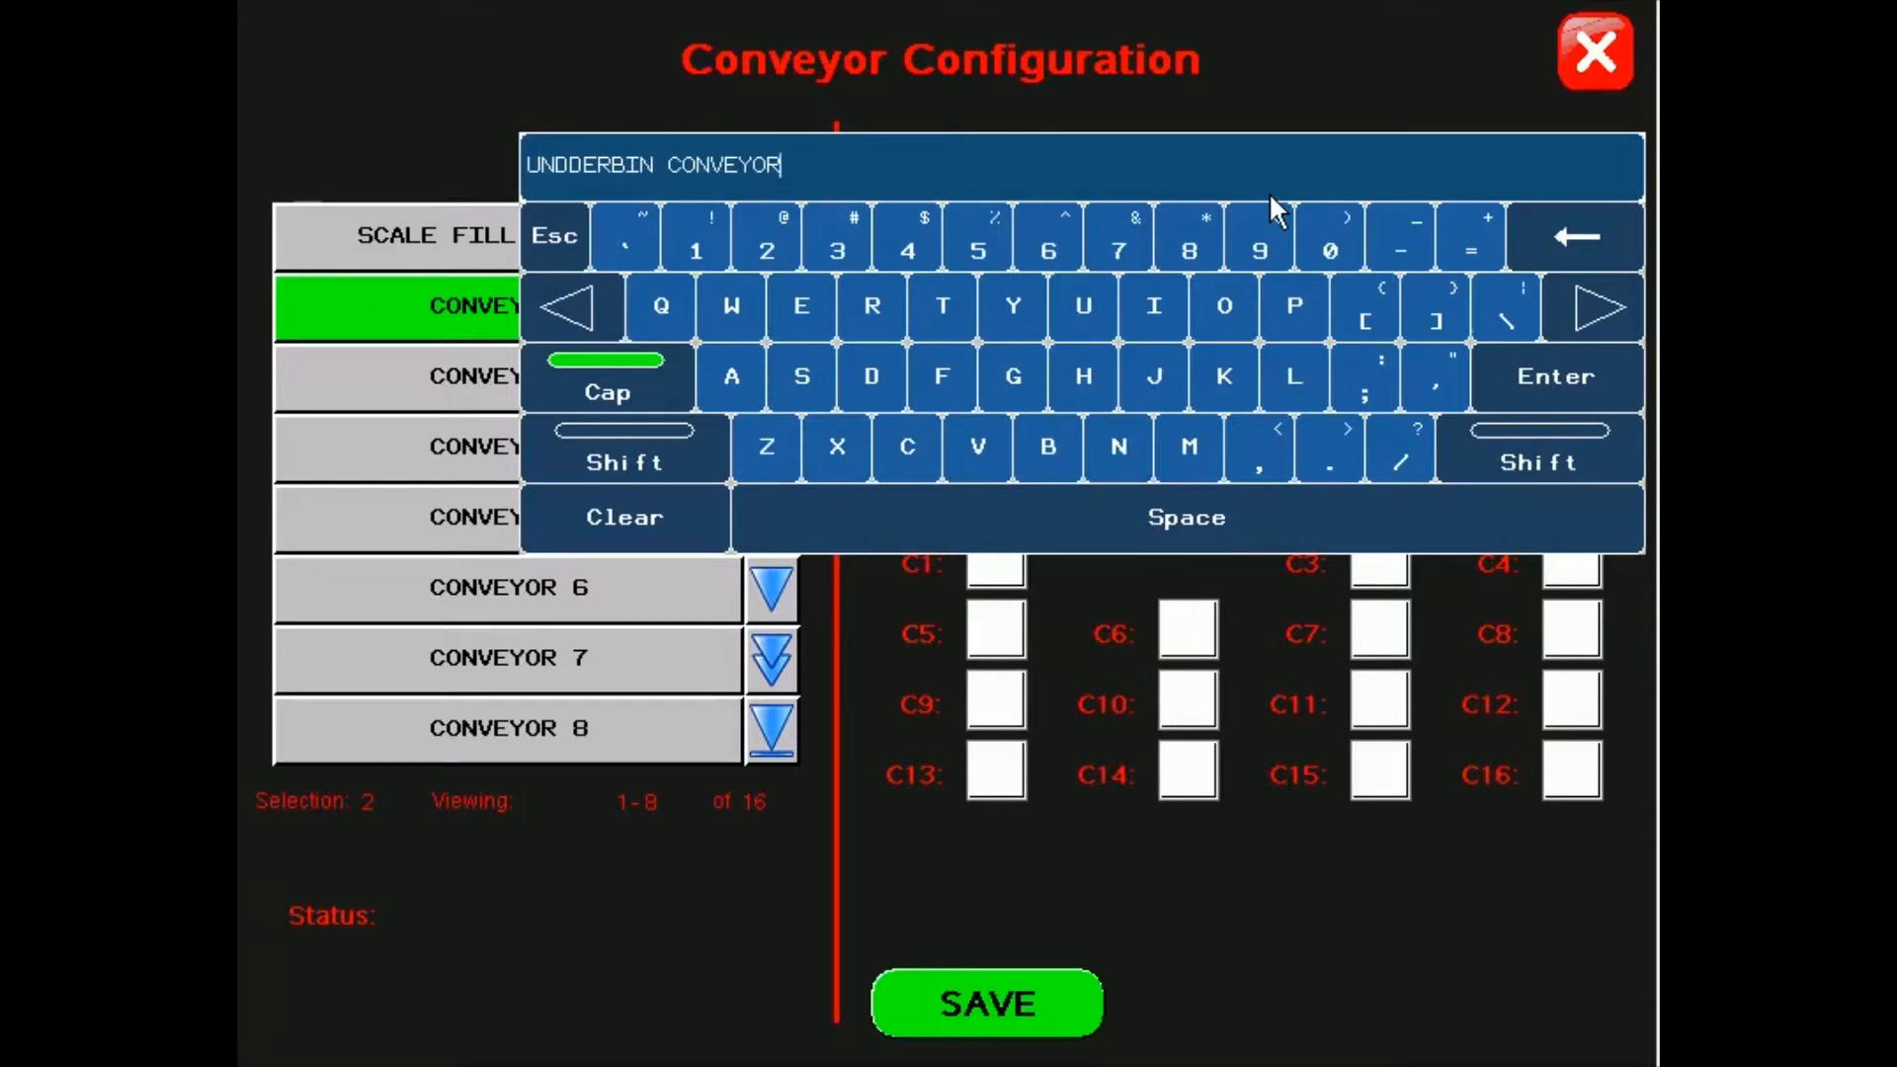
key("BackSpace")
key("BackSpace")
key("BackSpace")
key("BackSpace")
key("BackSpace")
key("BackSpace")
key("BackSpace")
key("BackSpace")
key("BackSpace")
key("BackSpace")
key("BackSpace")
key("BackSpace")
key("BackSpace")
key("BackSpace")
key("BackSpace")
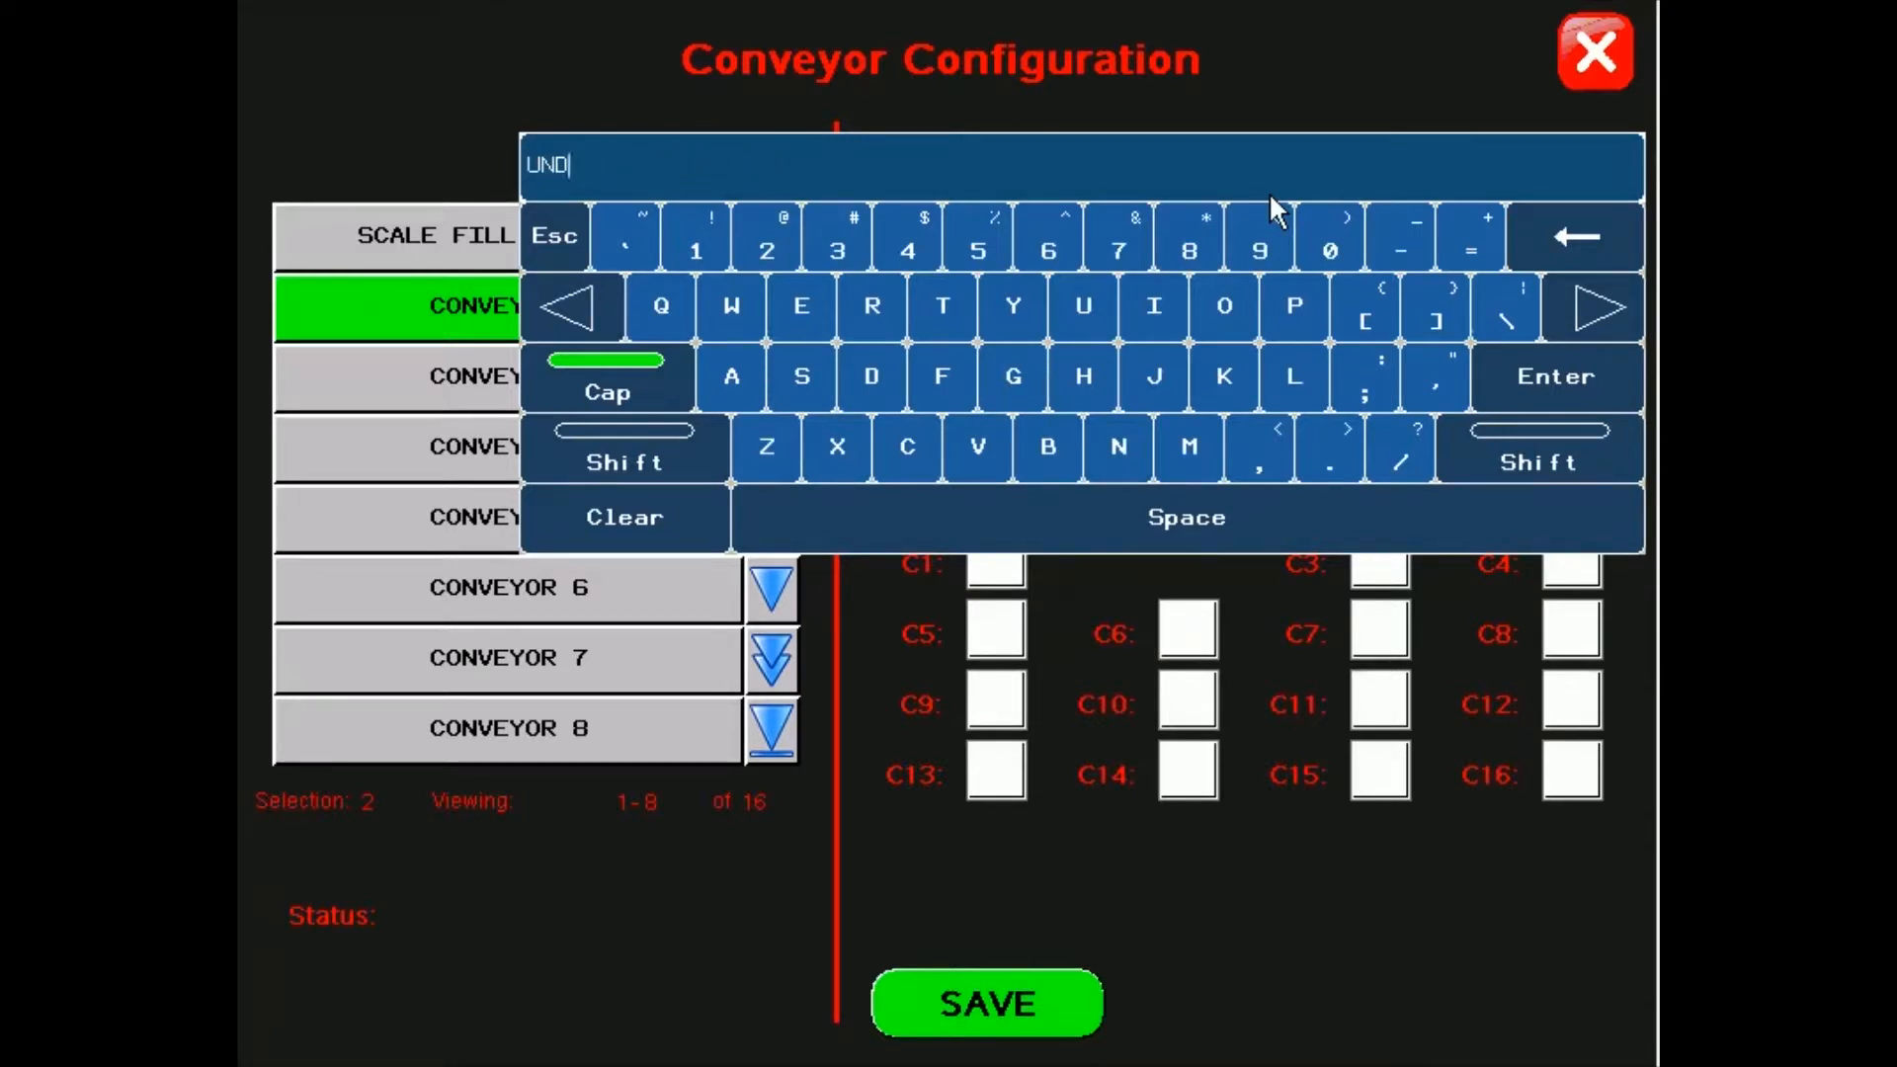
type("ERBIN CONVEY")
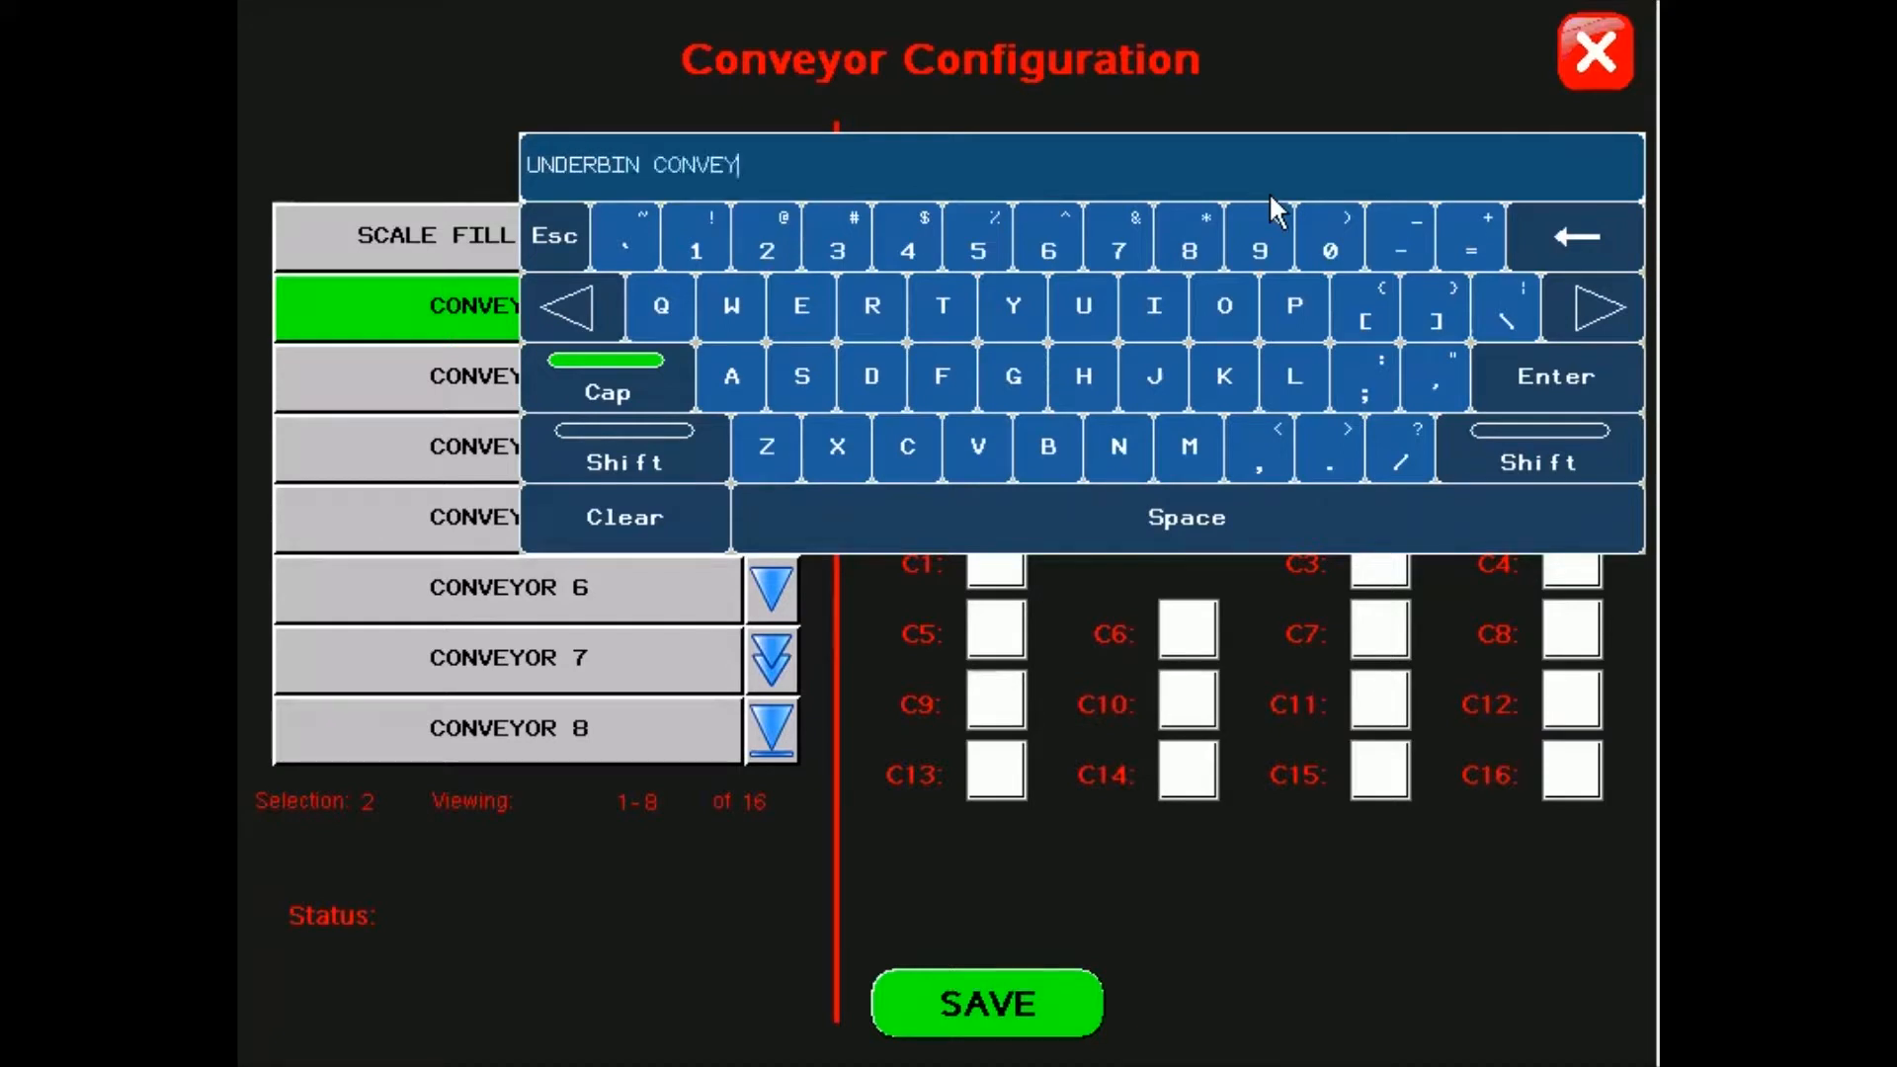
type("OR 1")
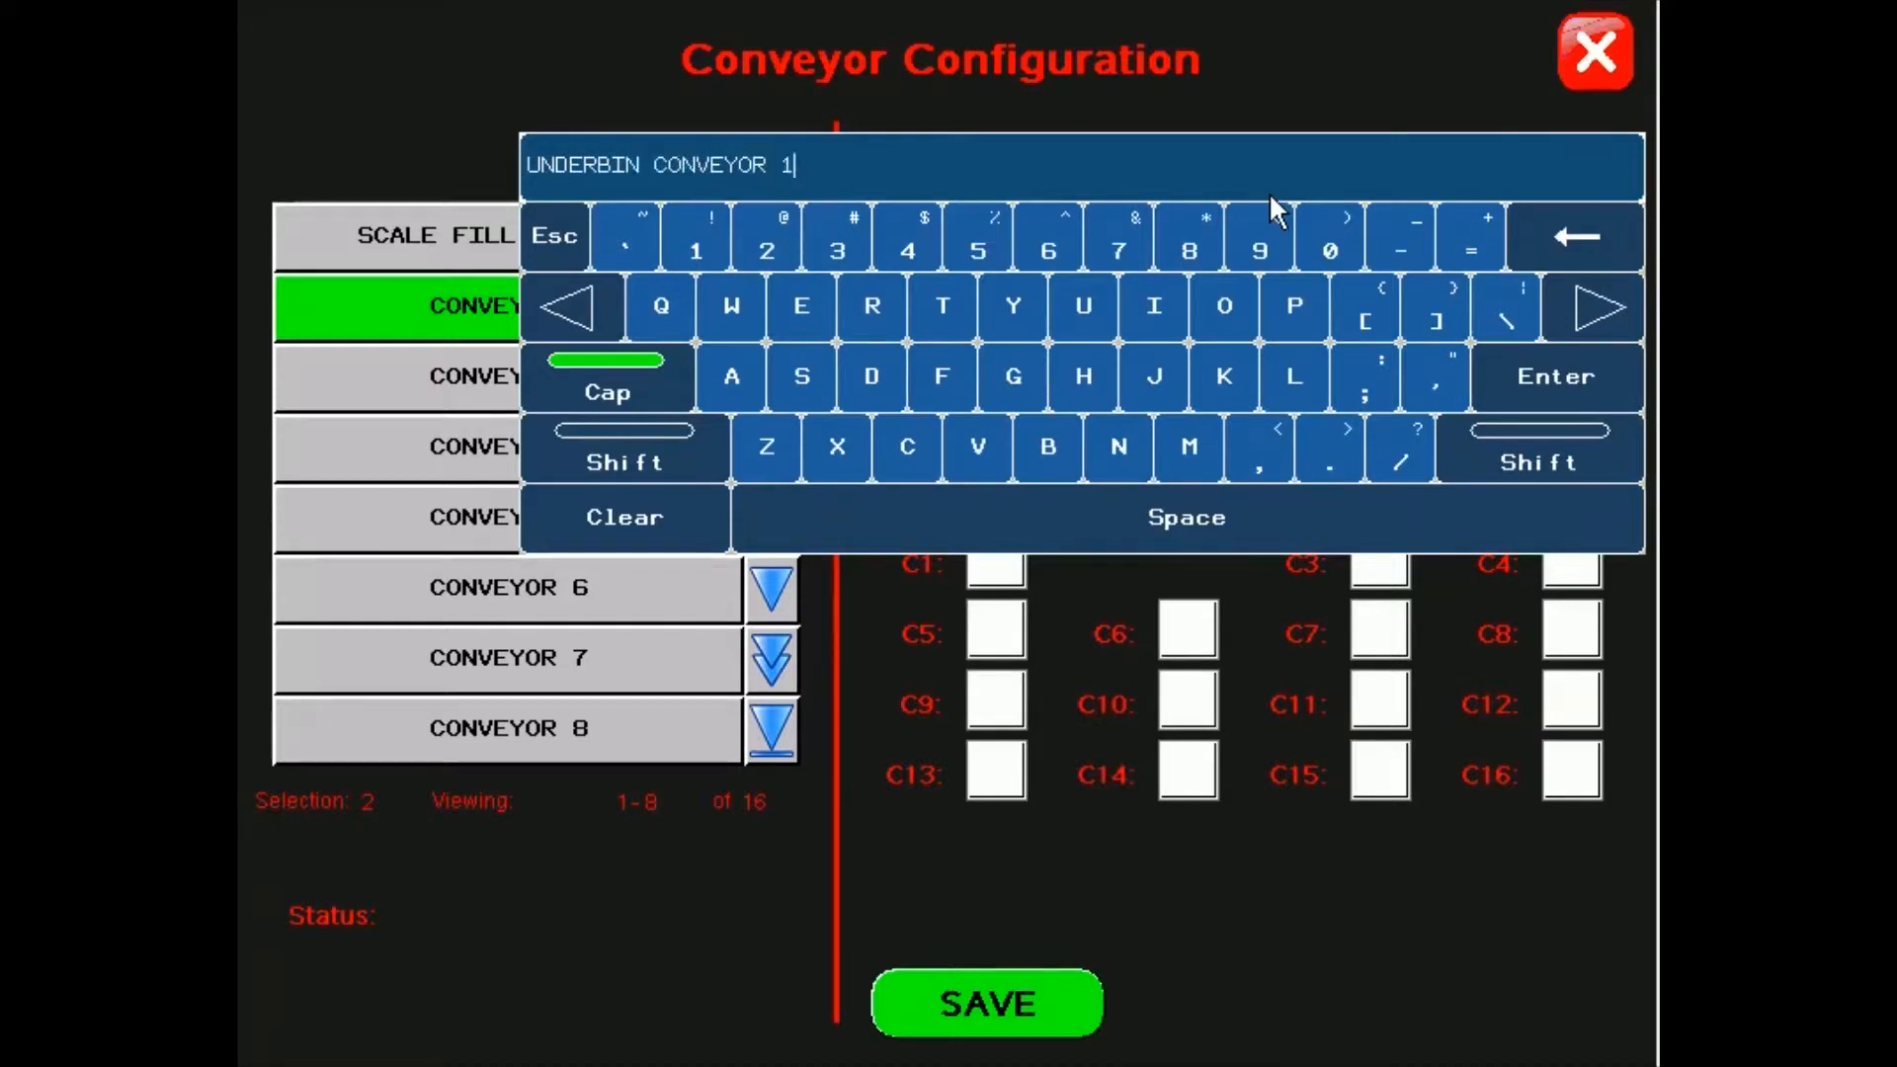
key("Return")
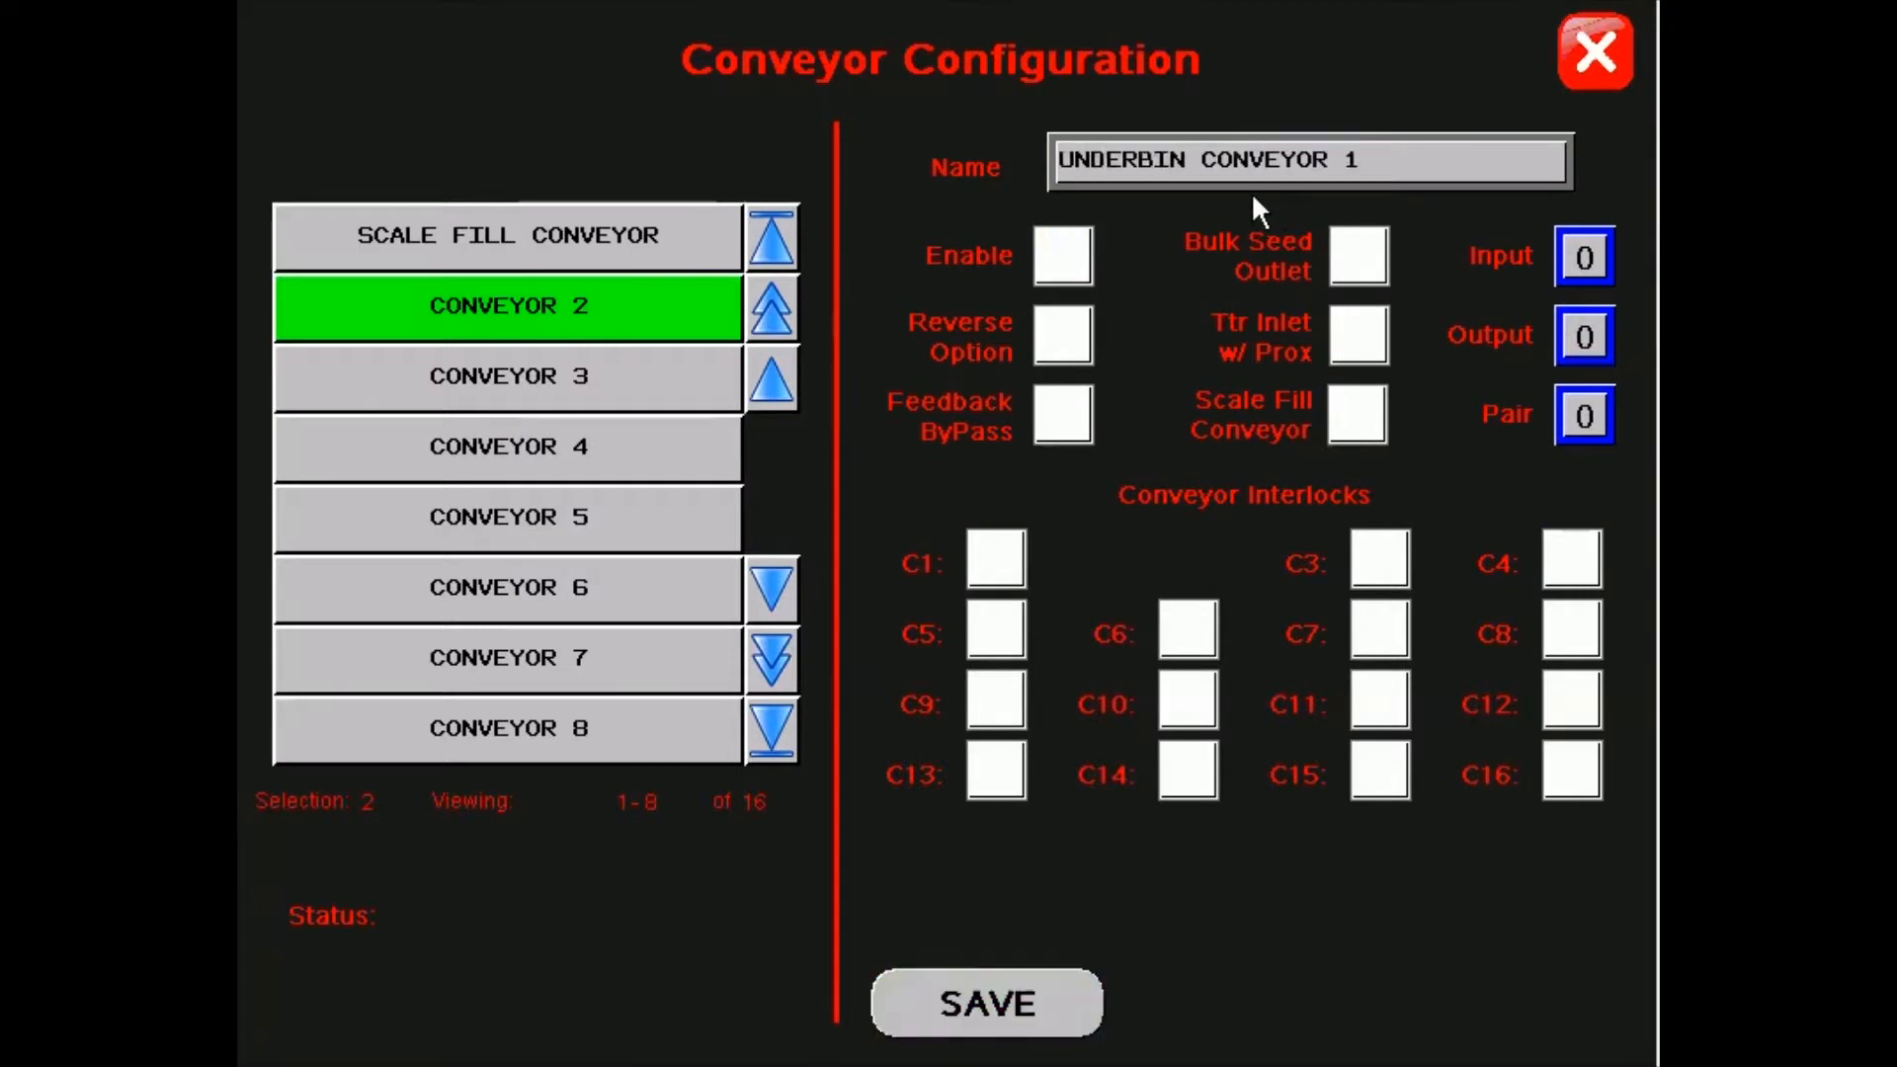
Step: Enable Underbin Conveyor 1 and set its input to 1, following the input card in the wiring diagram
left_click(1084, 264)
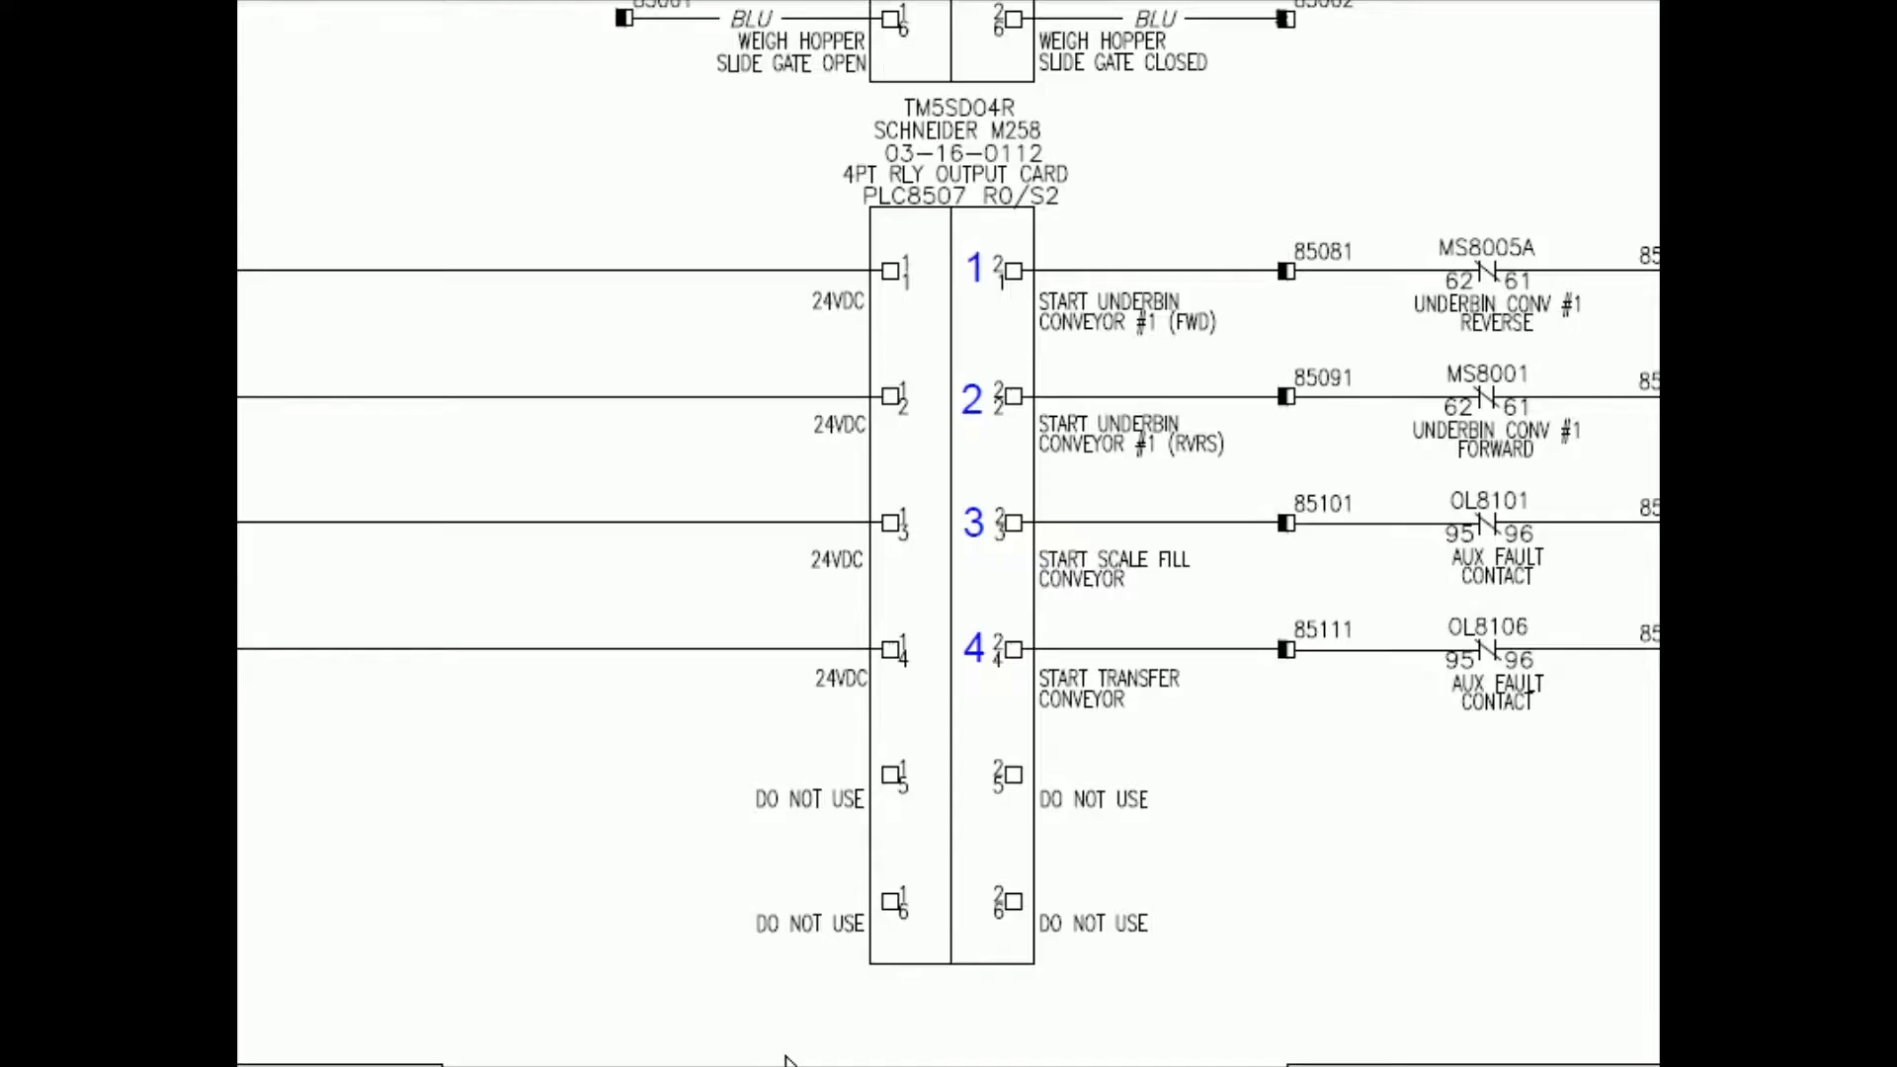
scroll(1354, 707, "up", 5)
scroll(1361, 700, "up", 5)
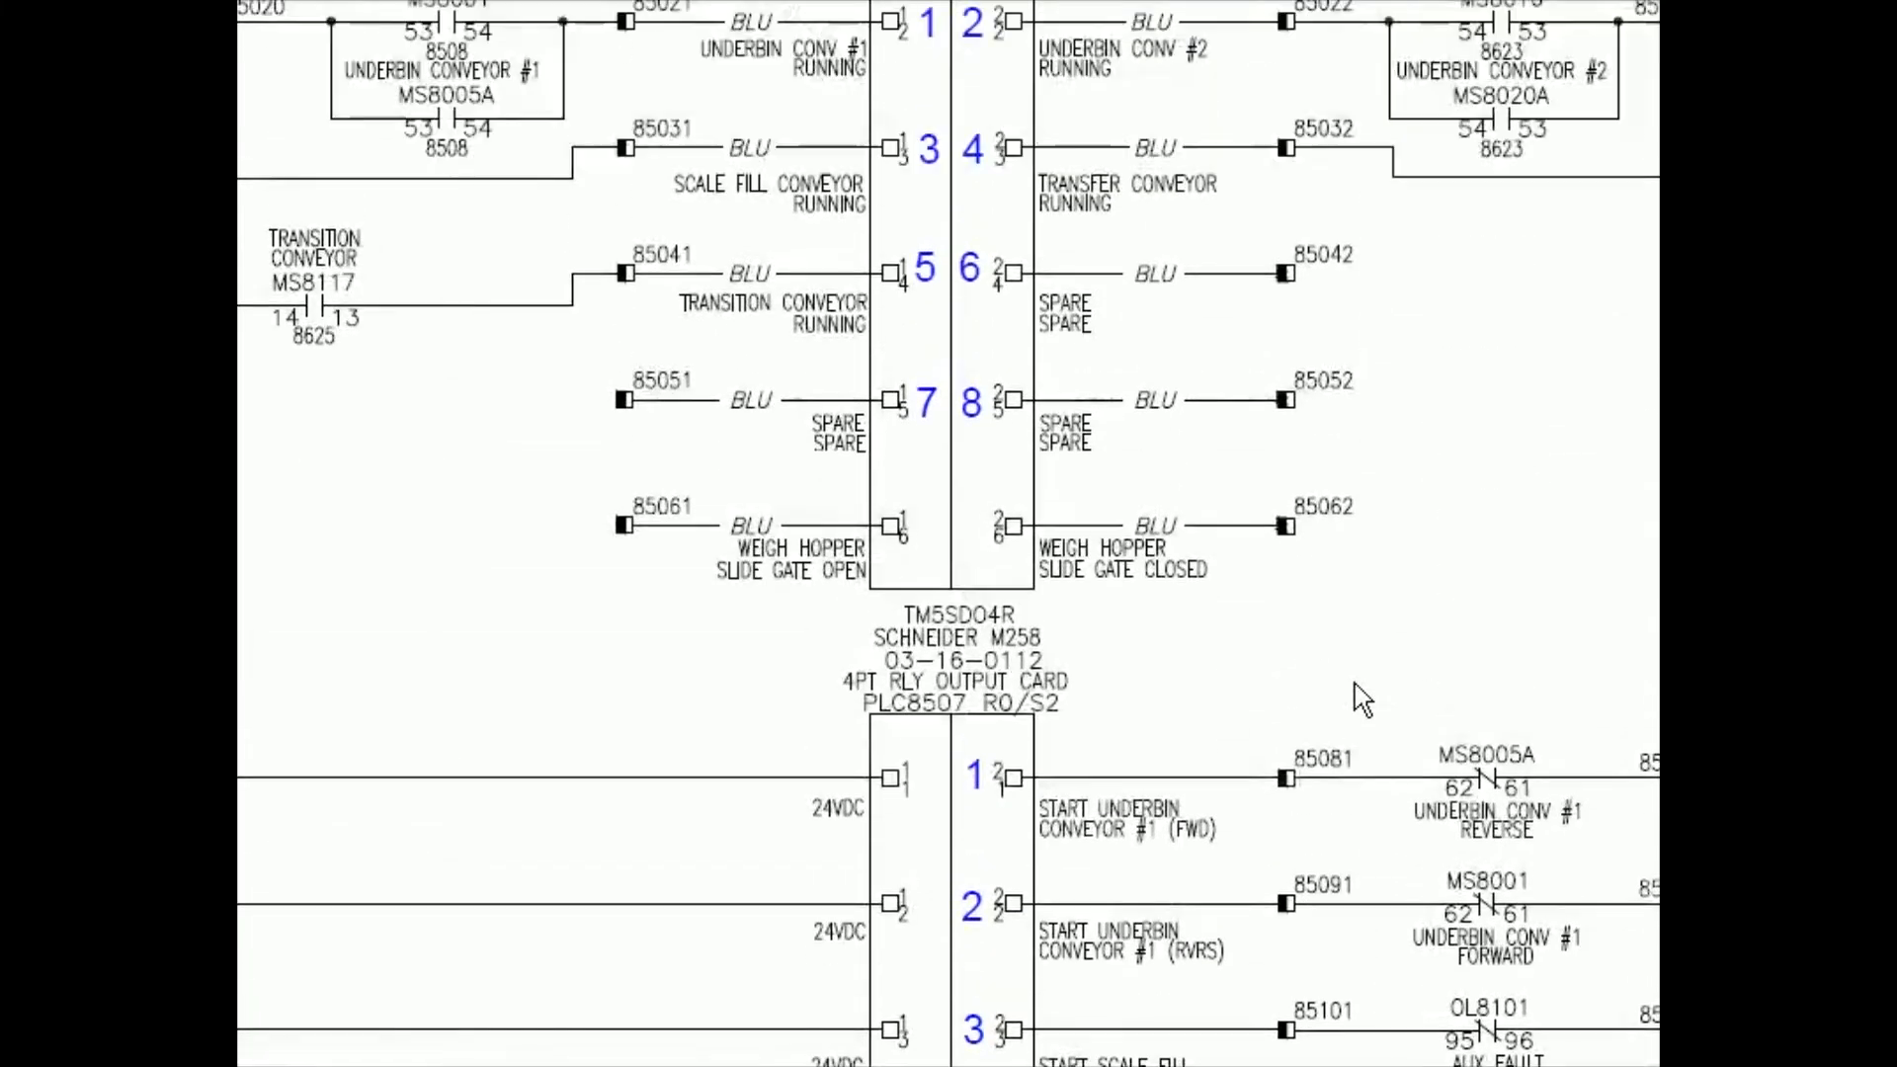
scroll(1362, 700, "up", 1)
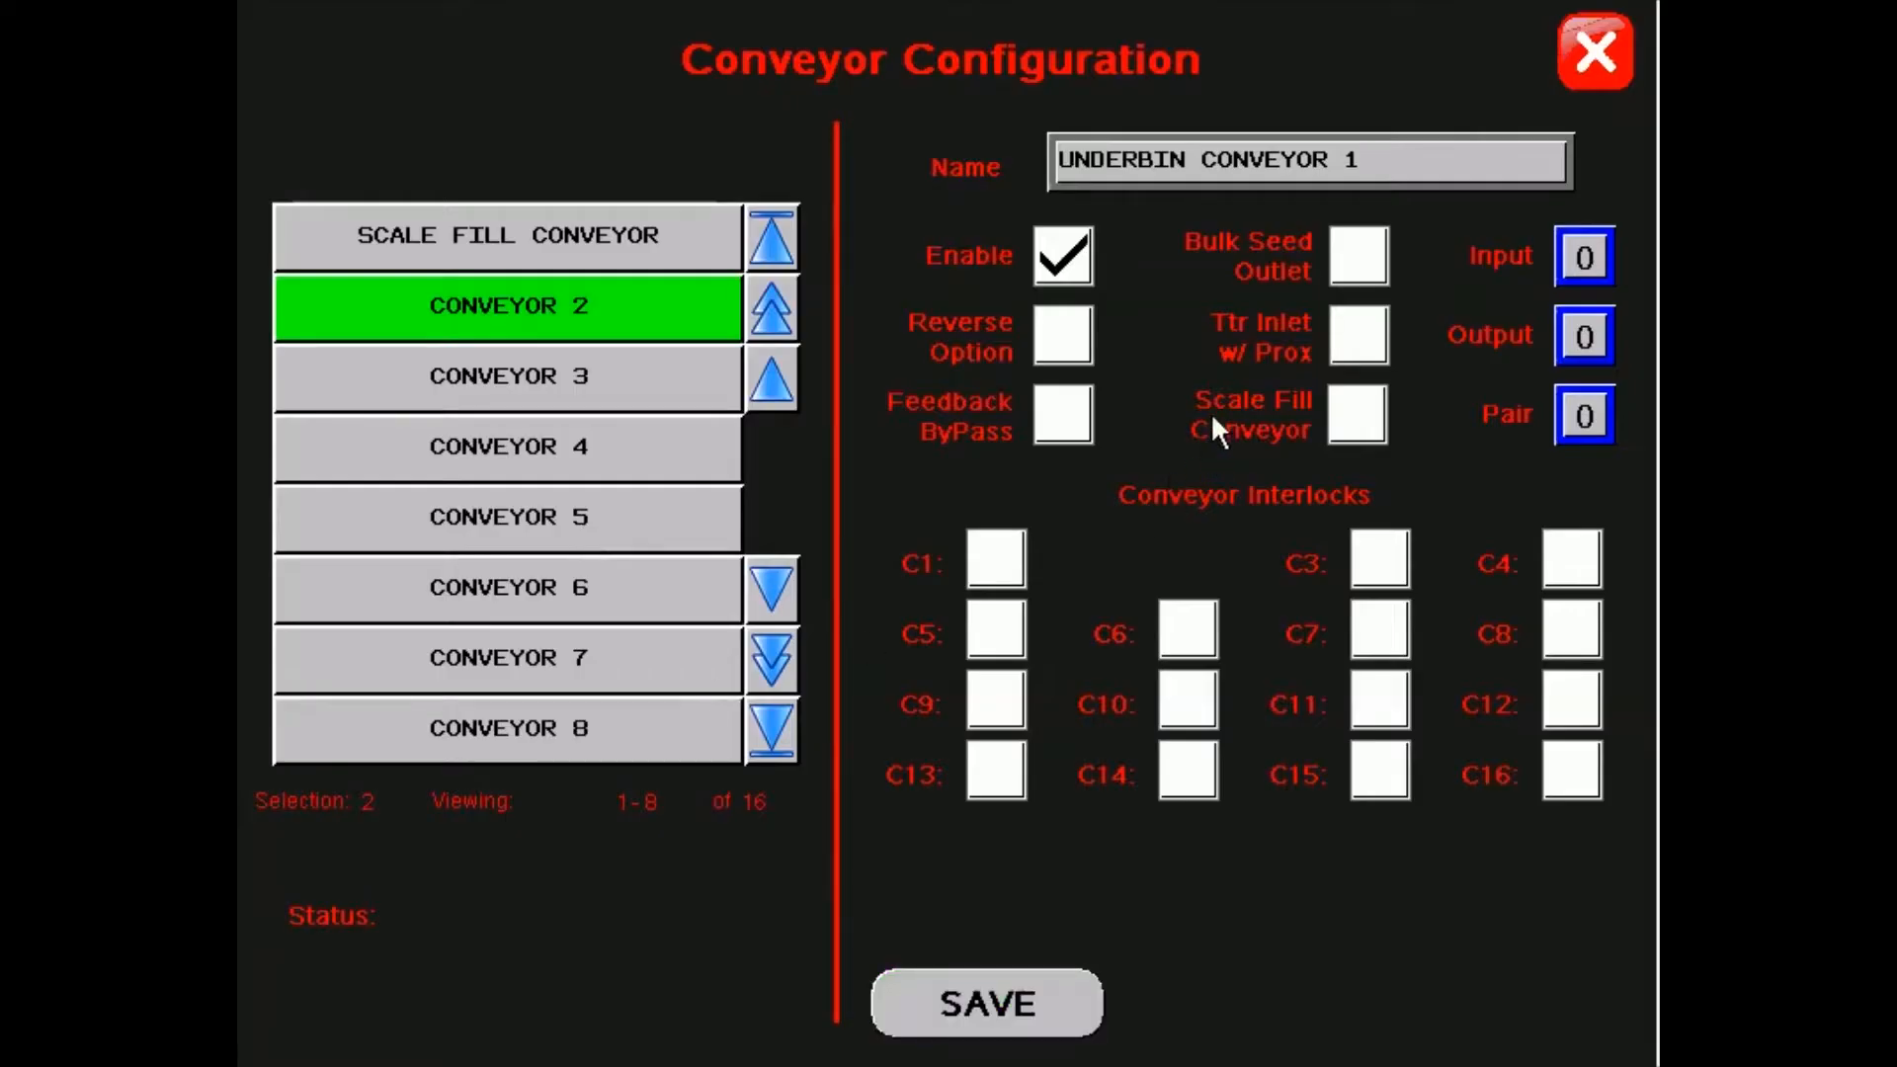
left_click(1571, 255)
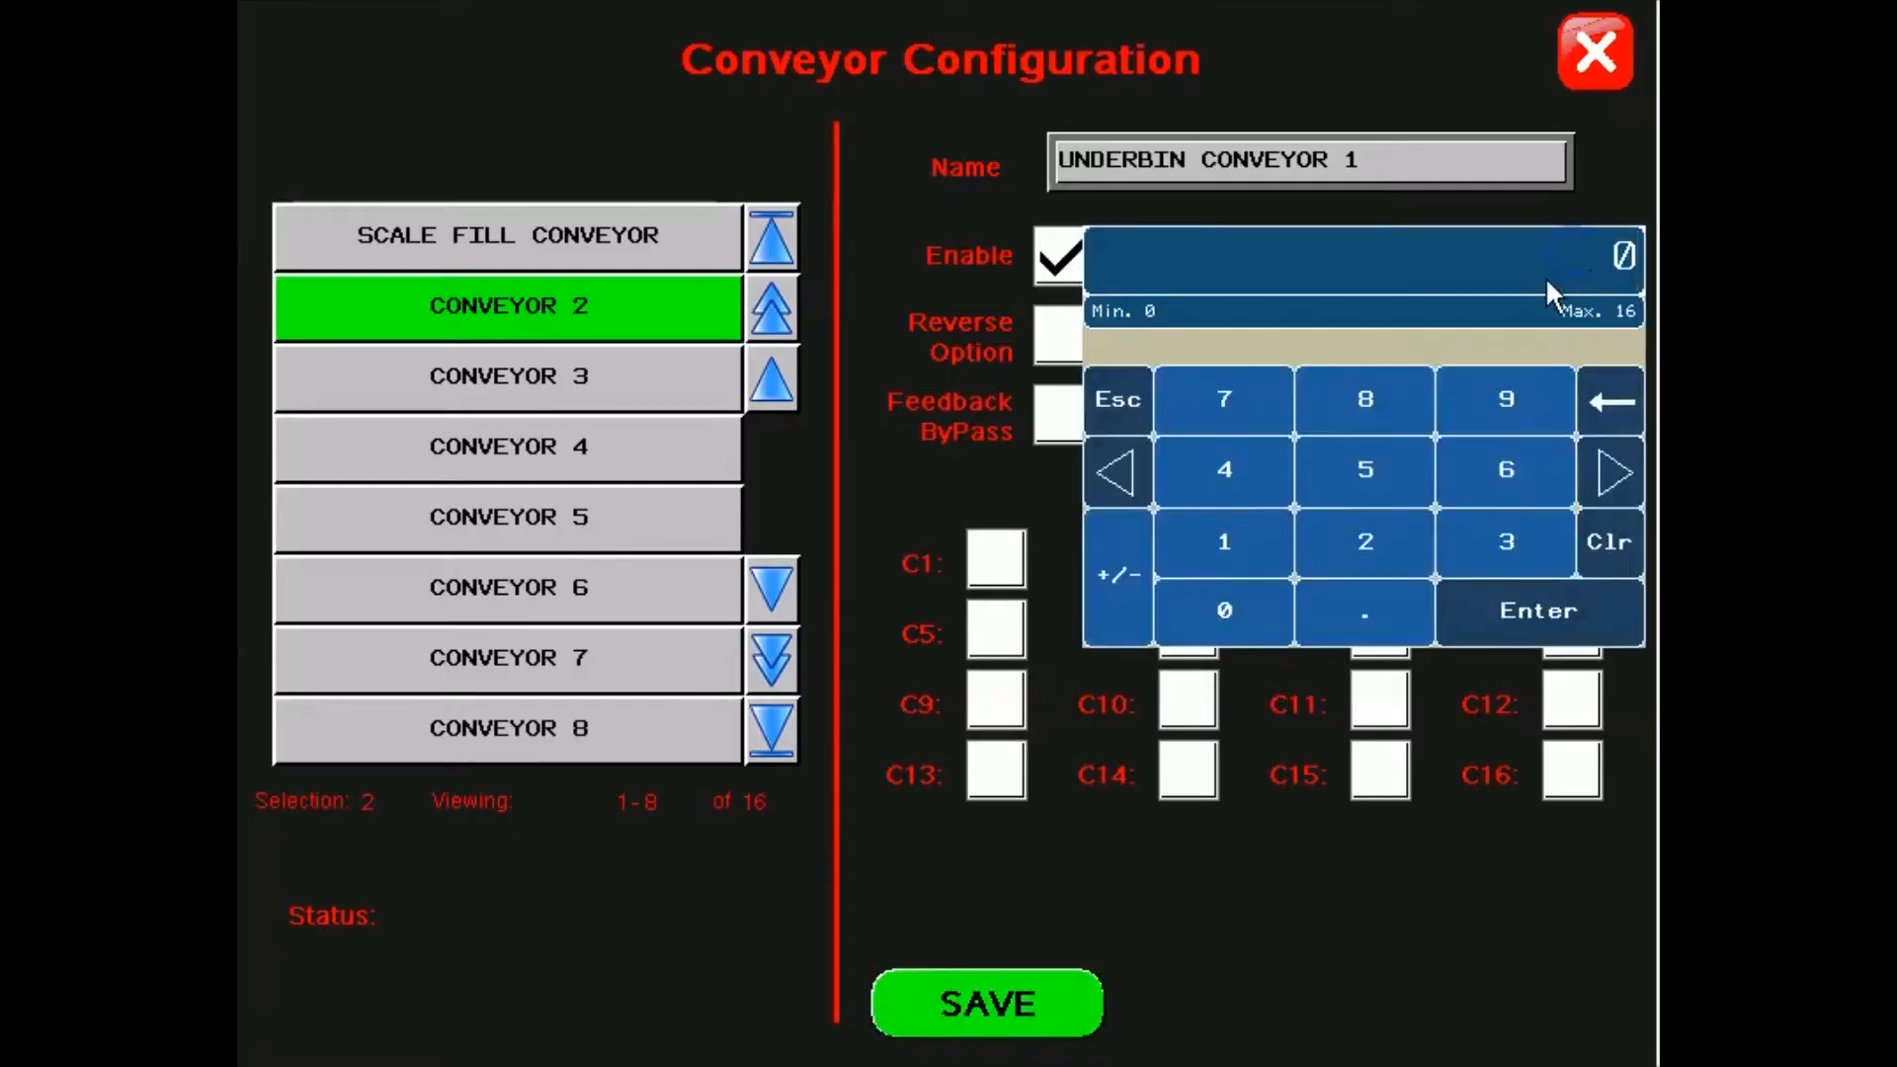
type("1")
key("Return")
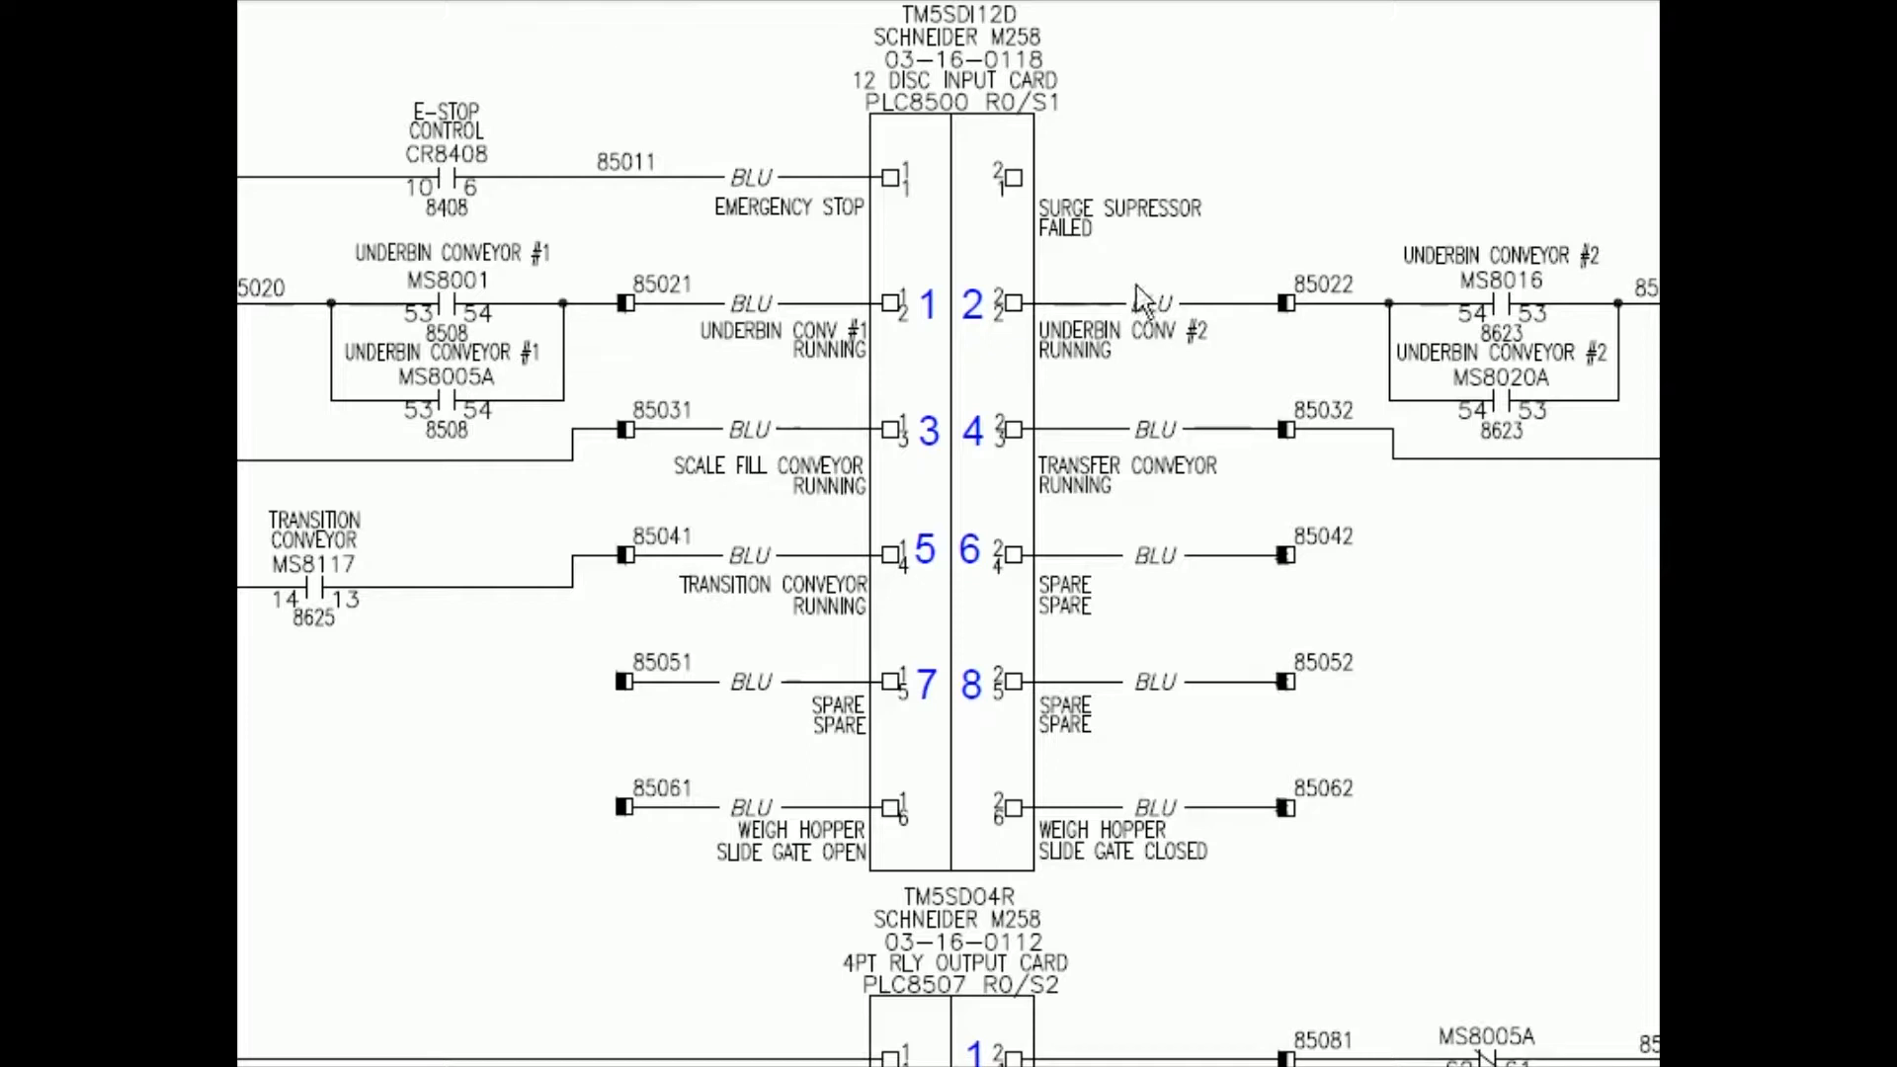
Step: Set Underbin Conveyor 1's output to 1, following the relay output card in the wiring diagram
scroll(1146, 292, "down", 6)
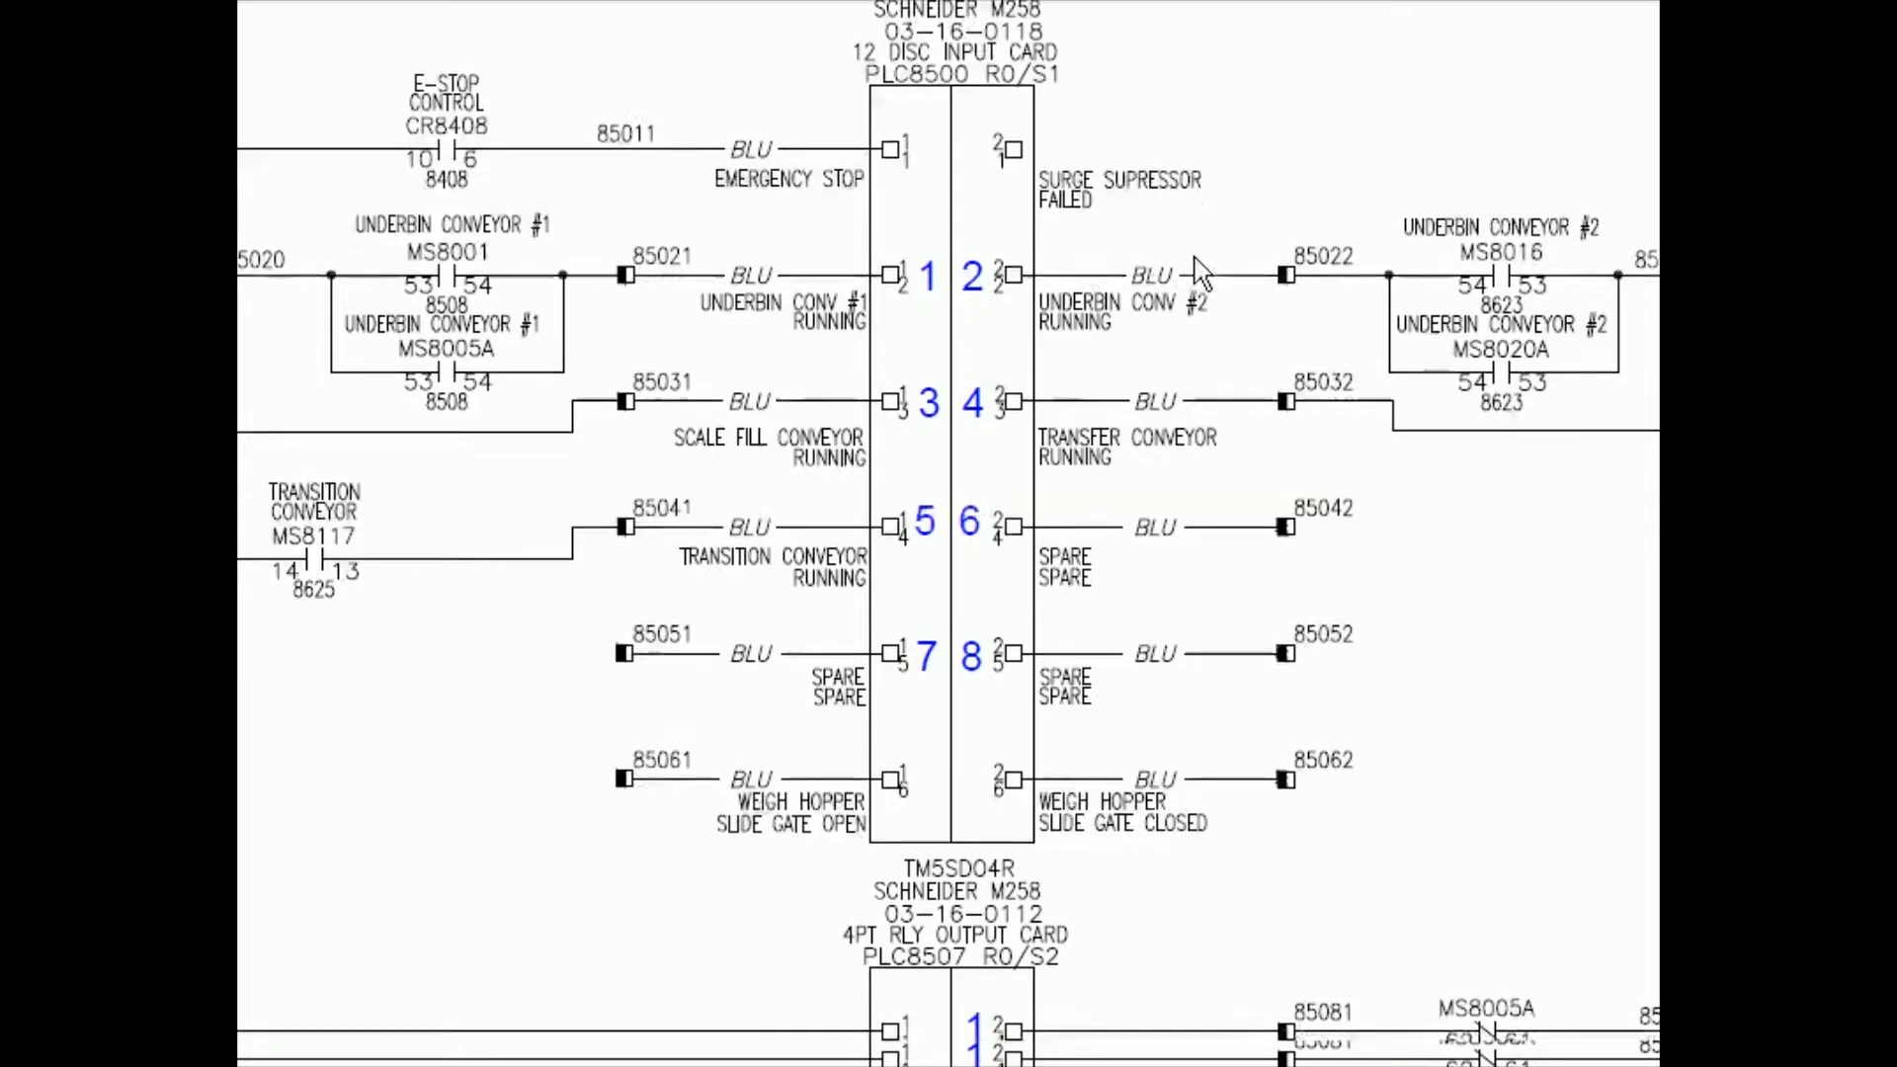
scroll(1211, 272, "down", 2)
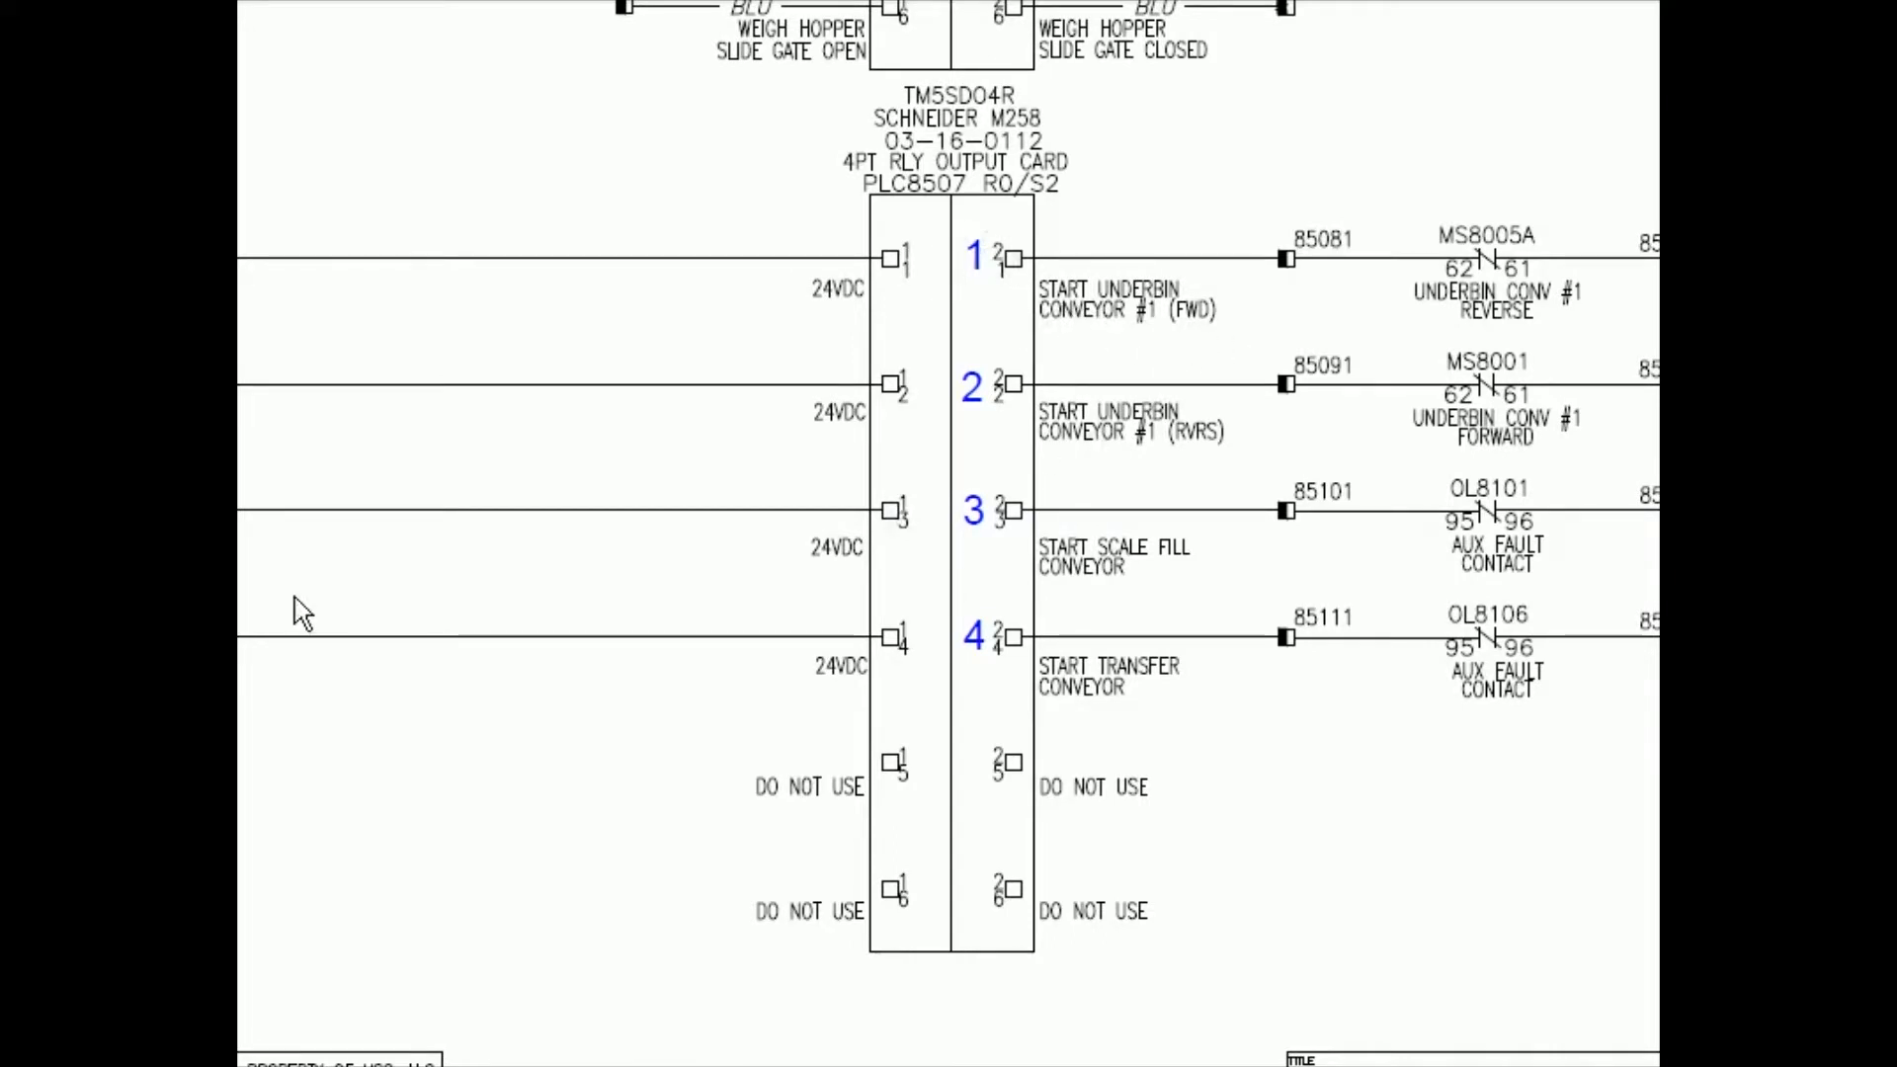
key("alt+Tab")
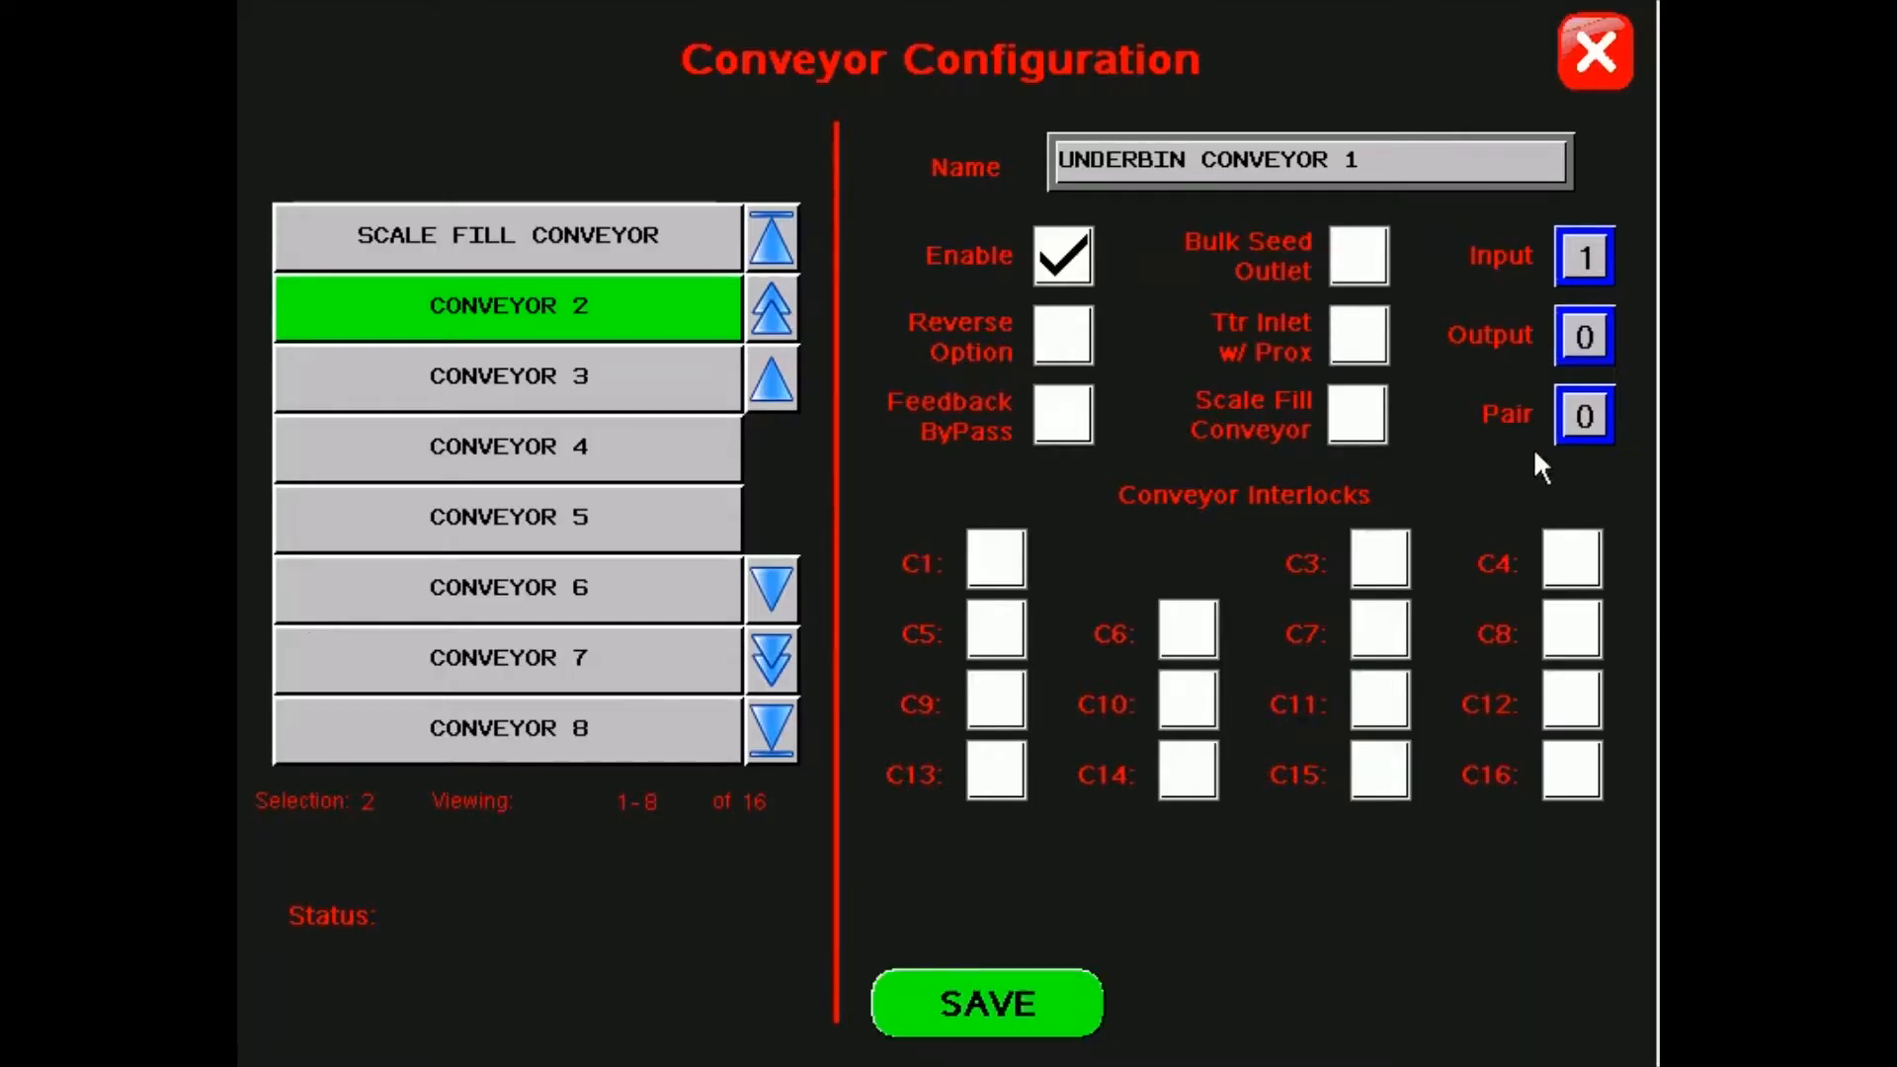
left_click(1581, 338)
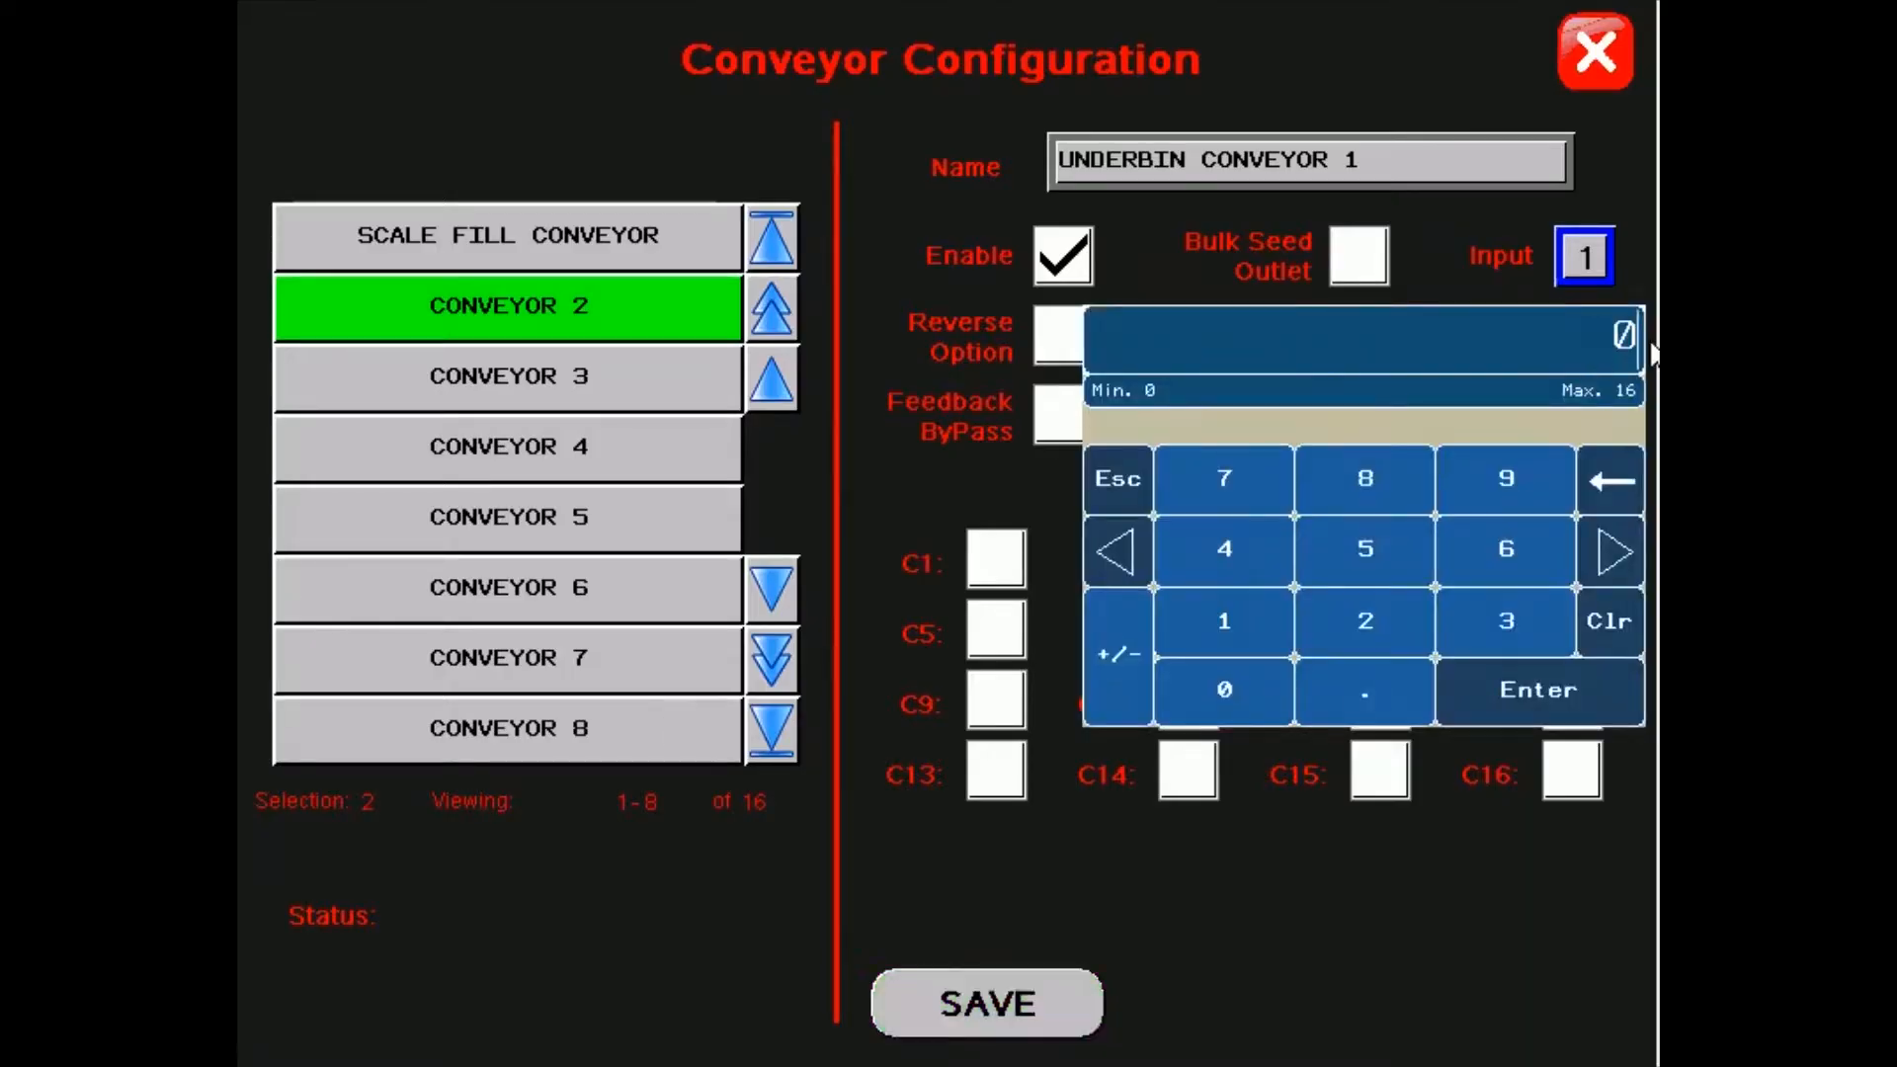
type("1")
key("Return")
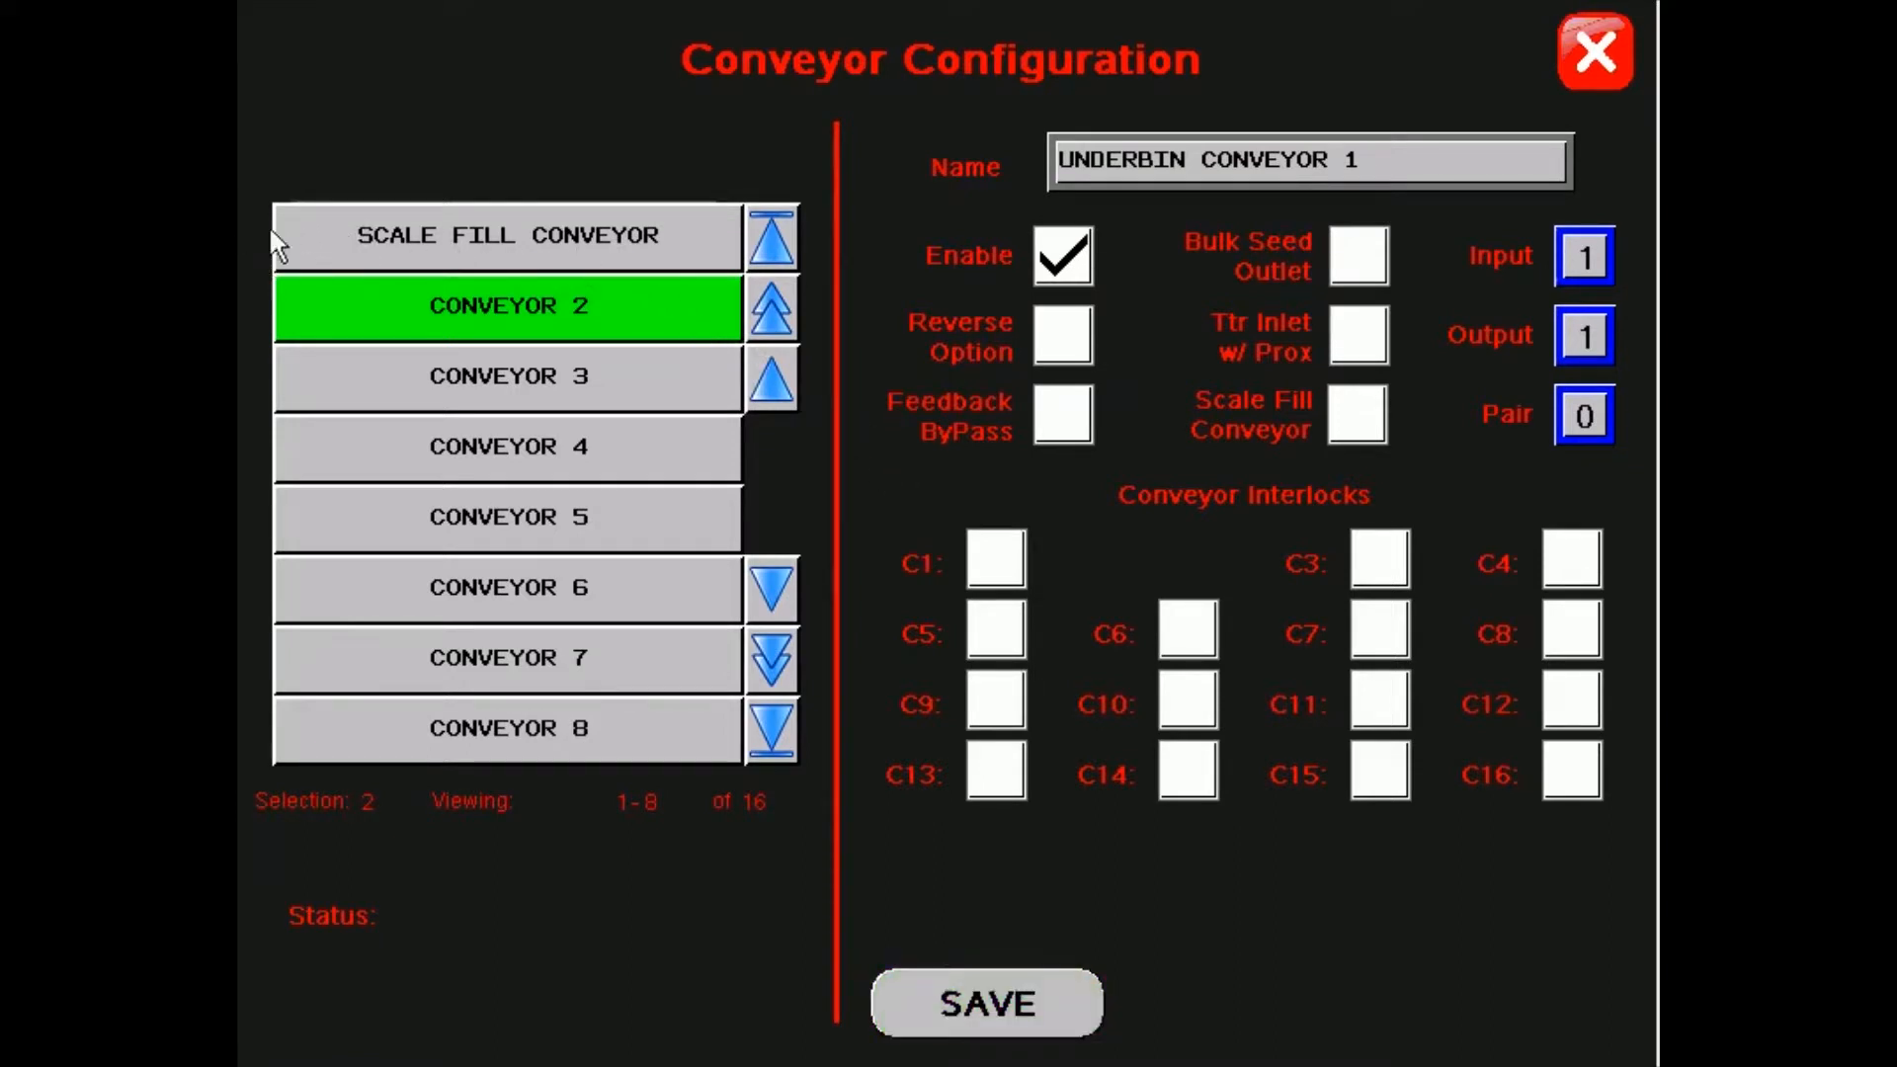
Step: Interlock Underbin Conveyor 1 with conveyor C1 and save its configuration
left_click(996, 546)
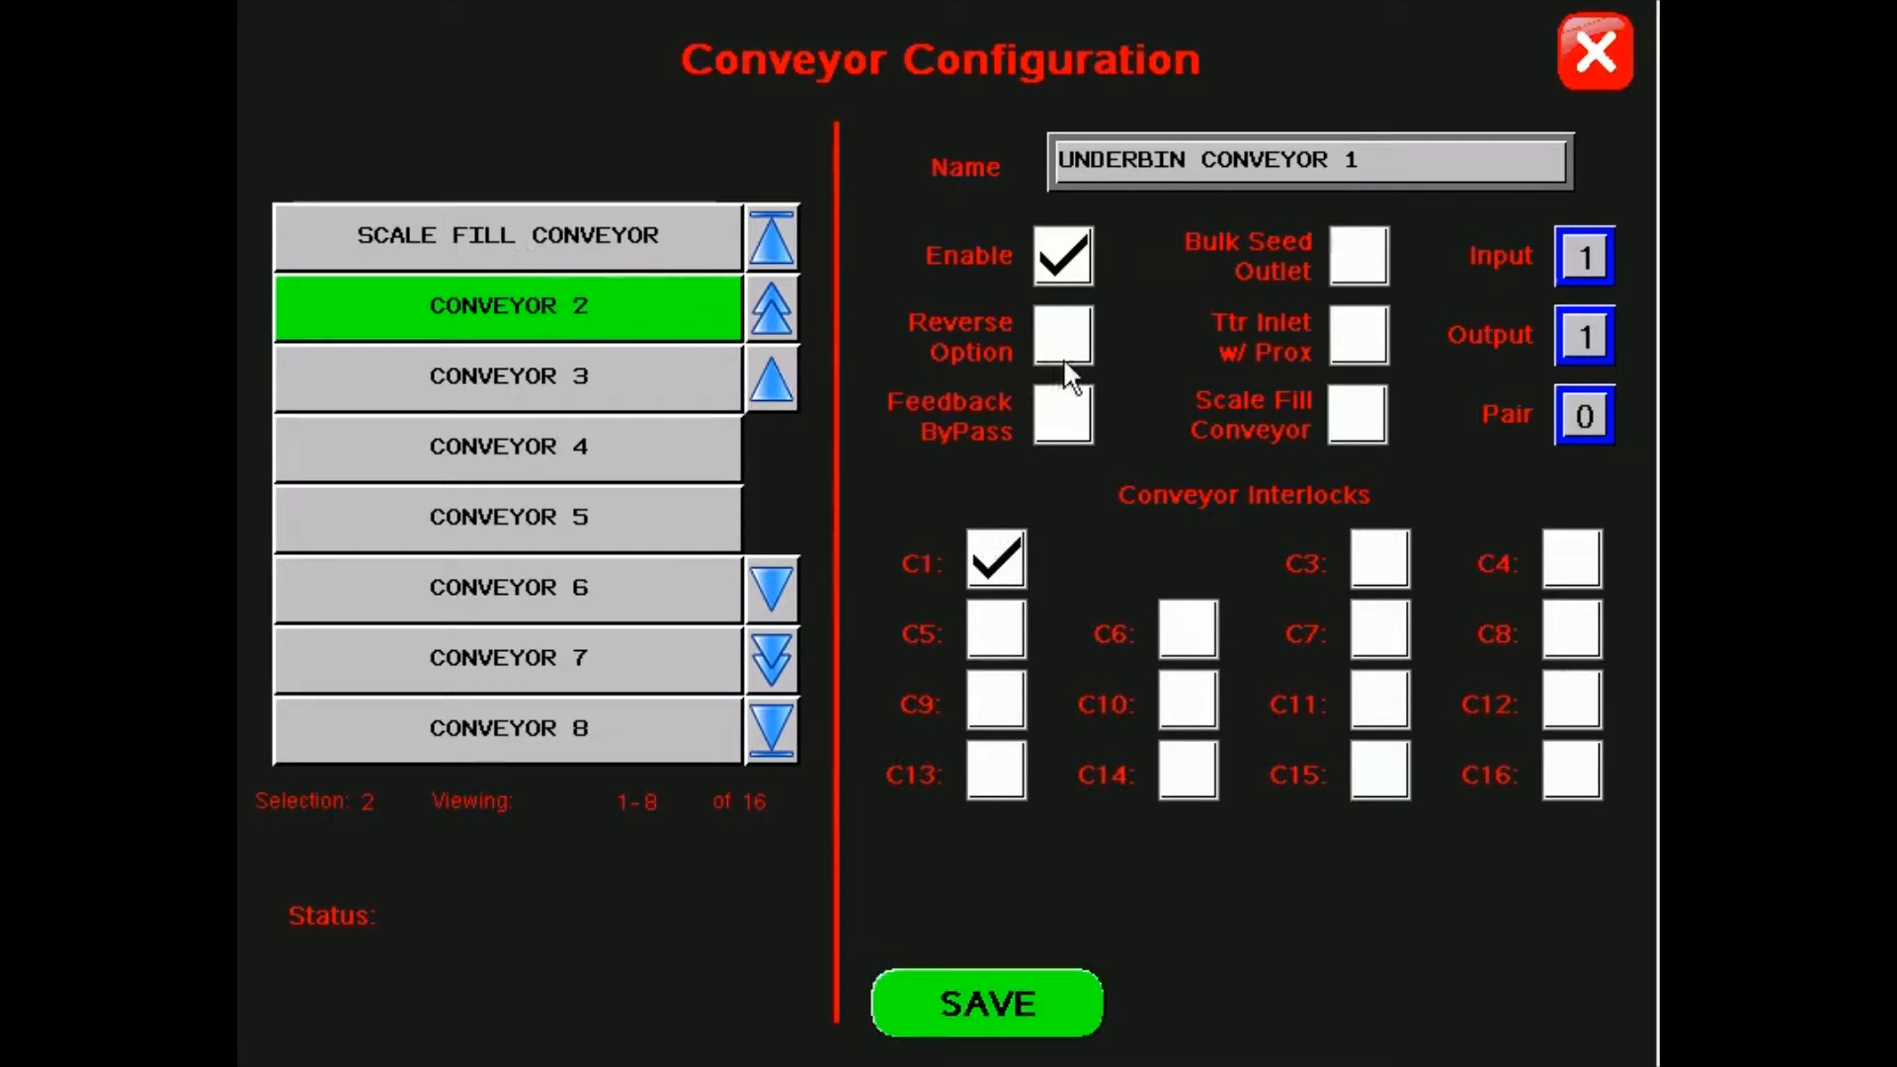
left_click(980, 1022)
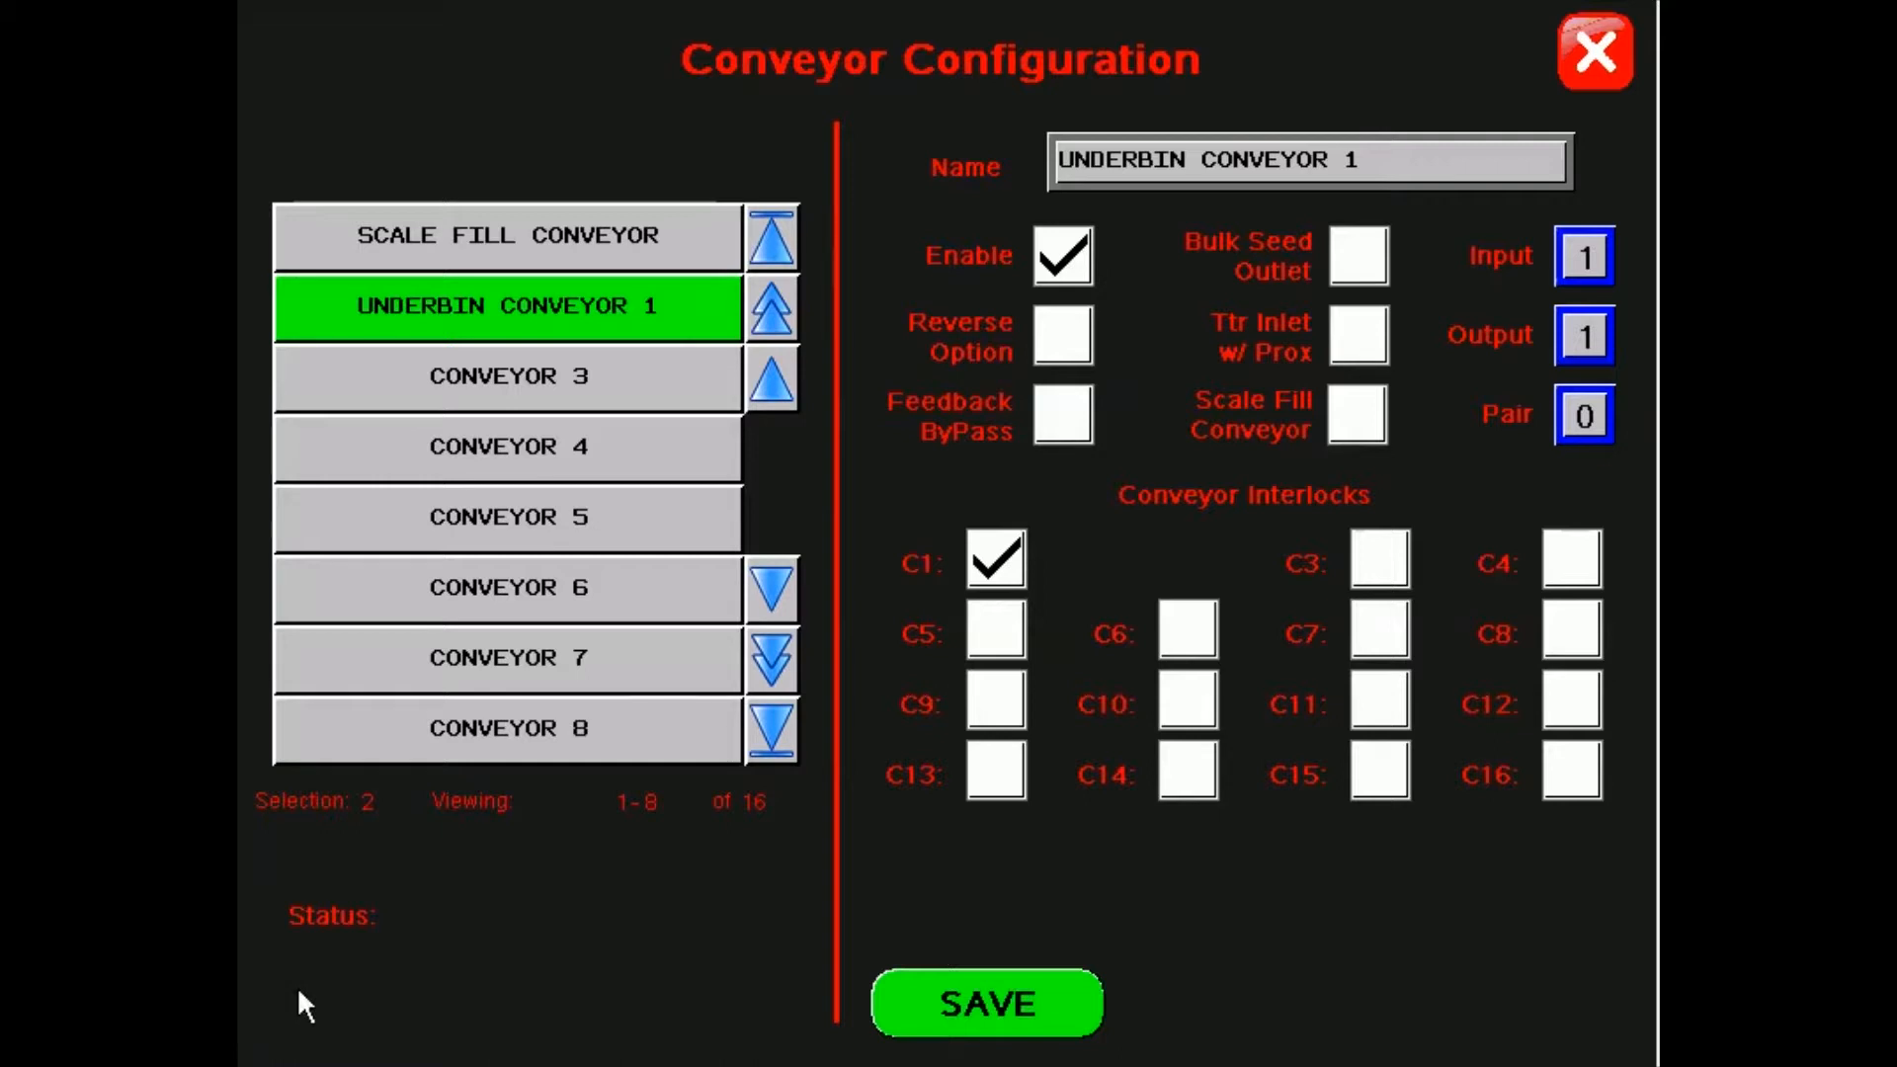
Step: Rename Conveyor 3 as TRANSFER CONVEYOR and enable it
key("alt+Tab")
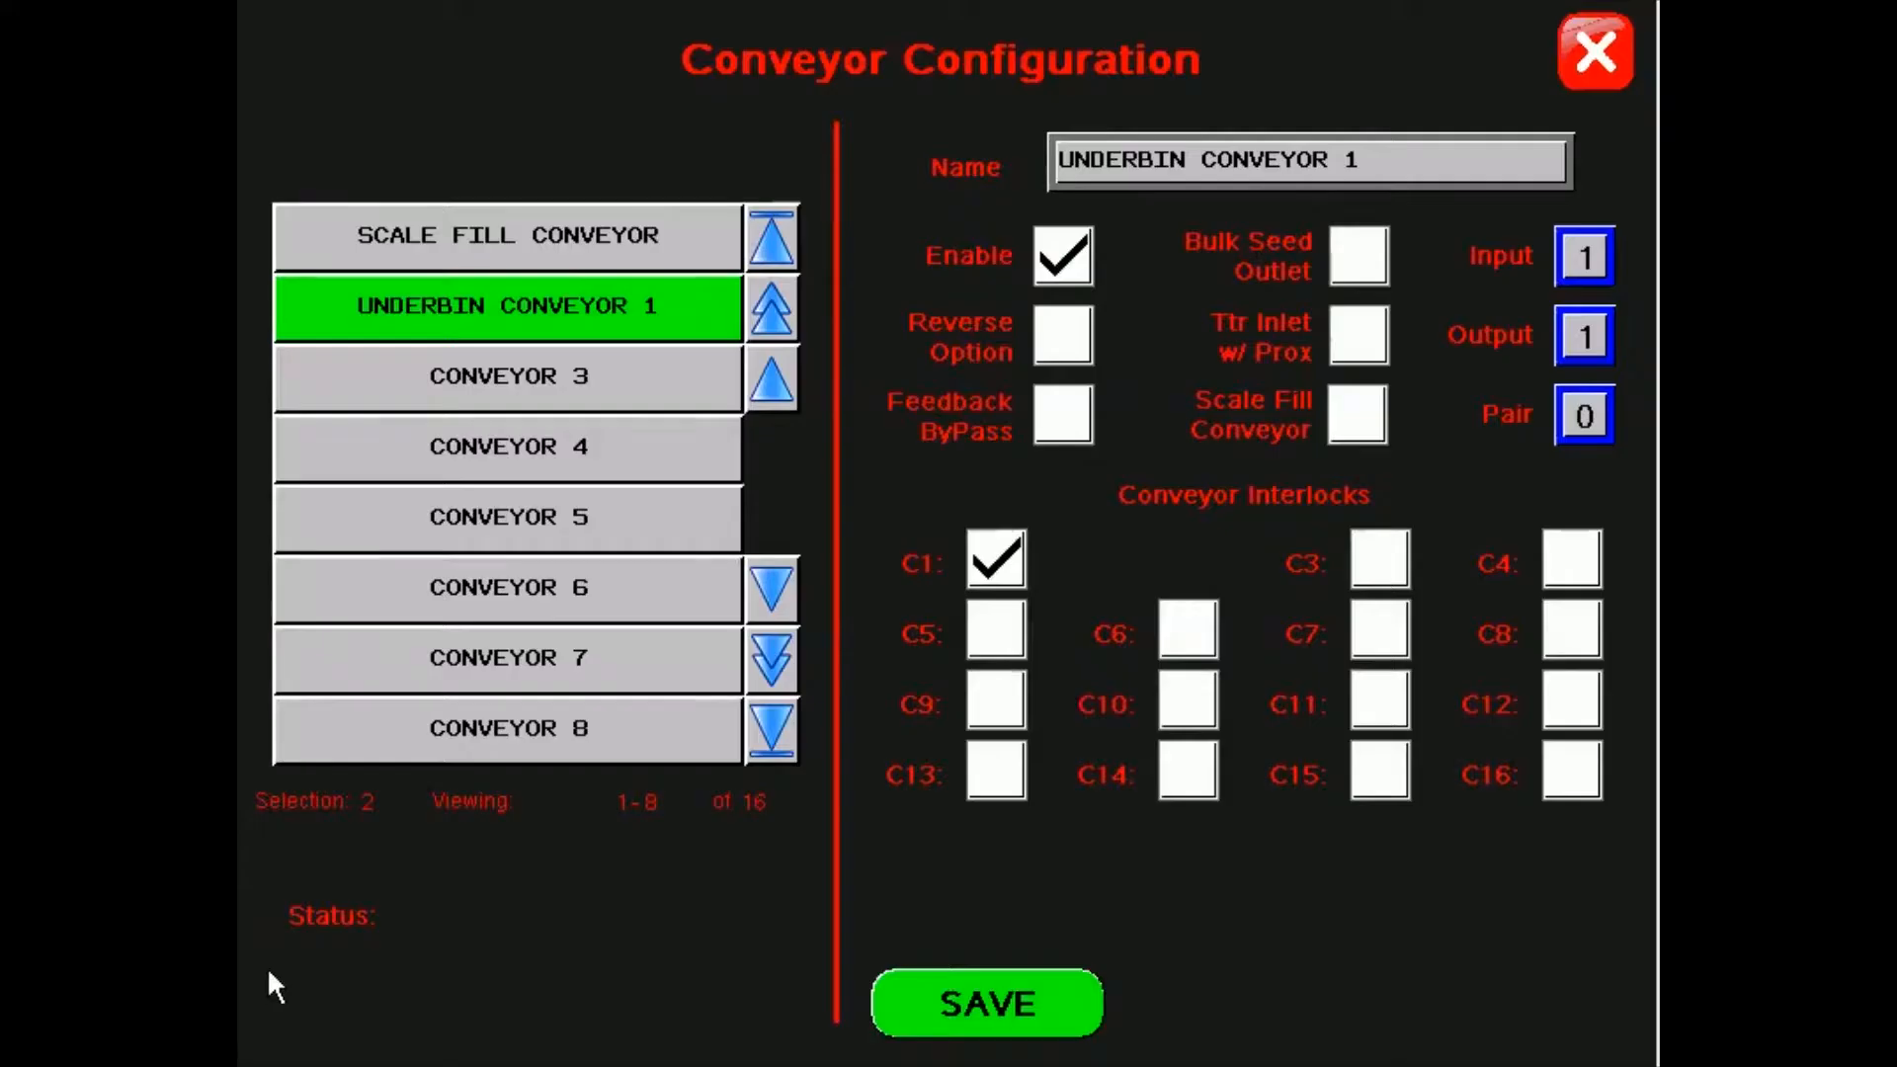
left_click(578, 380)
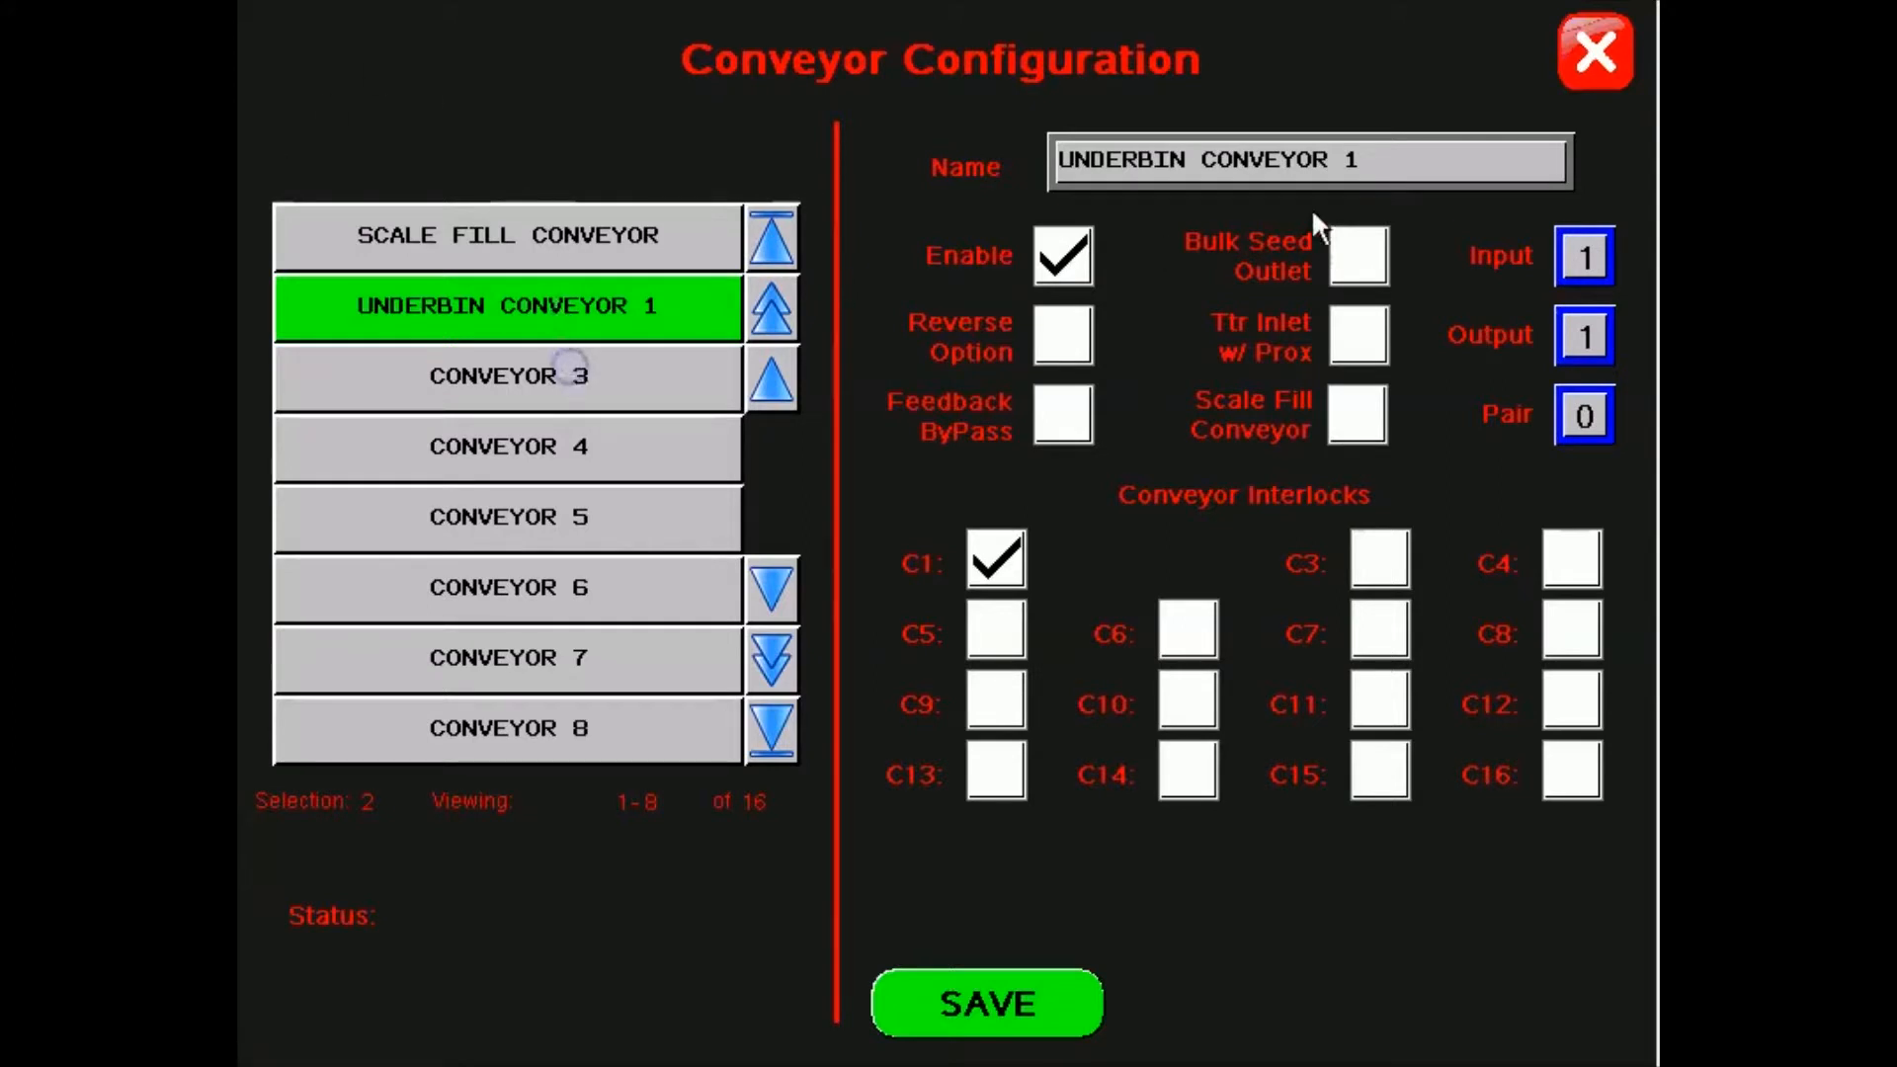
left_click(1324, 158)
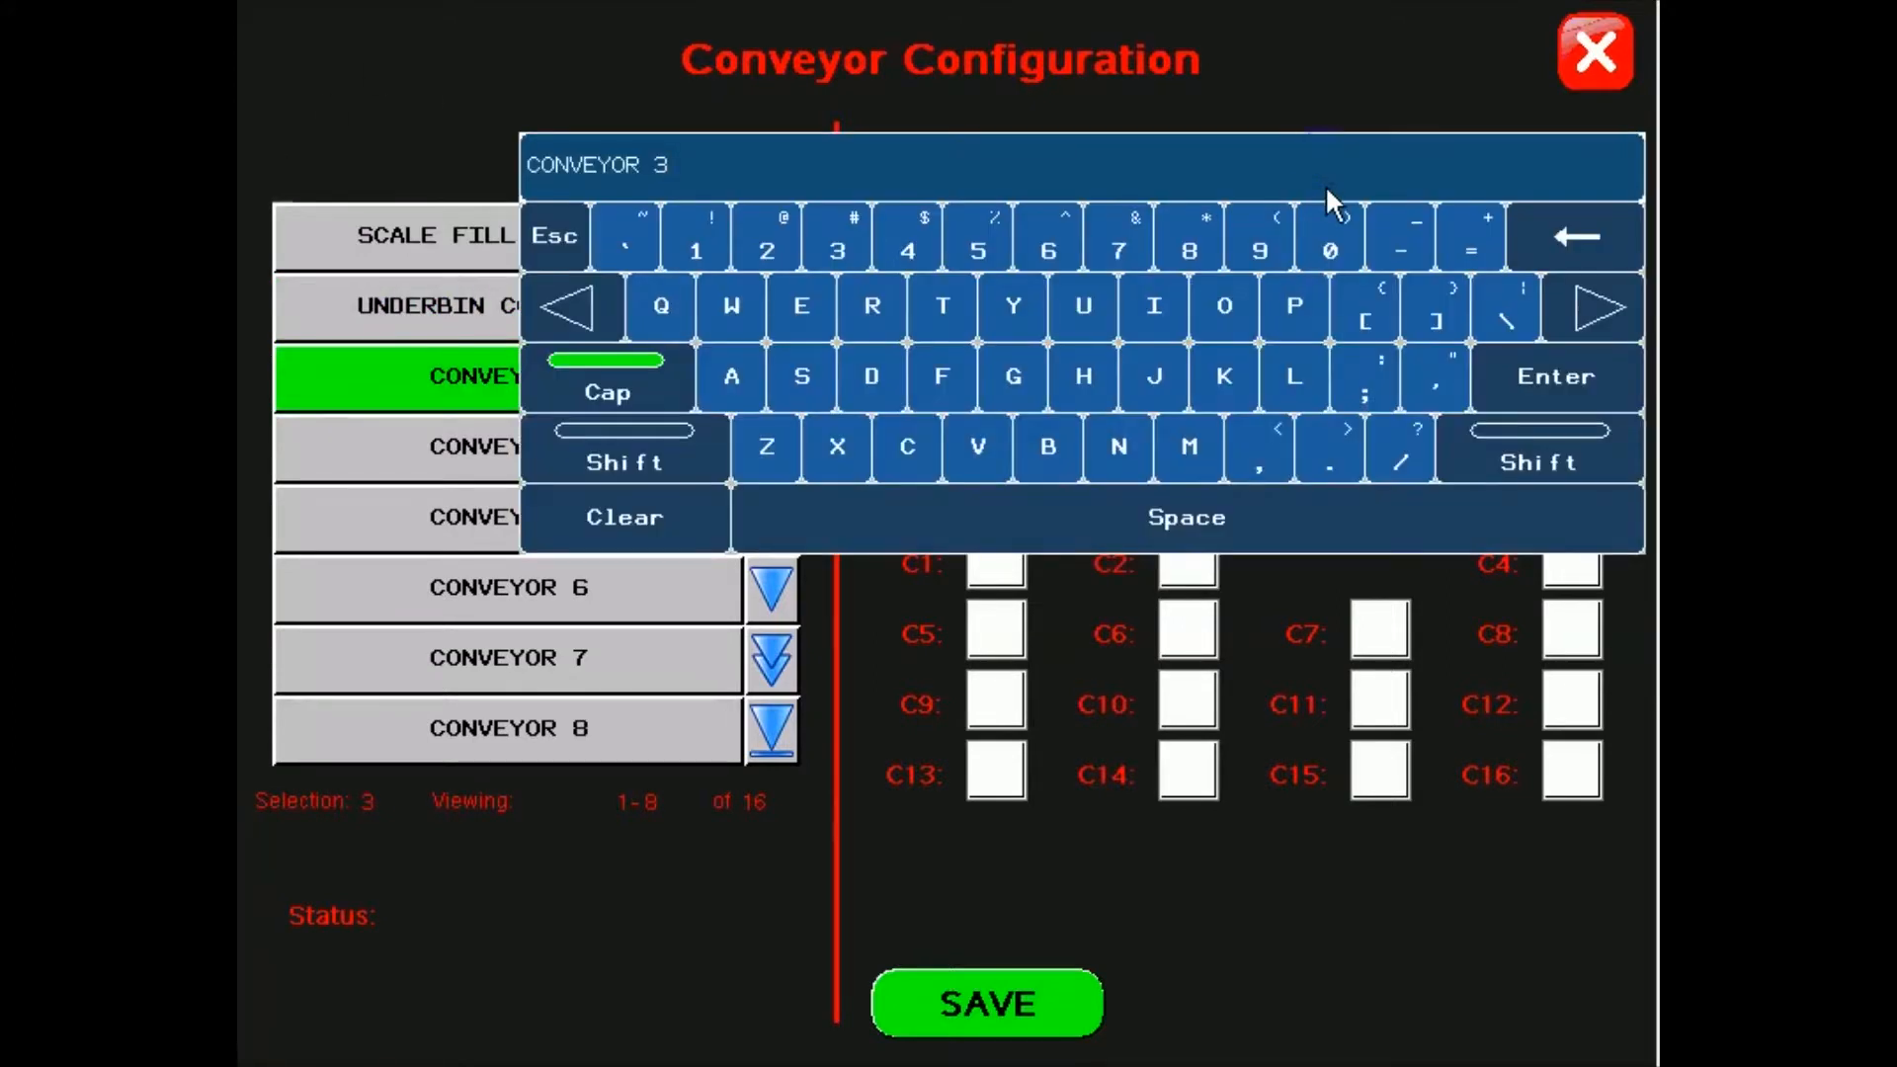
type("tRAN")
key("BackSpace")
key("BackSpace")
key("BackSpace")
key("BackSpace")
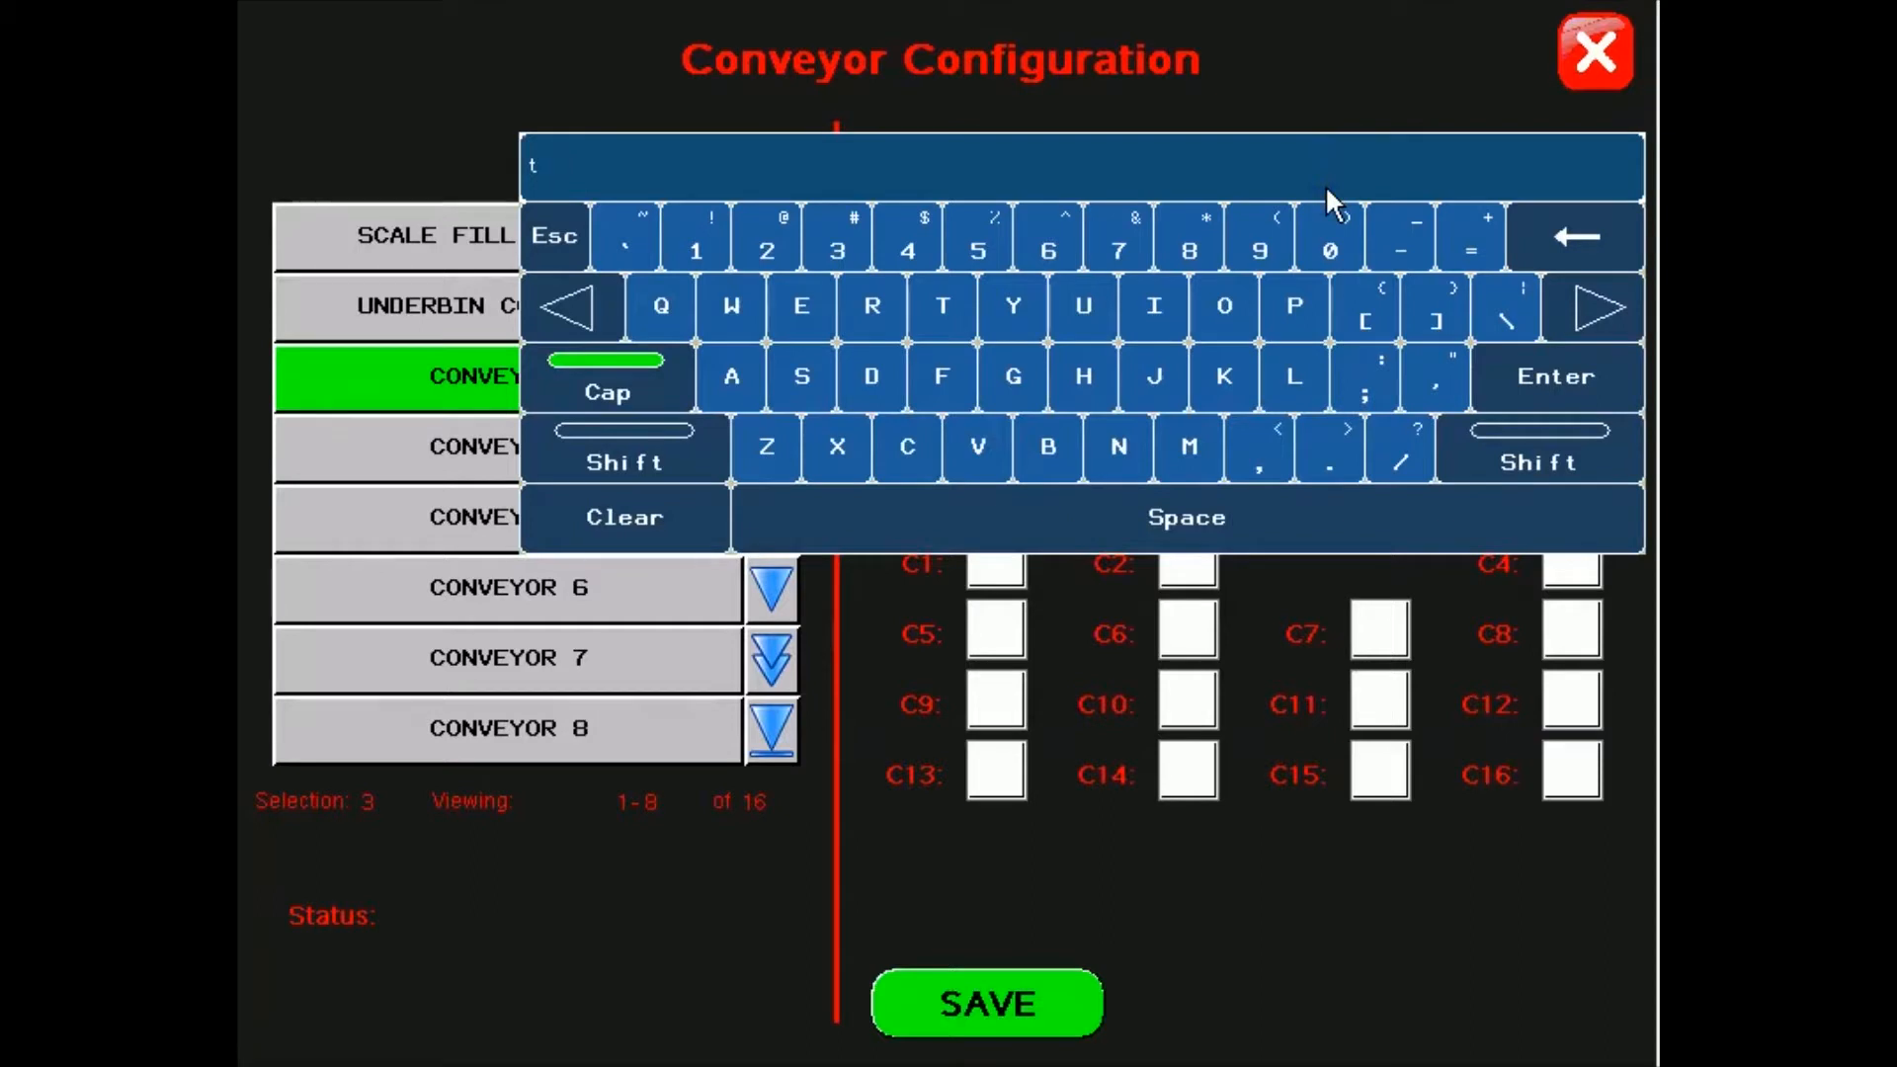
type("TRANSF")
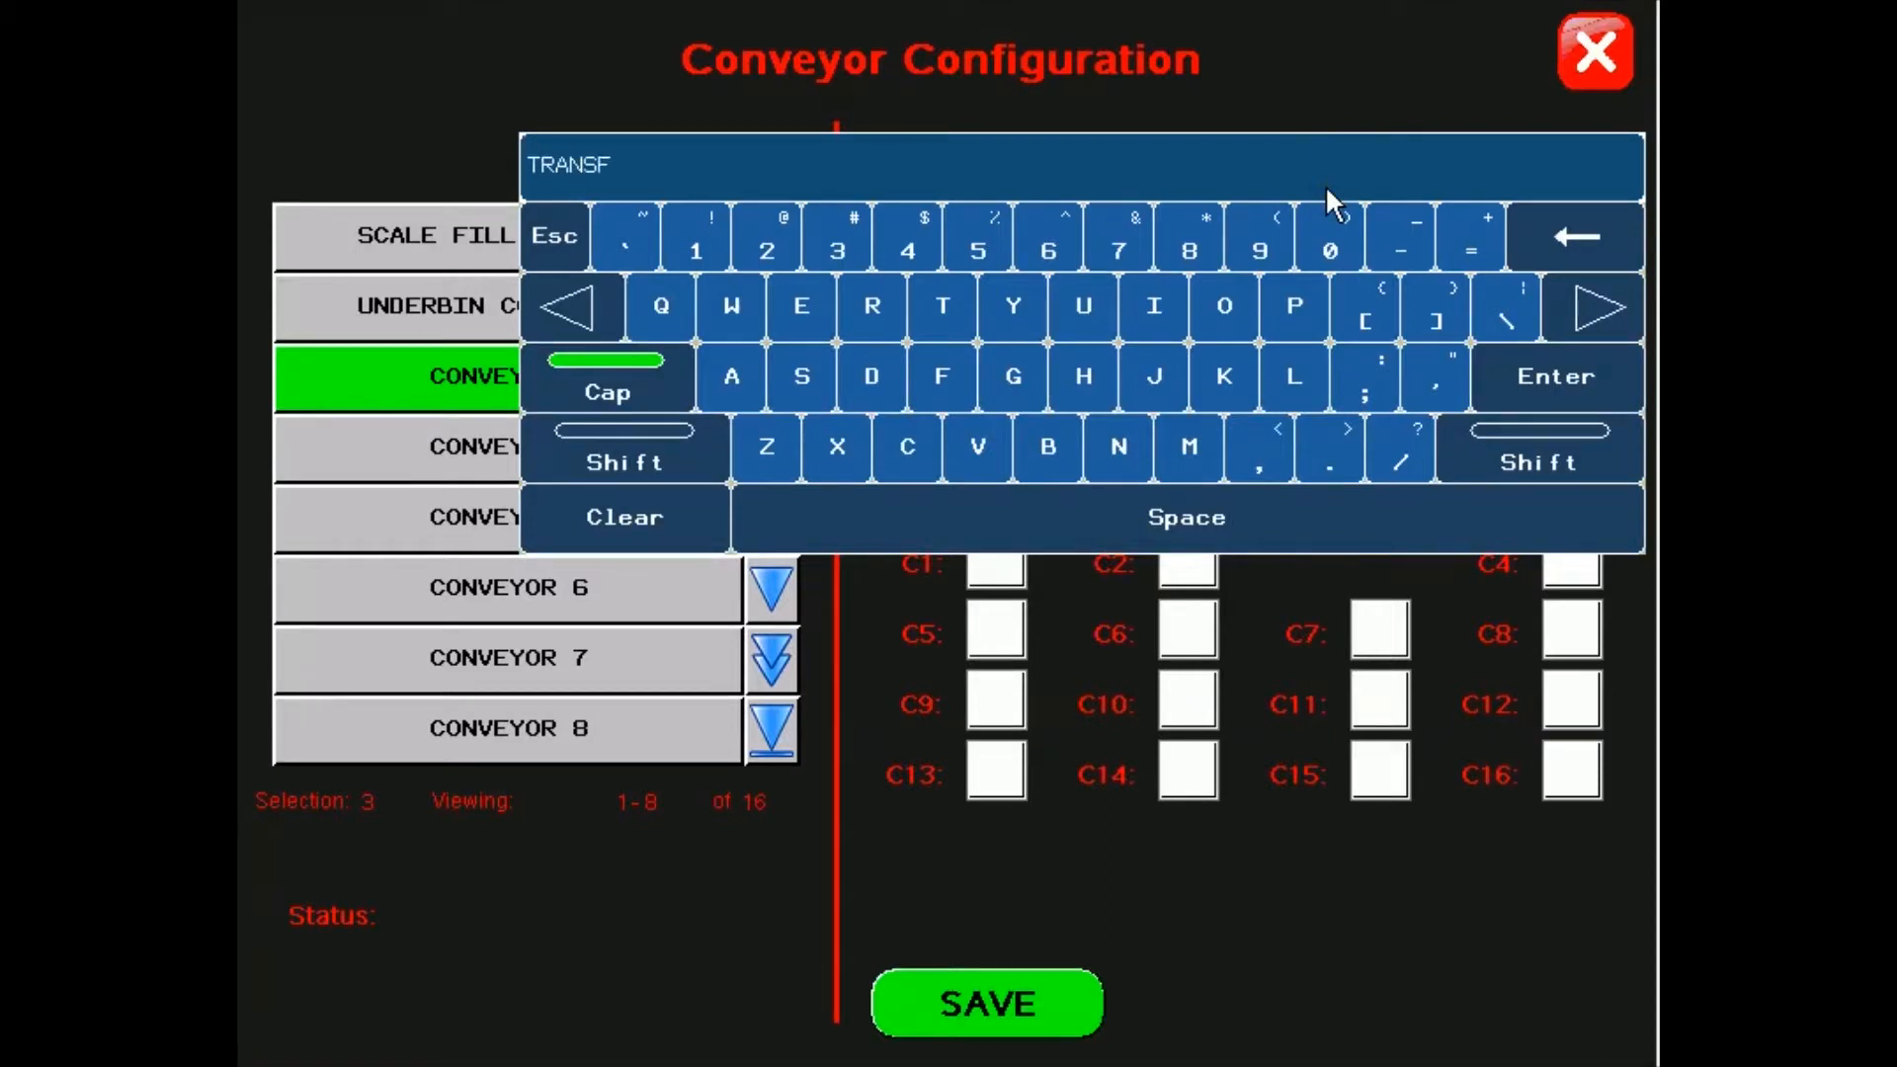
type("ER CONVEYOR")
key("Return")
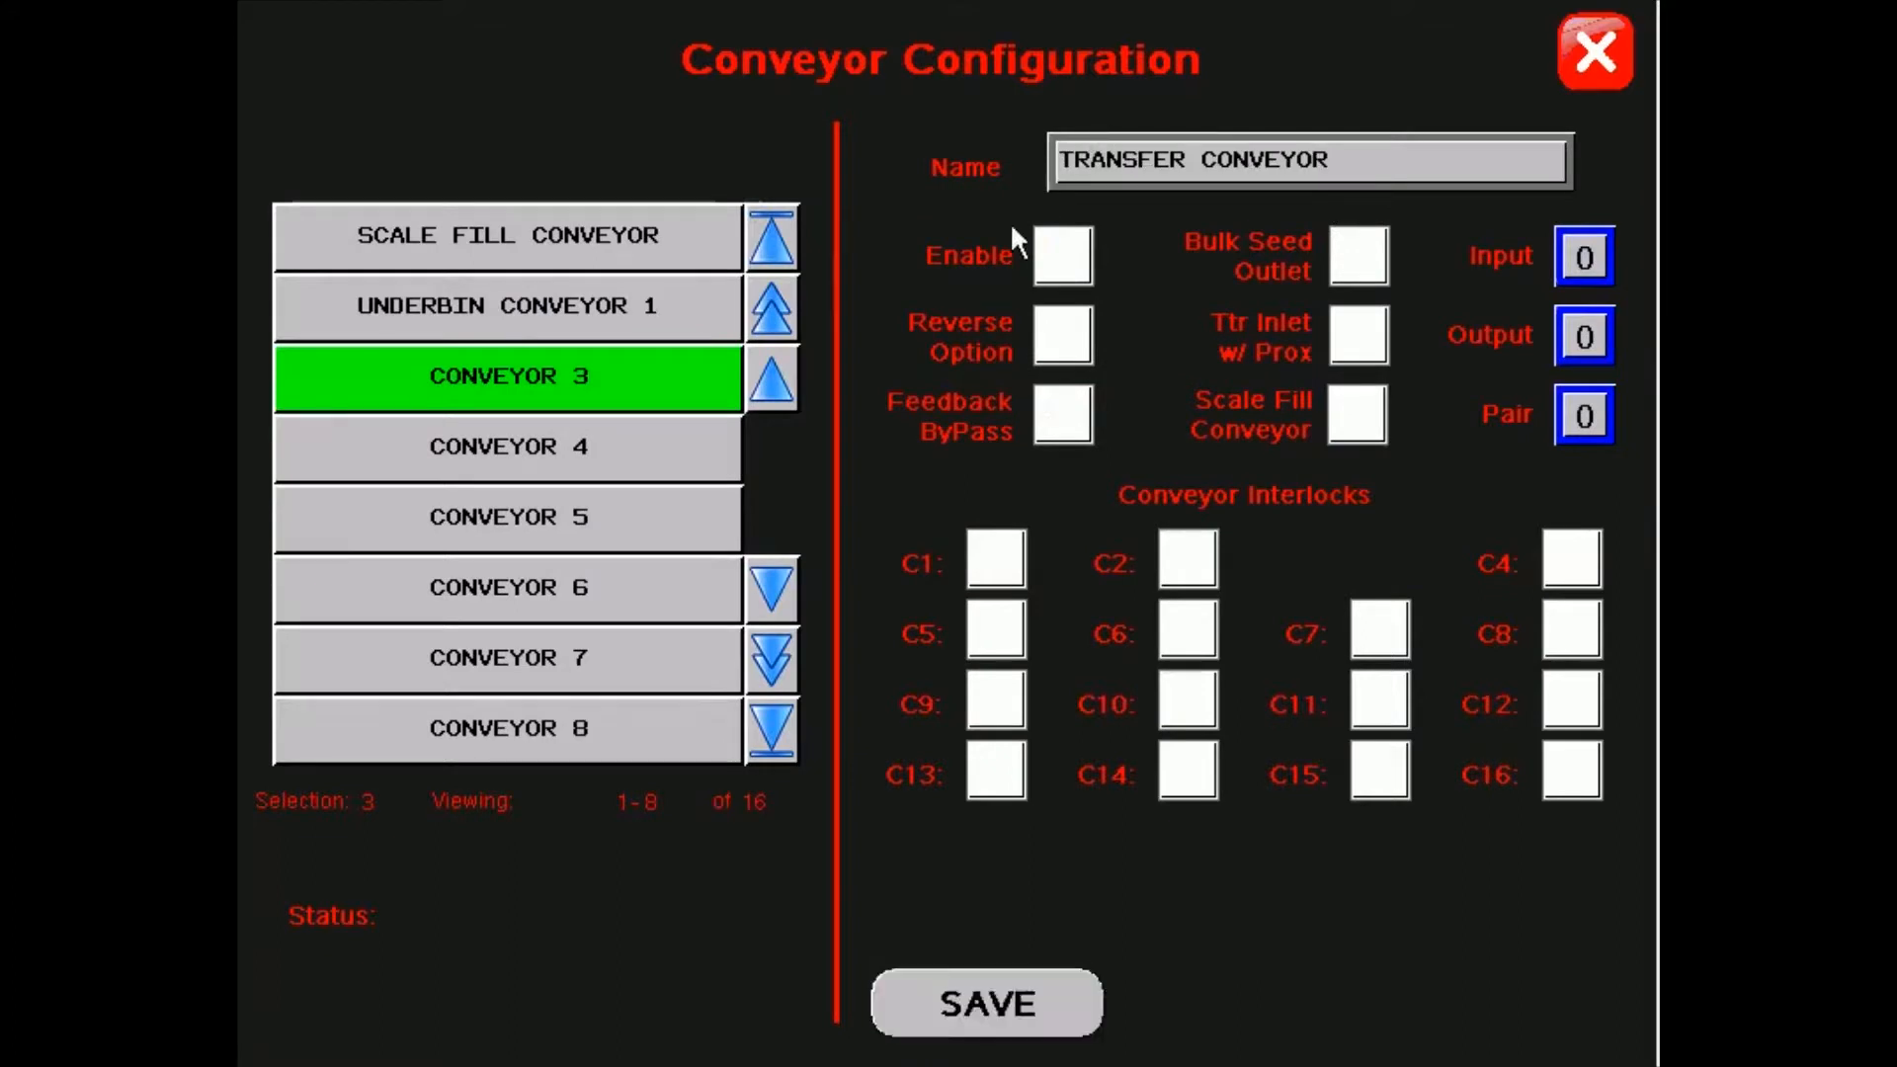
left_click(1063, 263)
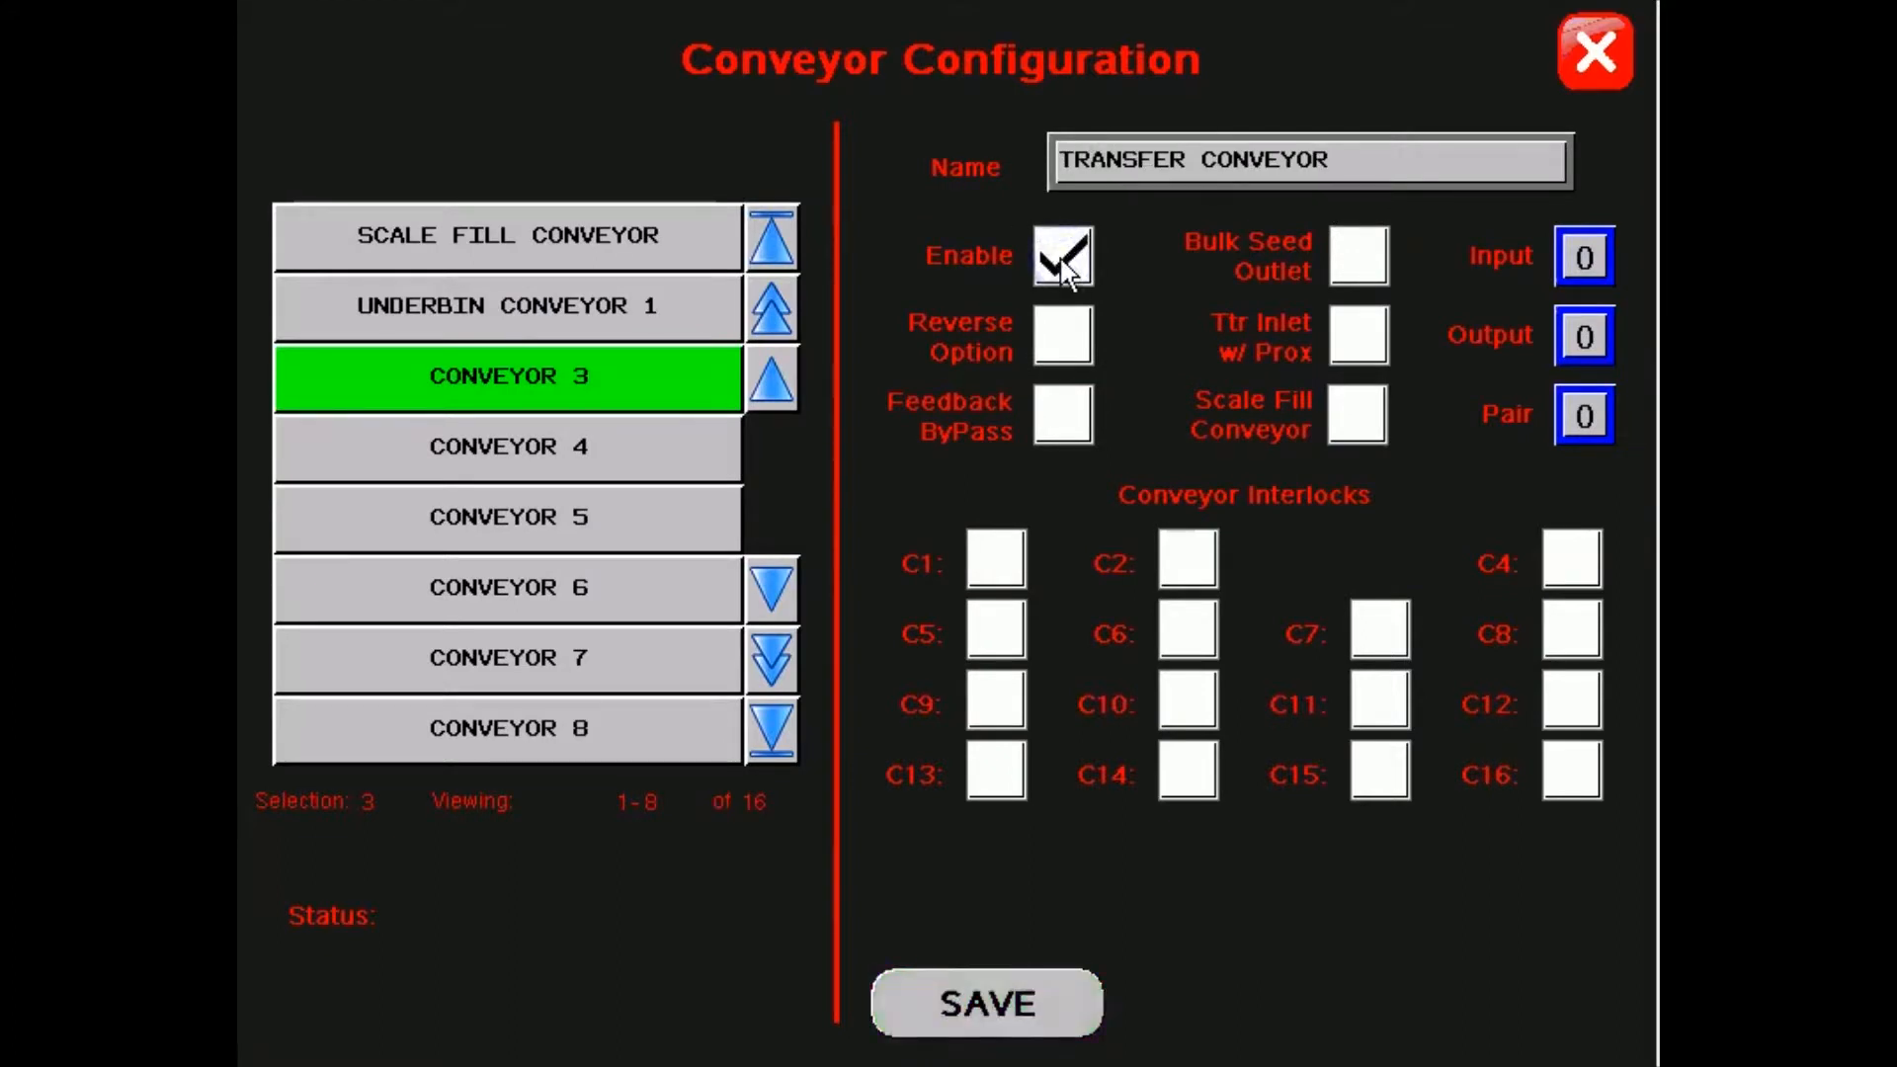
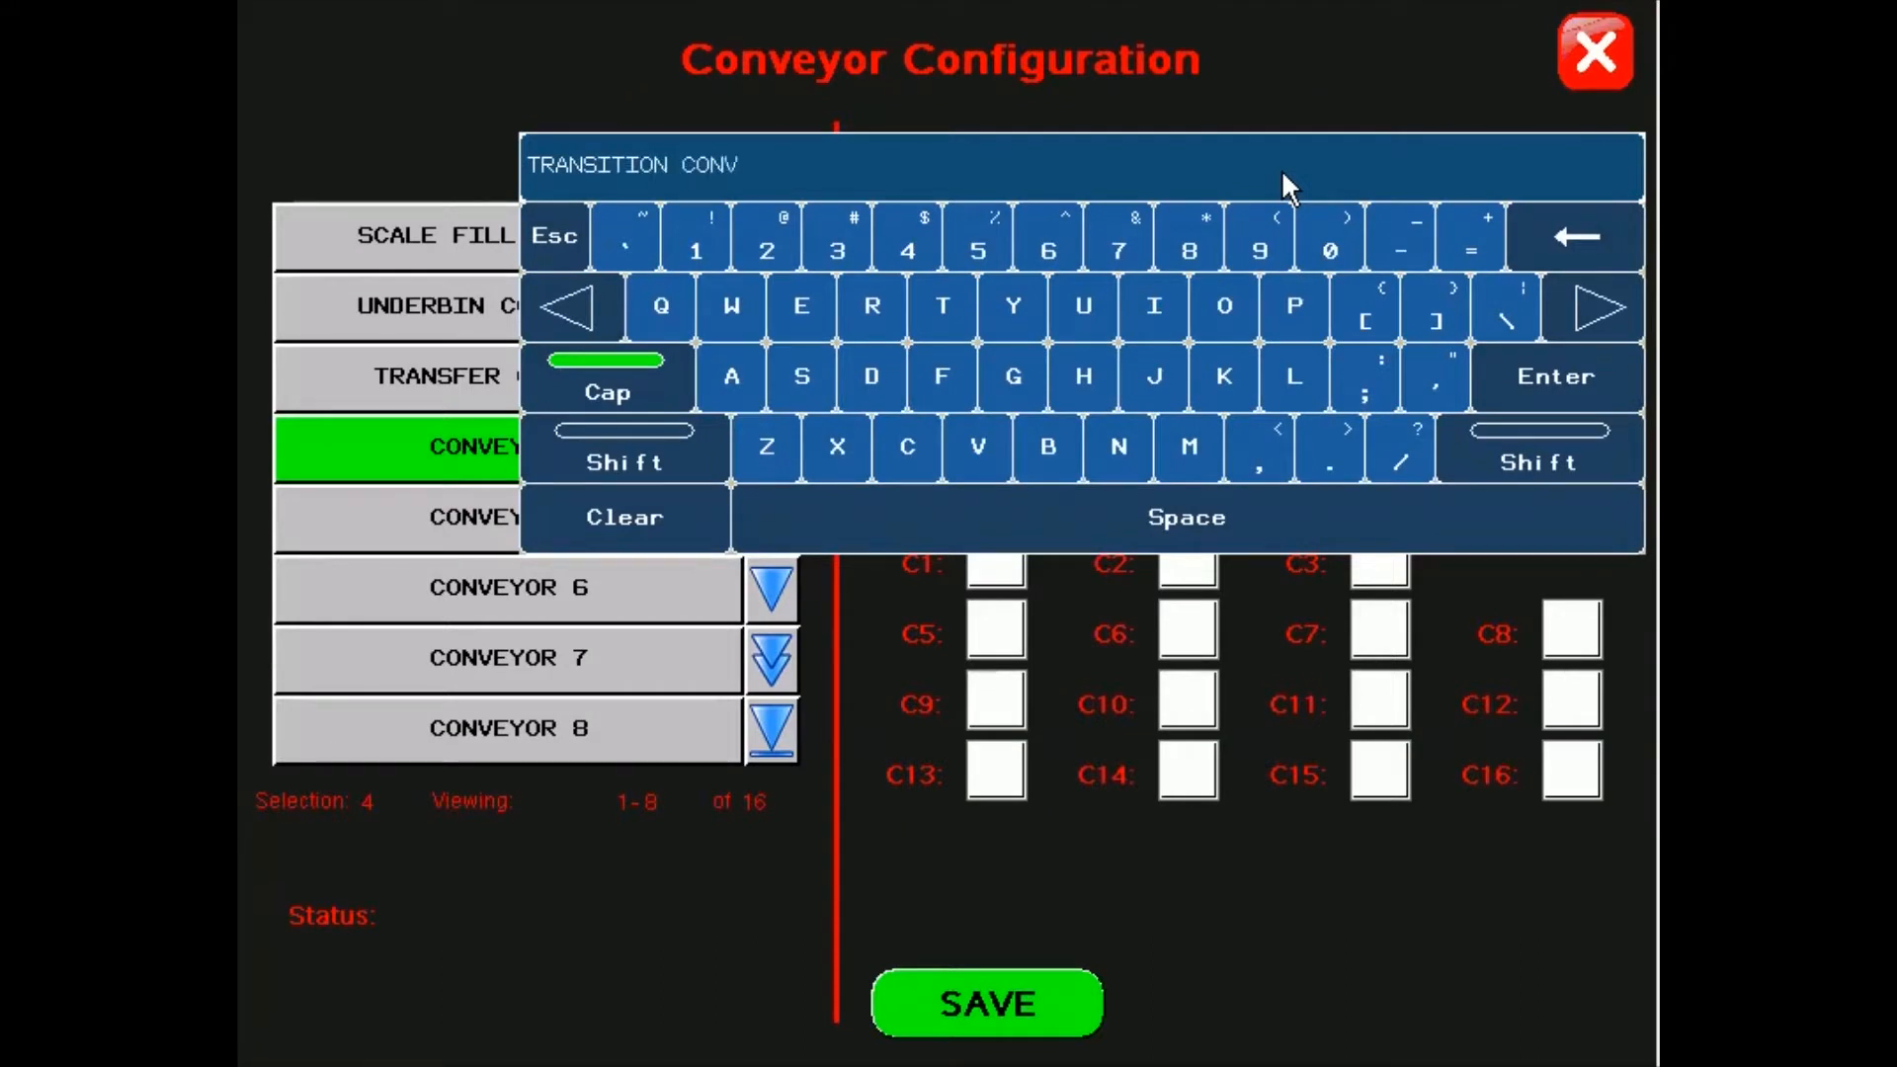
Step: Finish renaming Conveyor 4 as TRANSITION CONVEYOR and enable it
key("BackSpace")
type("EYOR")
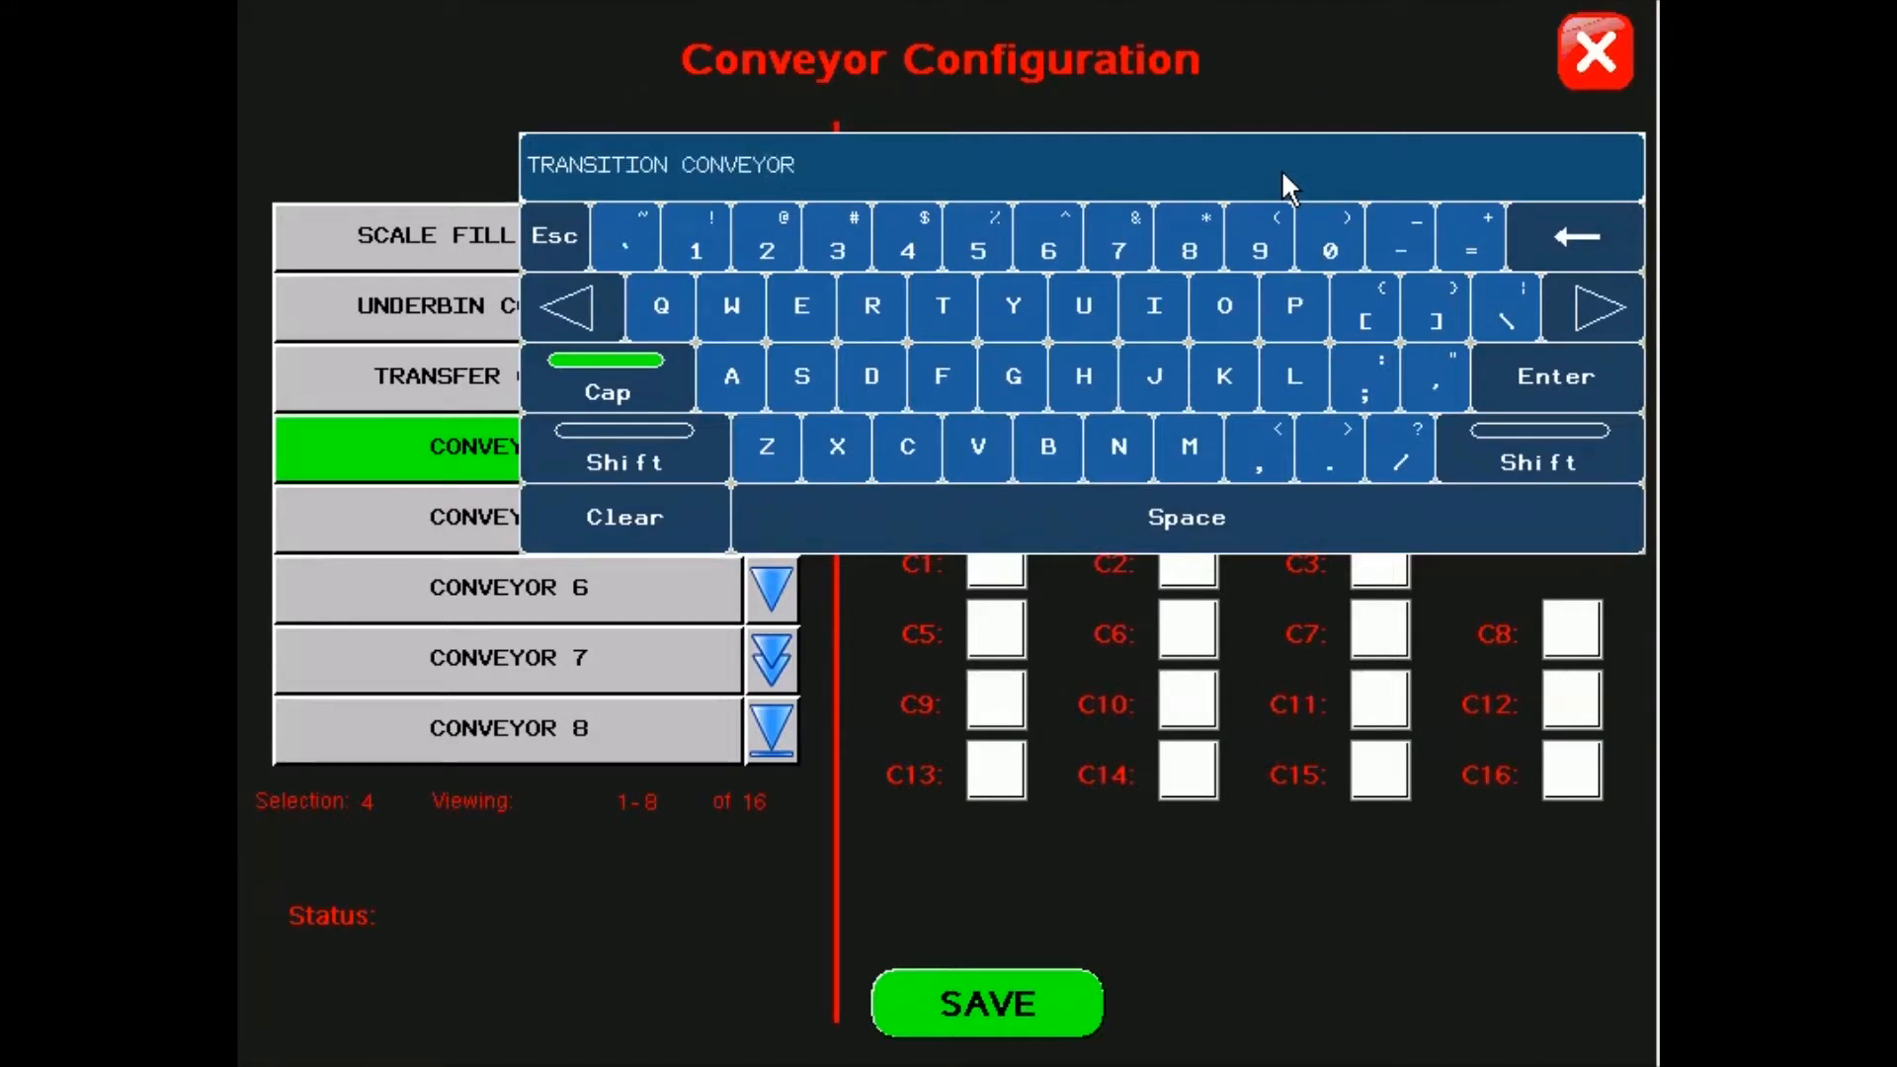
key("Return")
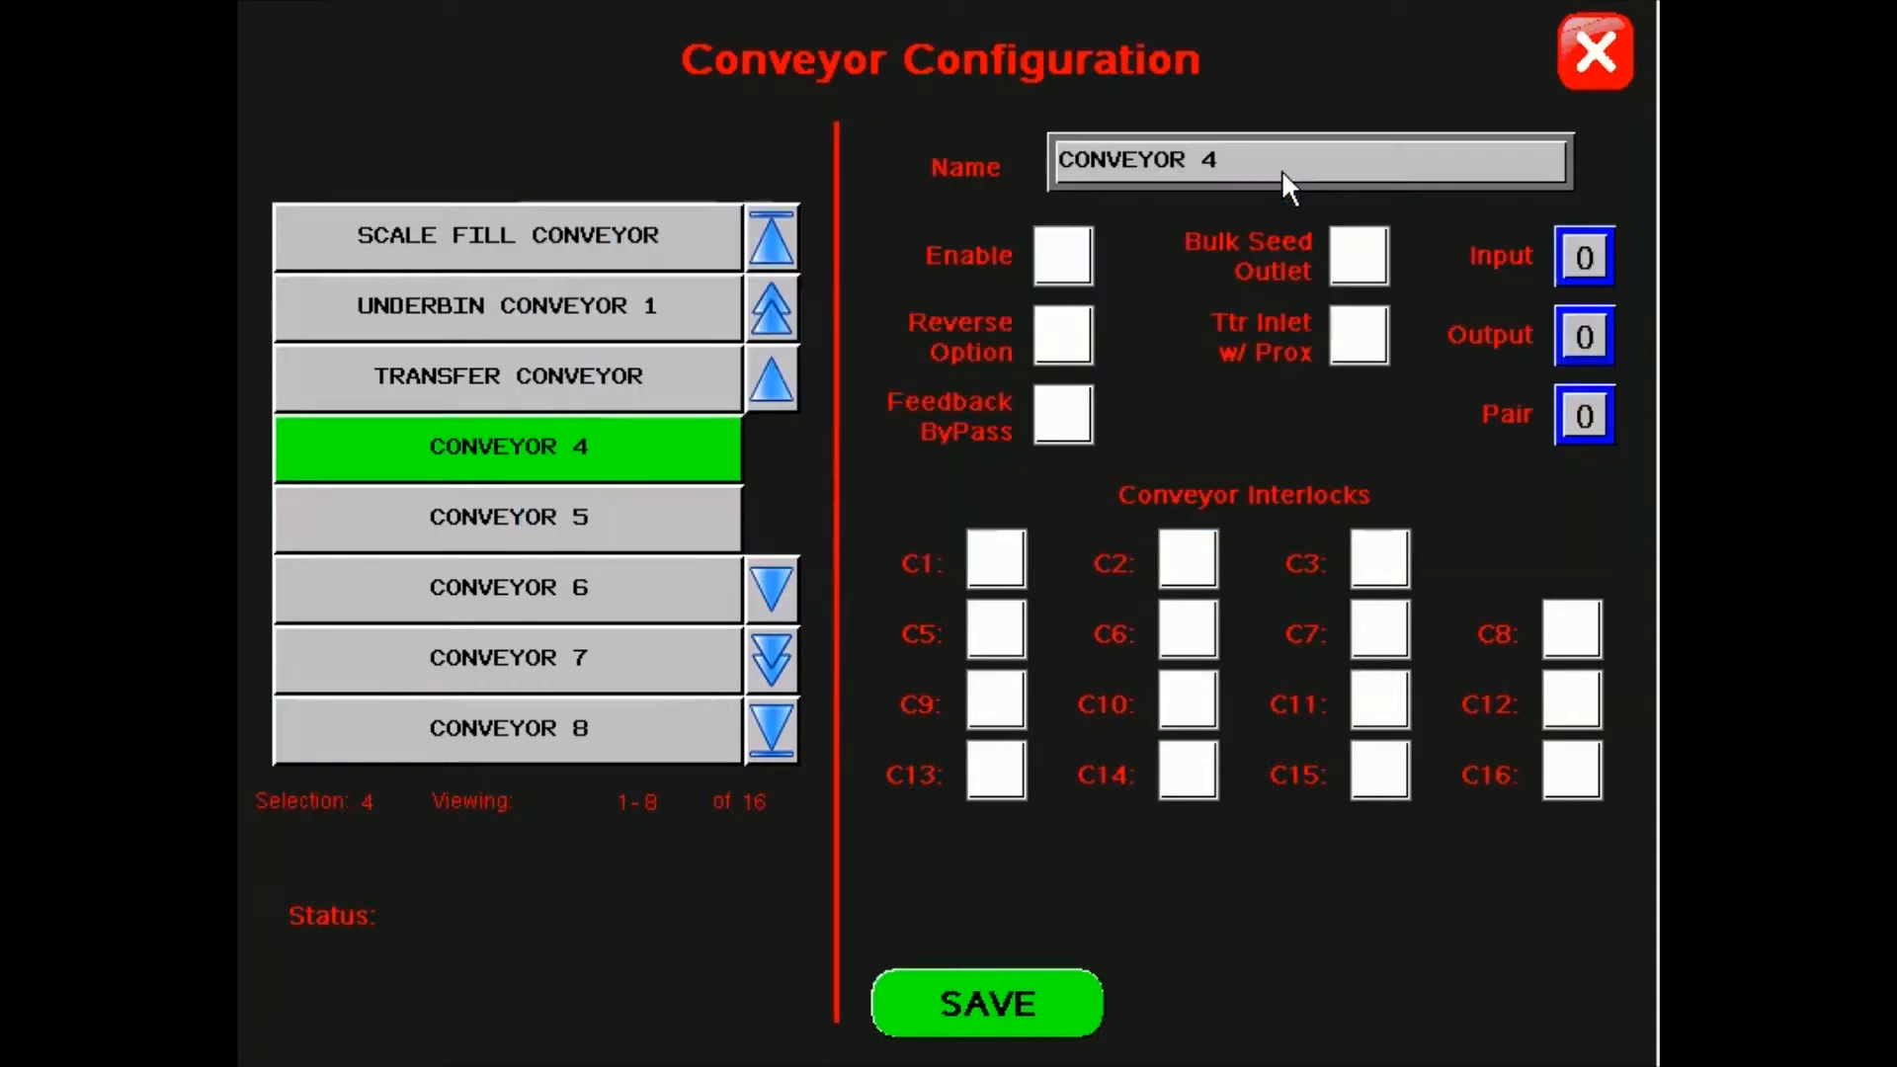
left_click(1060, 259)
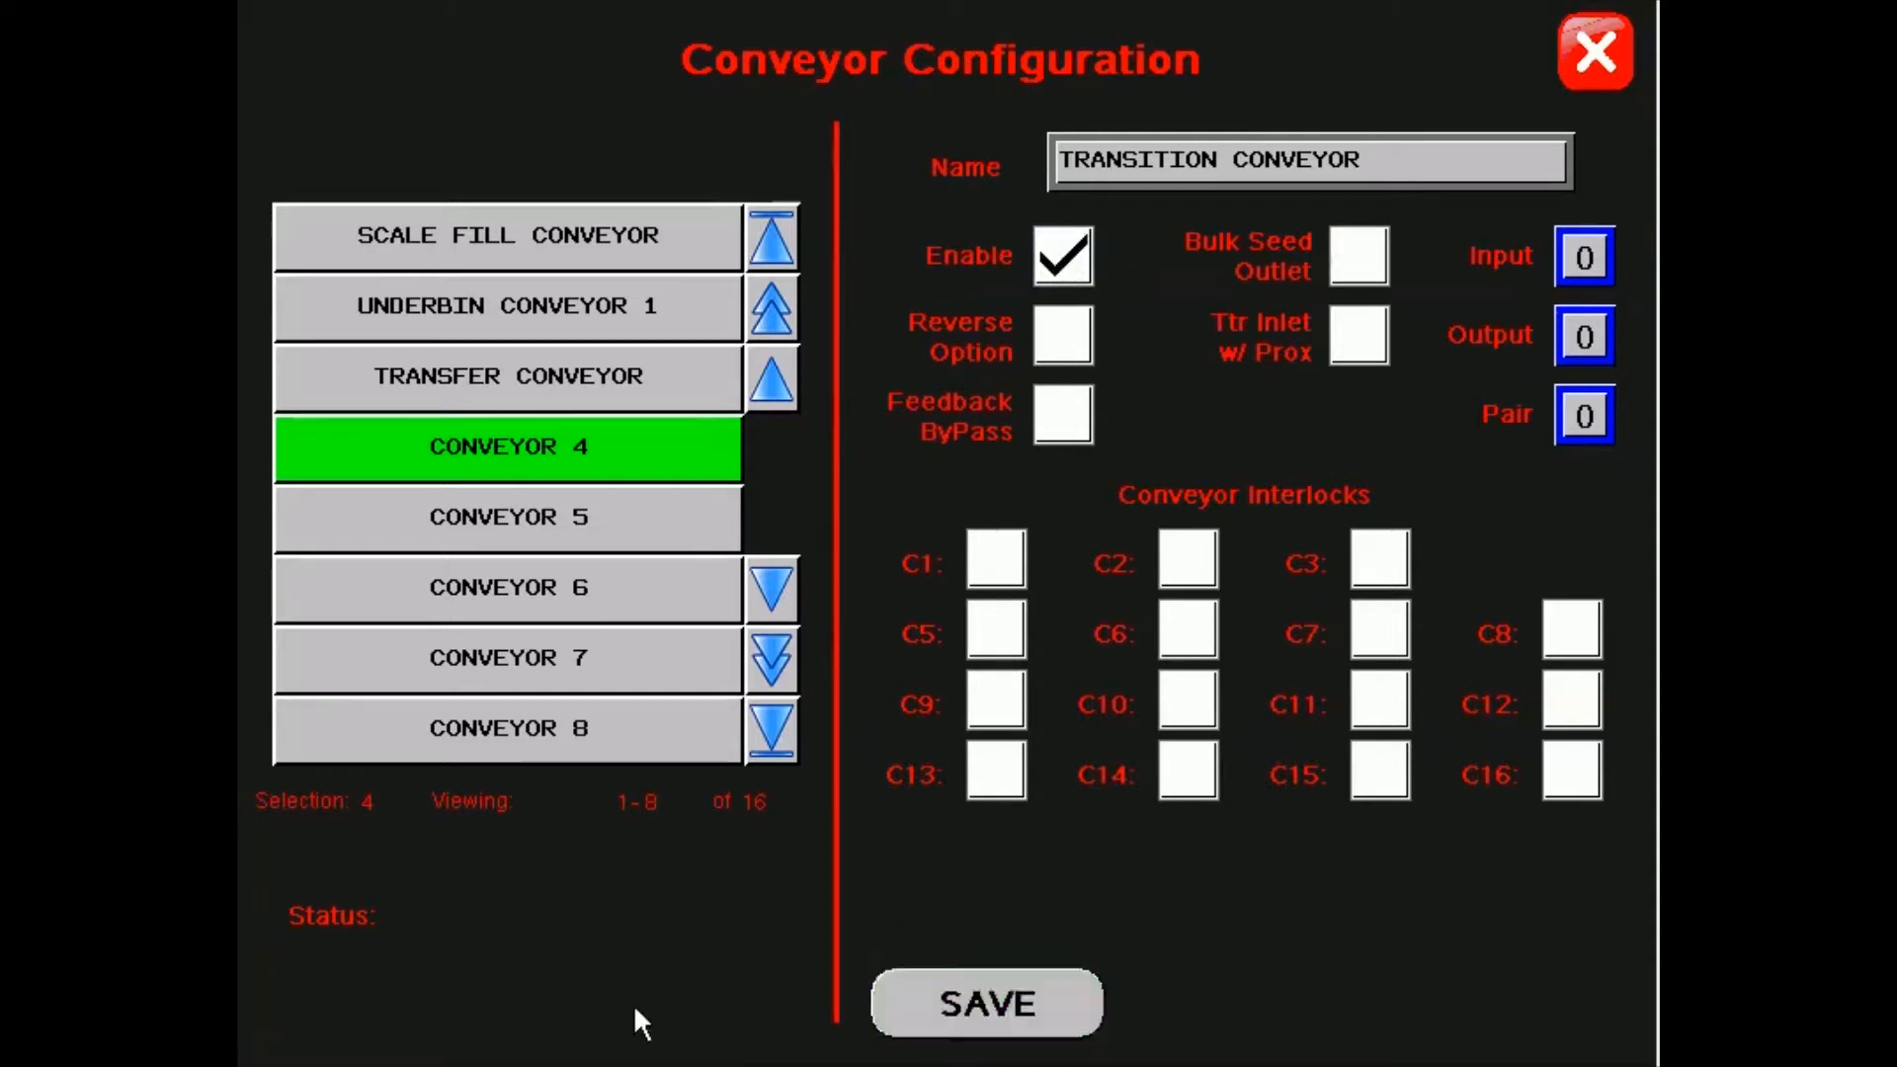
Step: Interlock the transition conveyor with conveyor C1
key("alt+Tab")
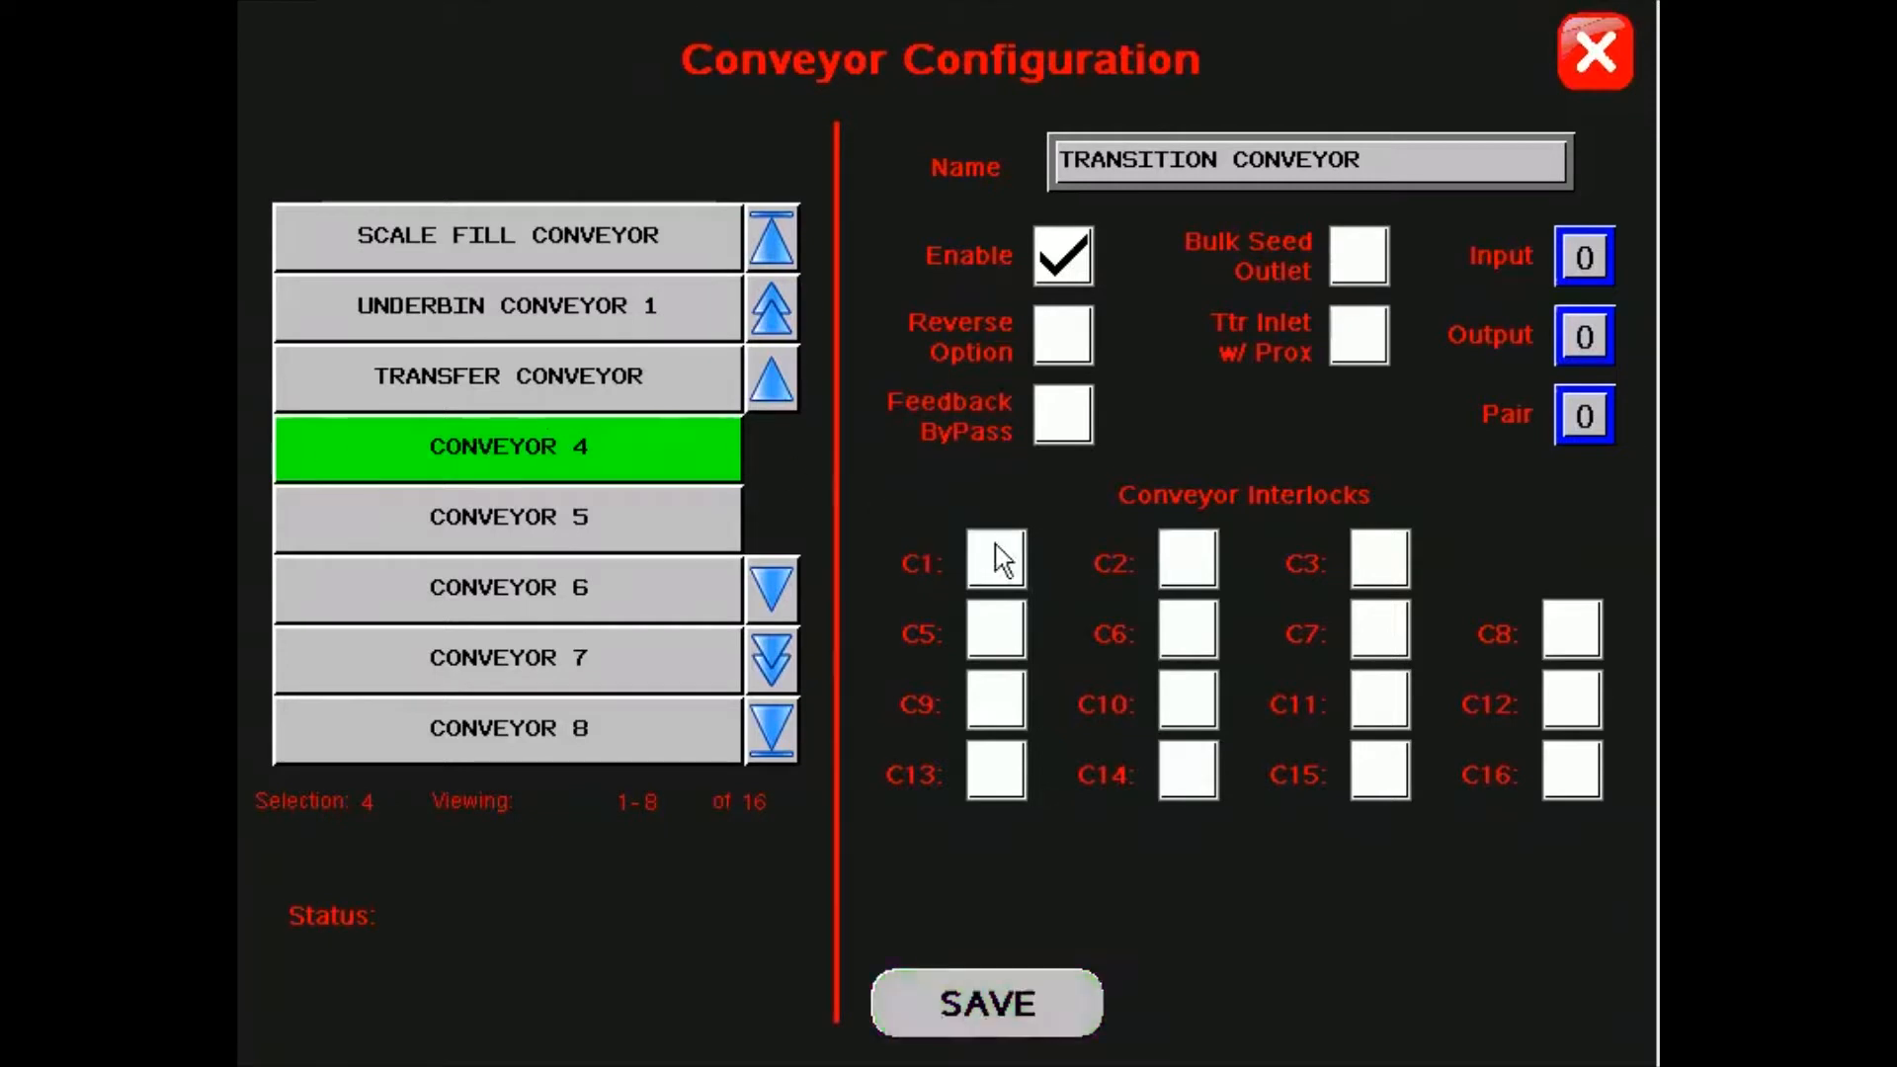
left_click(997, 549)
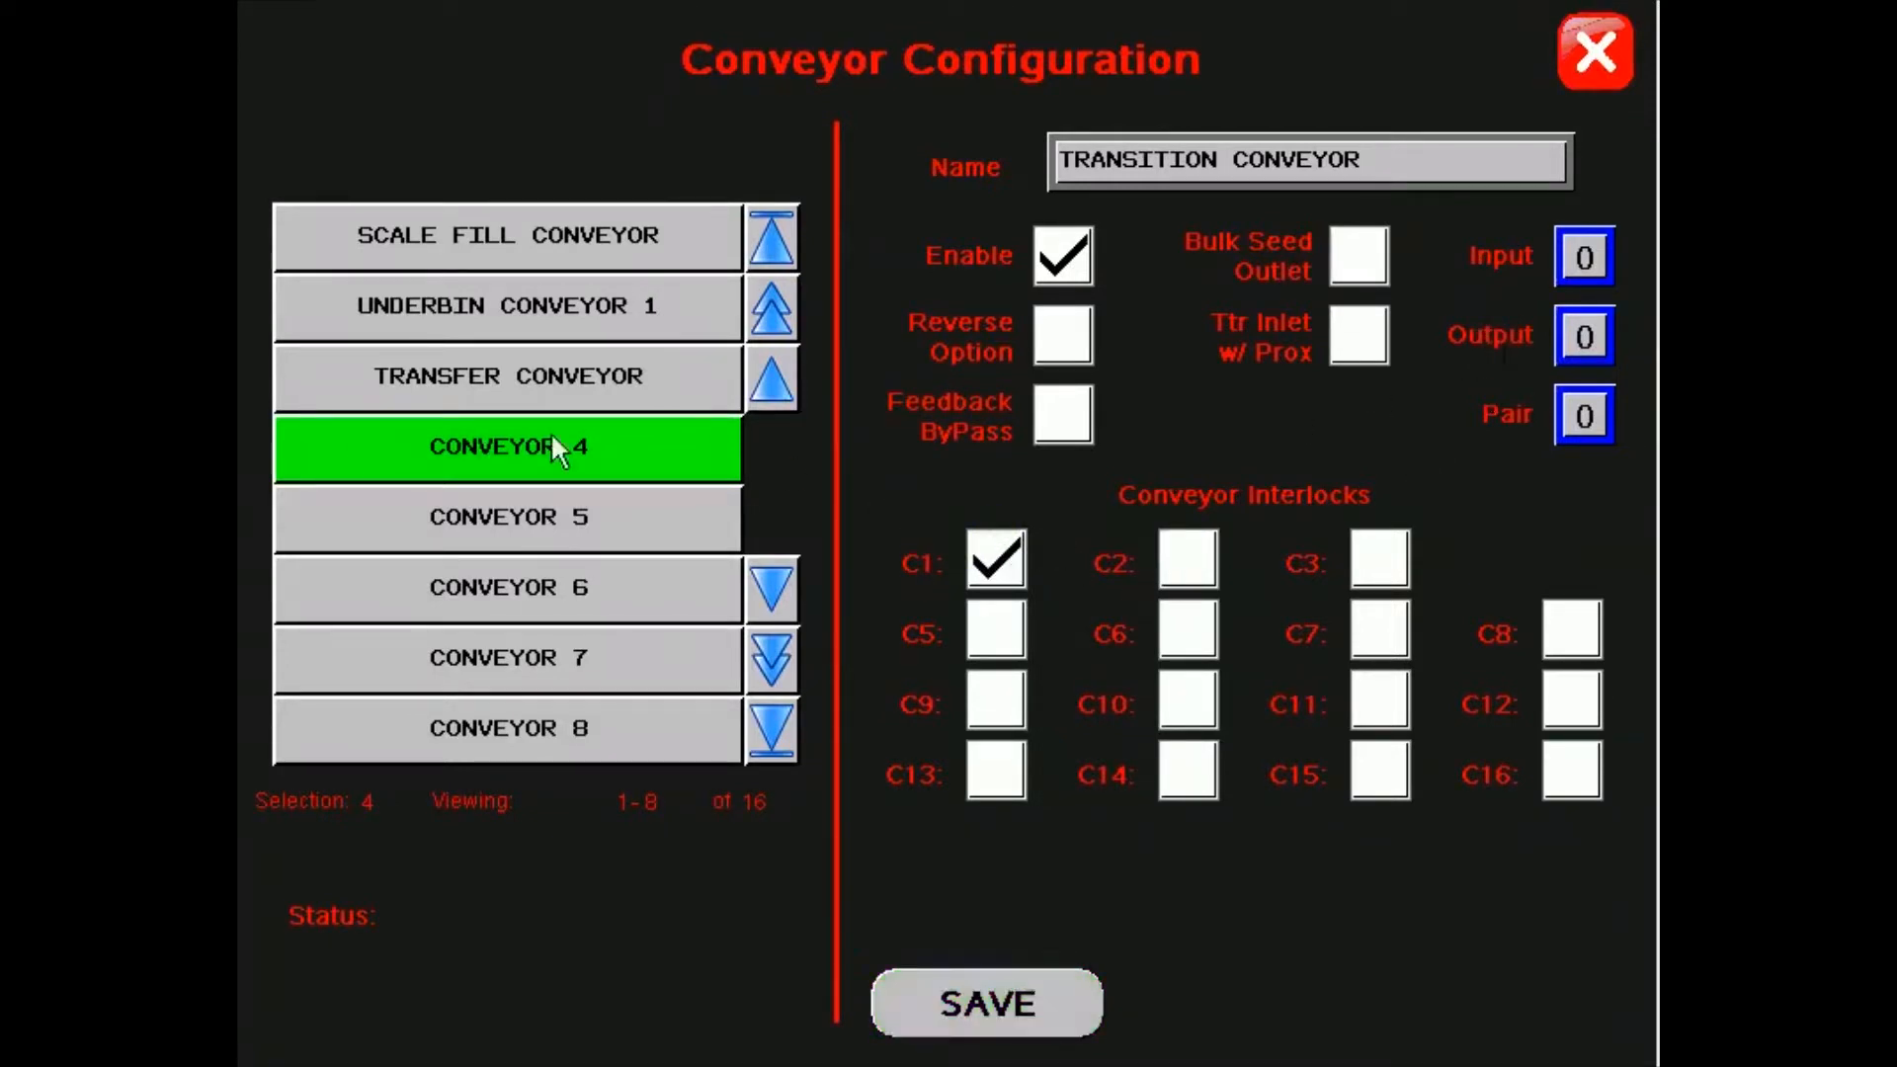
Step: Switch to the wiring drawing and examine the PLC input and output cards for the transition conveyor's running input and start output numbers
key("alt+Tab")
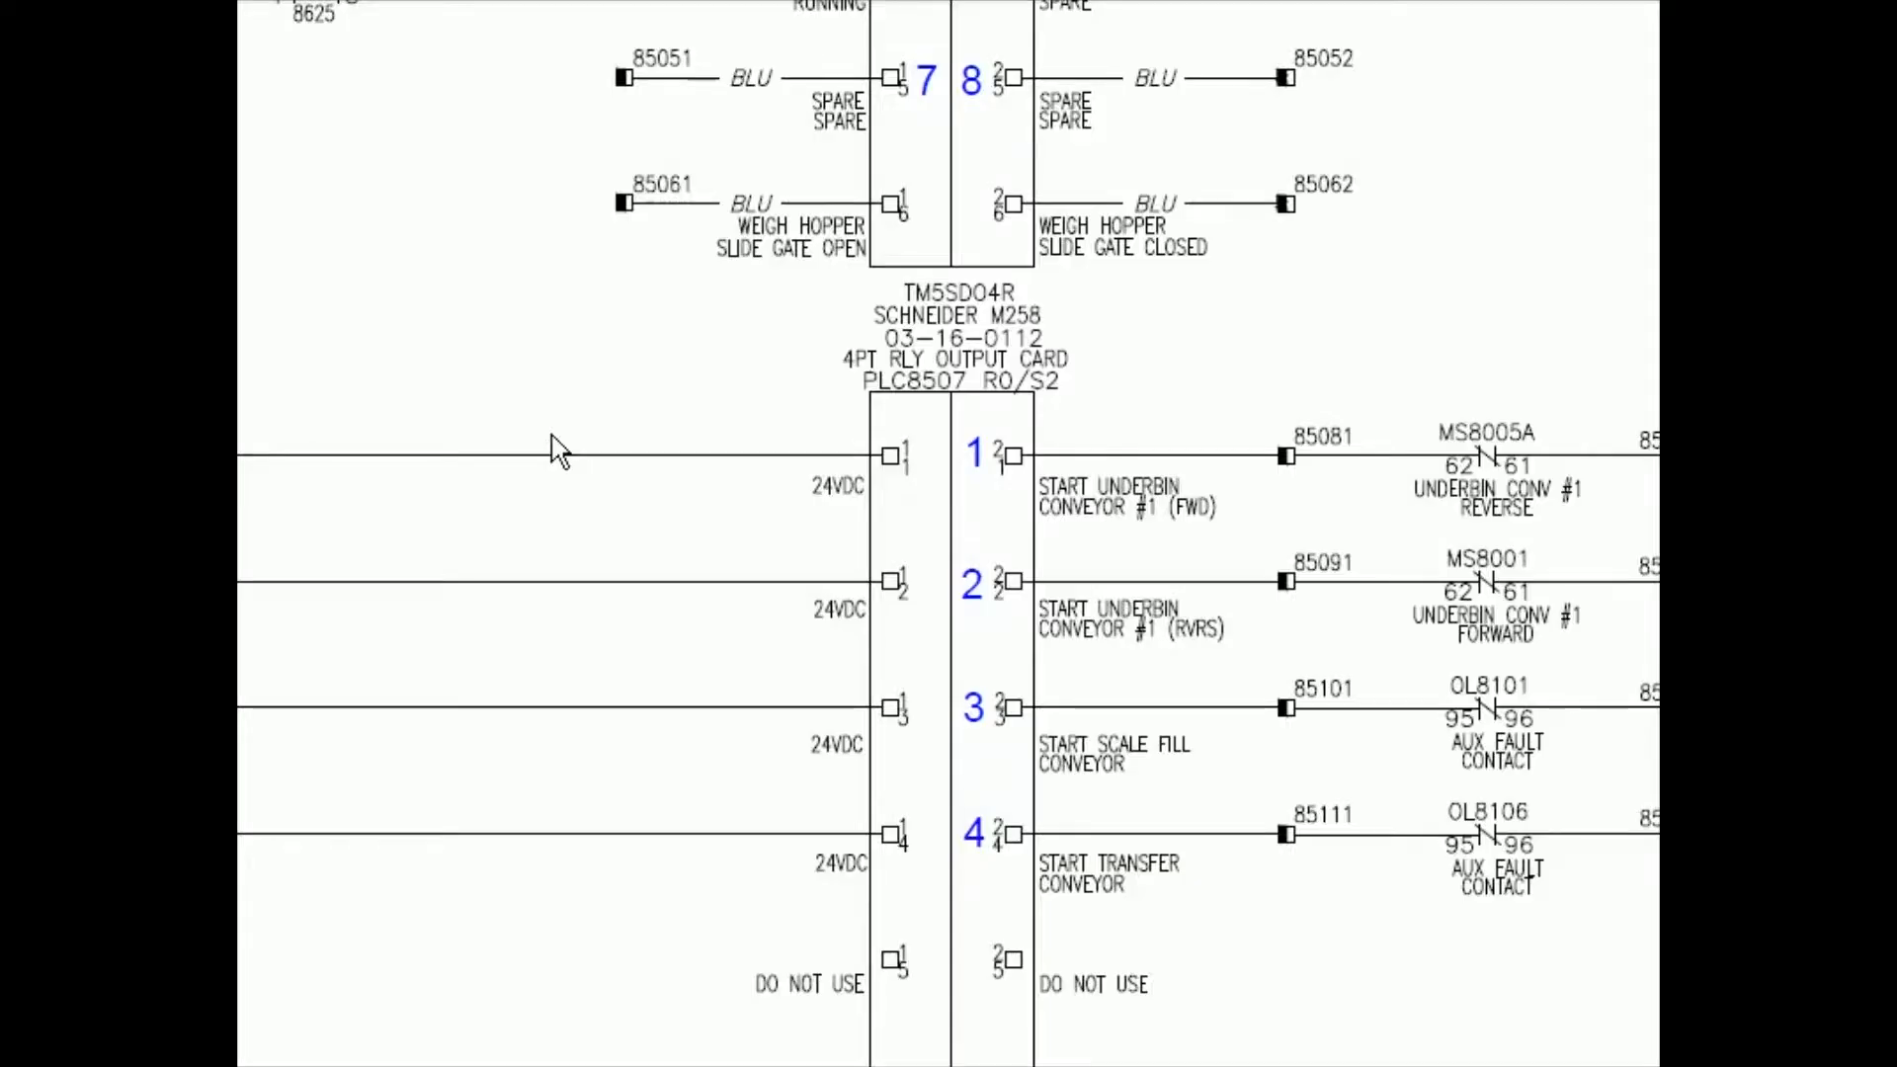
scroll(751, 464, "up", 5)
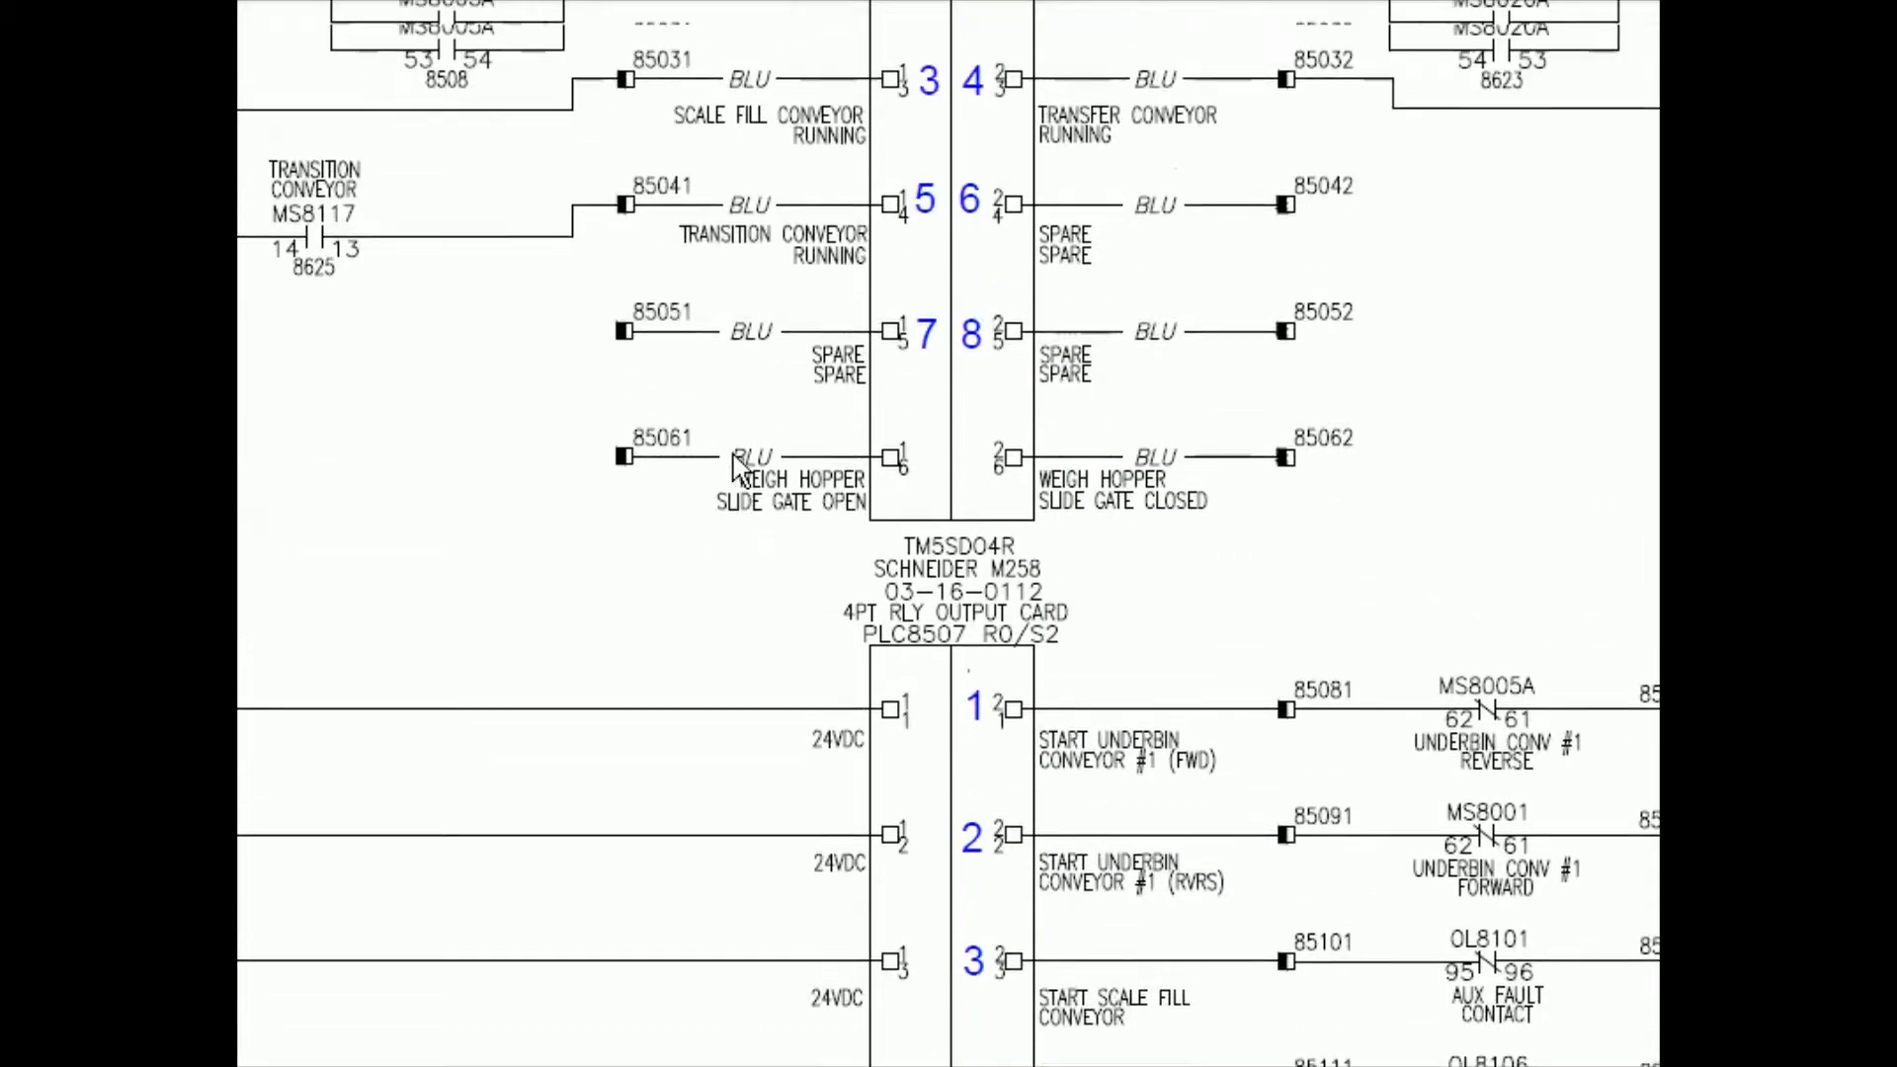
scroll(741, 472, "up", 2)
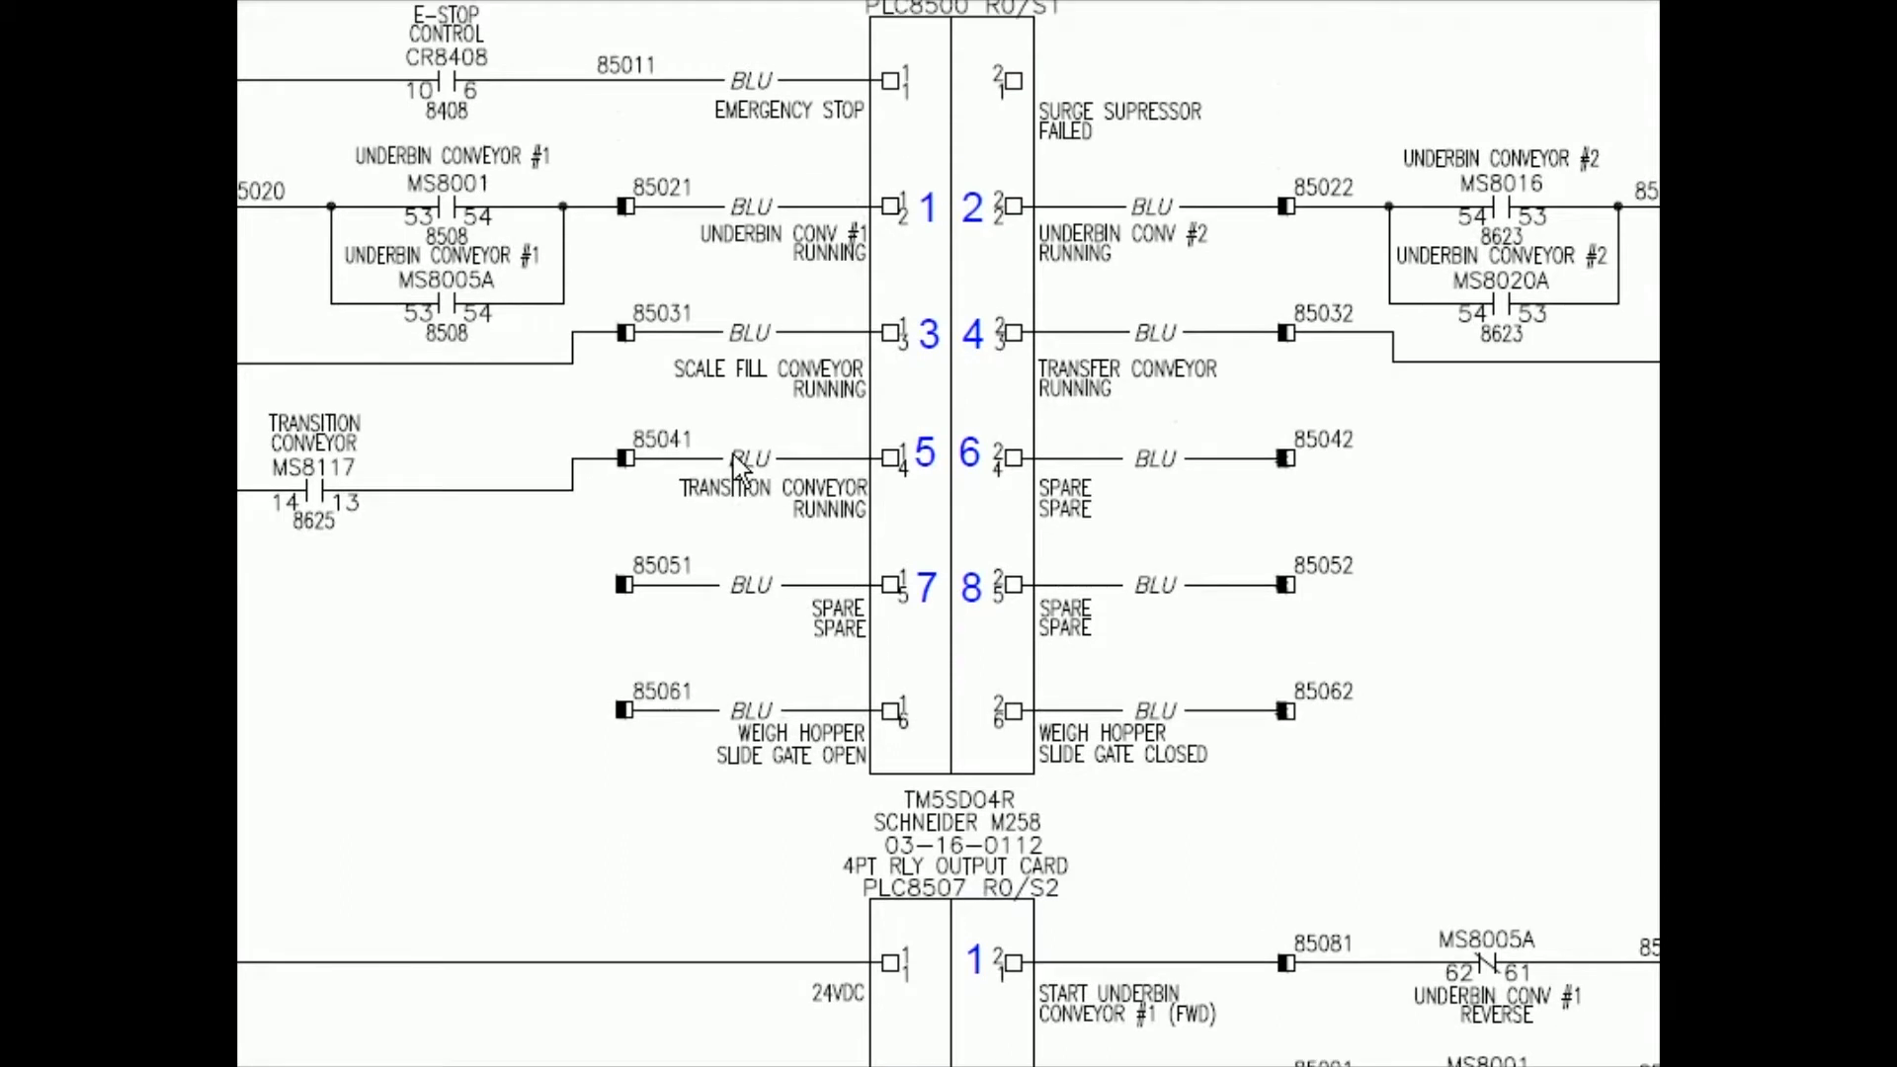
scroll(739, 464, "up", 2)
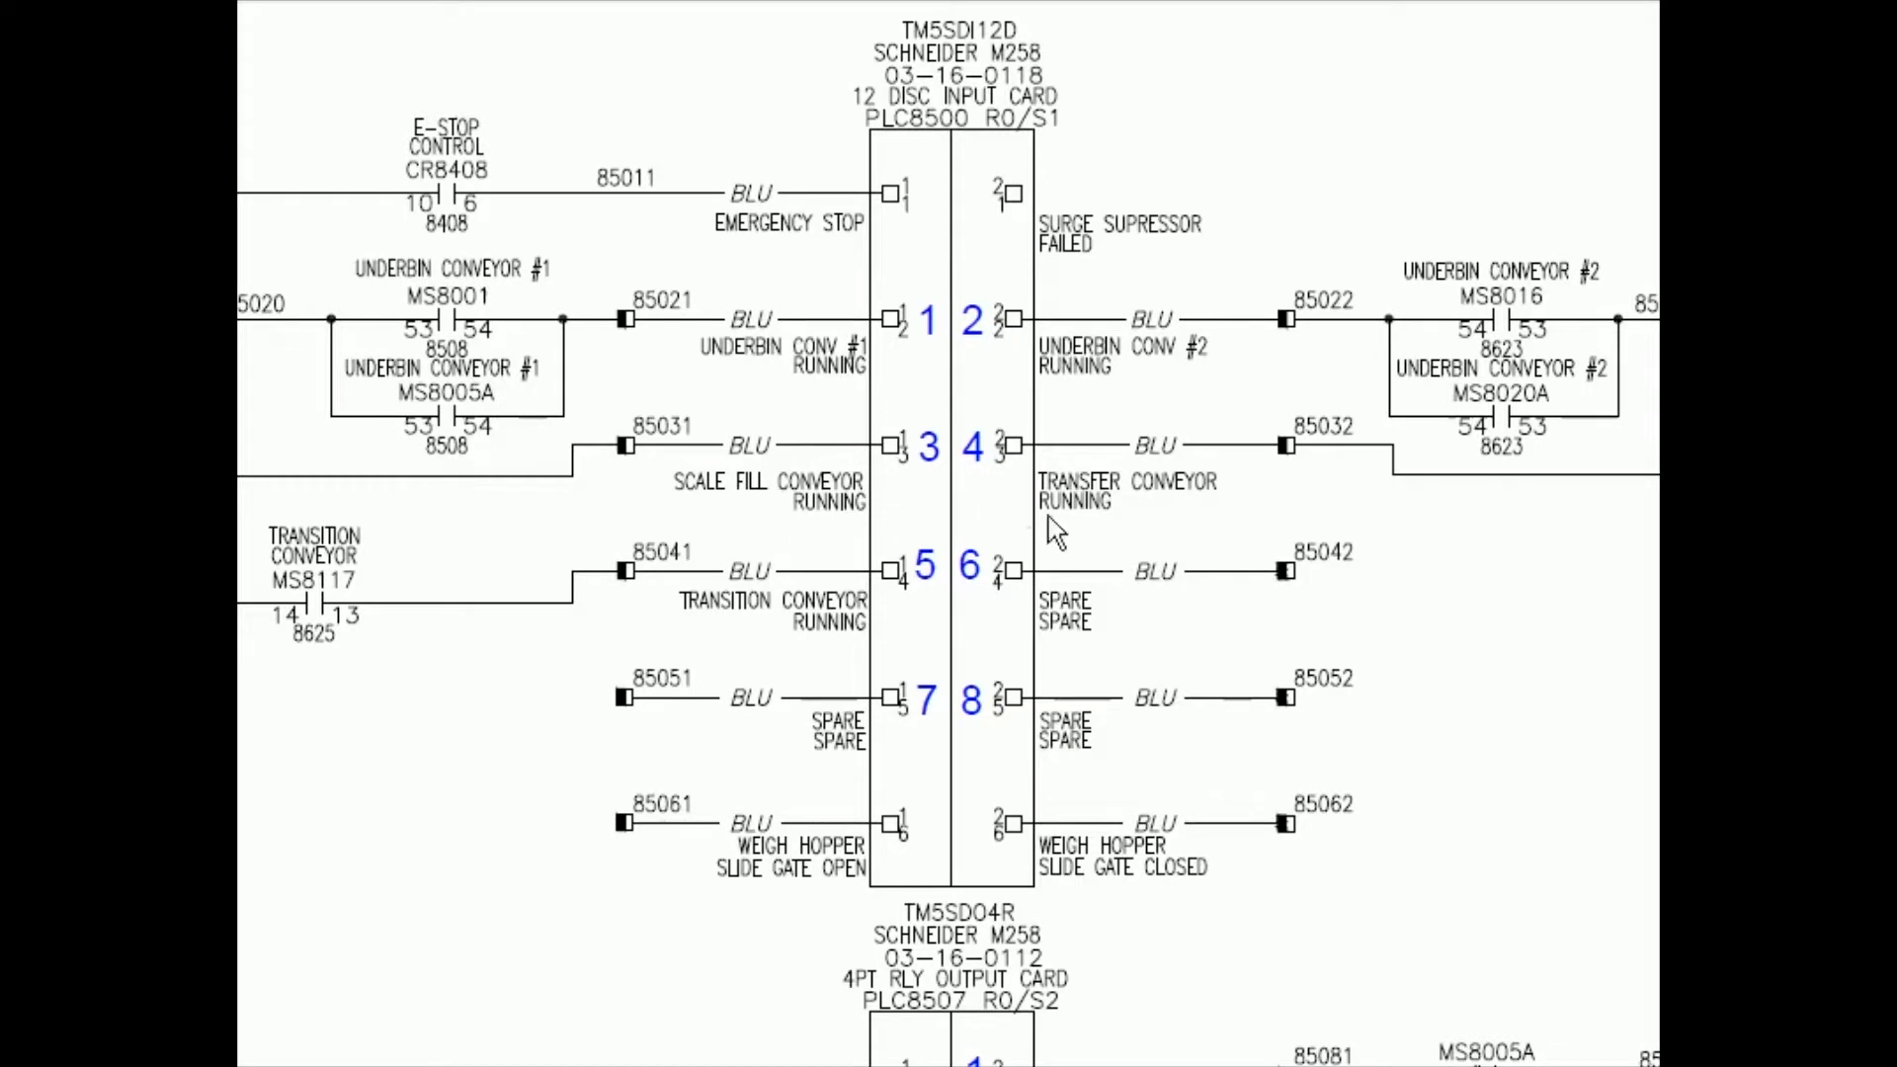
scroll(797, 659, "down", 5)
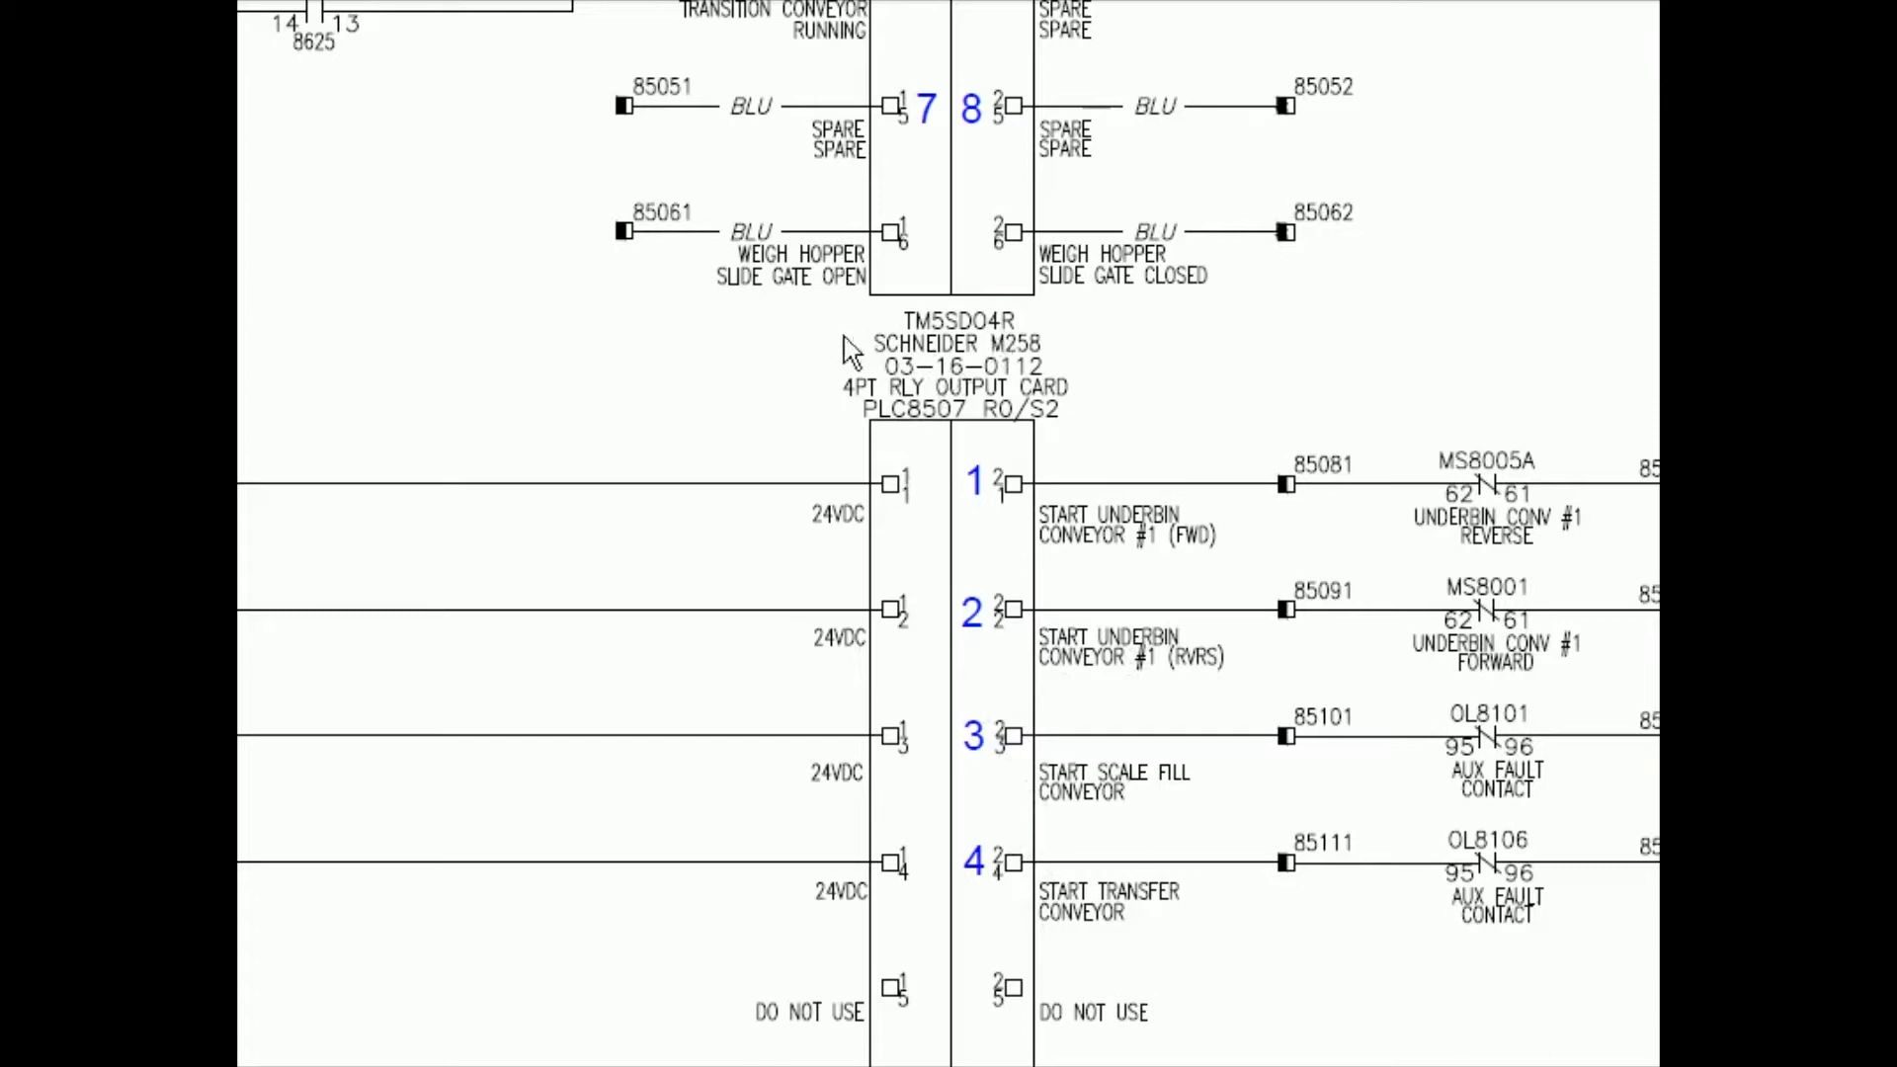
scroll(737, 483, "down", 5)
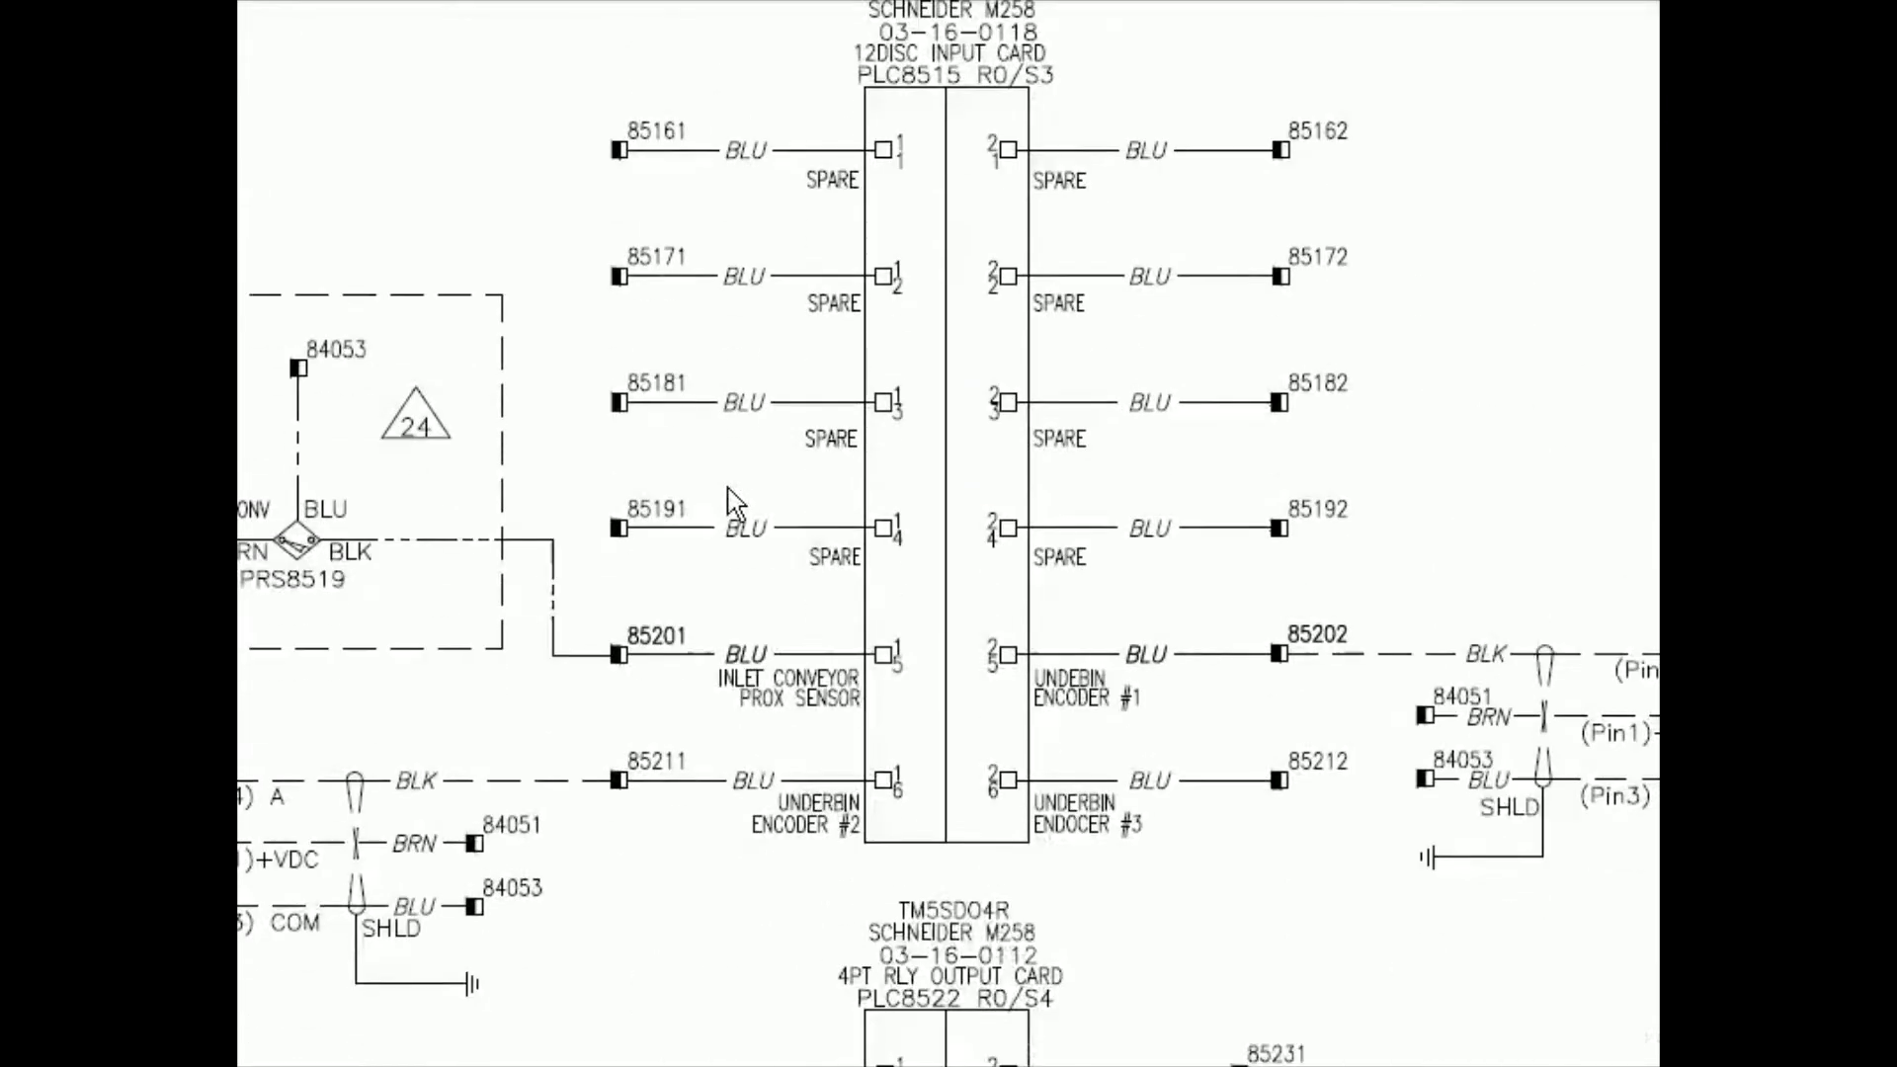
scroll(739, 499, "down", 6)
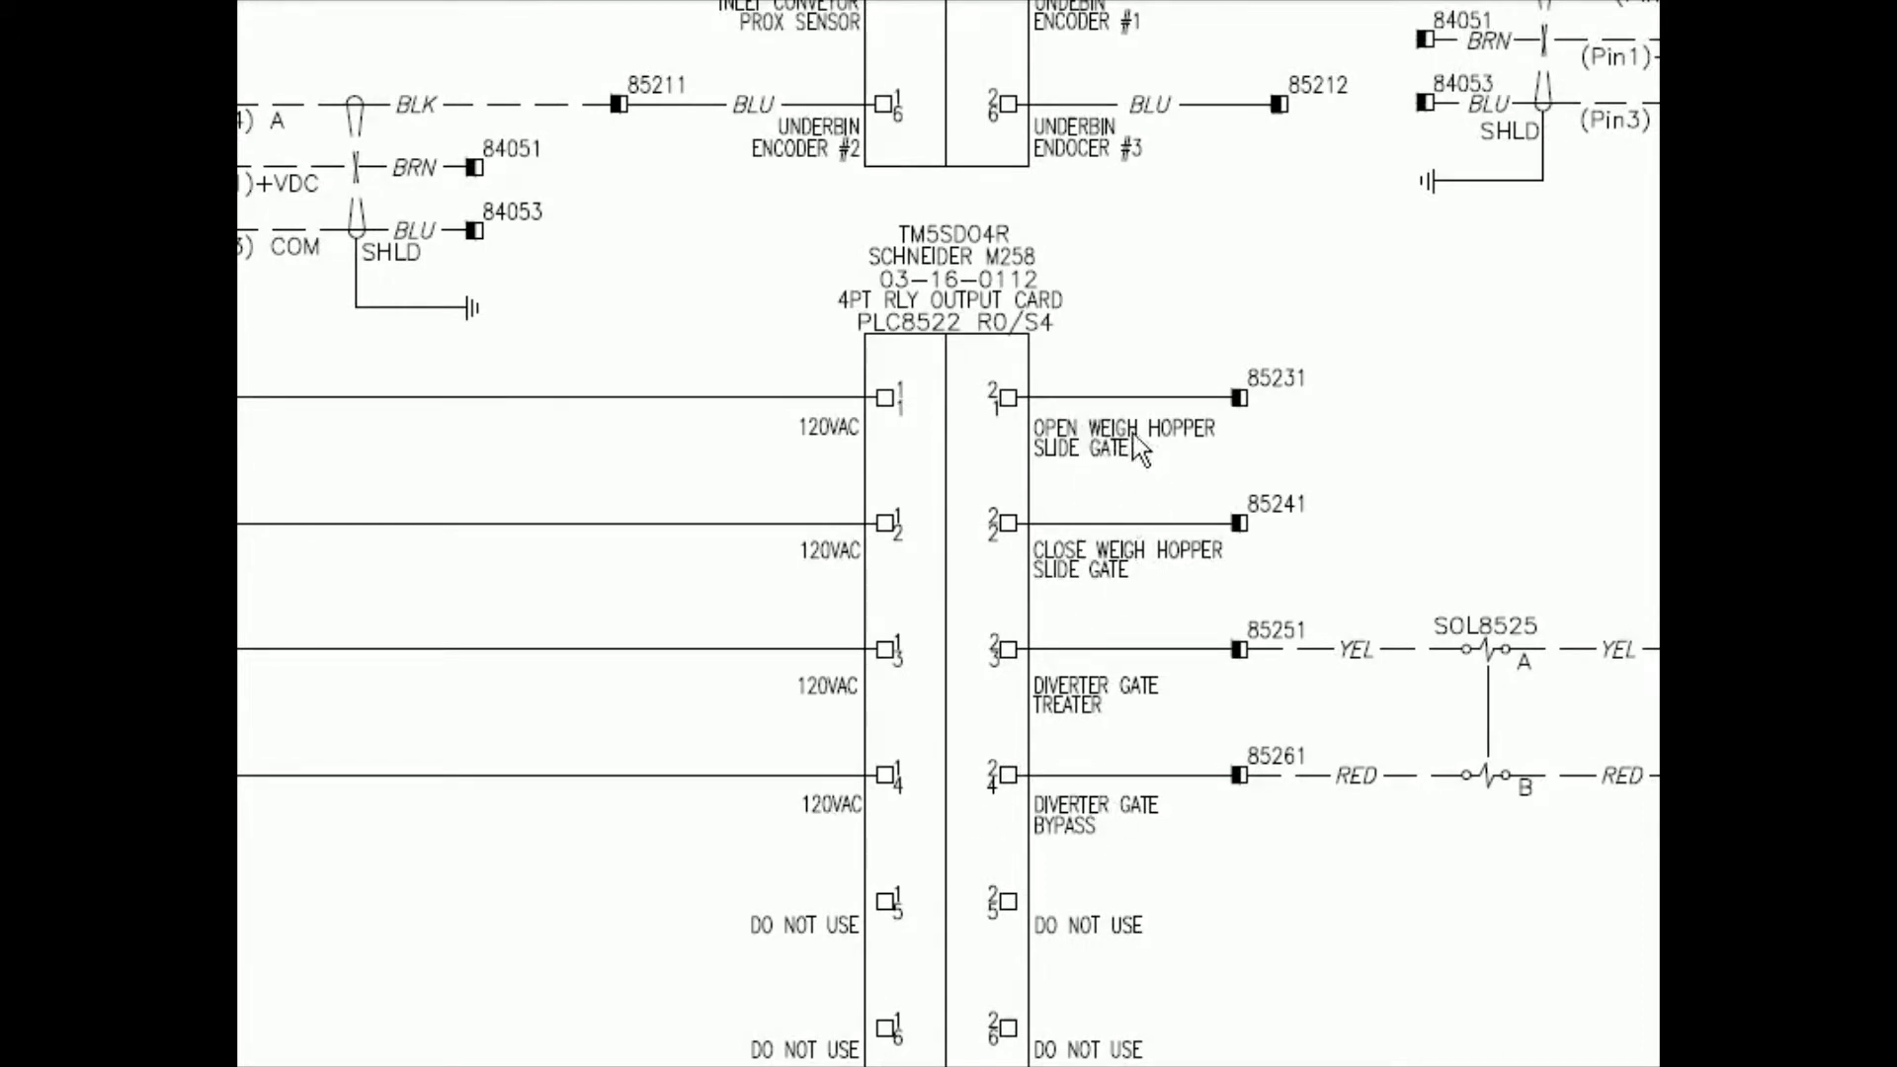
scroll(1022, 830, "down", 6)
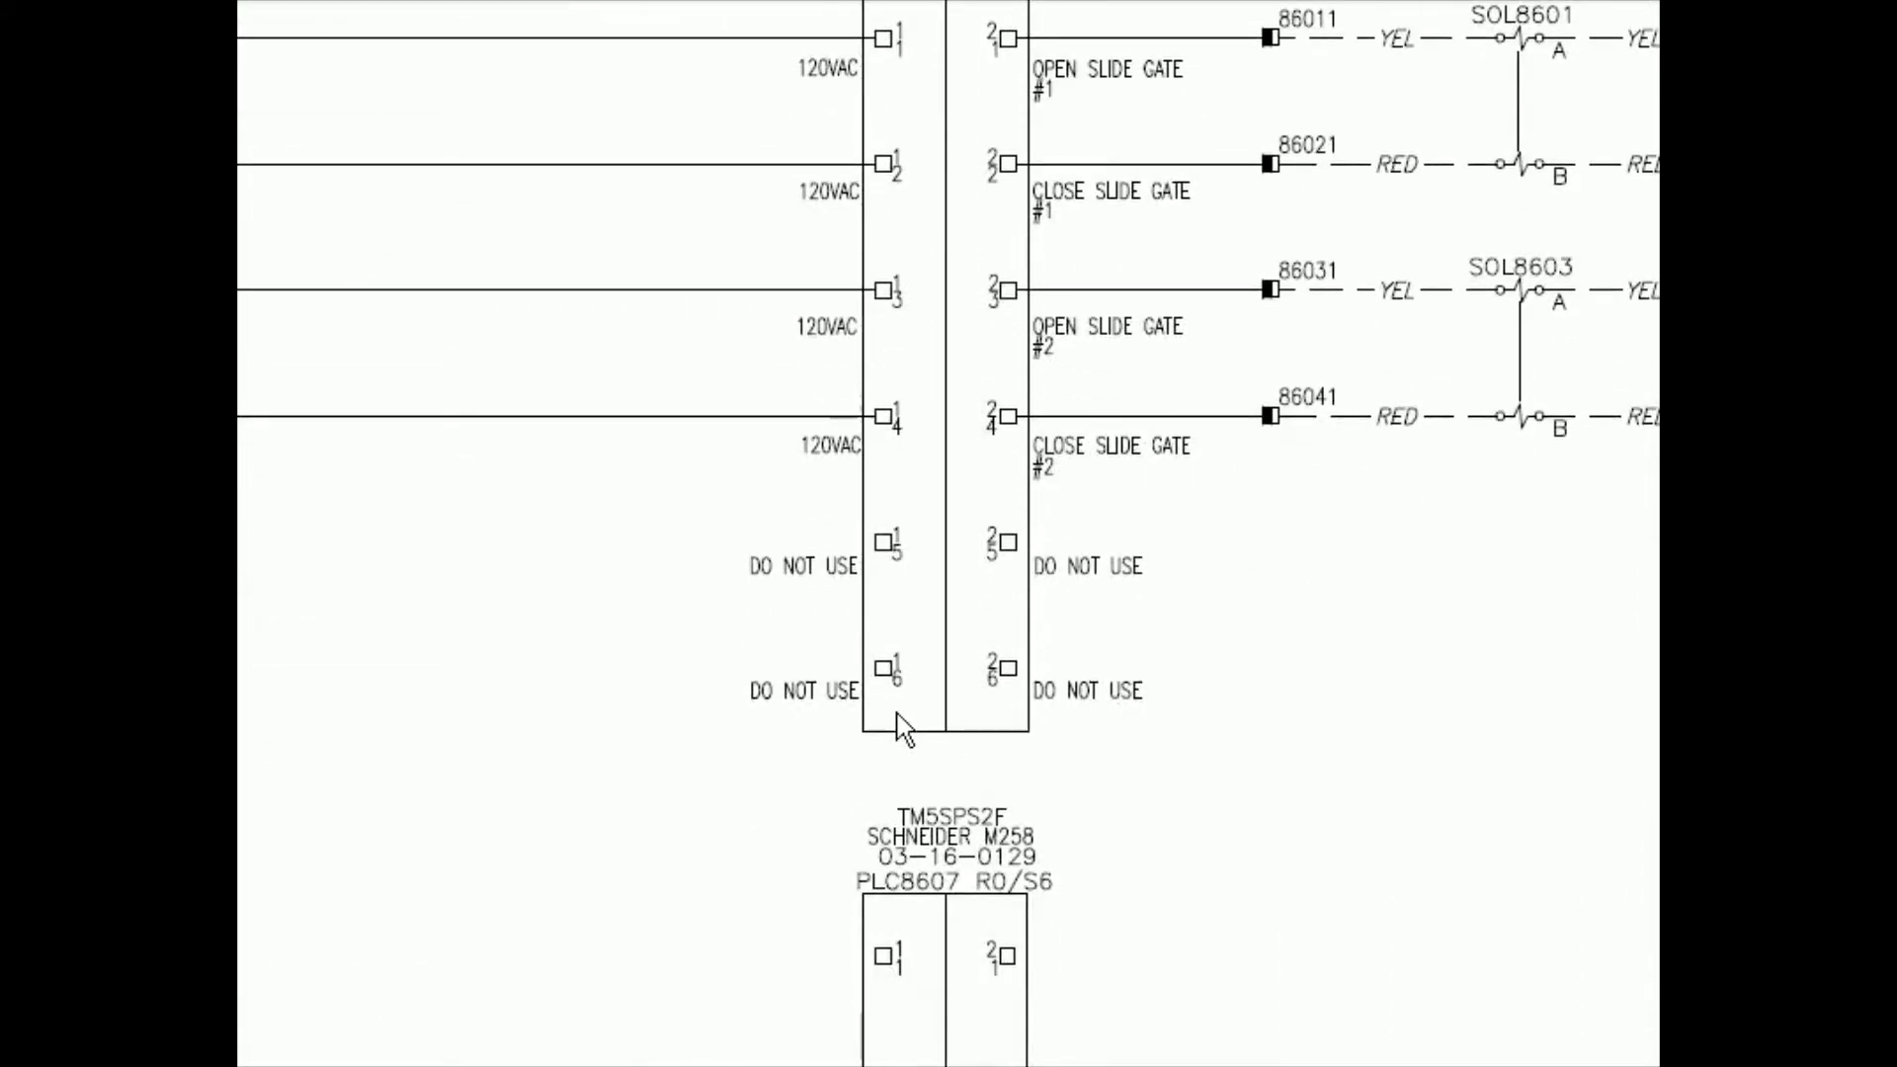
scroll(1071, 586, "down", 3)
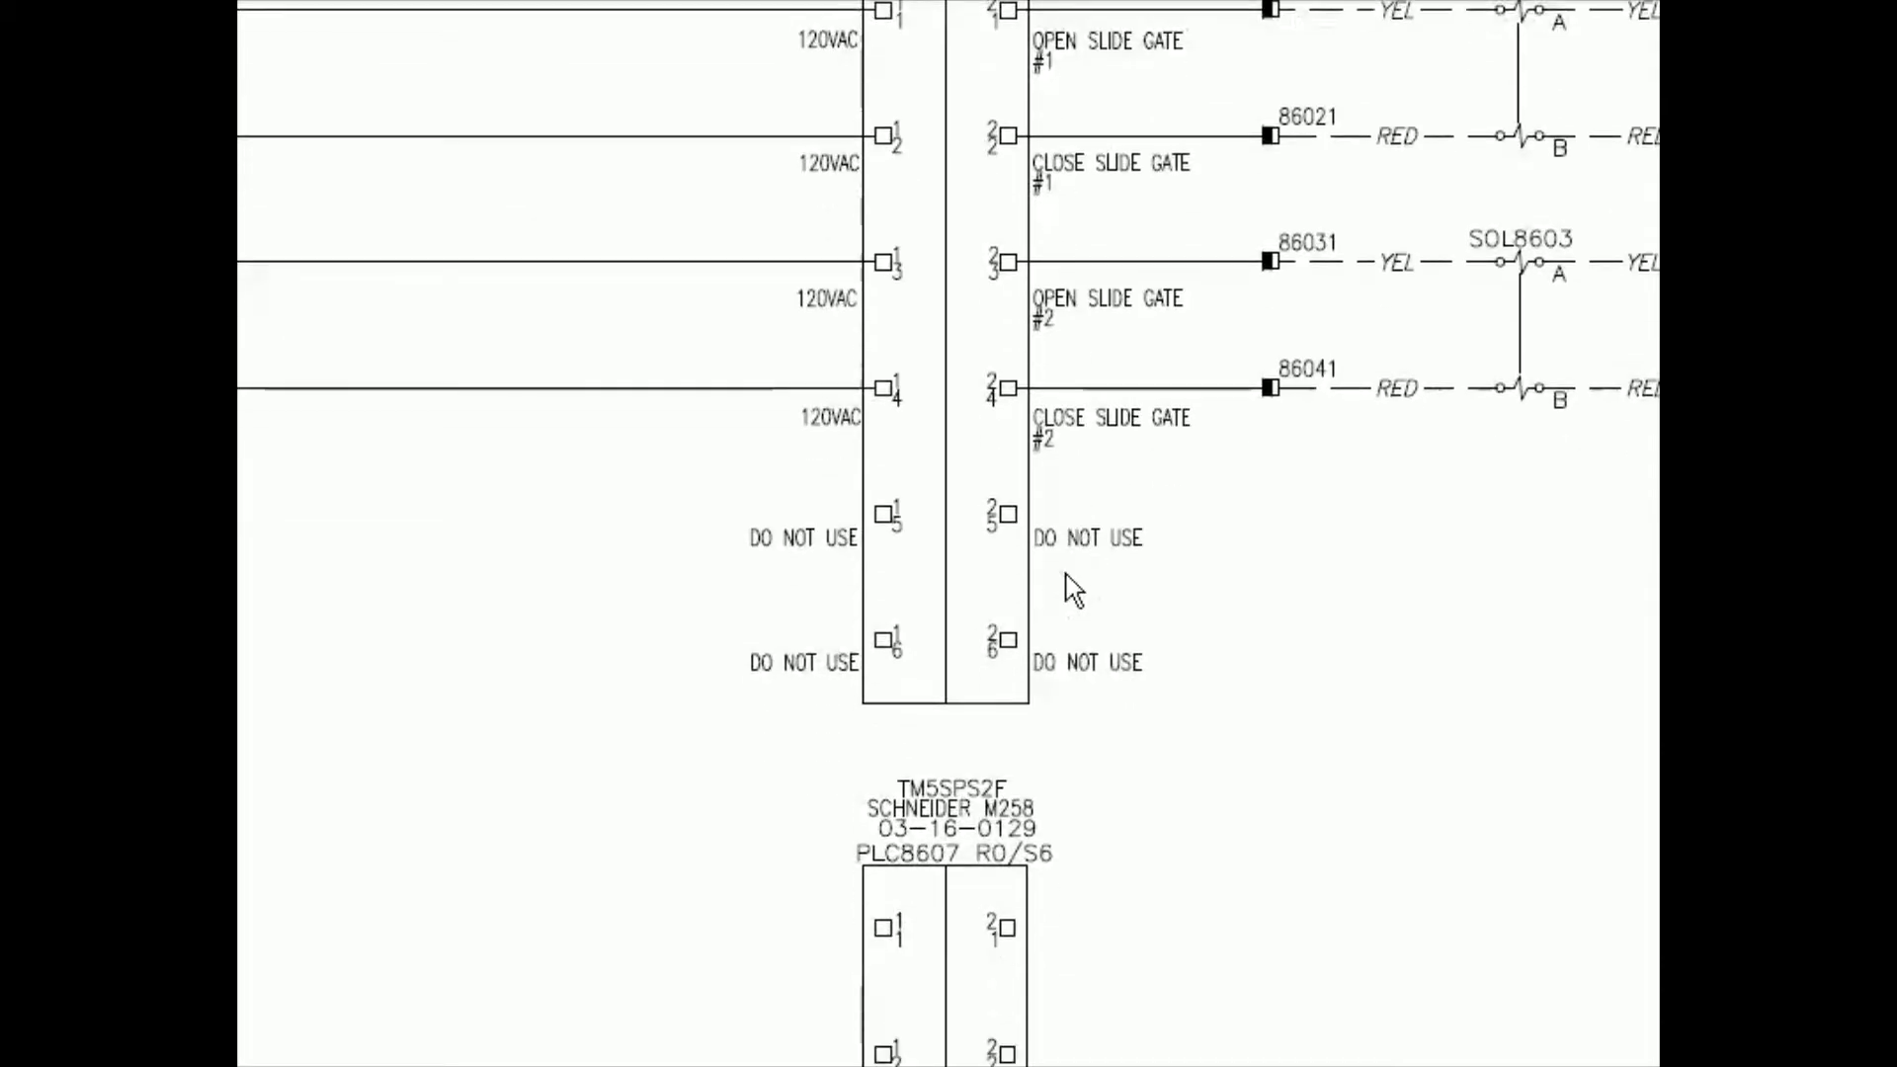
scroll(1067, 578, "down", 10)
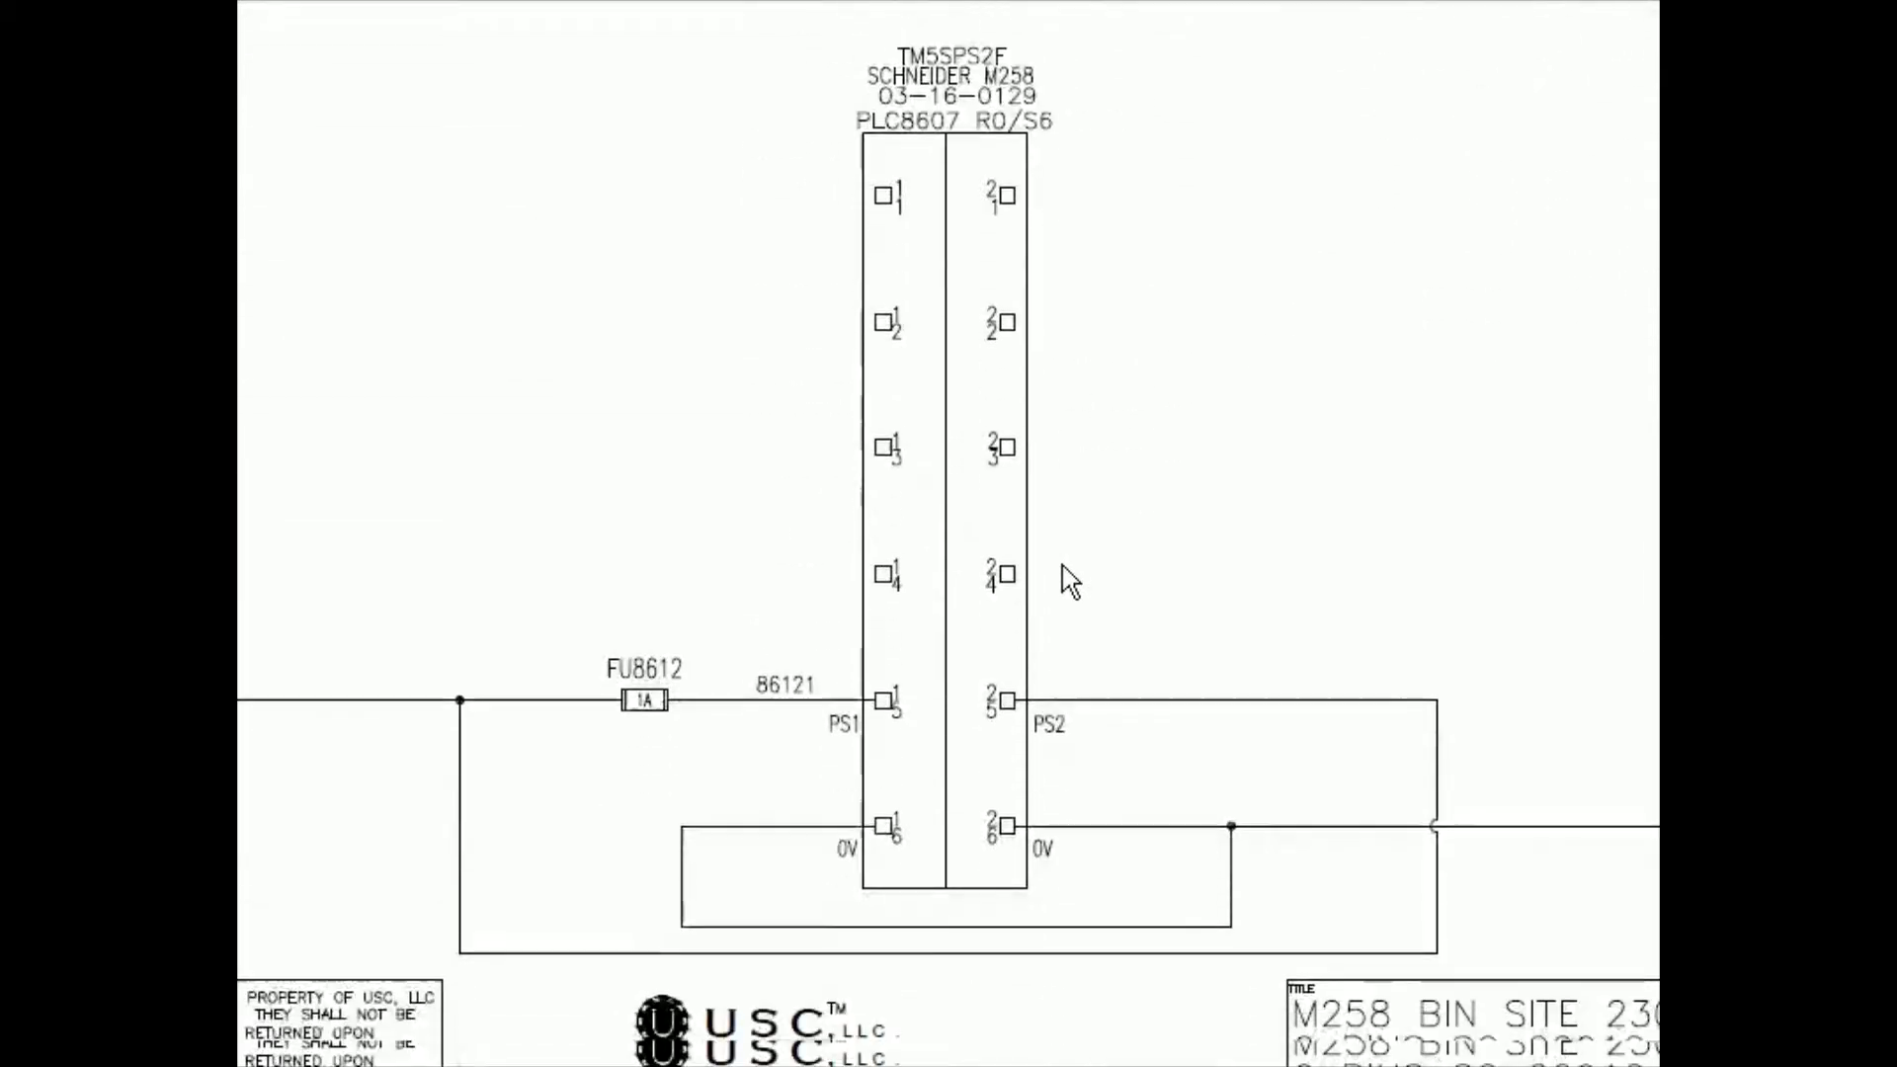
scroll(1059, 565, "down", 5)
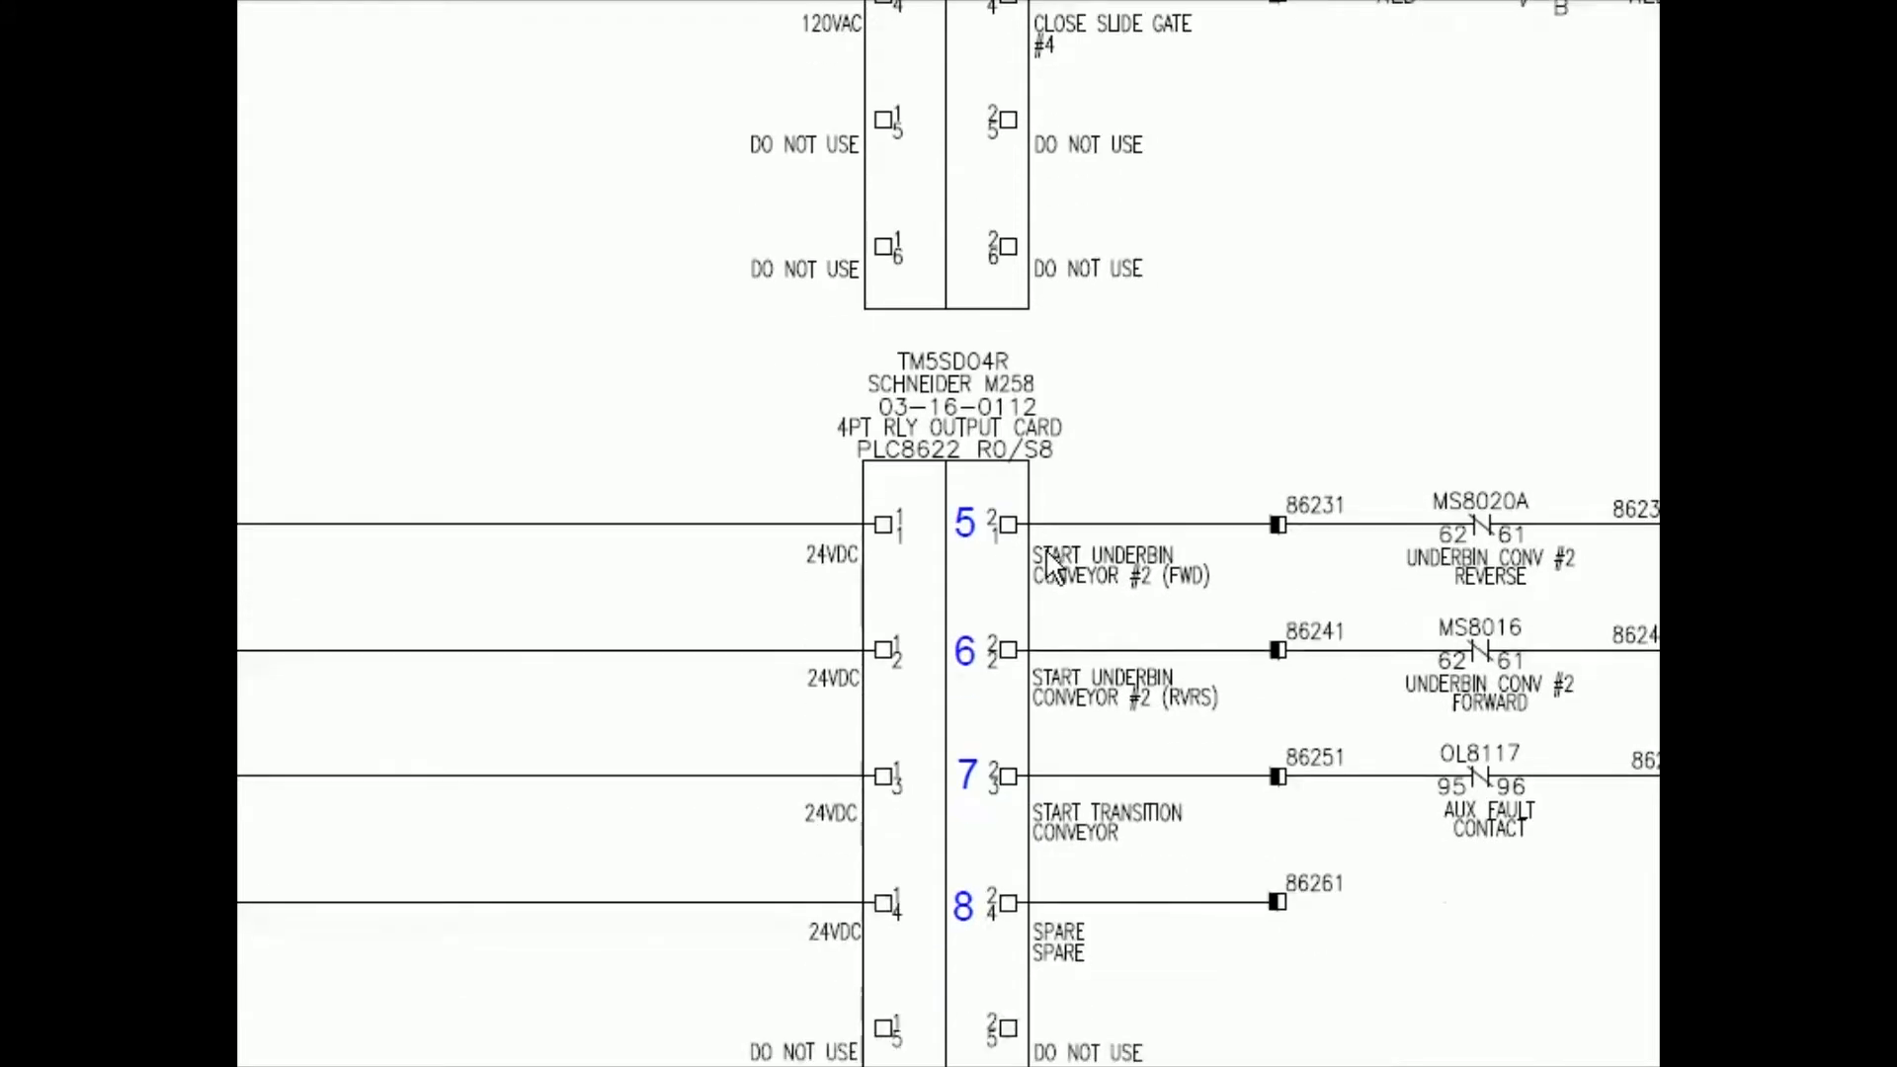
scroll(1049, 563, "down", 2)
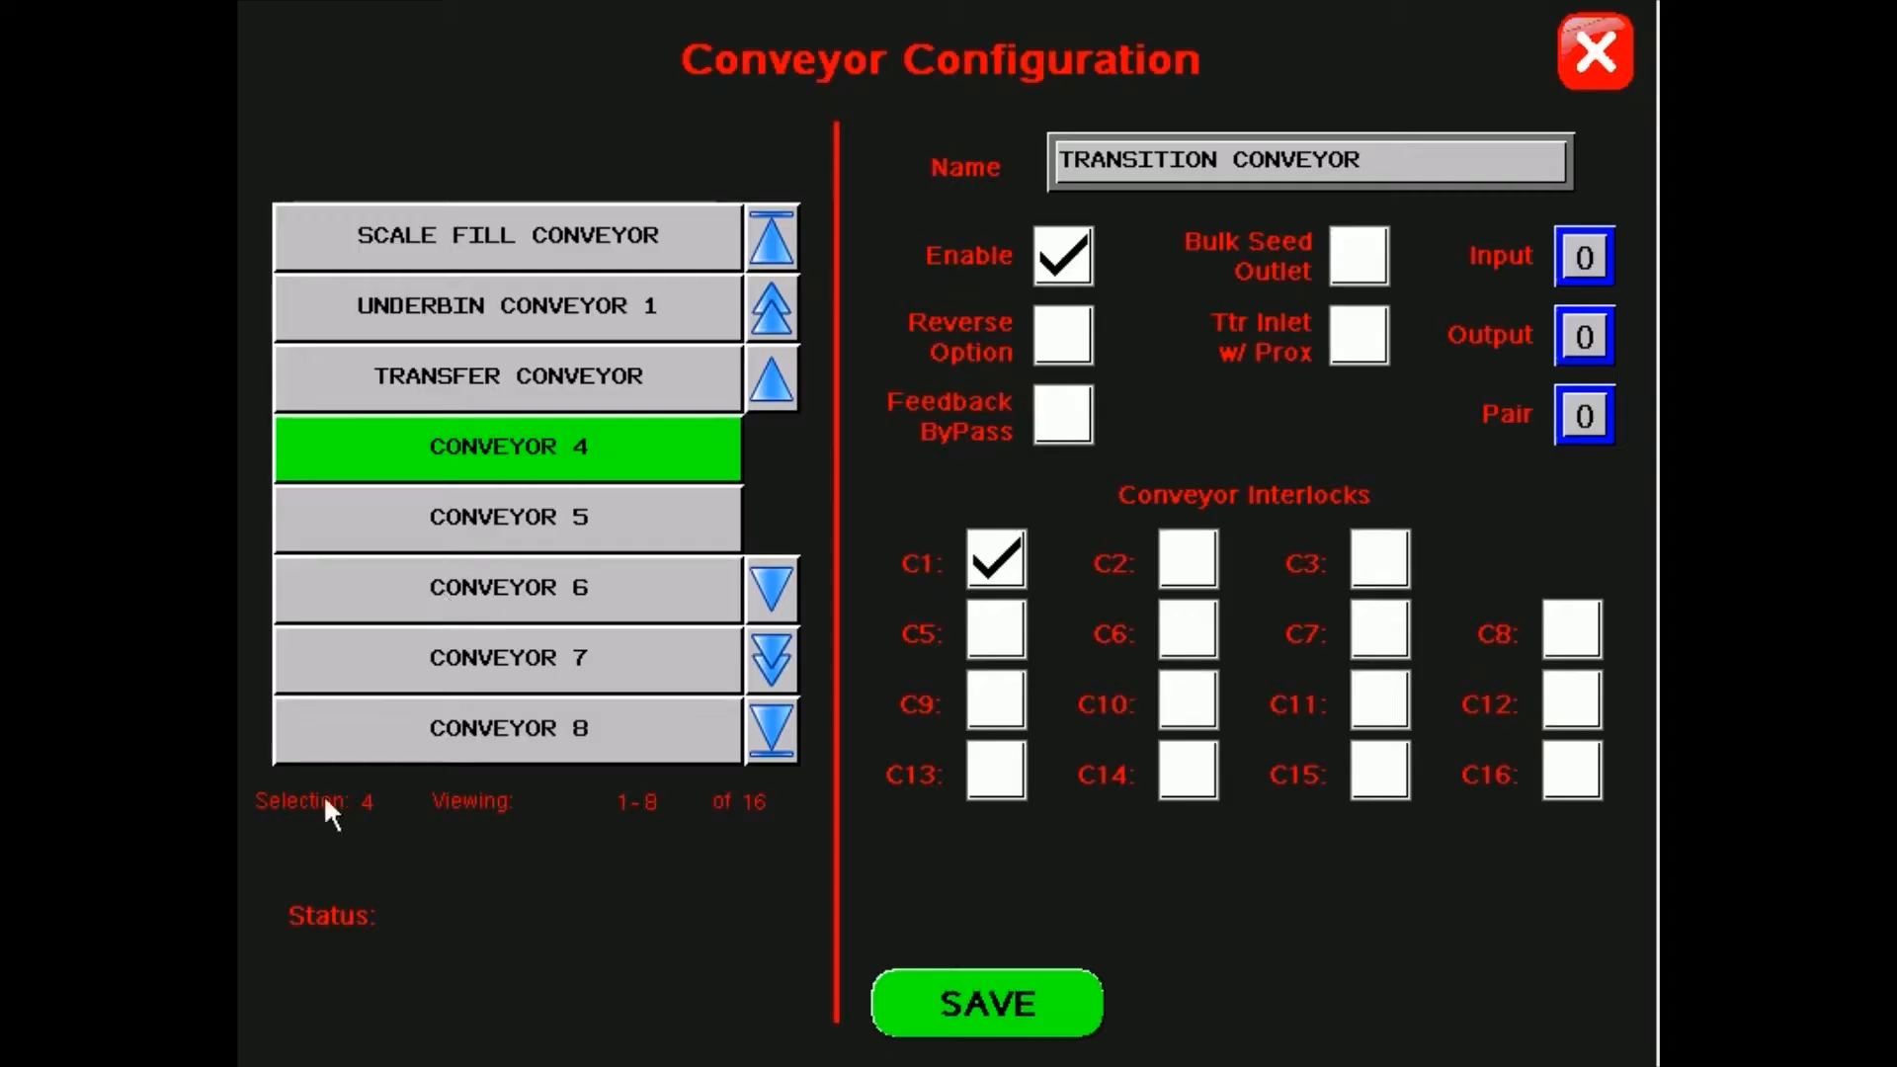
Step: Set the transition conveyor's input to 5 and output to 7 and save its configuration
left_click(1592, 254)
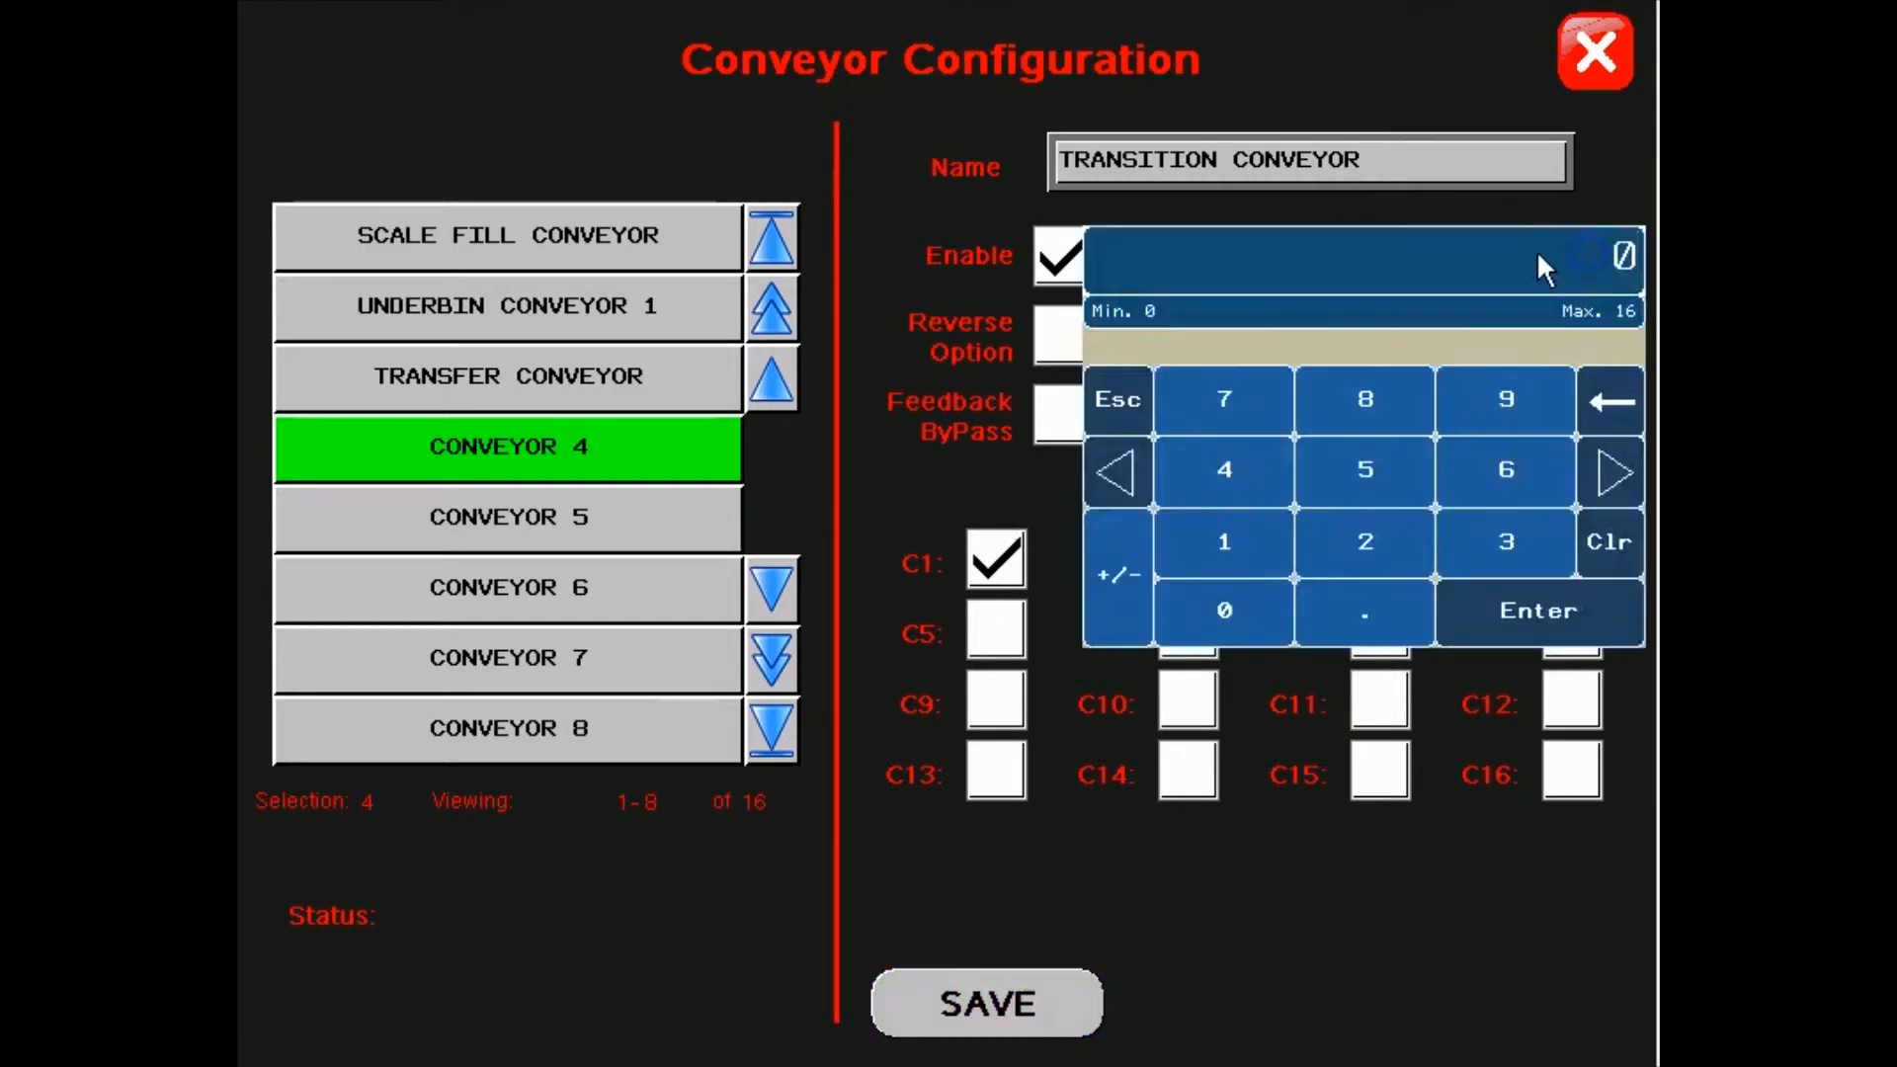
key("Escape")
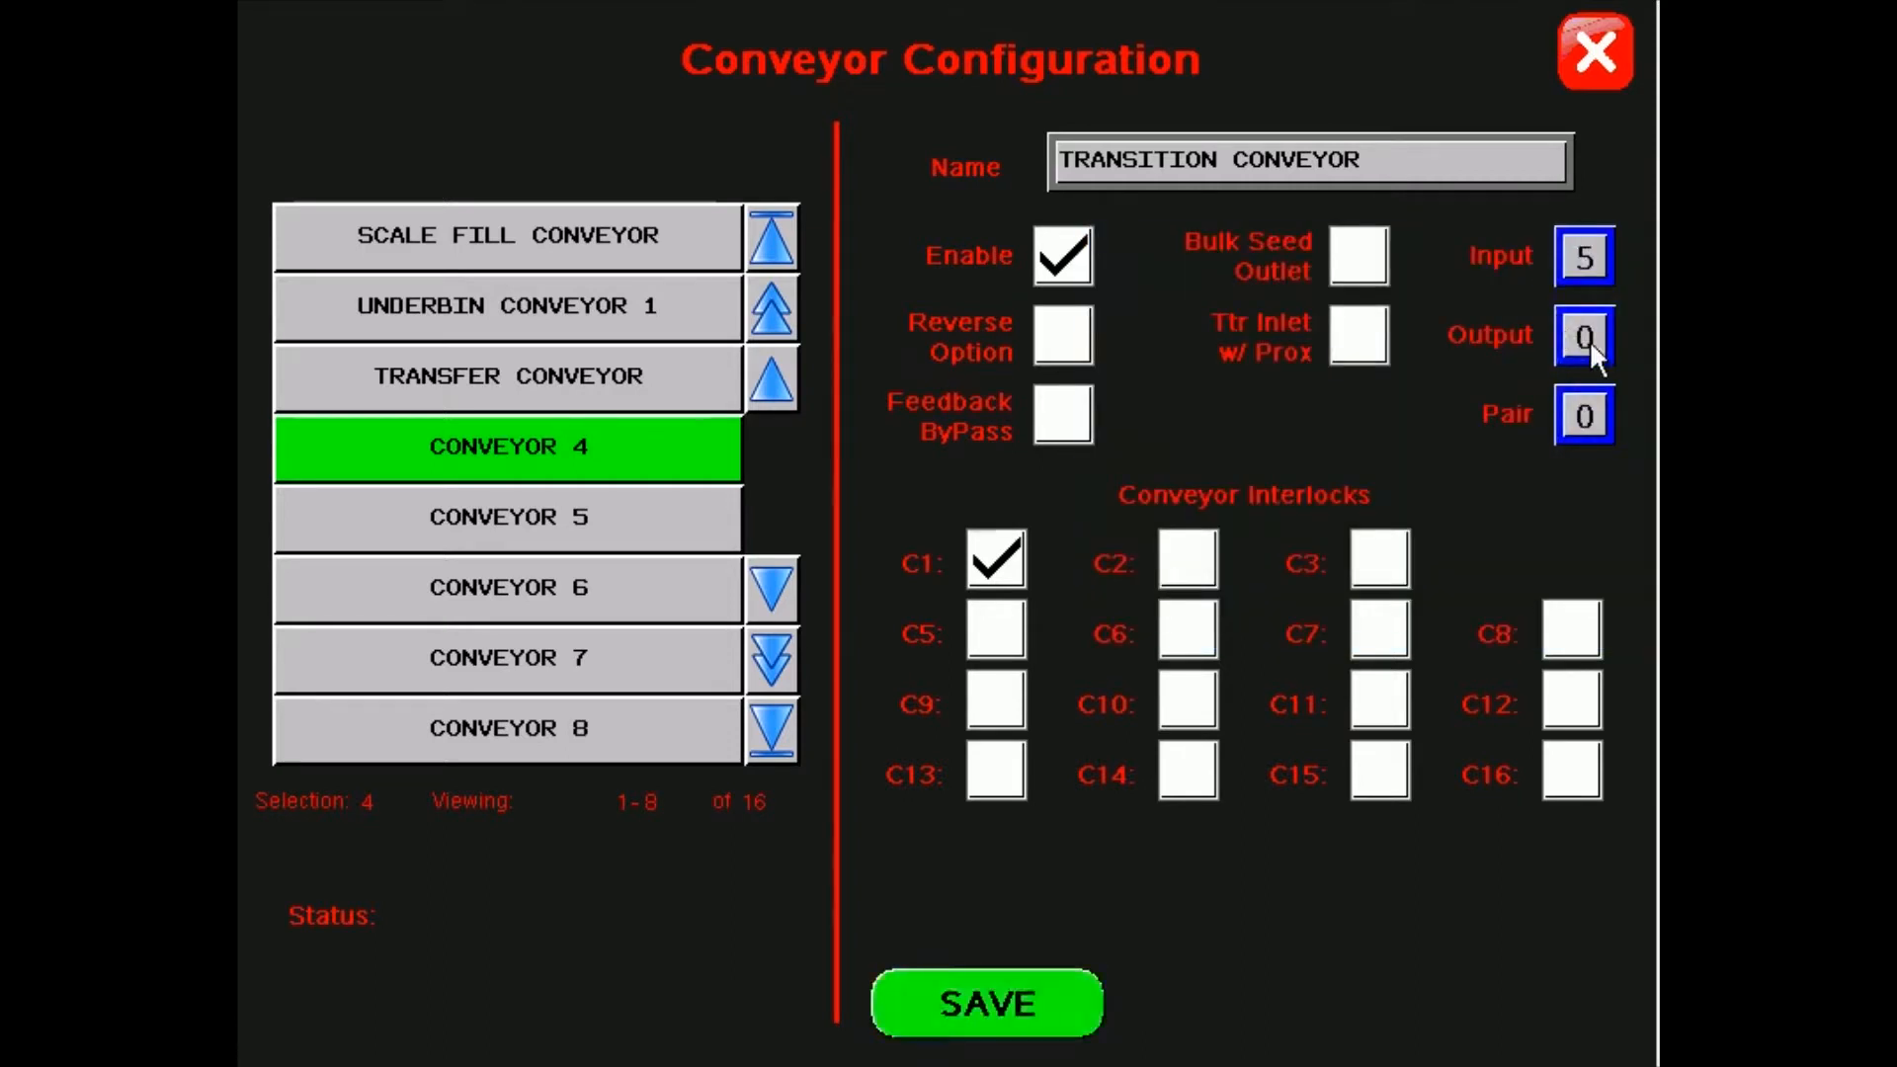
left_click(1590, 340)
type("7")
key("Return")
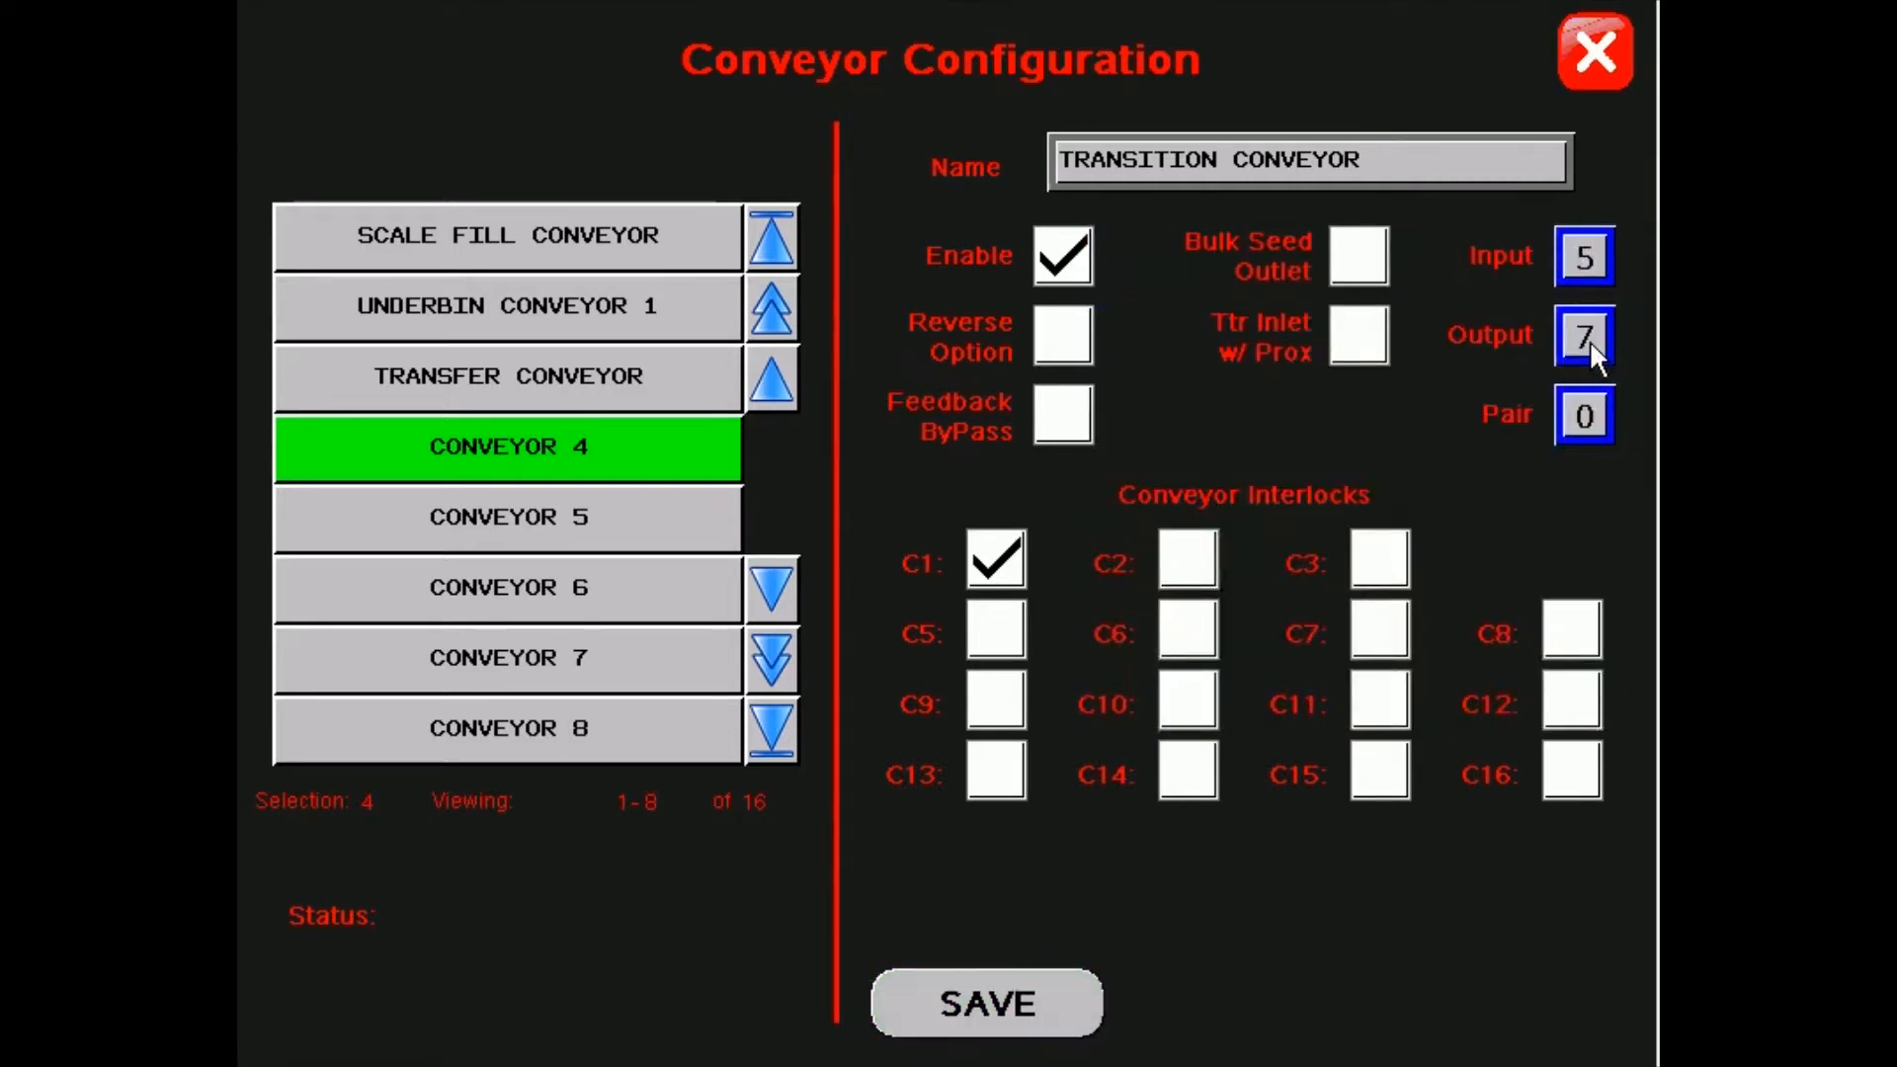
left_click(988, 996)
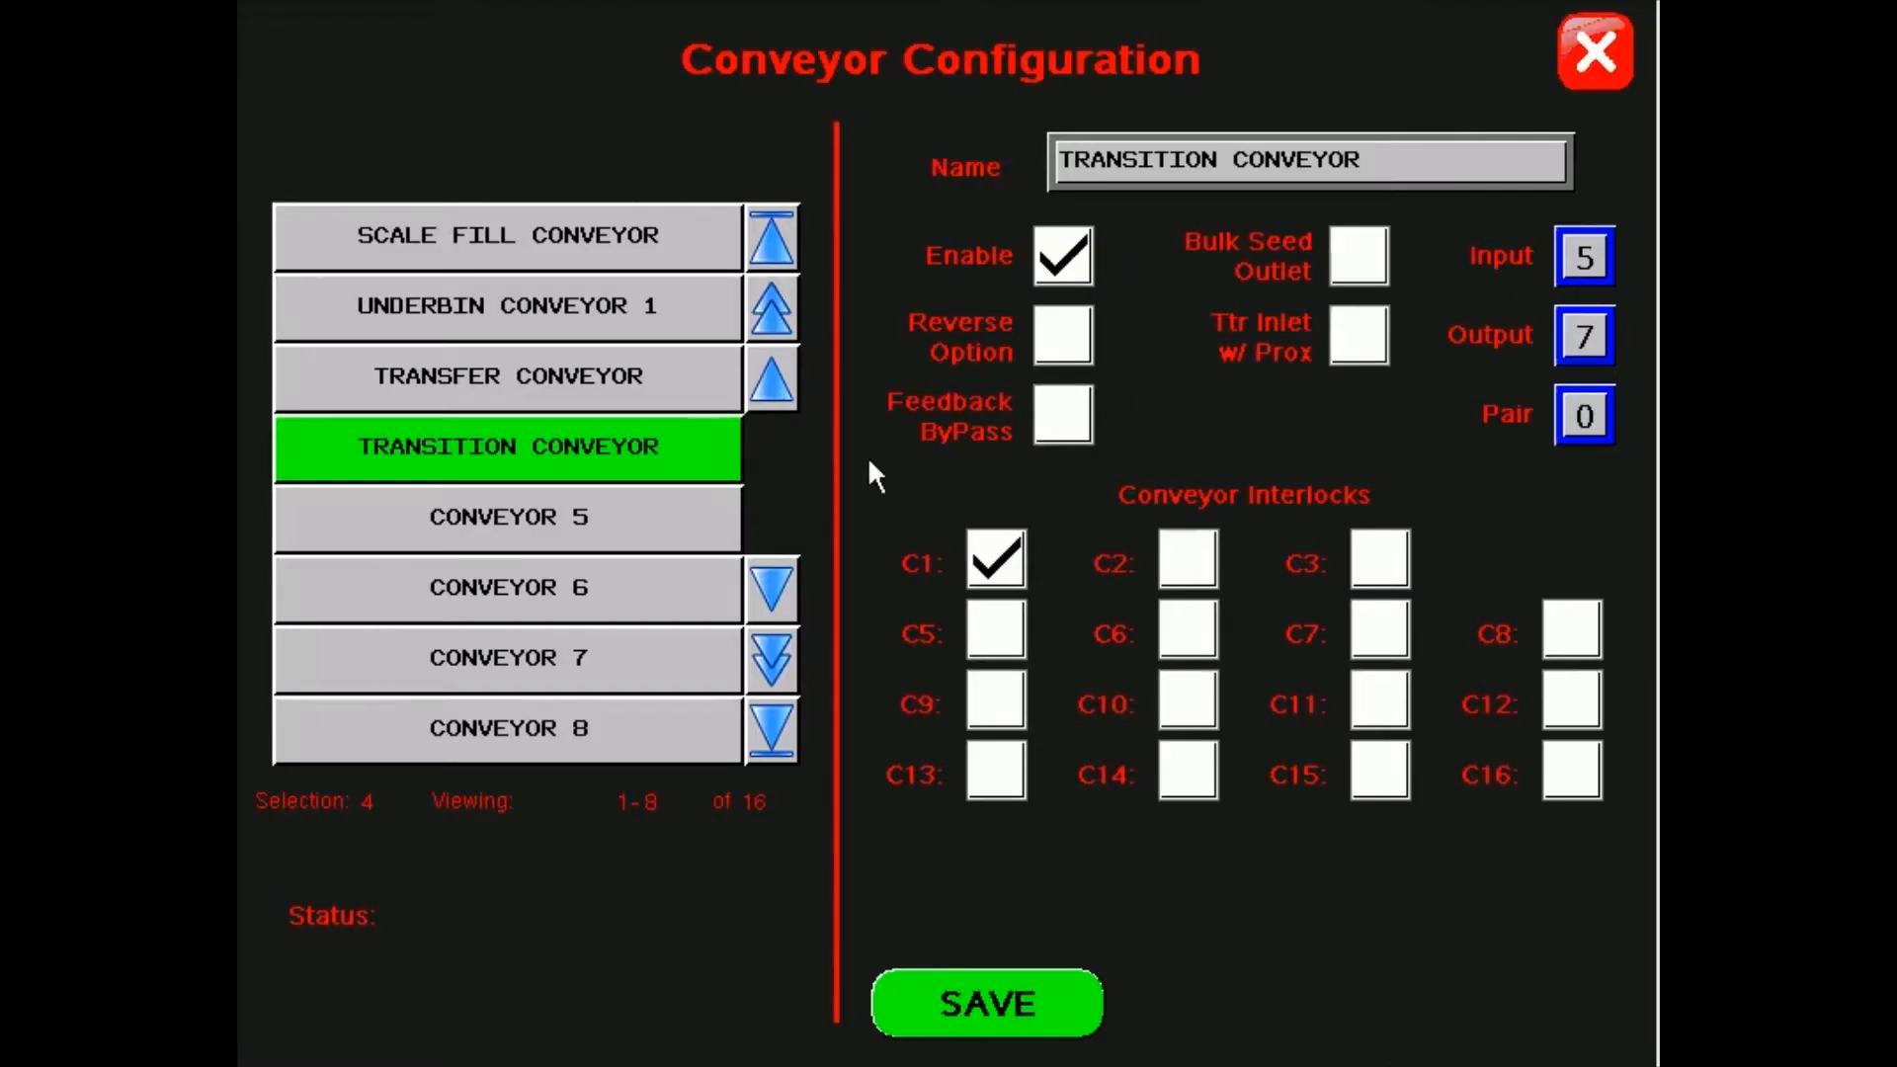
Step: Rename Conveyor 5 as UNDERBIN CONVEYOR 2 and enable it with an interlock to conveyor C4
left_click(610, 518)
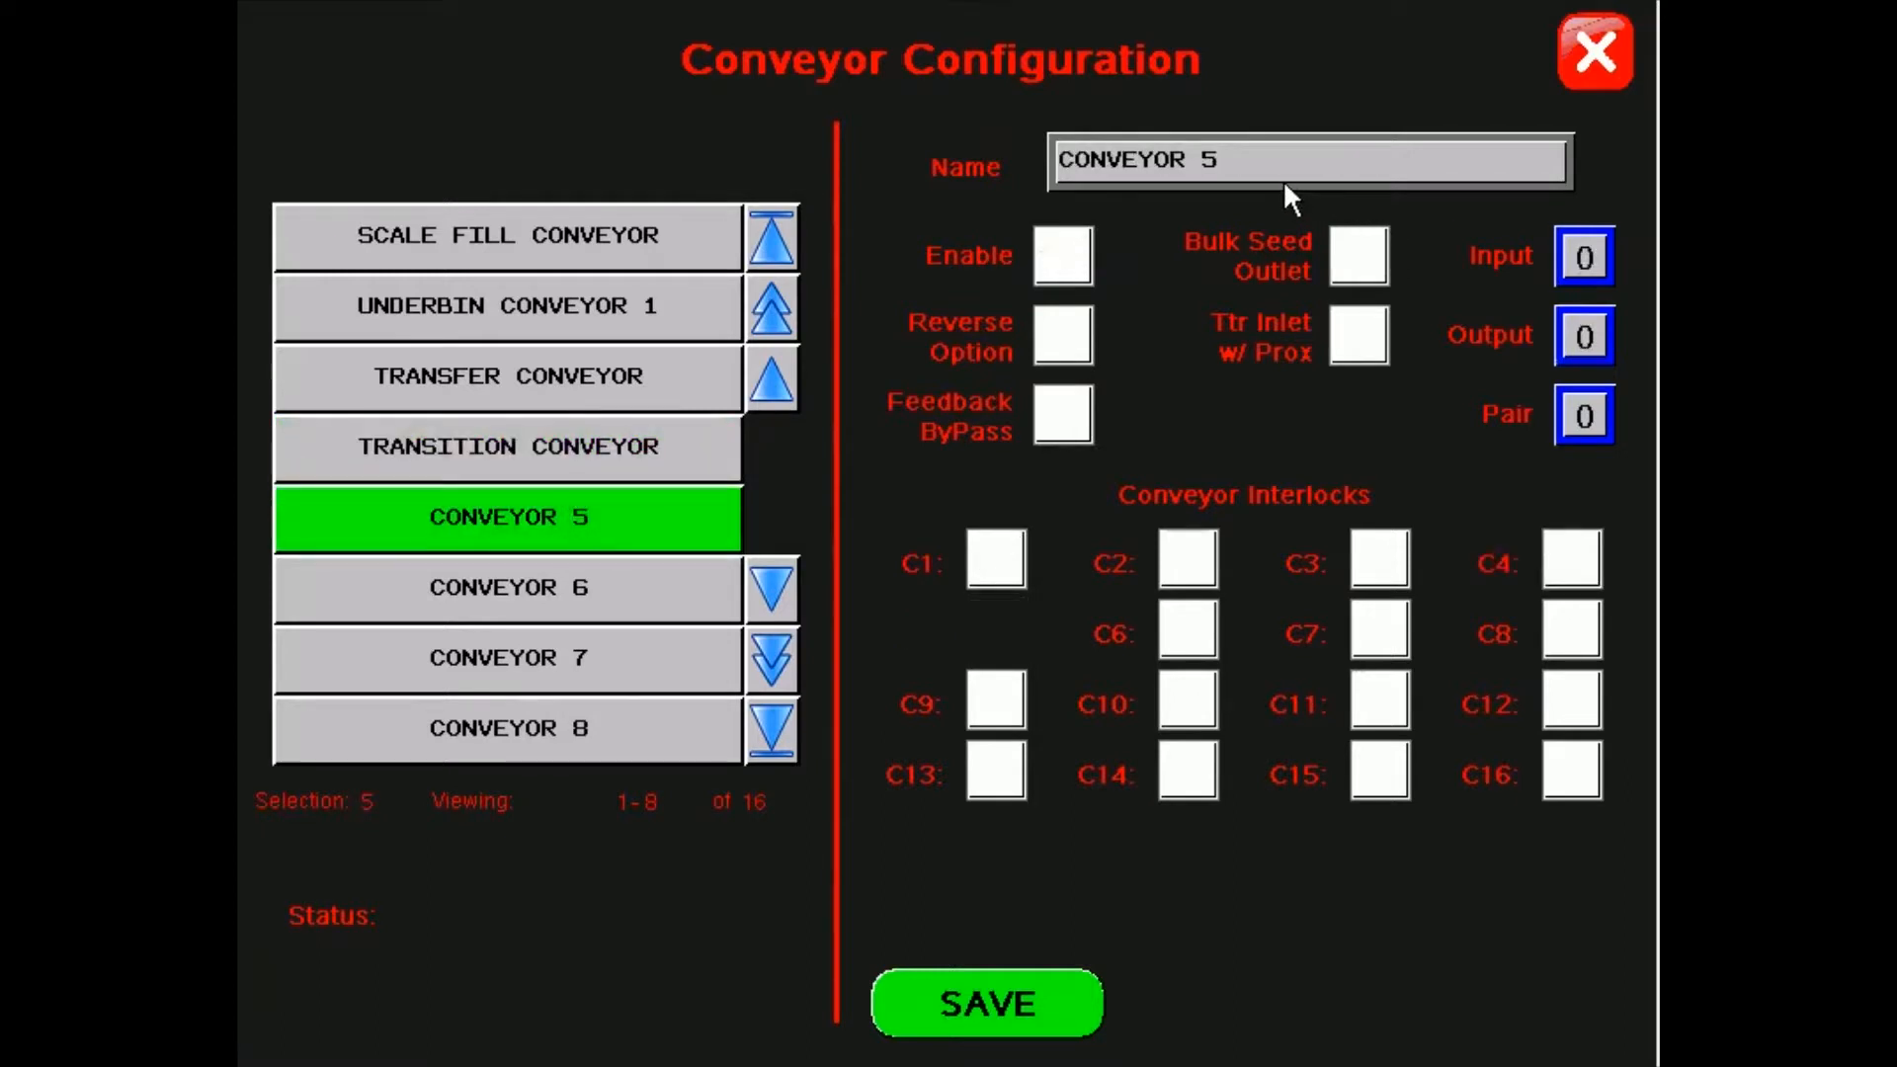
left_click(1300, 156)
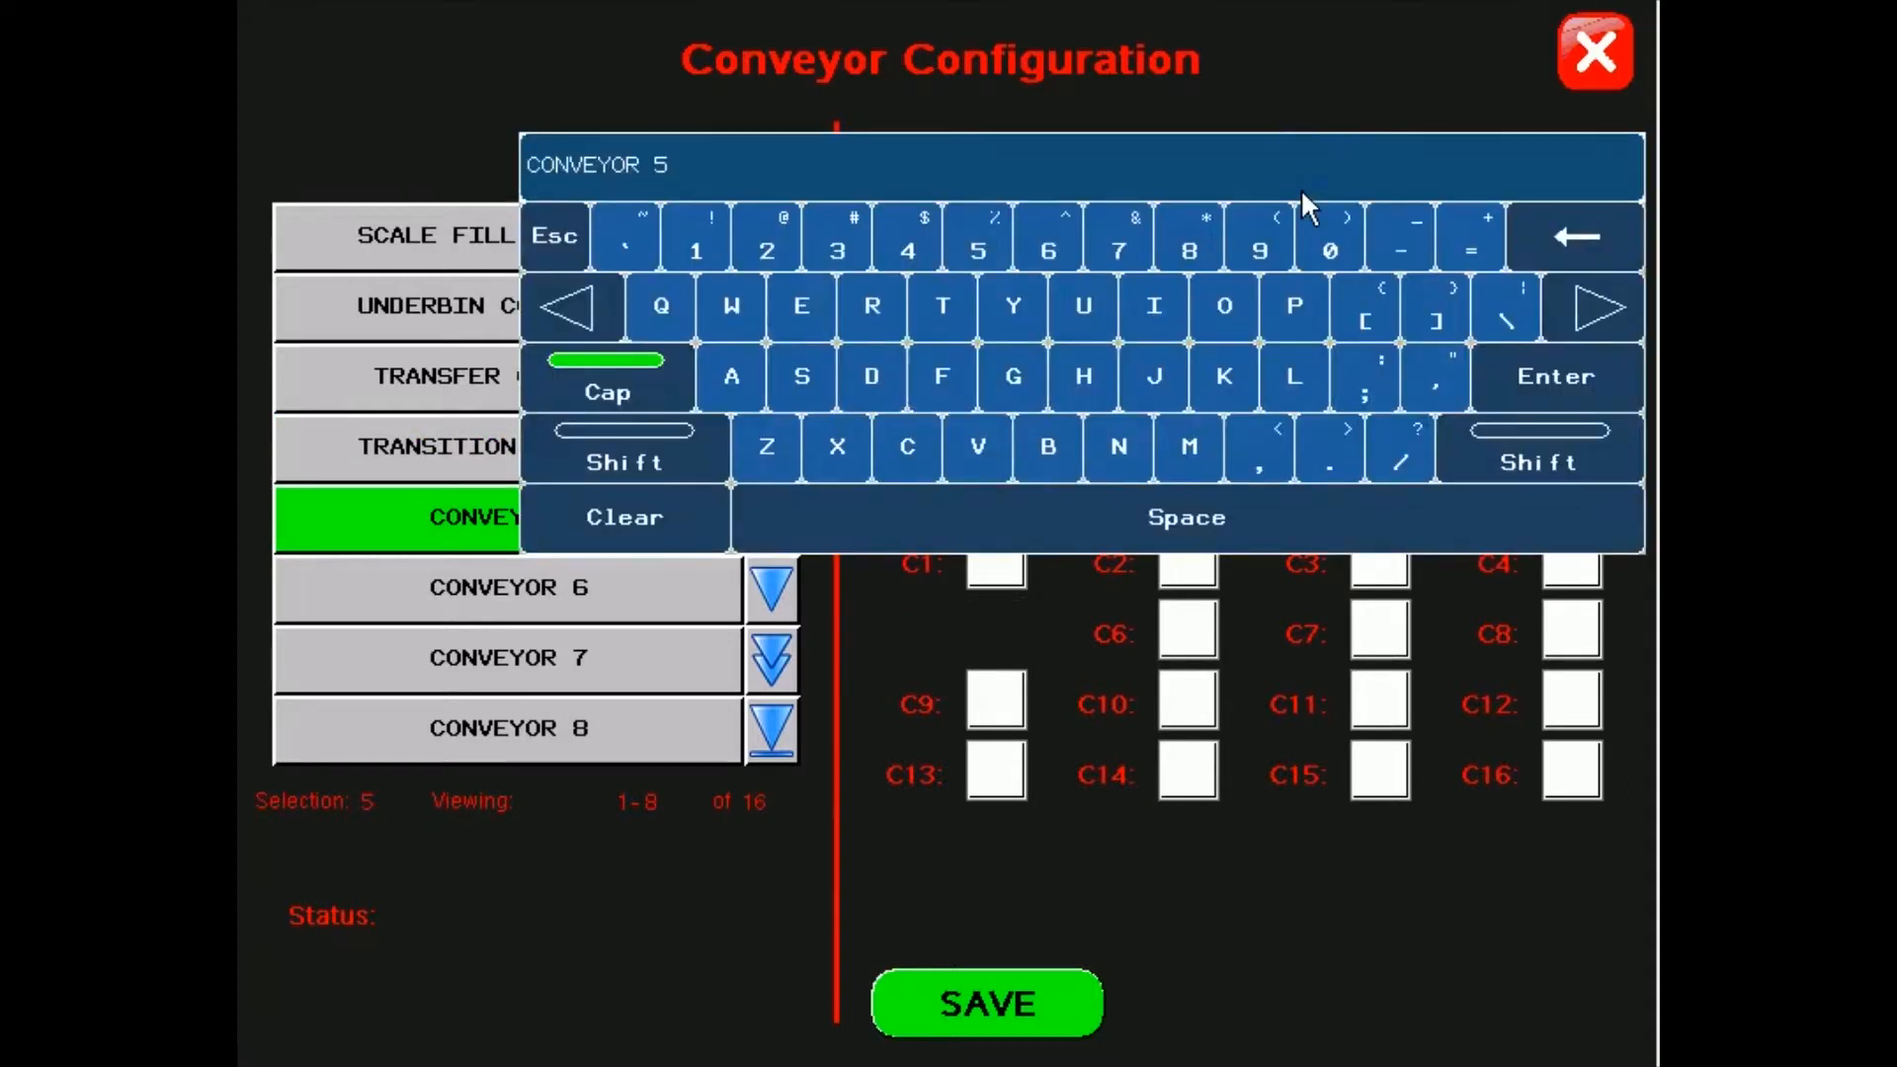
type("UNDERBIN CONVEYOR ")
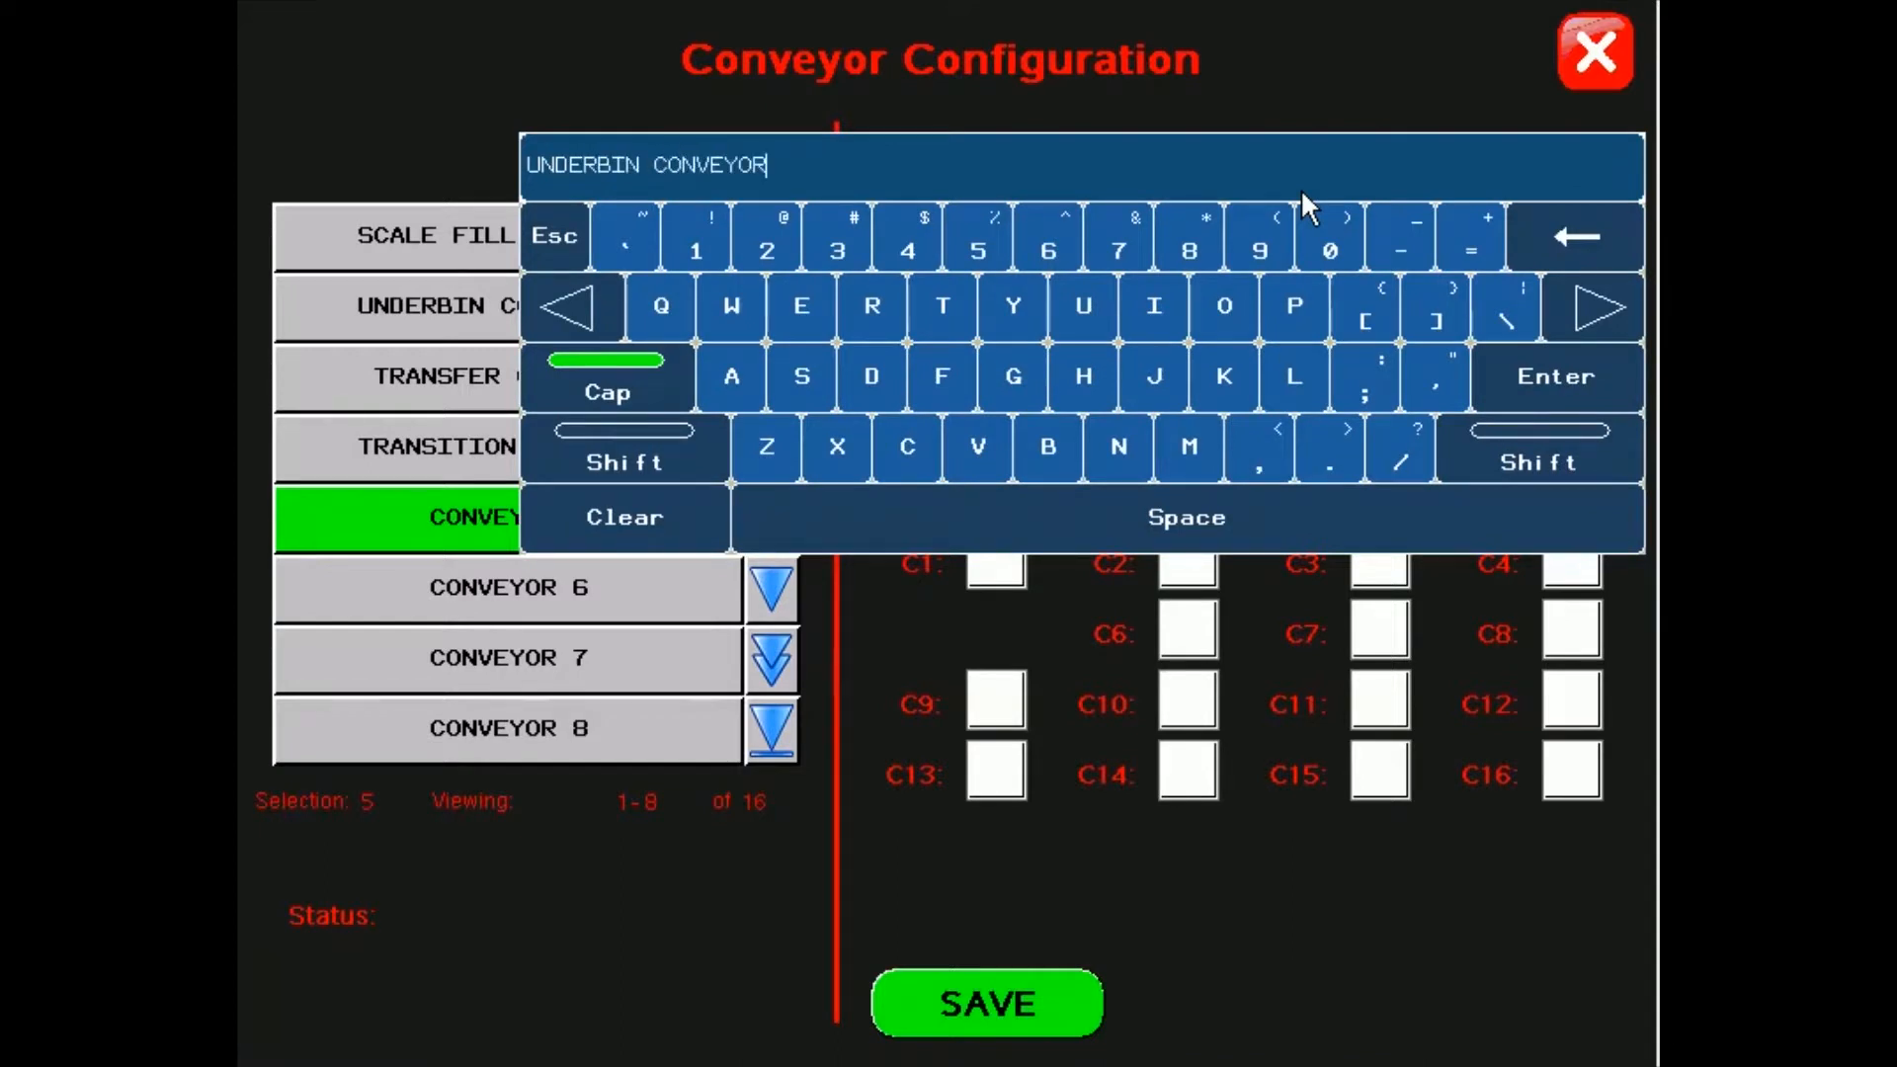
type("2")
key("Return")
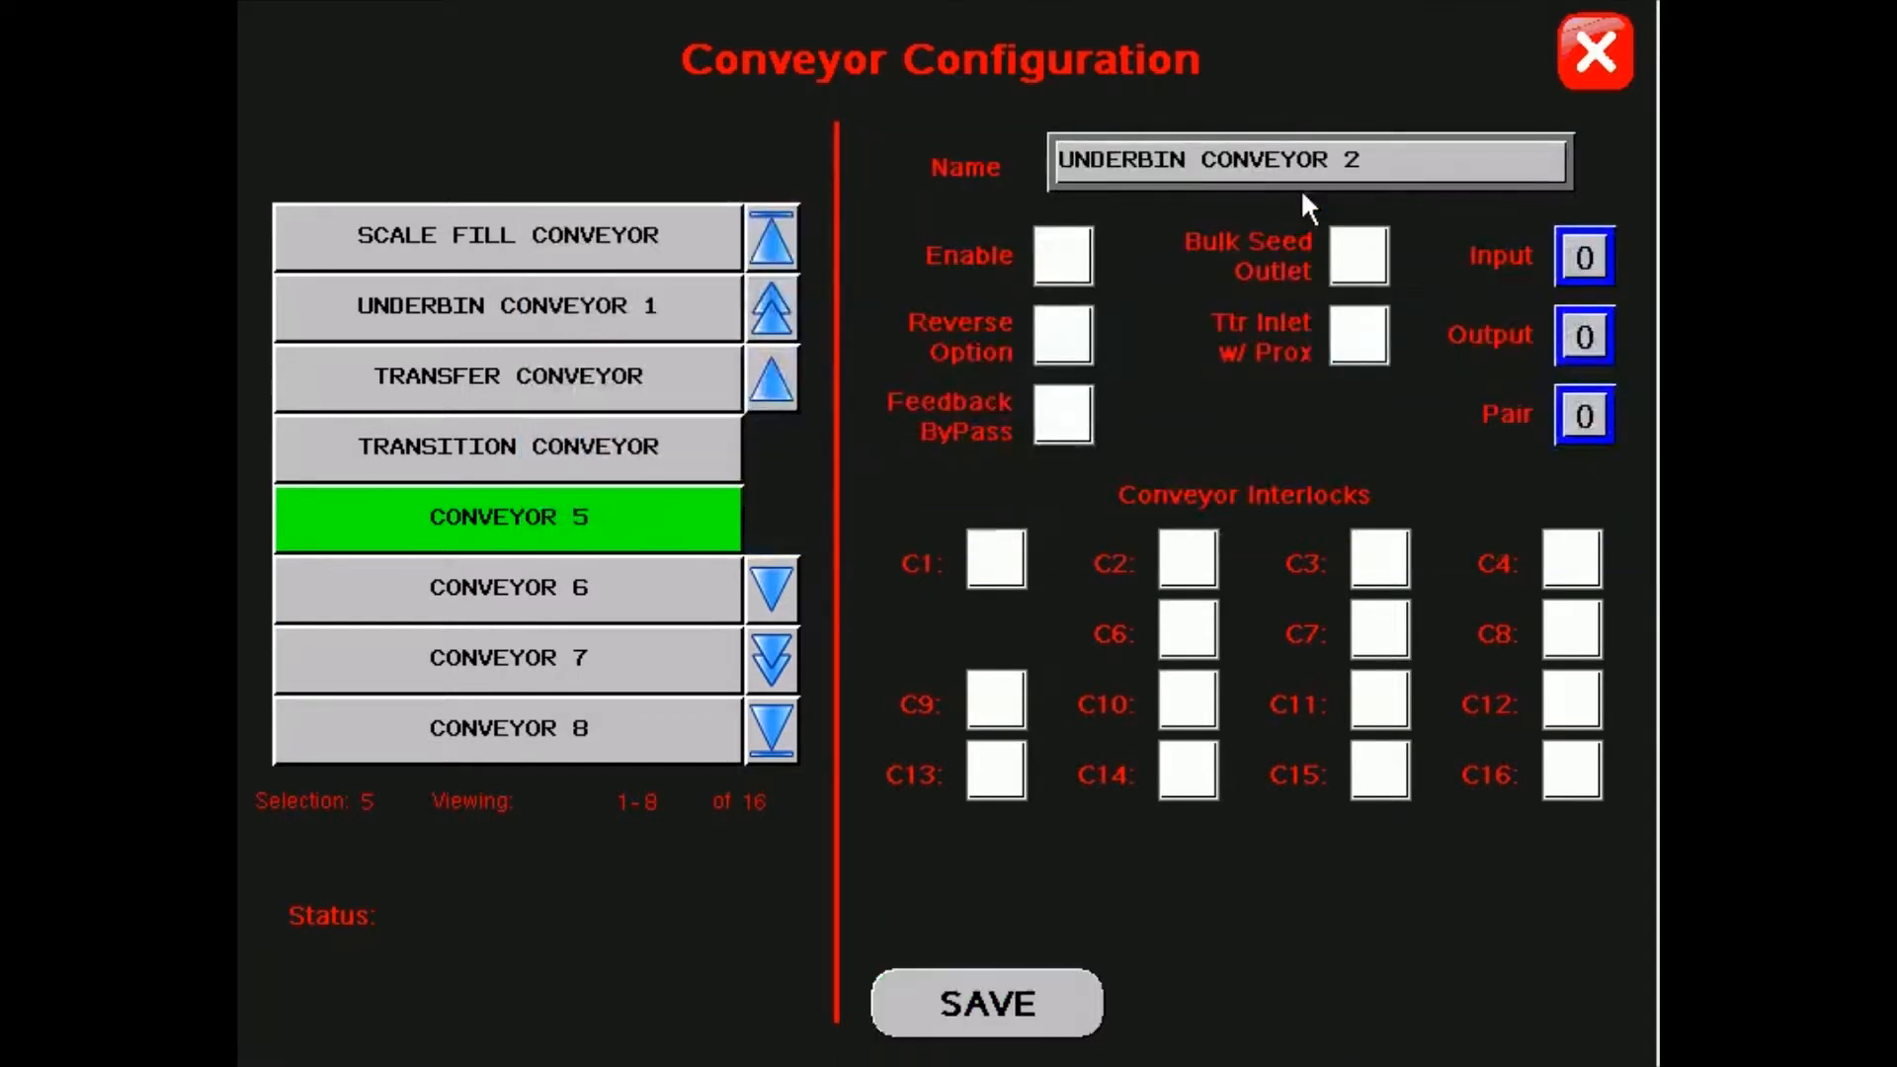
left_click(1072, 255)
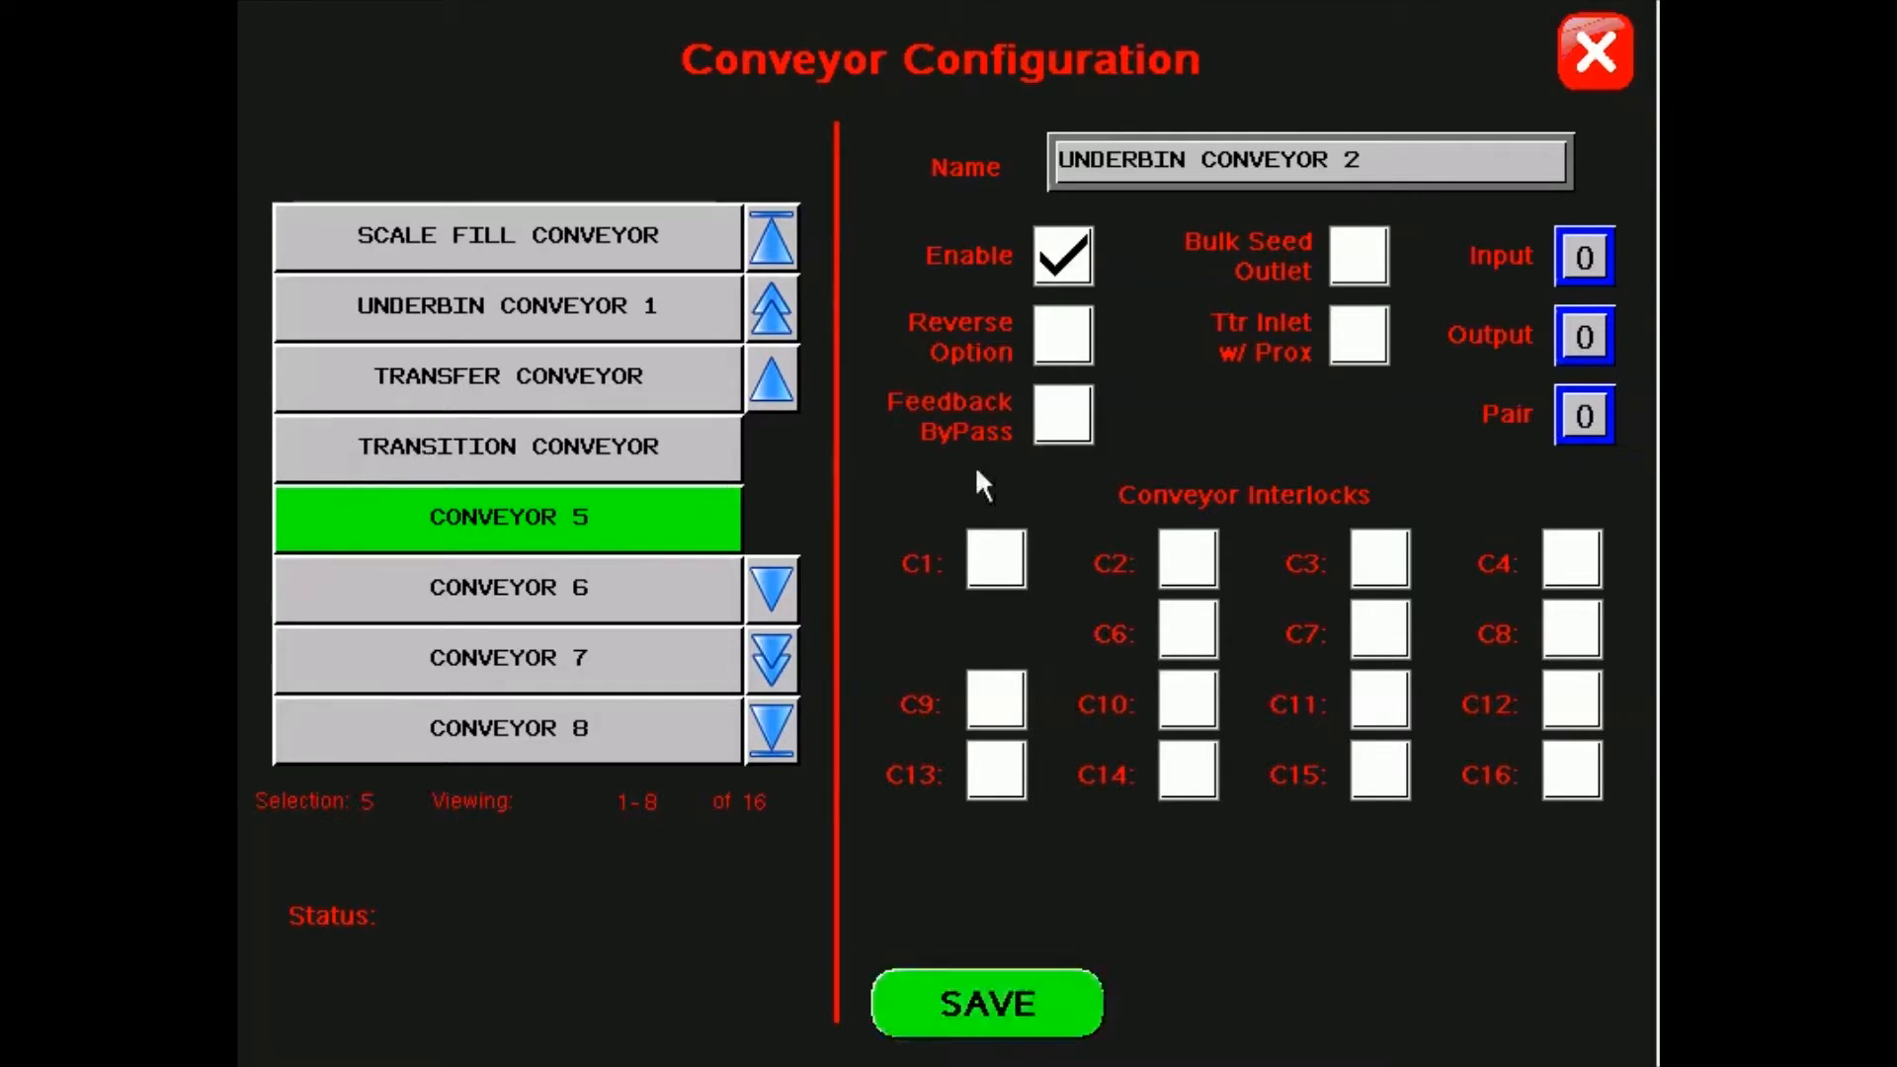
left_click(1581, 571)
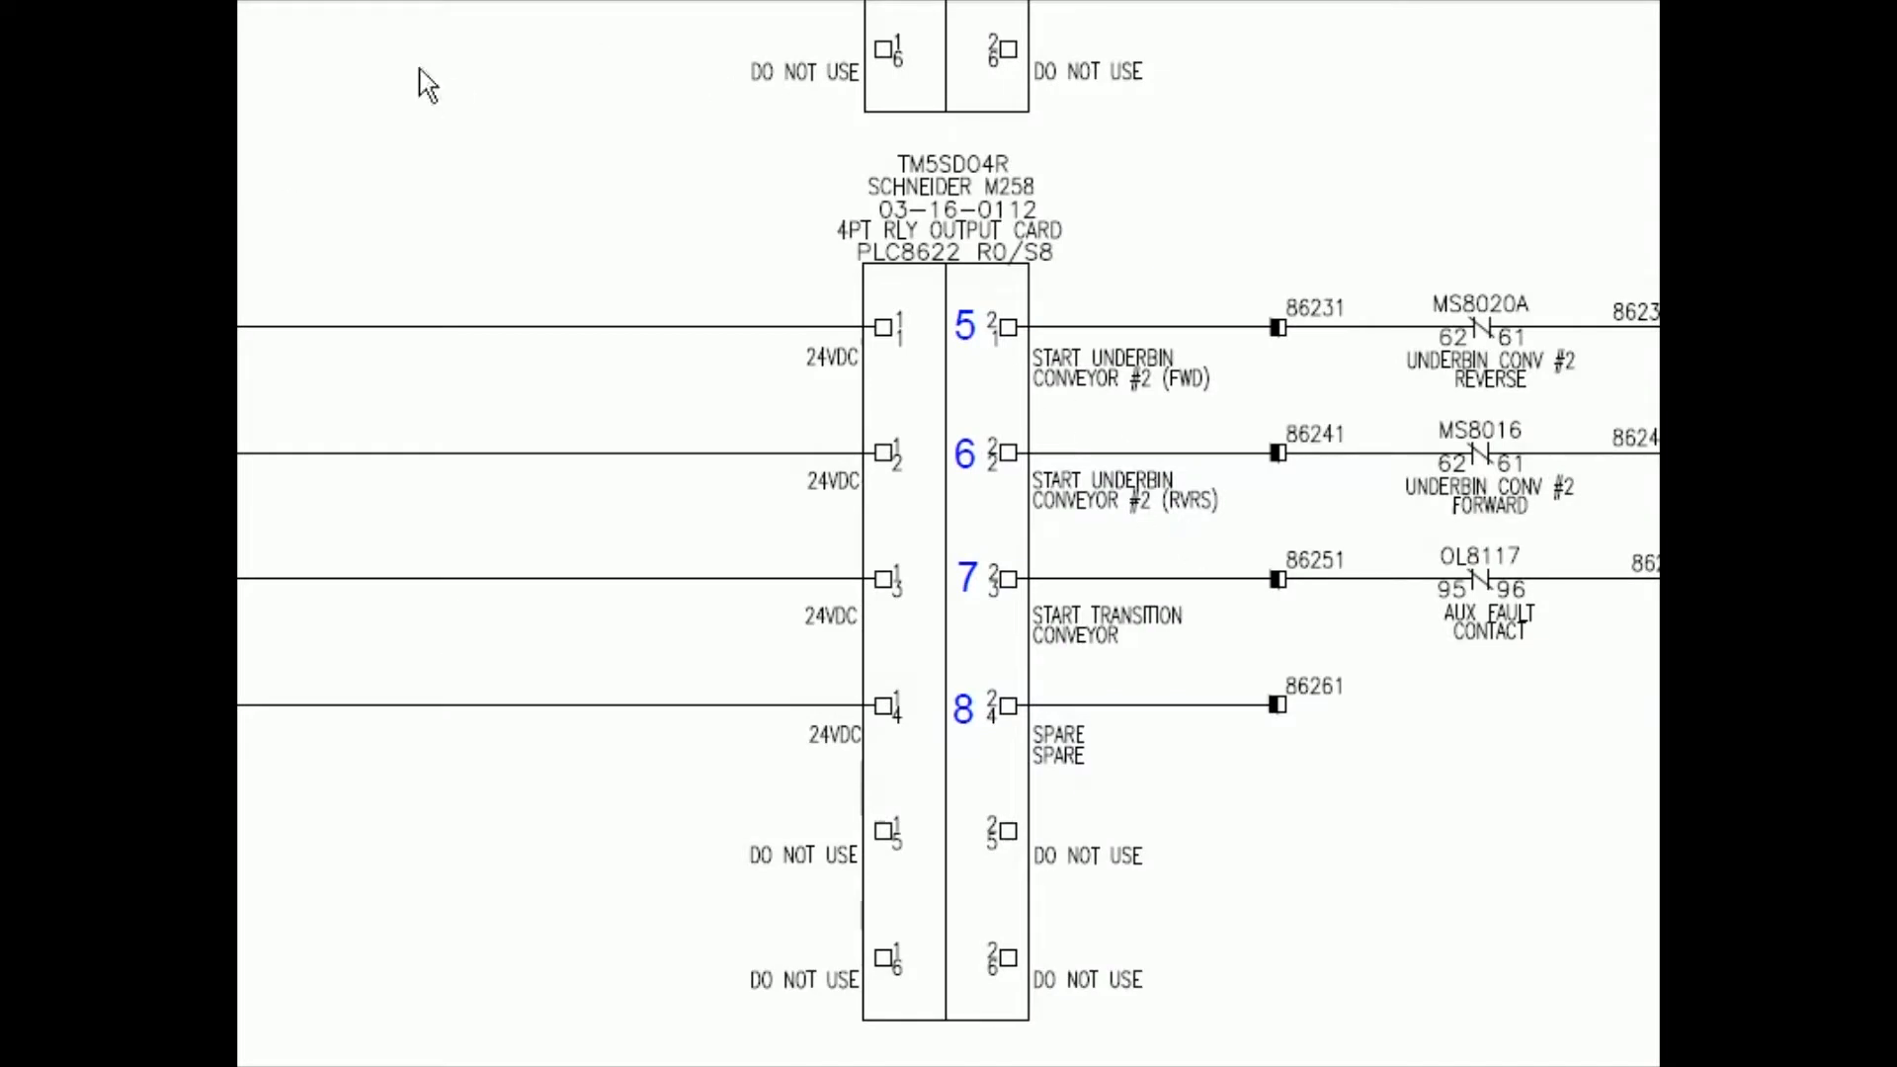
Step: Examine the PLC input and output cards in the wiring drawing for Underbin Conveyor 2's running input and forward start output numbers
key("Page_Up")
key("Page_Up")
key("Page_Up")
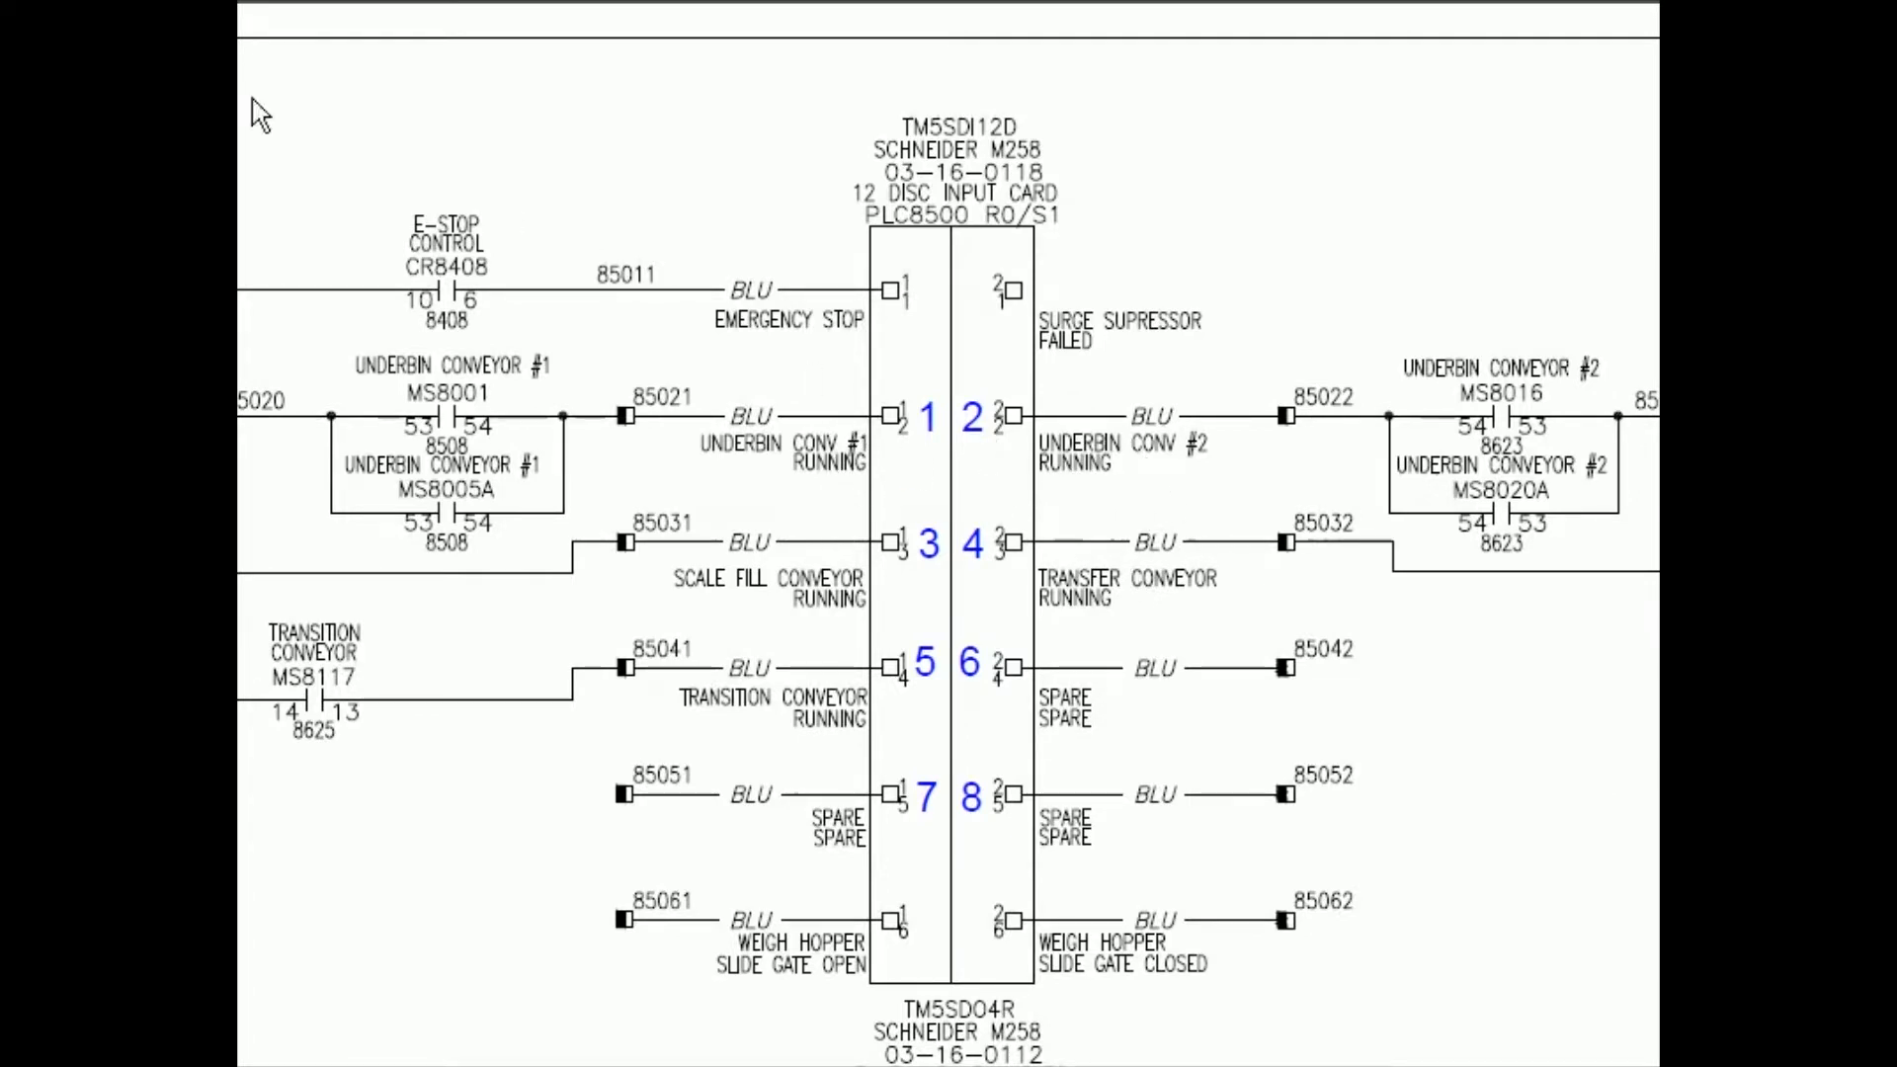
key("Page_Down")
key("Page_Down")
key("Page_Down")
key("Page_Down")
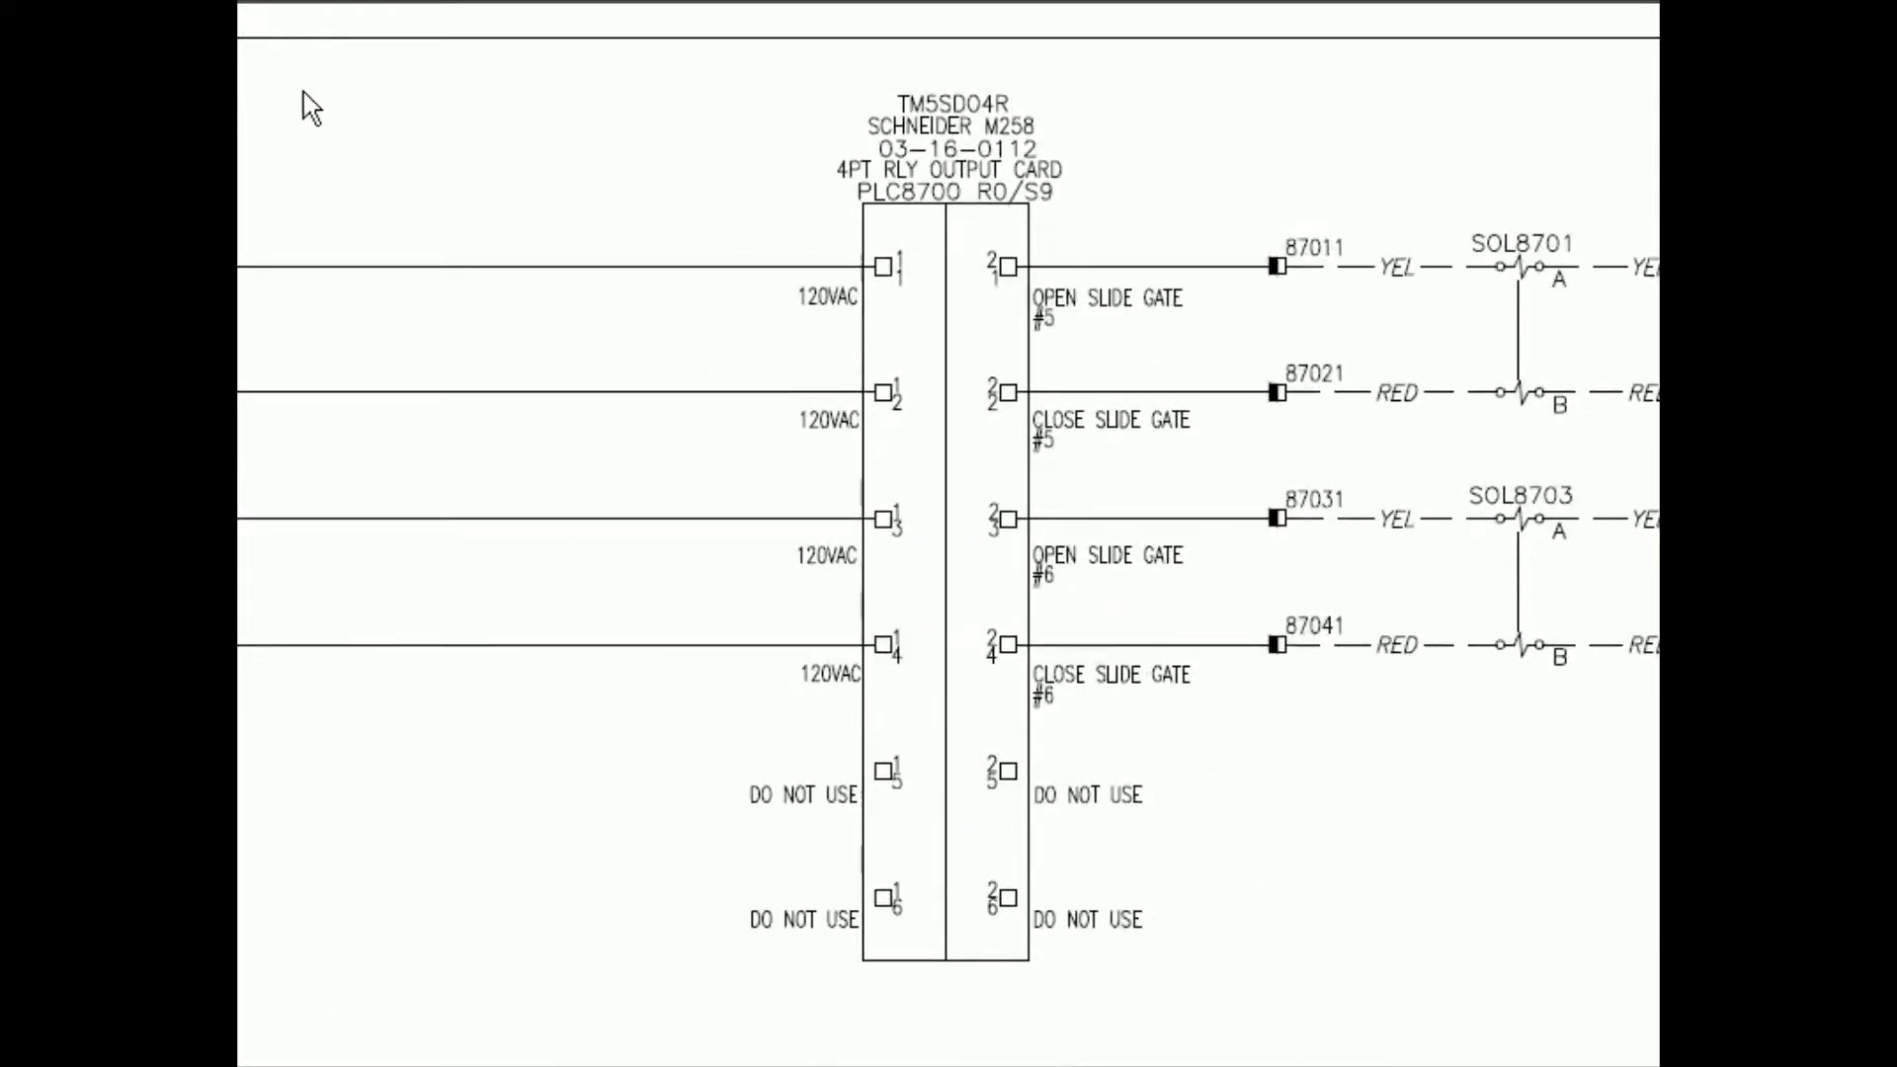
scroll(259, 113, "down", 1)
scroll(259, 113, "up", 1)
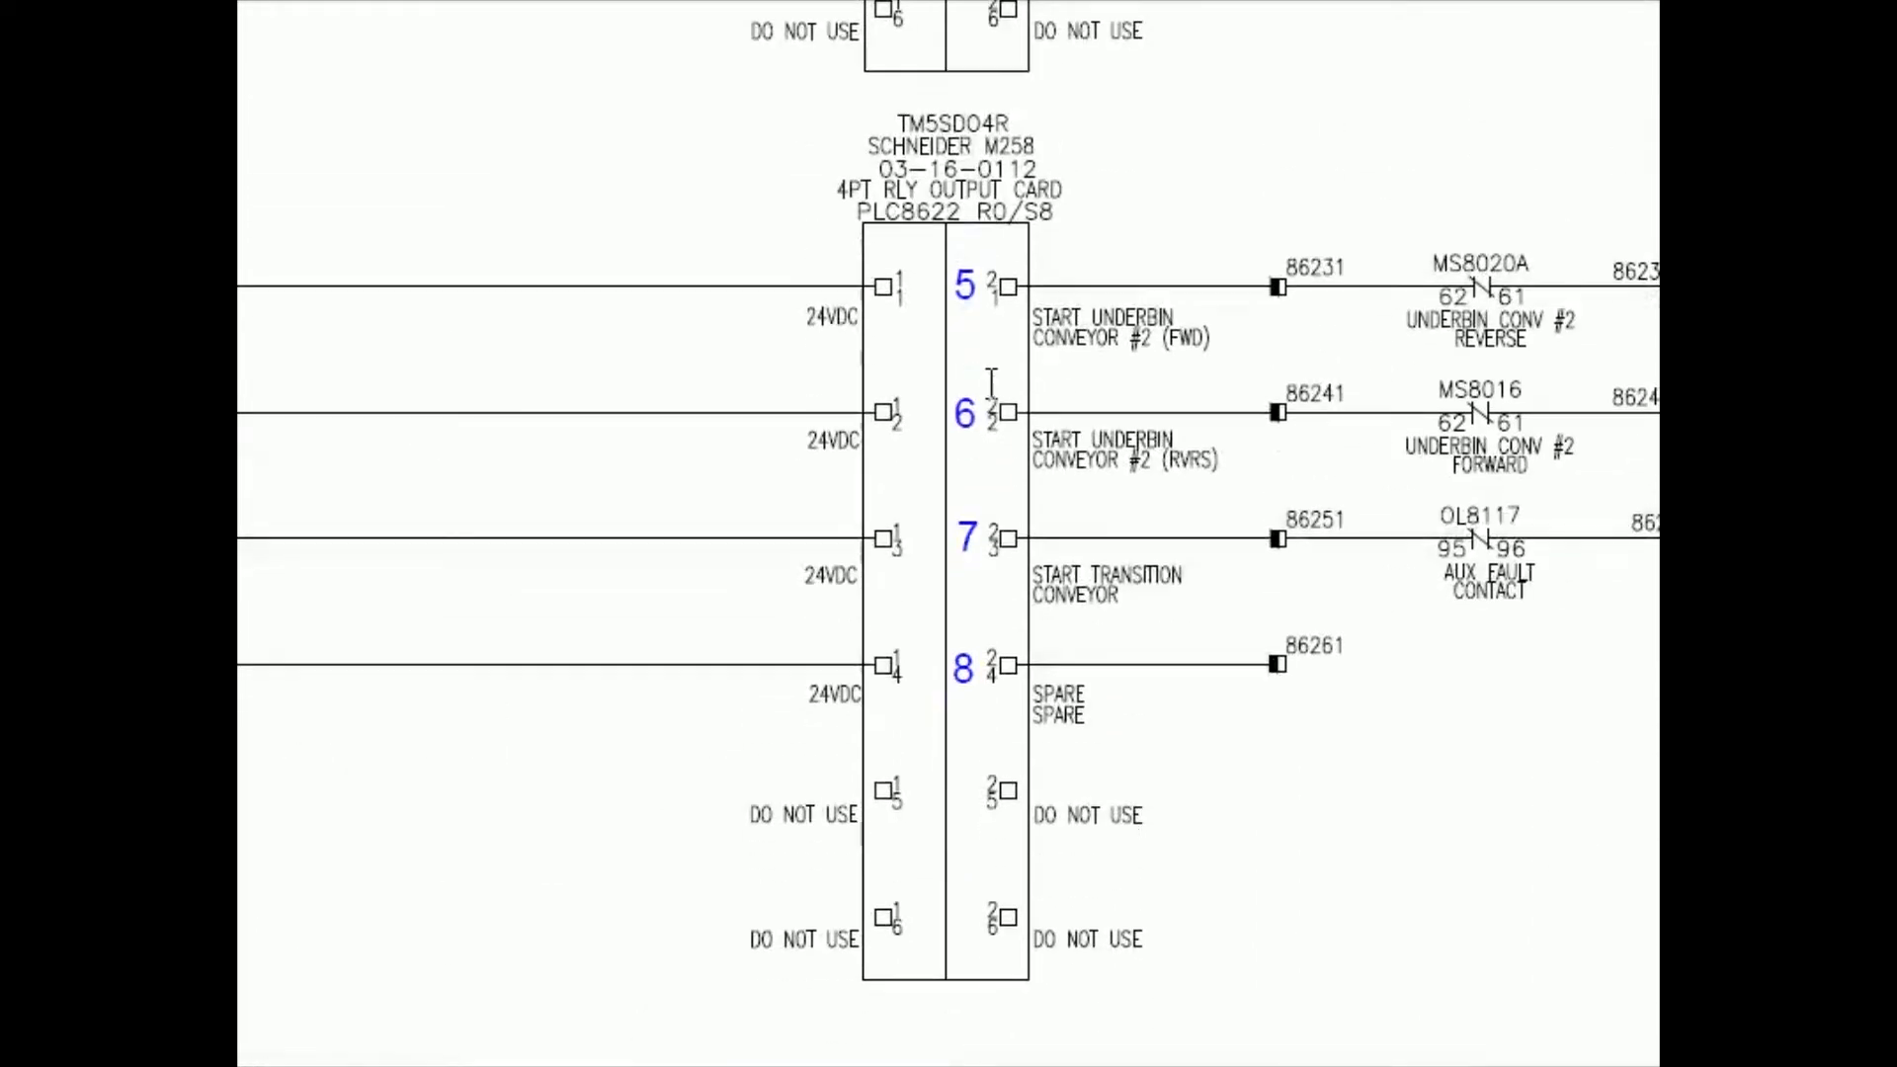
scroll(990, 382, "down", 1)
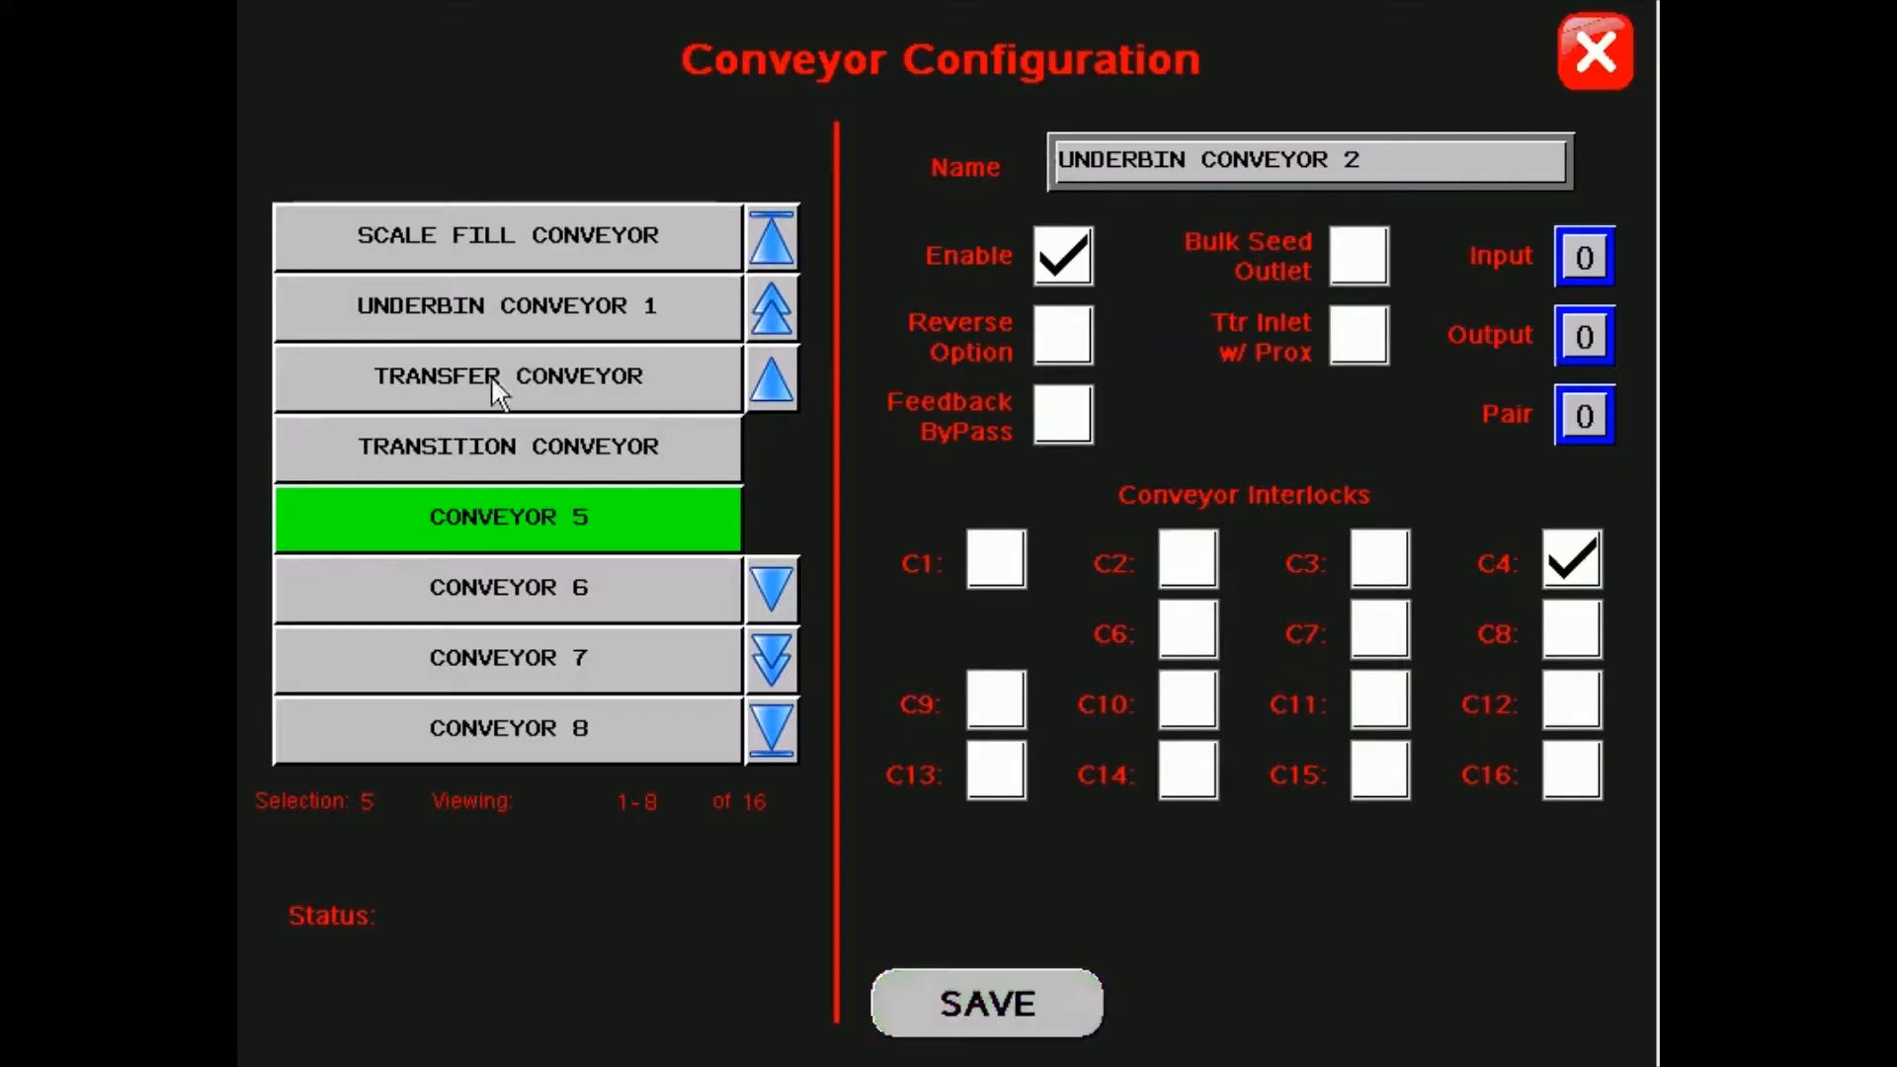
Step: Set Underbin Conveyor 2's input to 2 and output to 5 and save its configuration
left_click(1574, 261)
type("2")
key("Return")
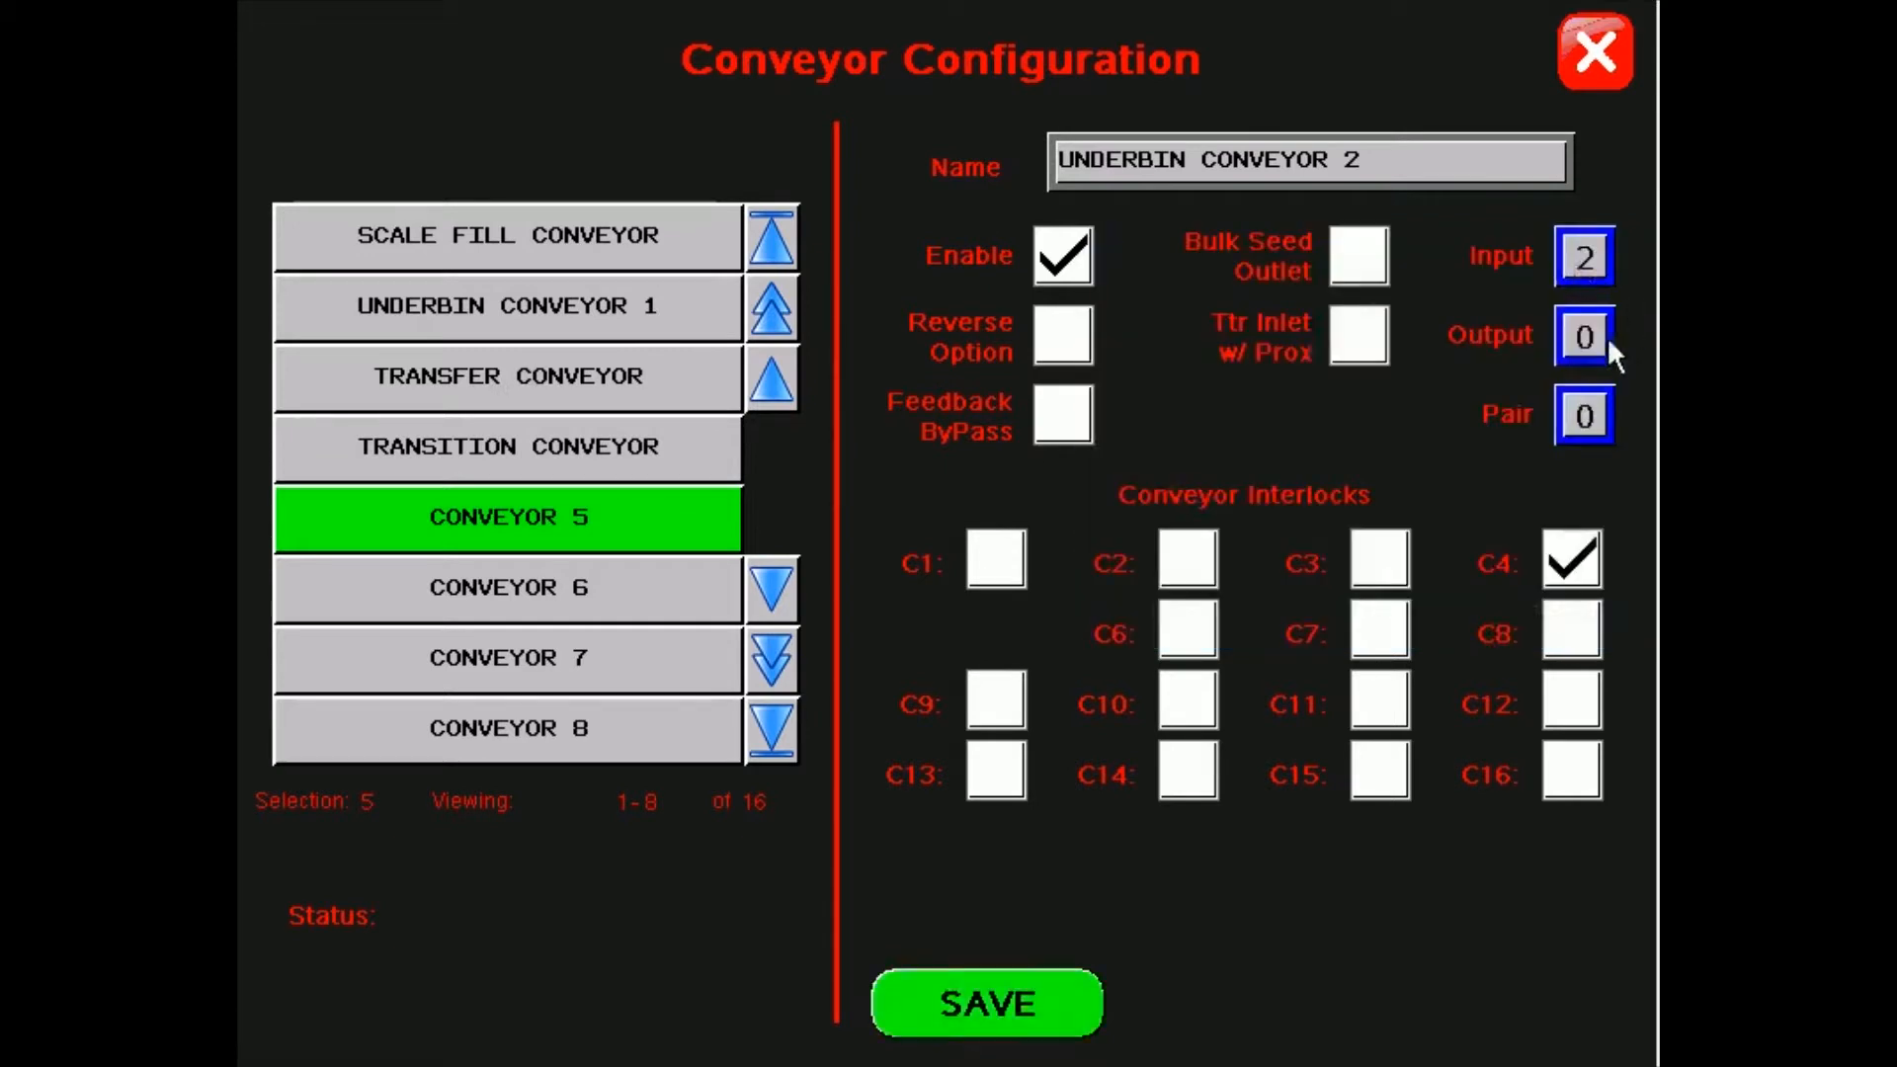
left_click(1589, 337)
type("5")
key("Return")
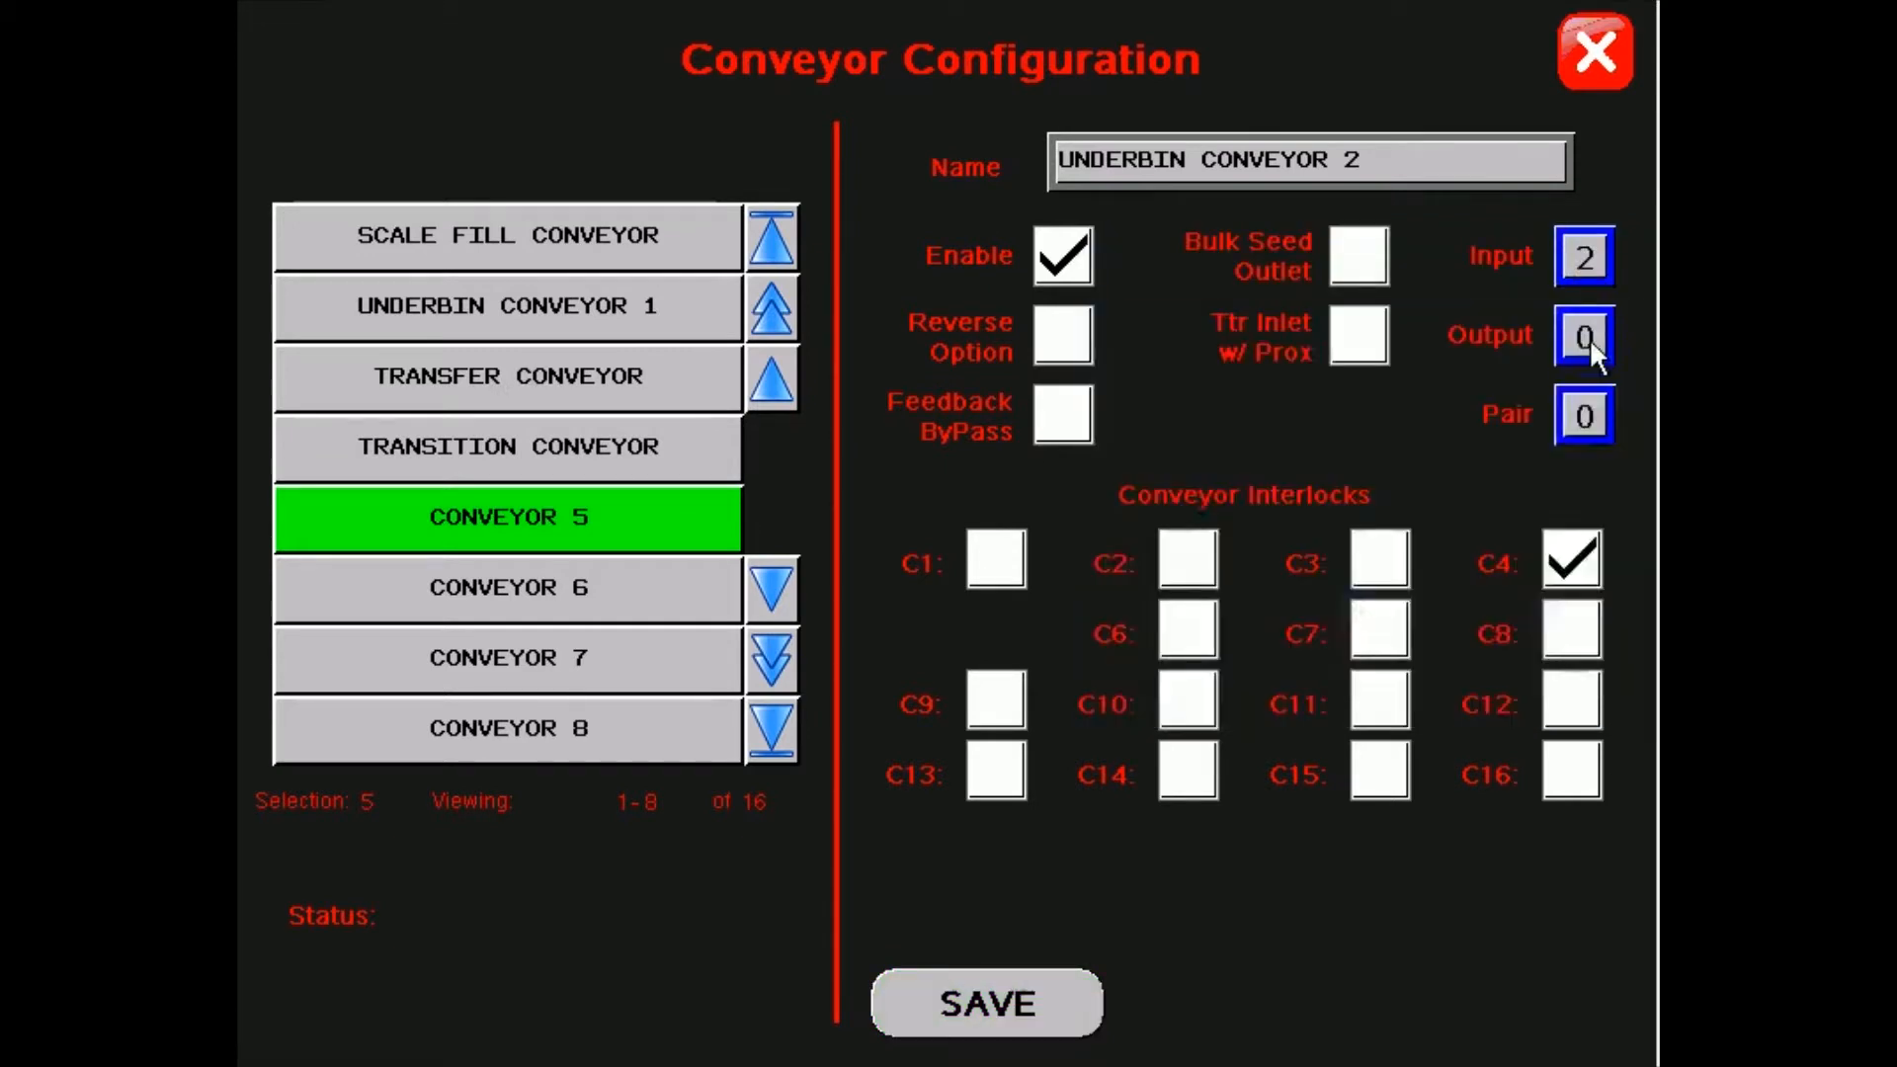
left_click(1052, 994)
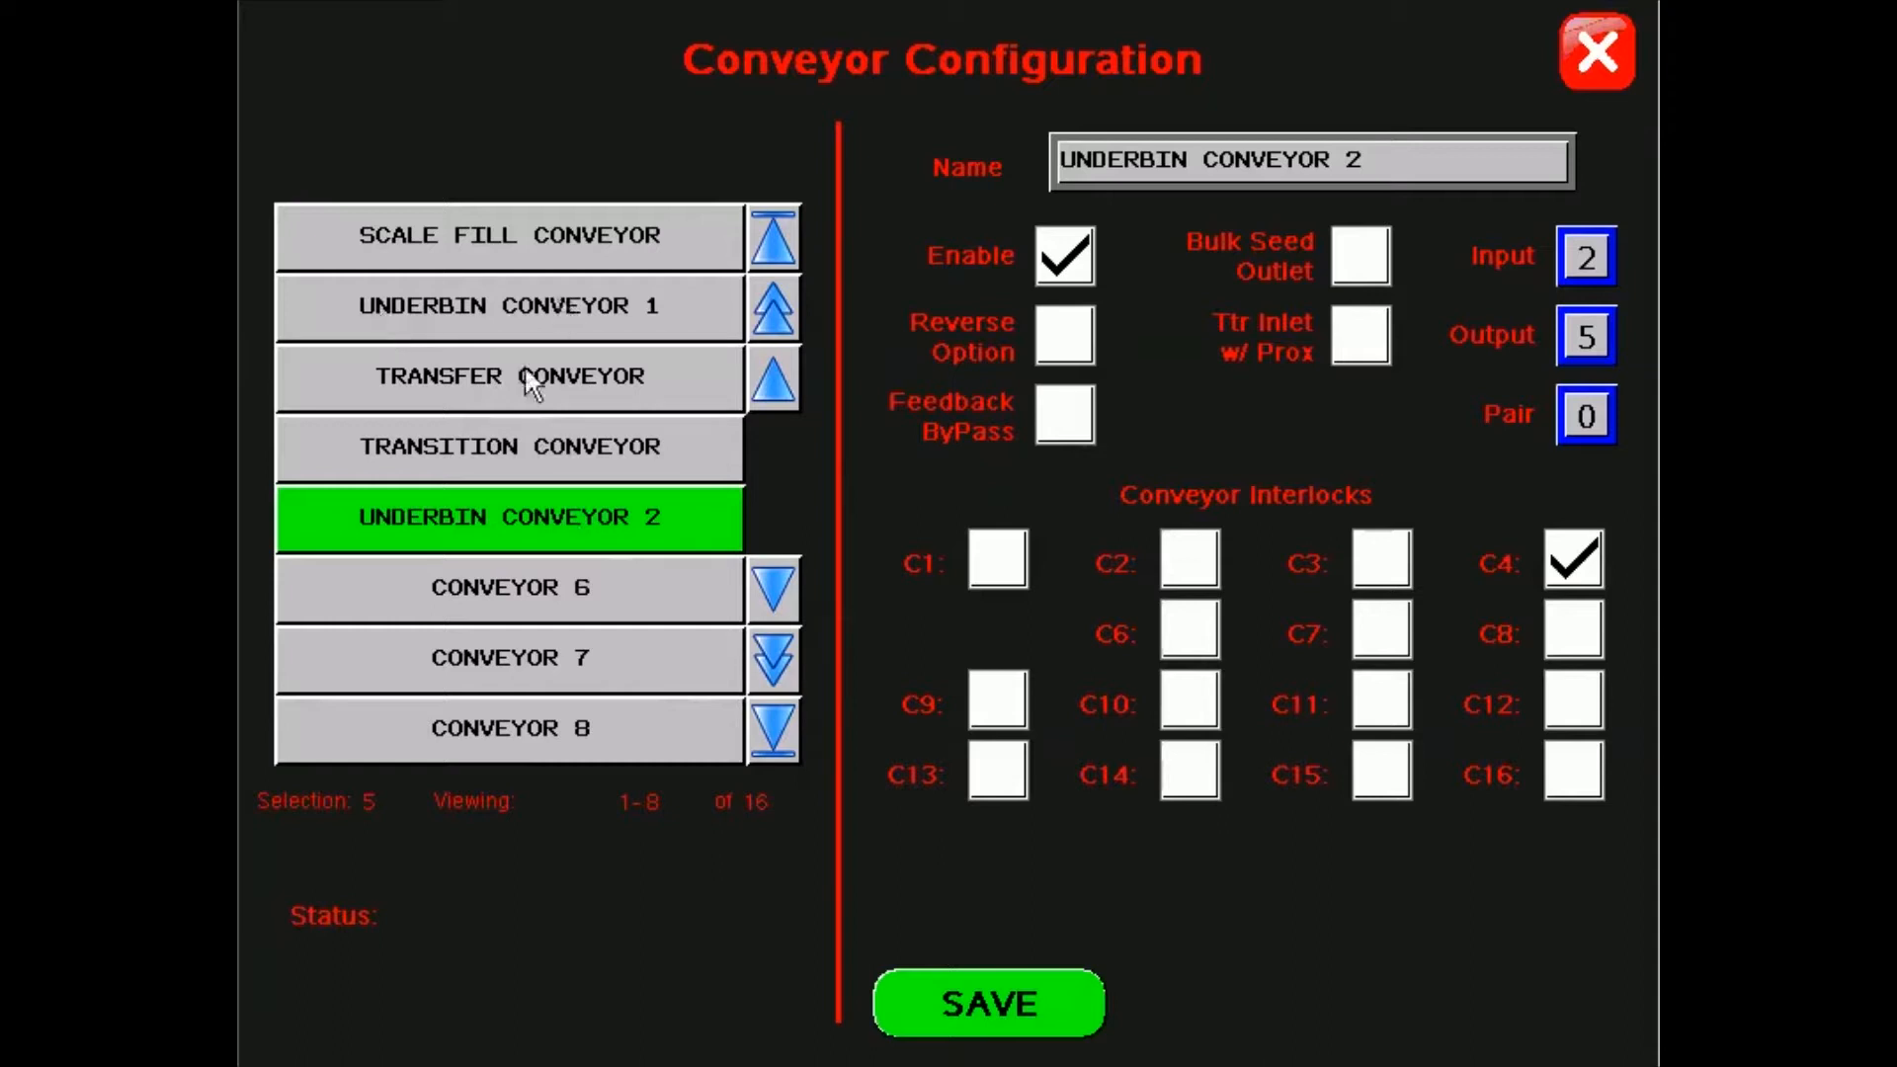
Step: Rename Conveyor 6 as UNDERBIN CONVEYOR 1 REVERSE and enable it
left_click(510, 599)
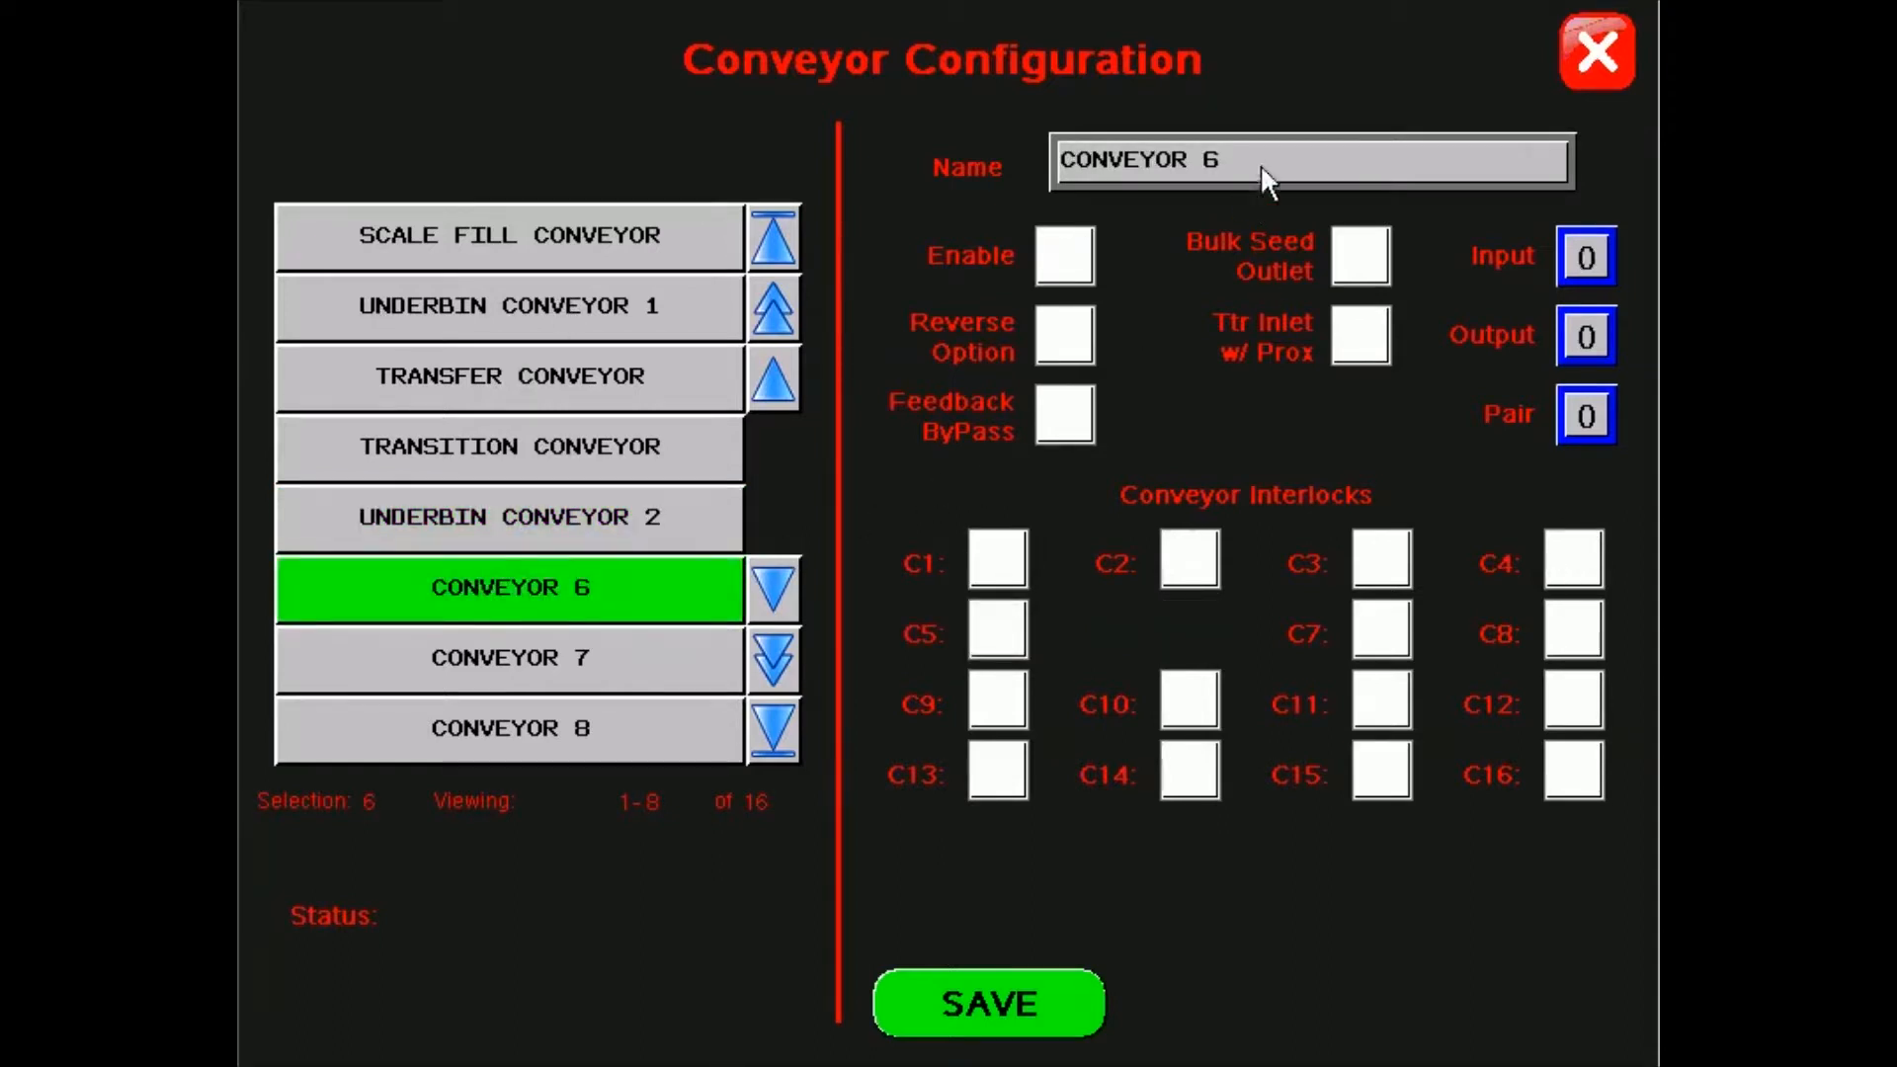
left_click(1254, 169)
type("UNDERBIN CONVEYOR 1 REVERSE")
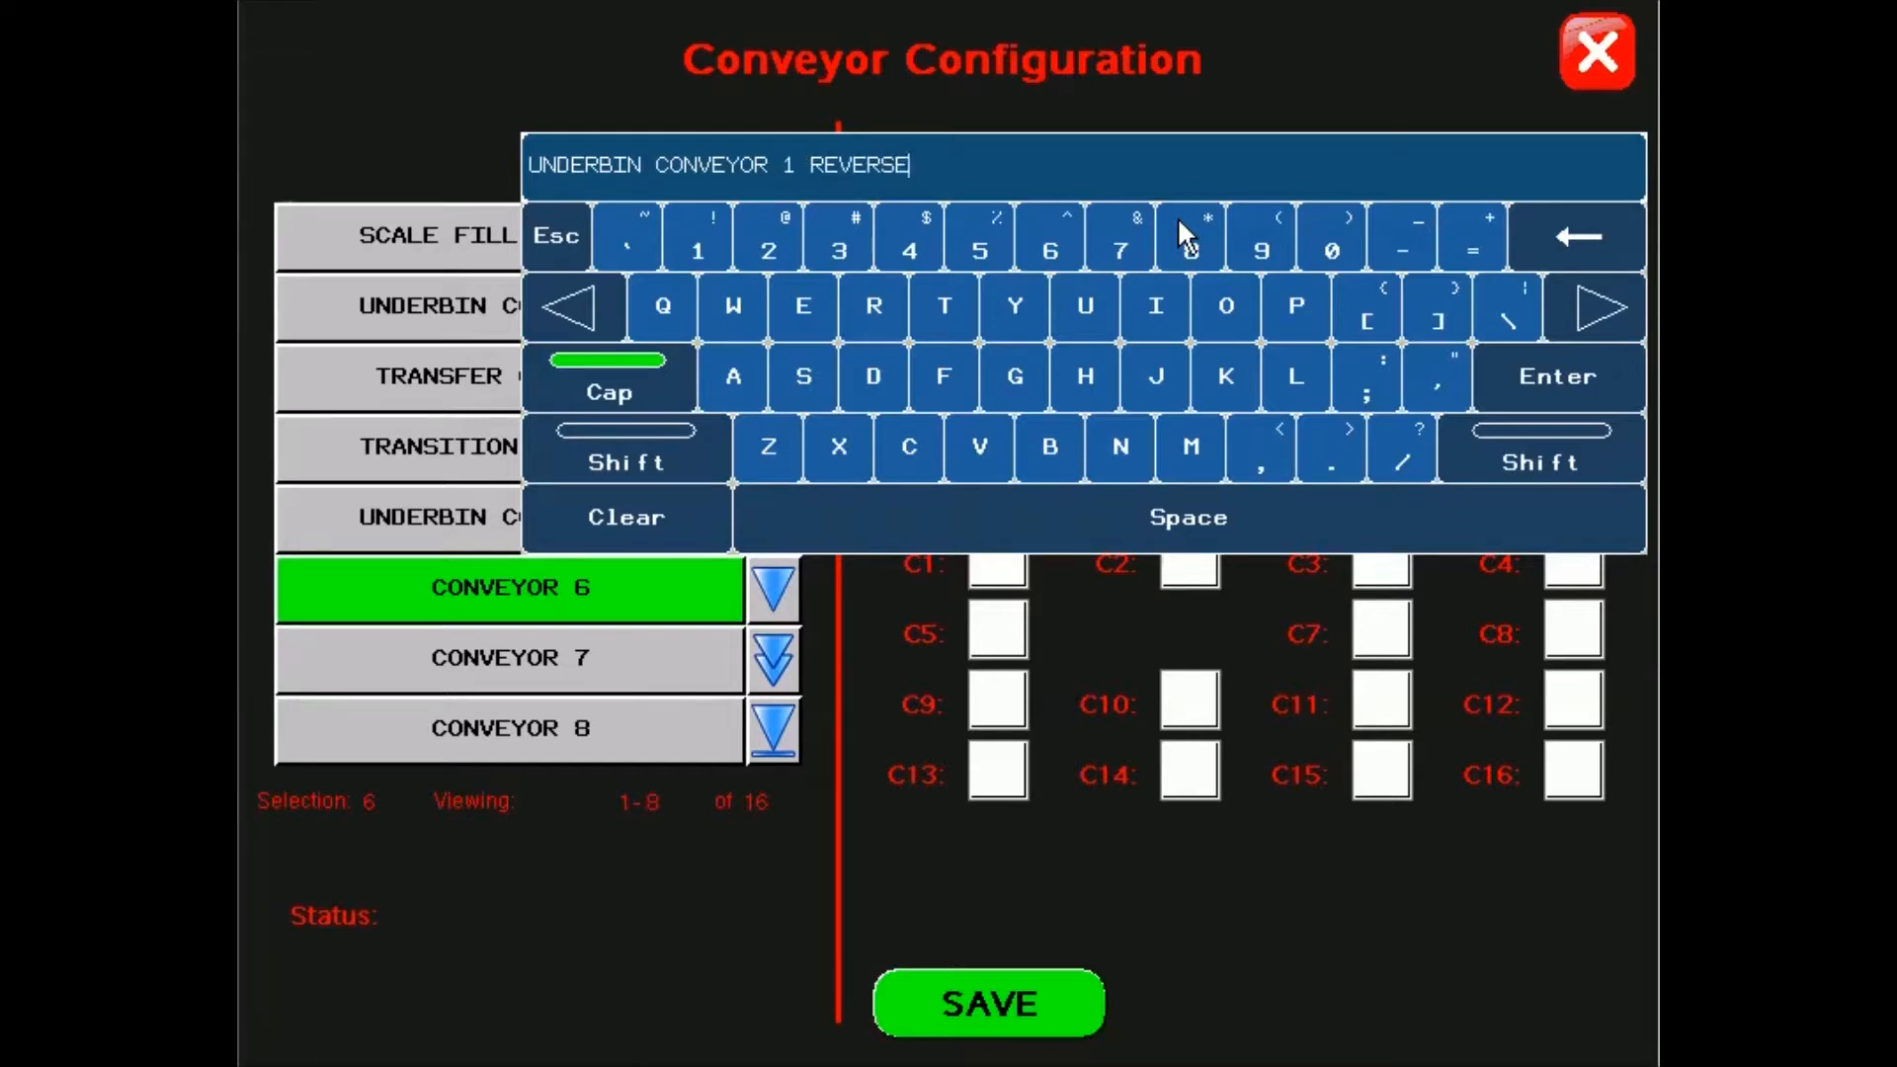
key("Return")
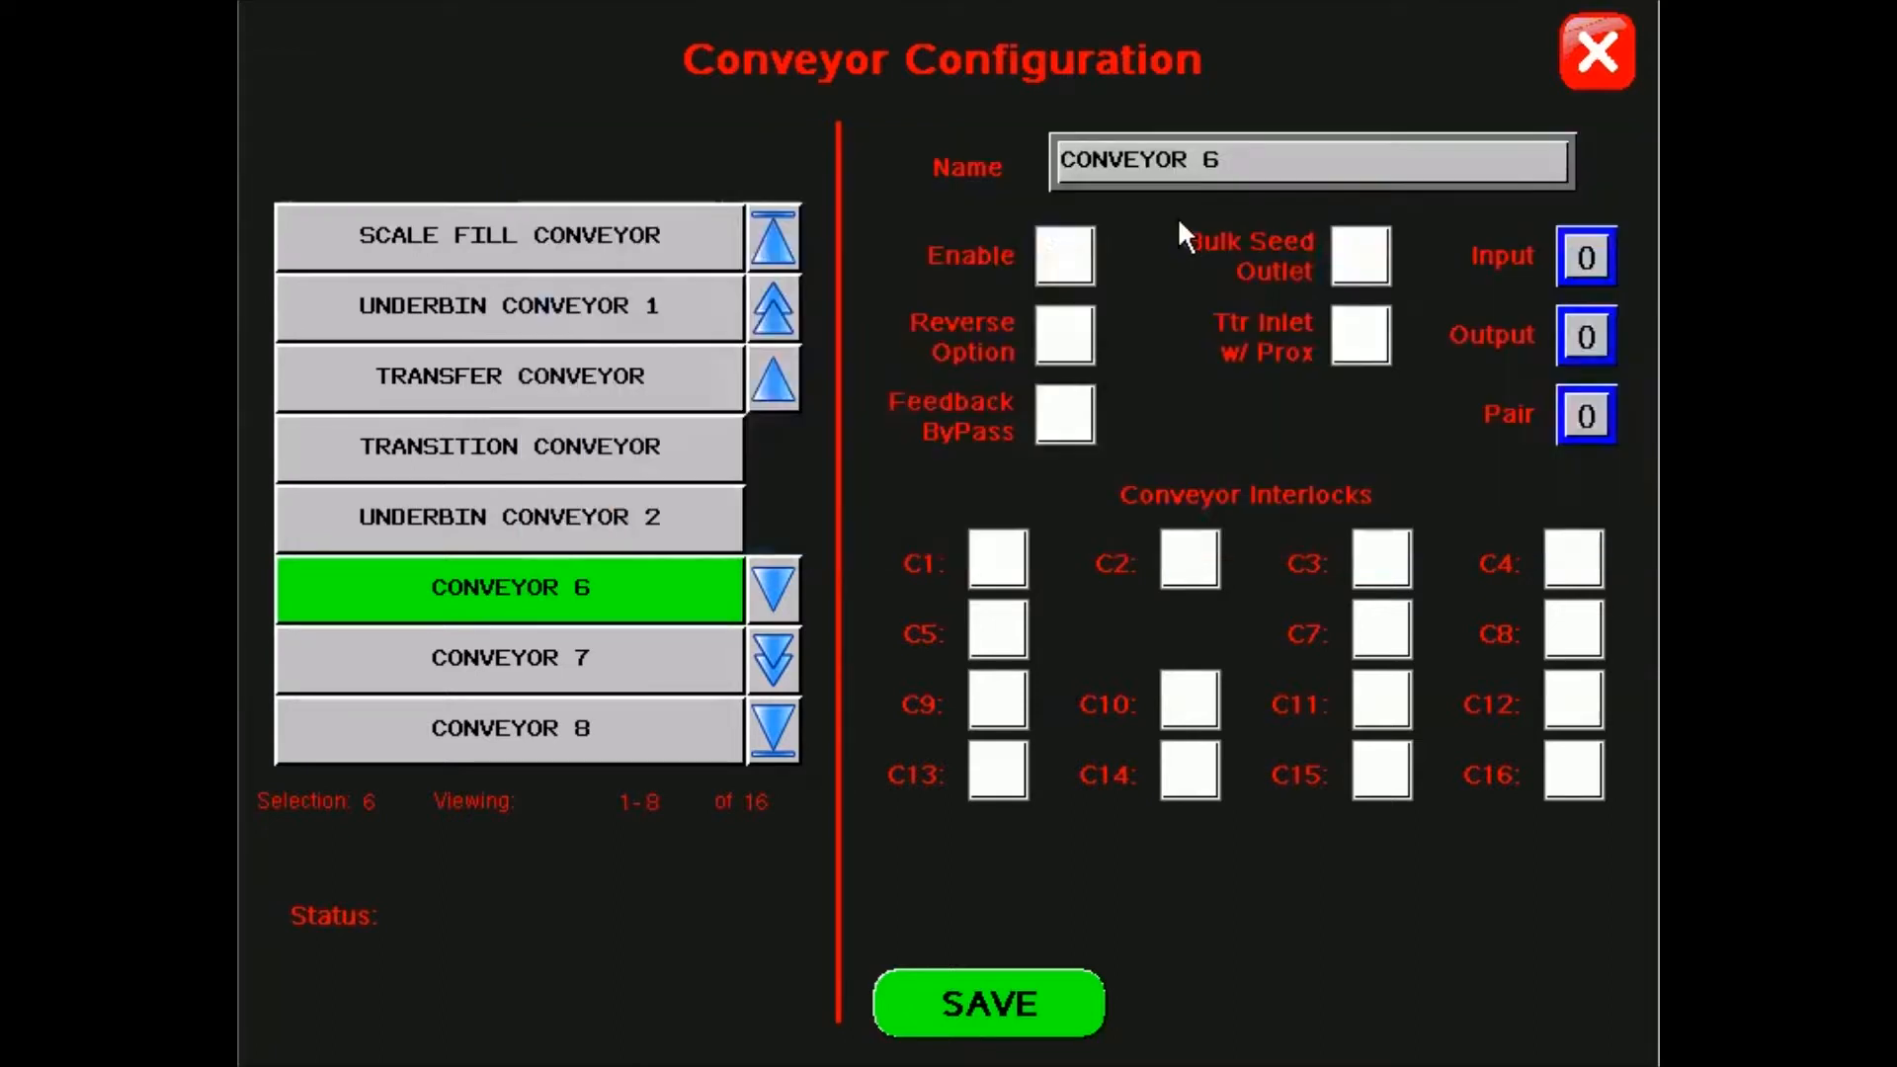
left_click(1084, 265)
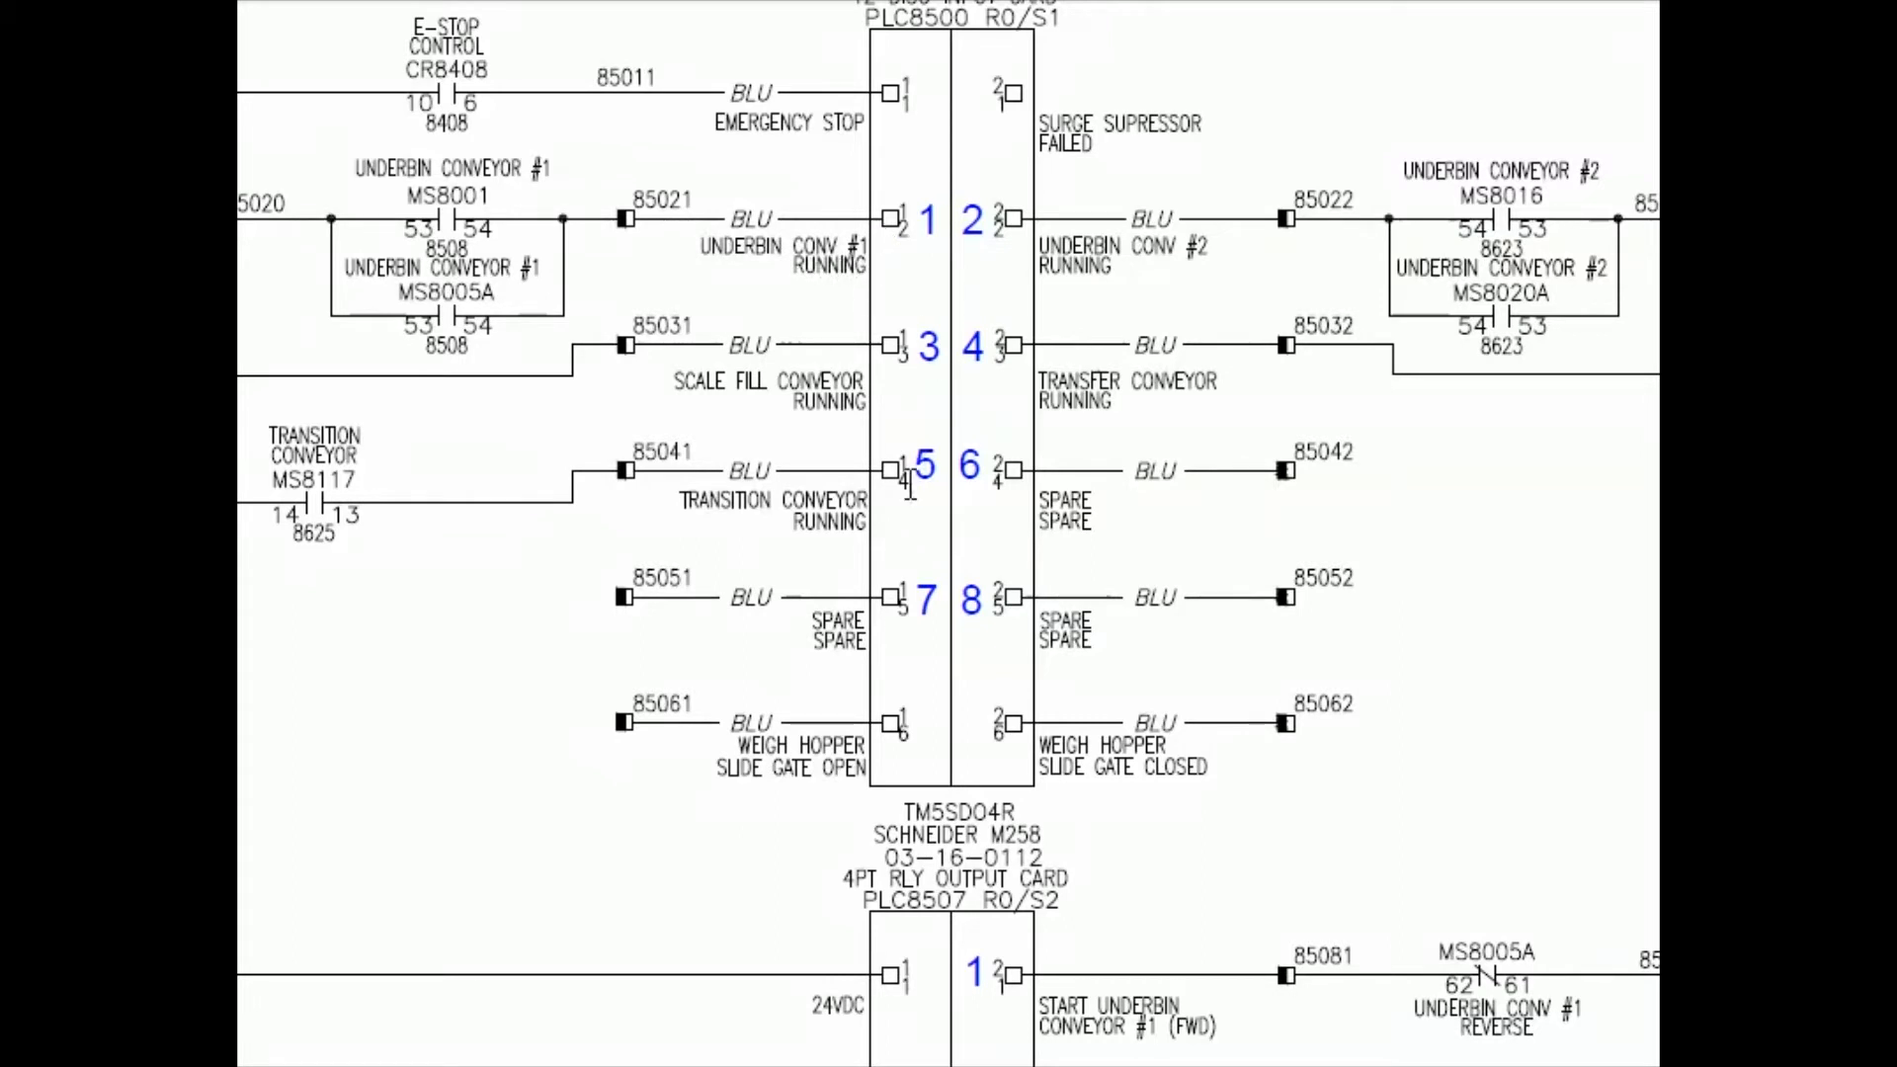
Step: Set Underbin Conveyor 1 Reverse's input to 1 and output to 2, following the PLC cards in the wiring drawing
scroll(909, 484, "down", 5)
scroll(919, 530, "down", 2)
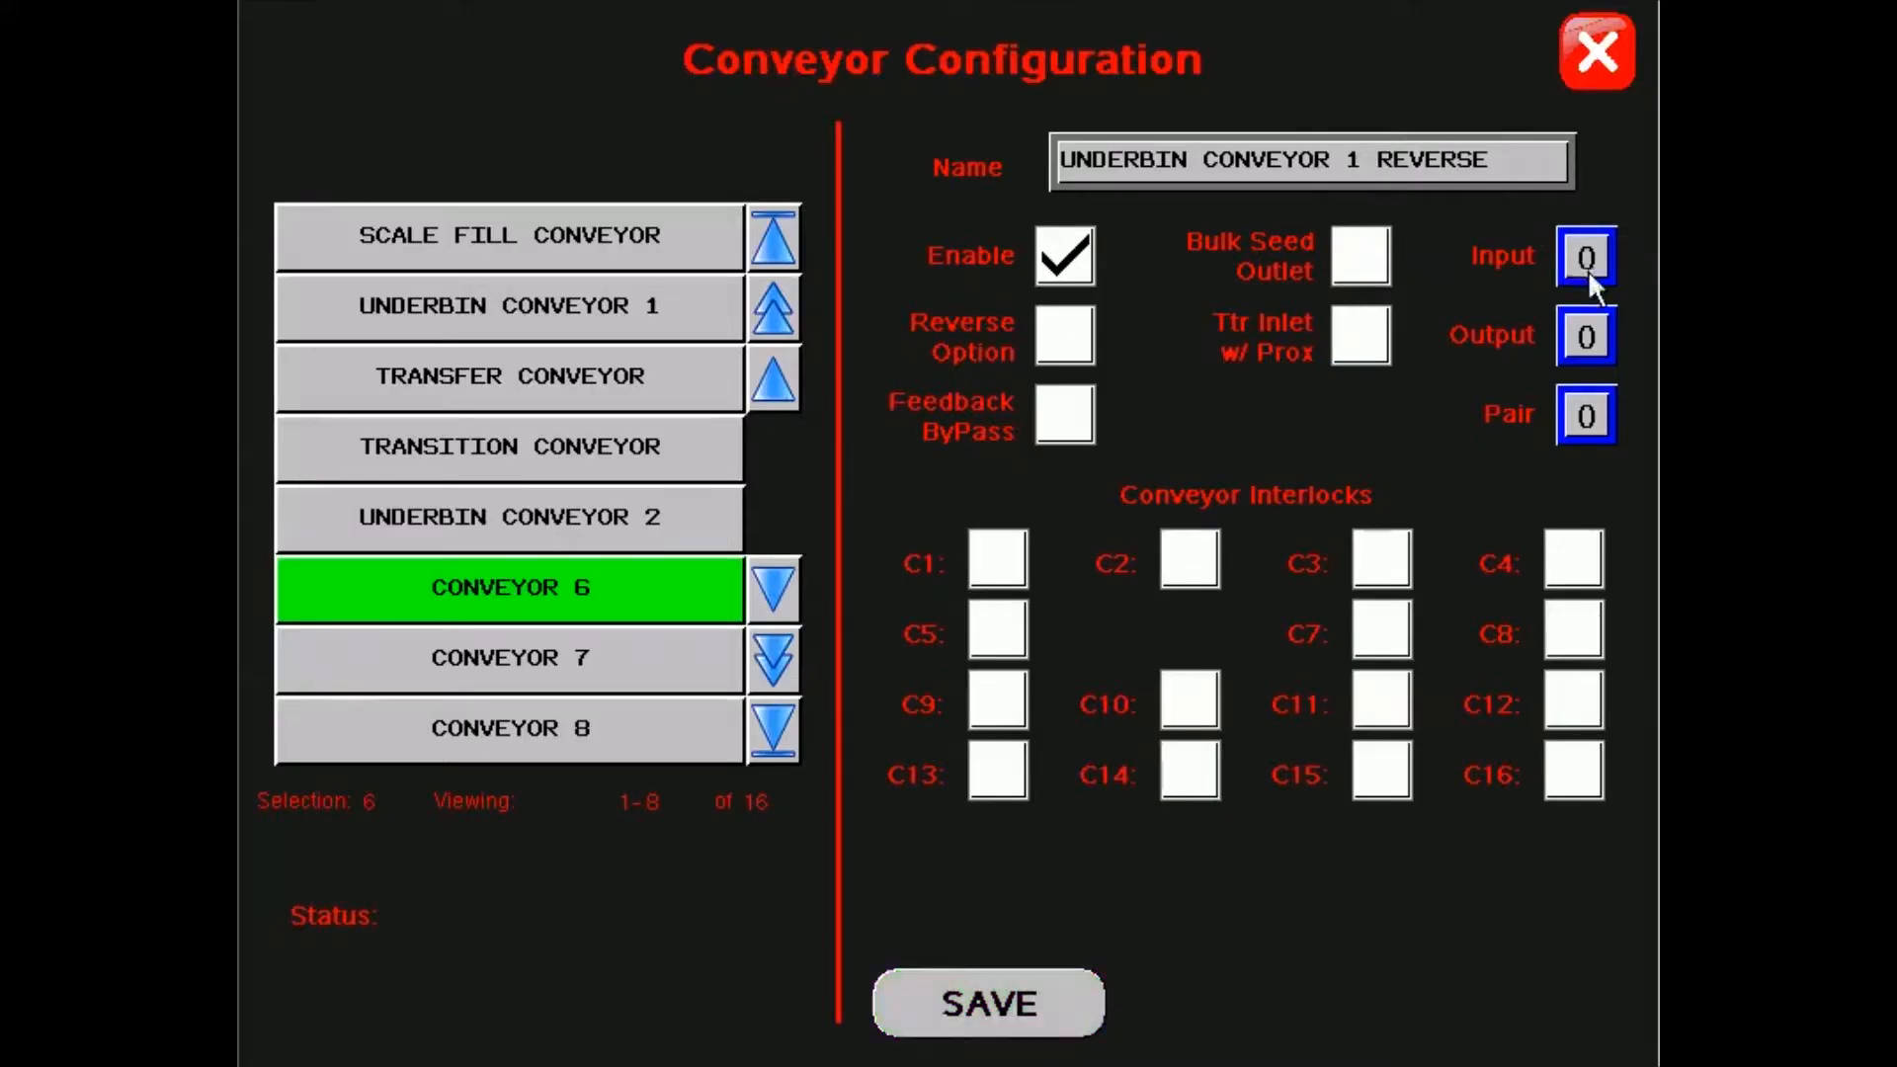
left_click(1587, 265)
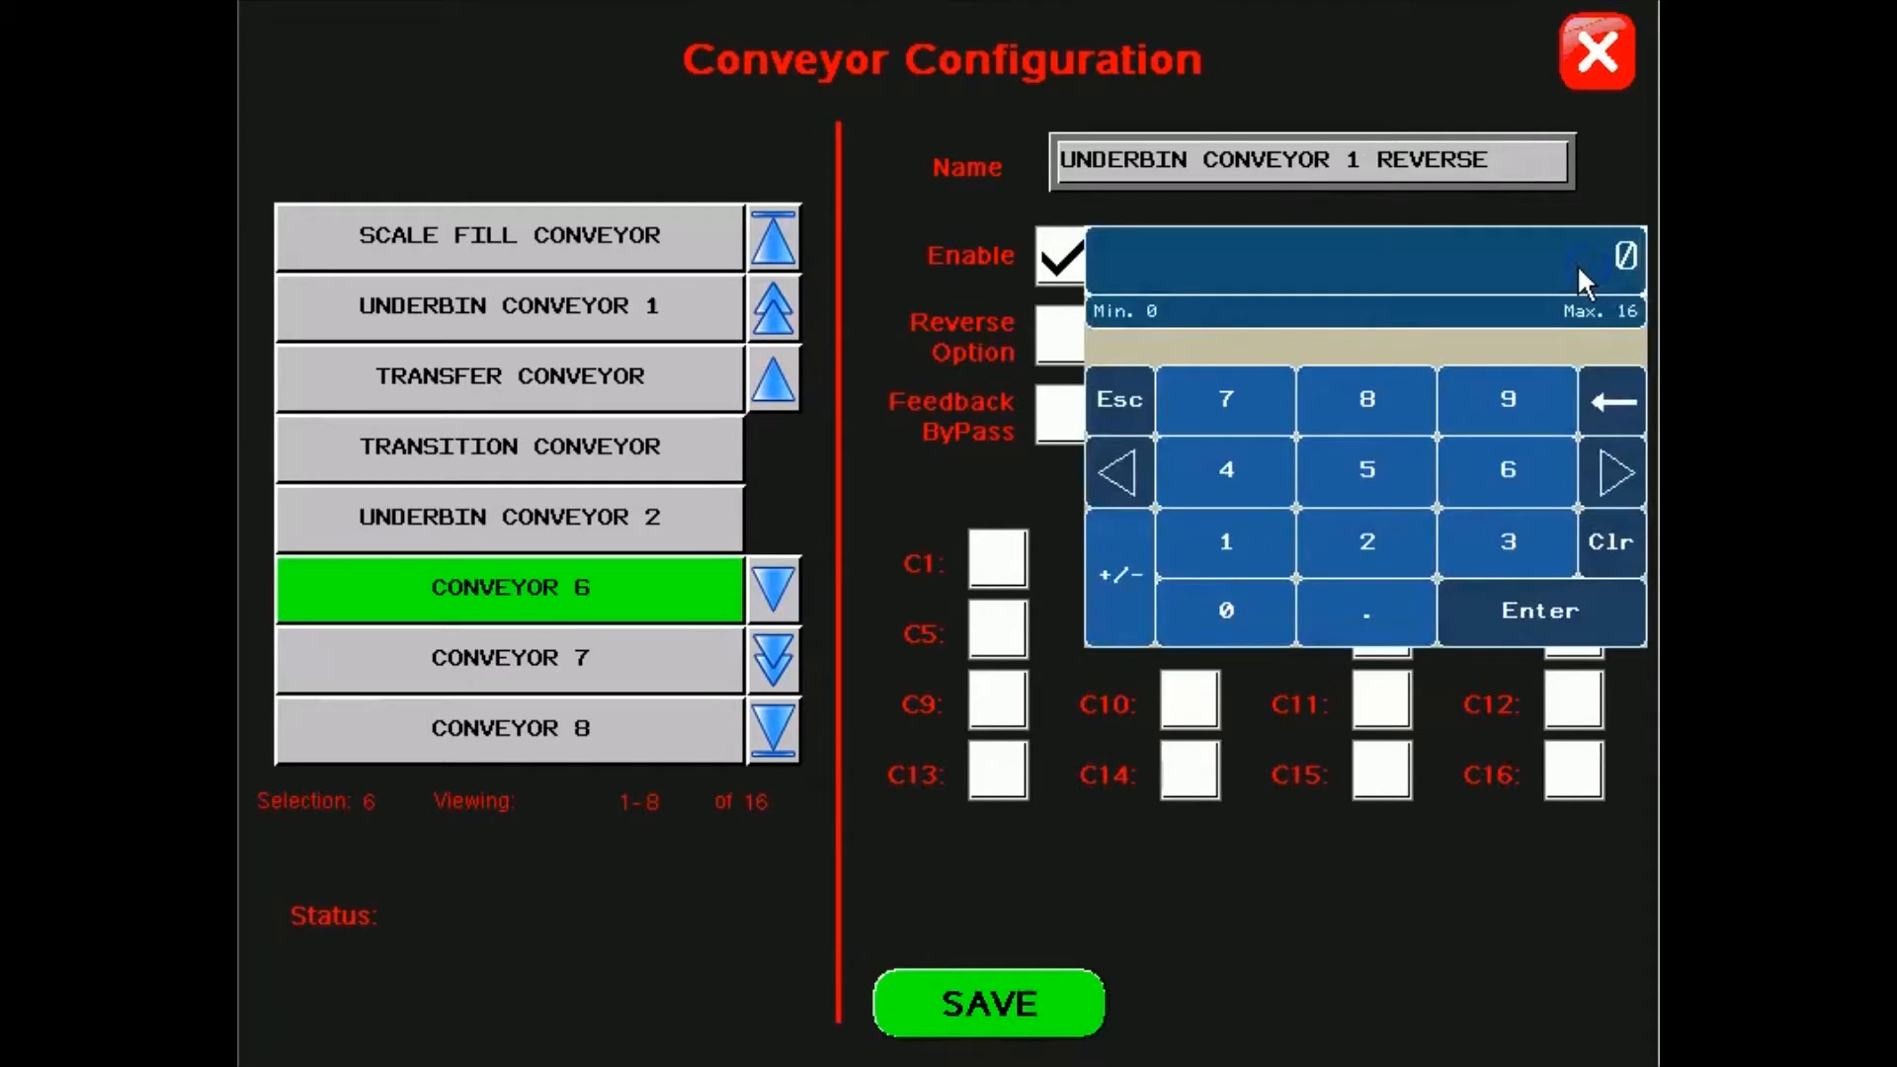
type("1")
key("Return")
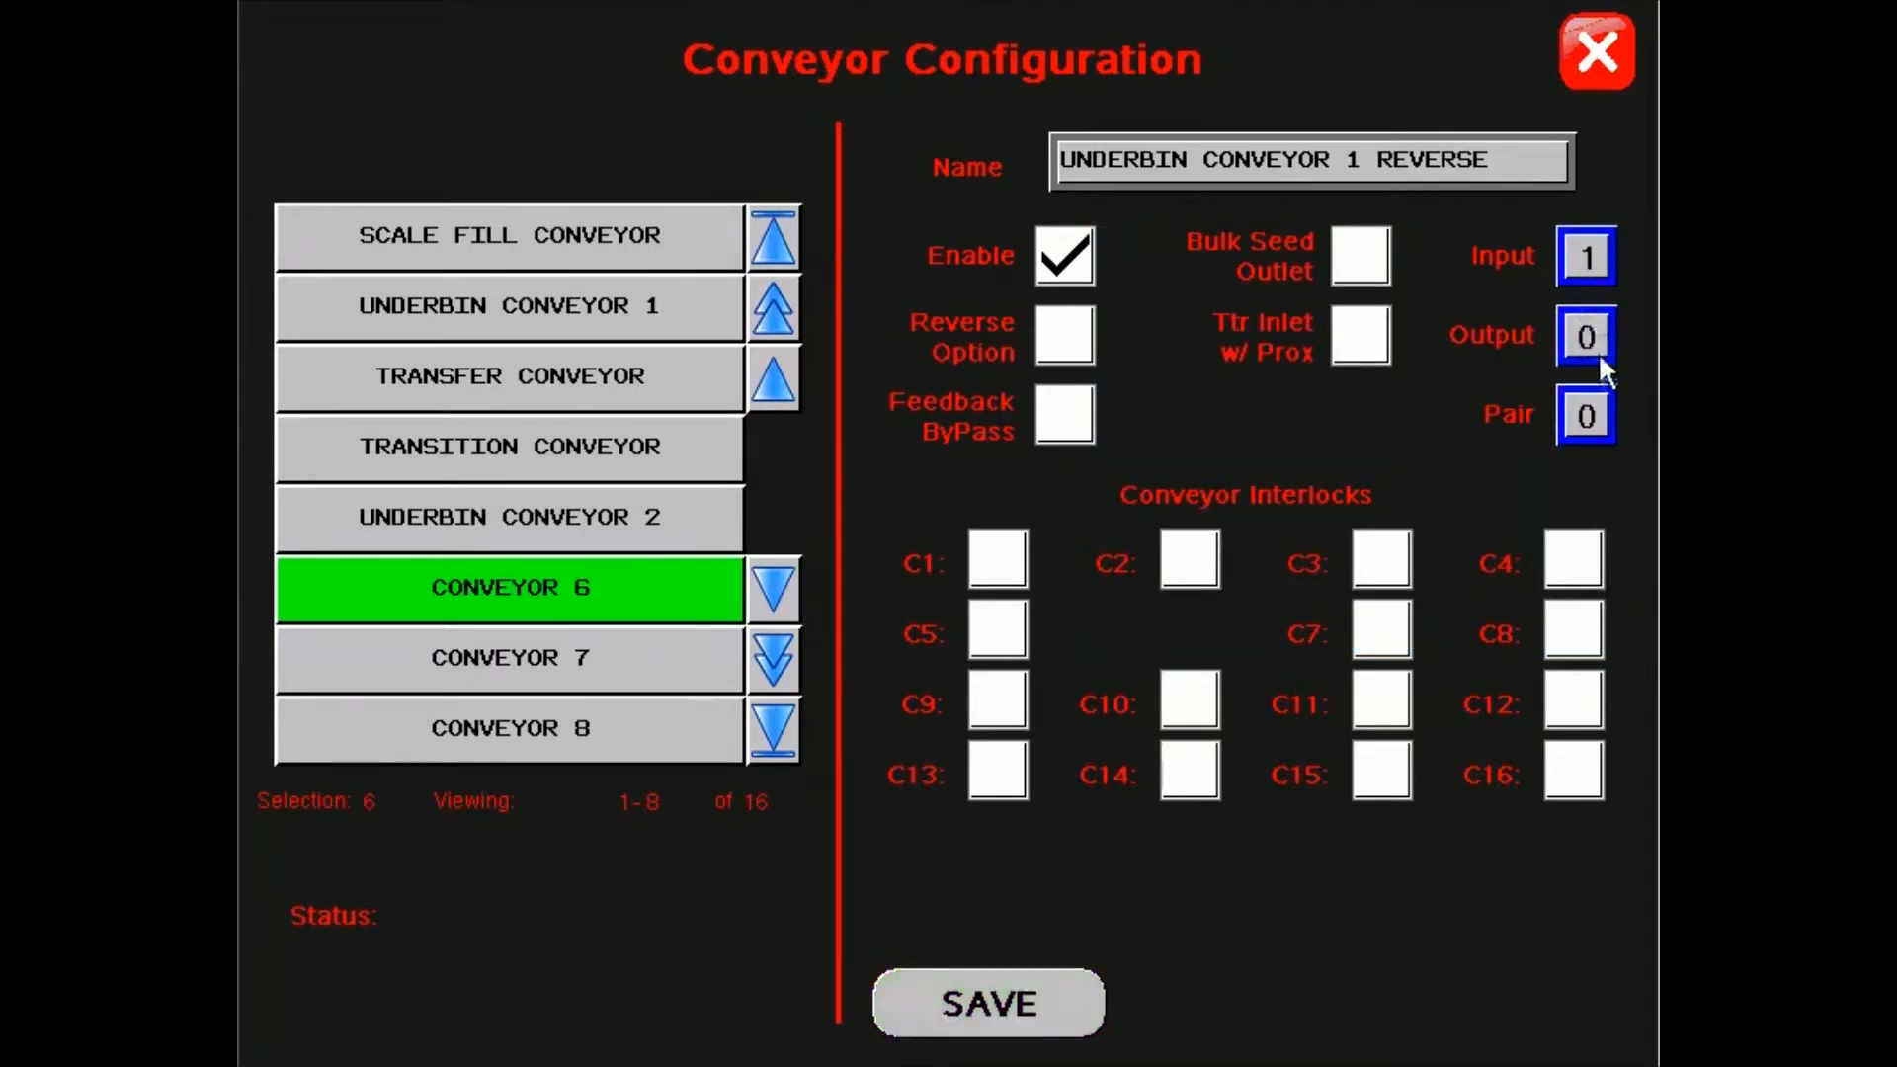
left_click(1600, 347)
type("2")
key("Return")
Step: Set Underbin Conveyor 1 Reverse's pair to 2, turn on its reverse option and save its configuration
left_click(1564, 405)
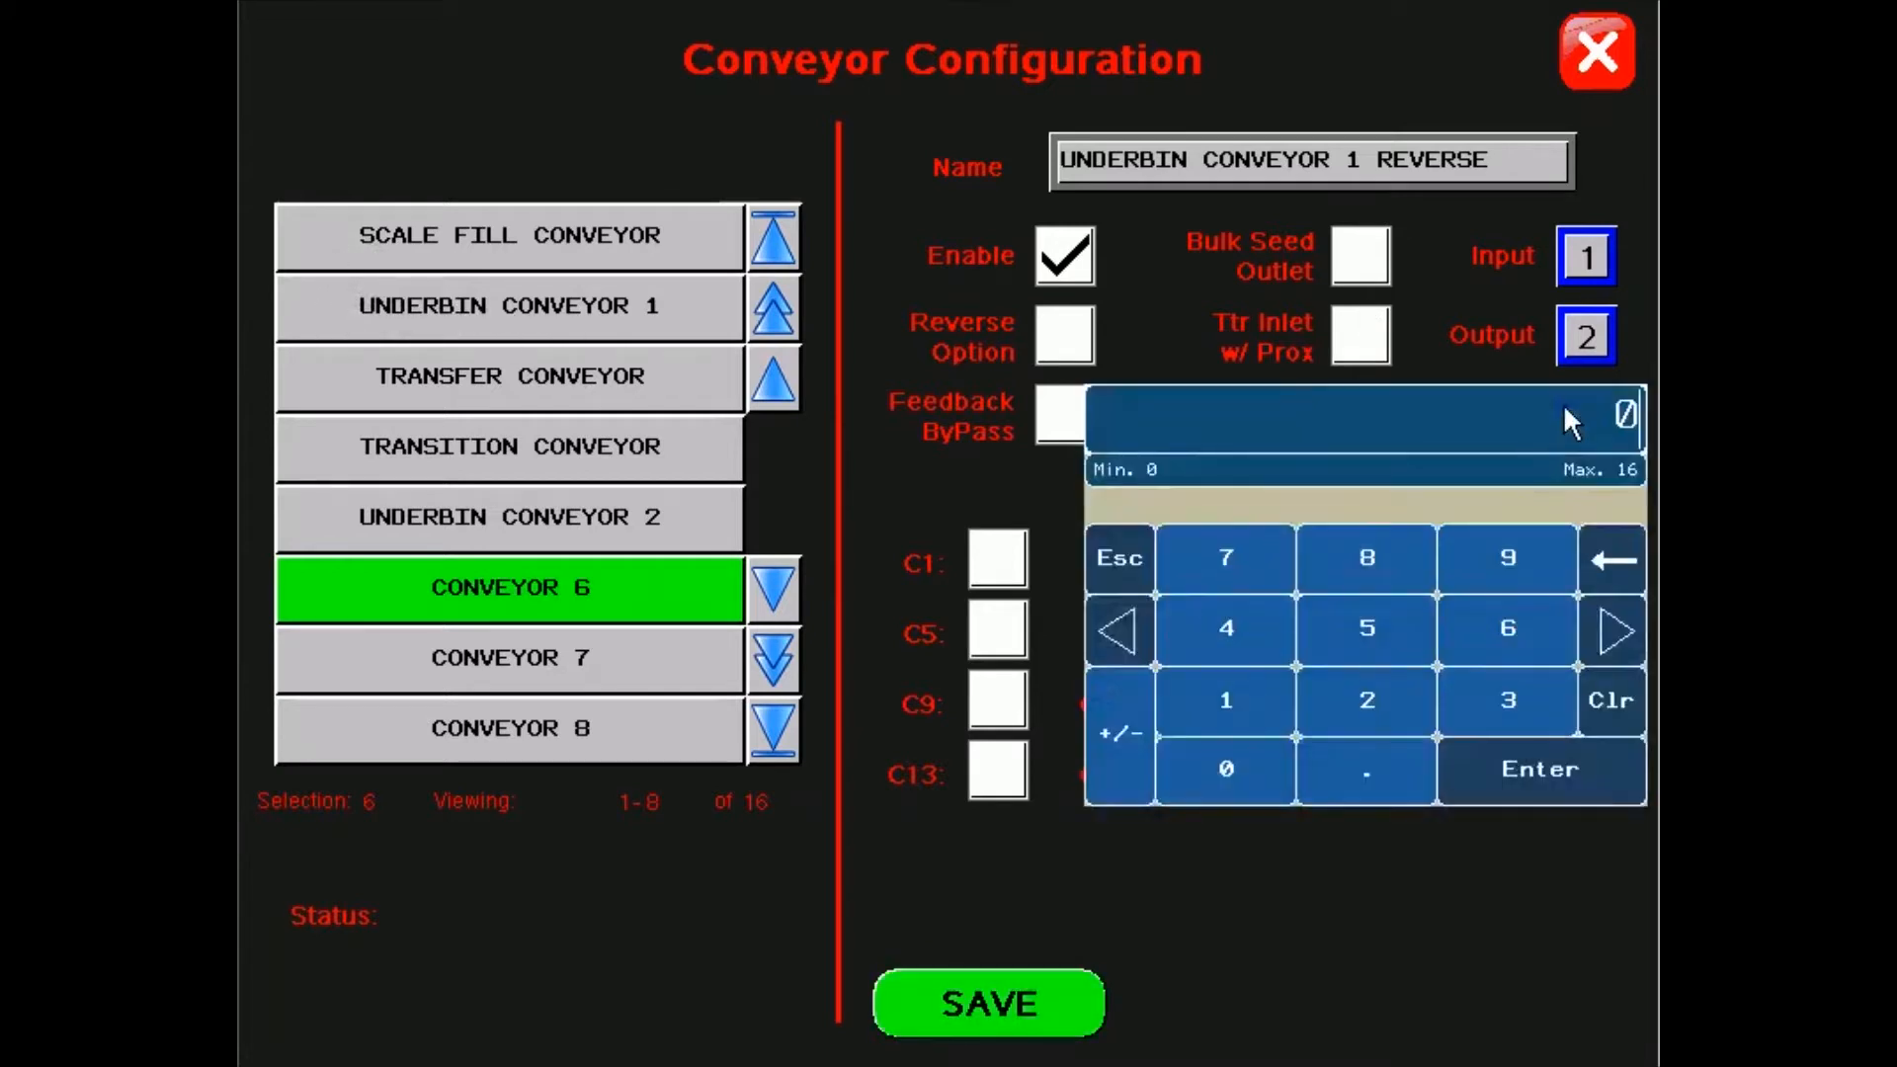
type("2")
key("Return")
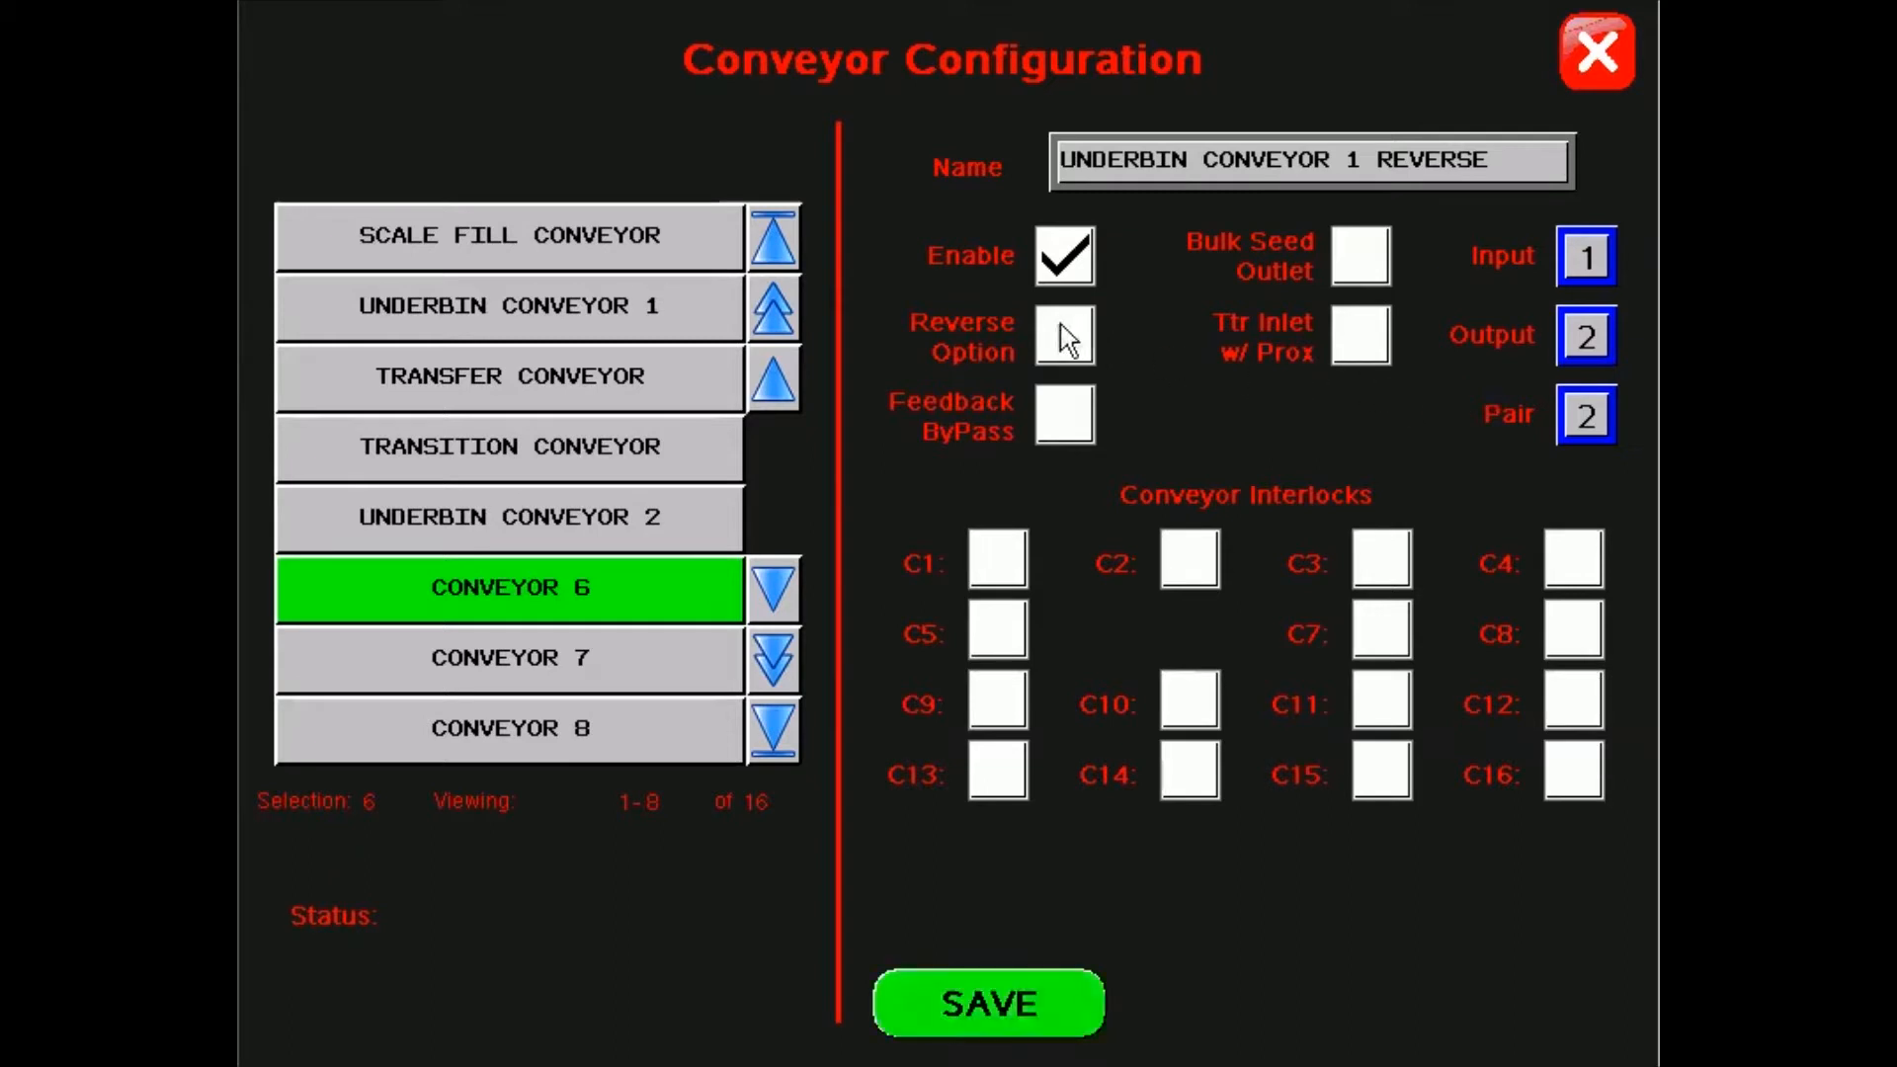
left_click(1067, 351)
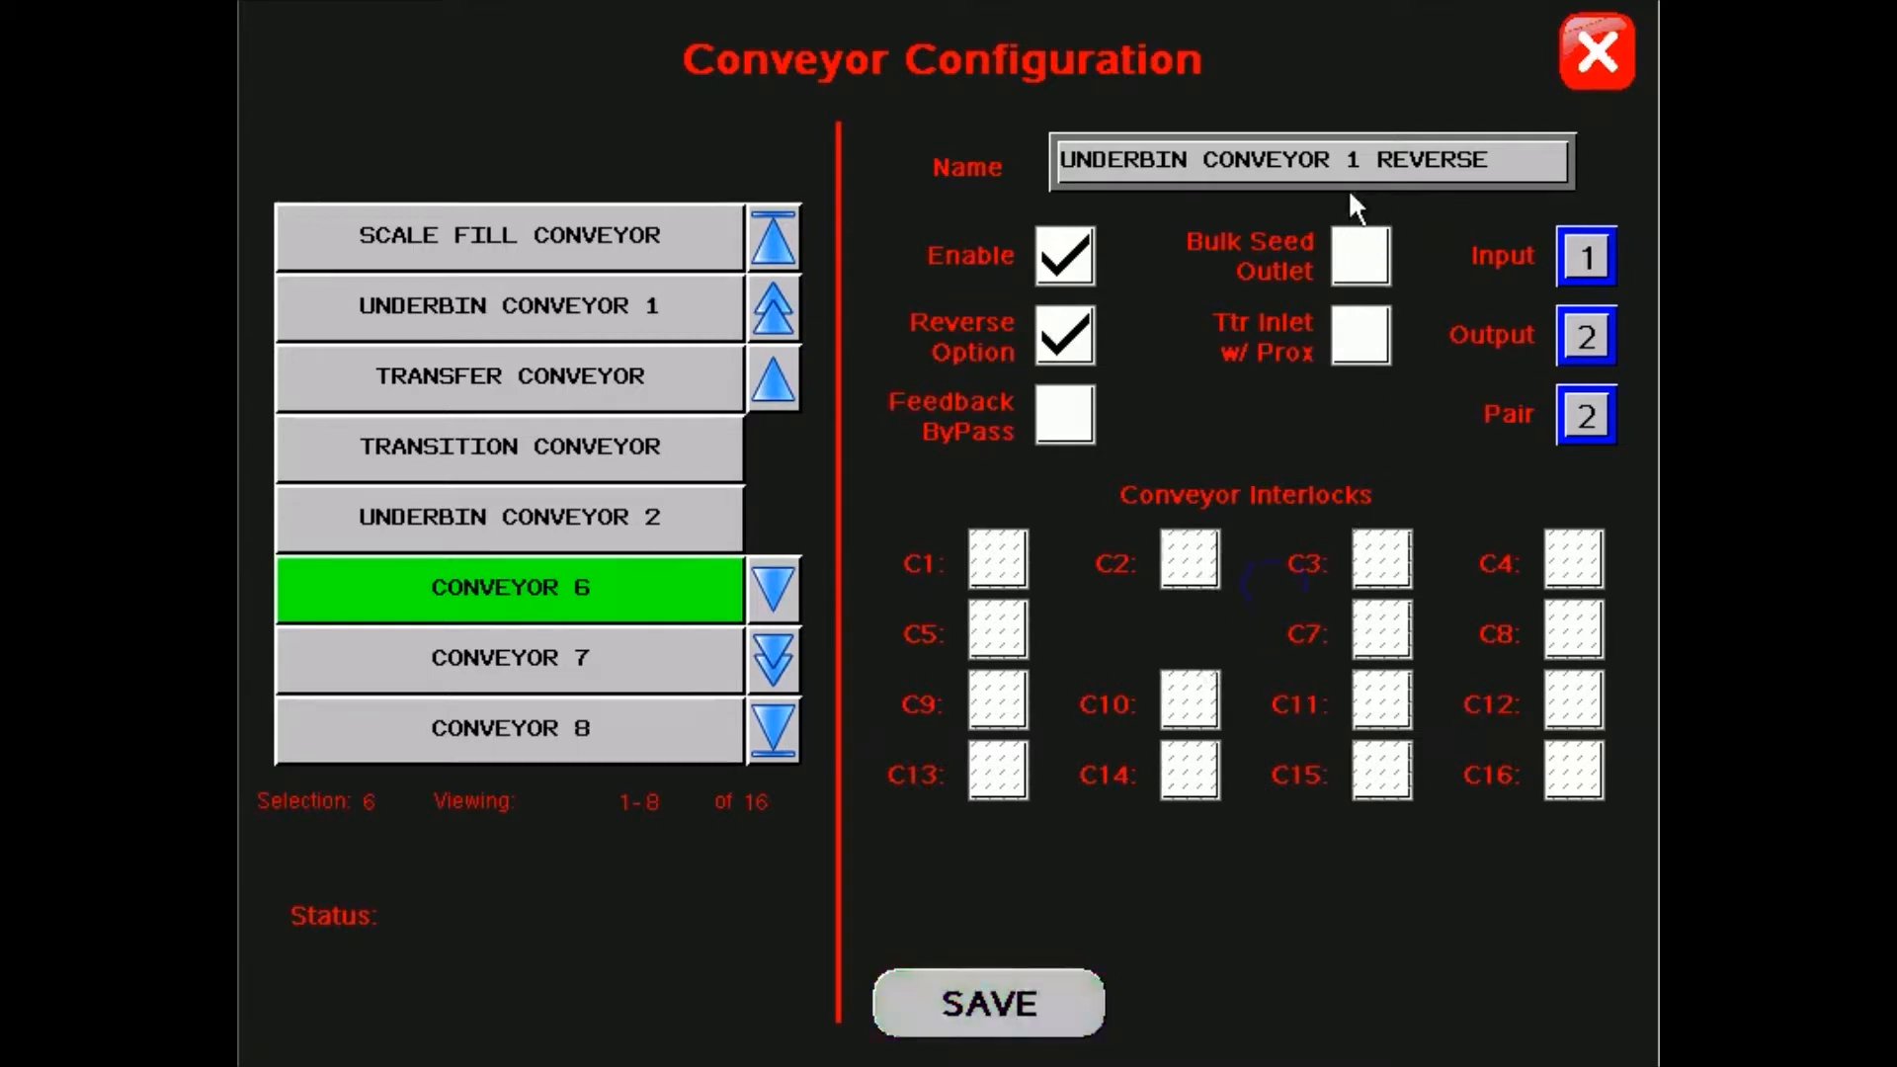
left_click(975, 994)
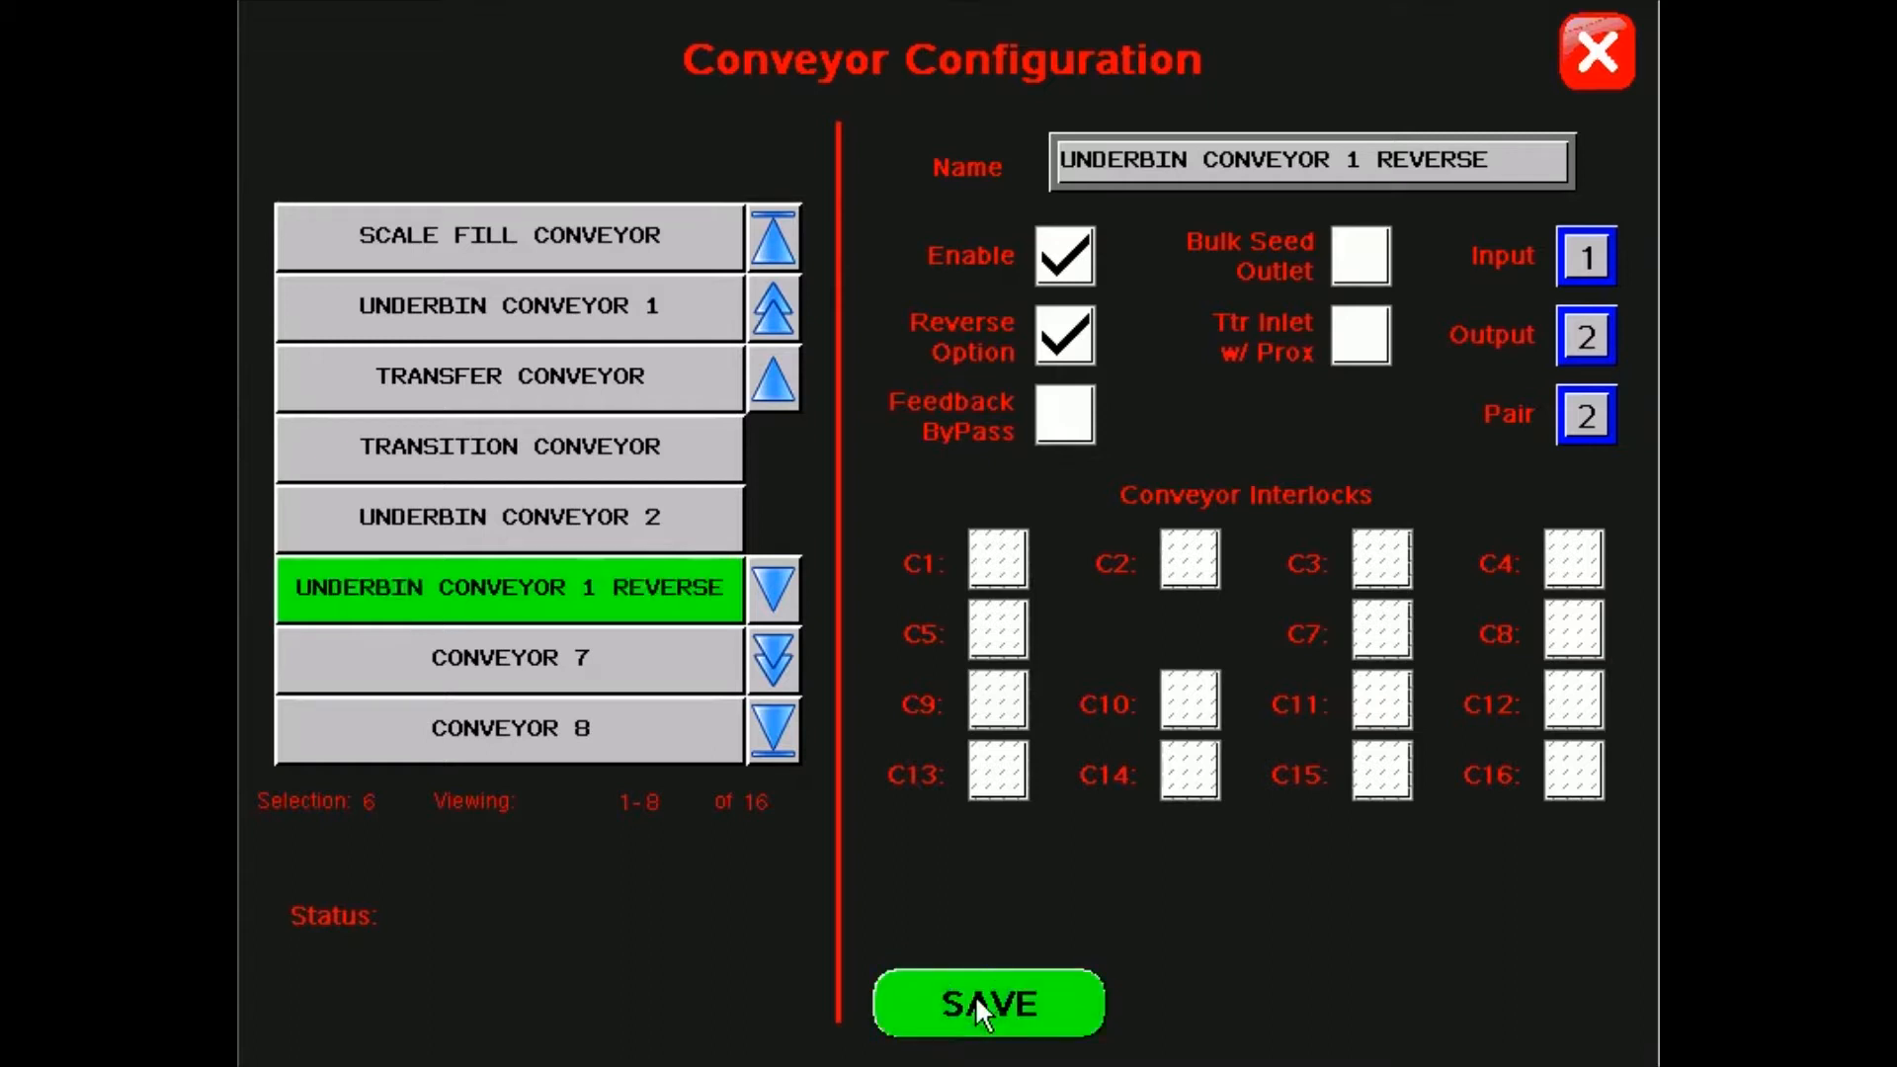
Step: Set the pair of Underbin Conveyor 1 to 6 and save its configuration
left_click(543, 318)
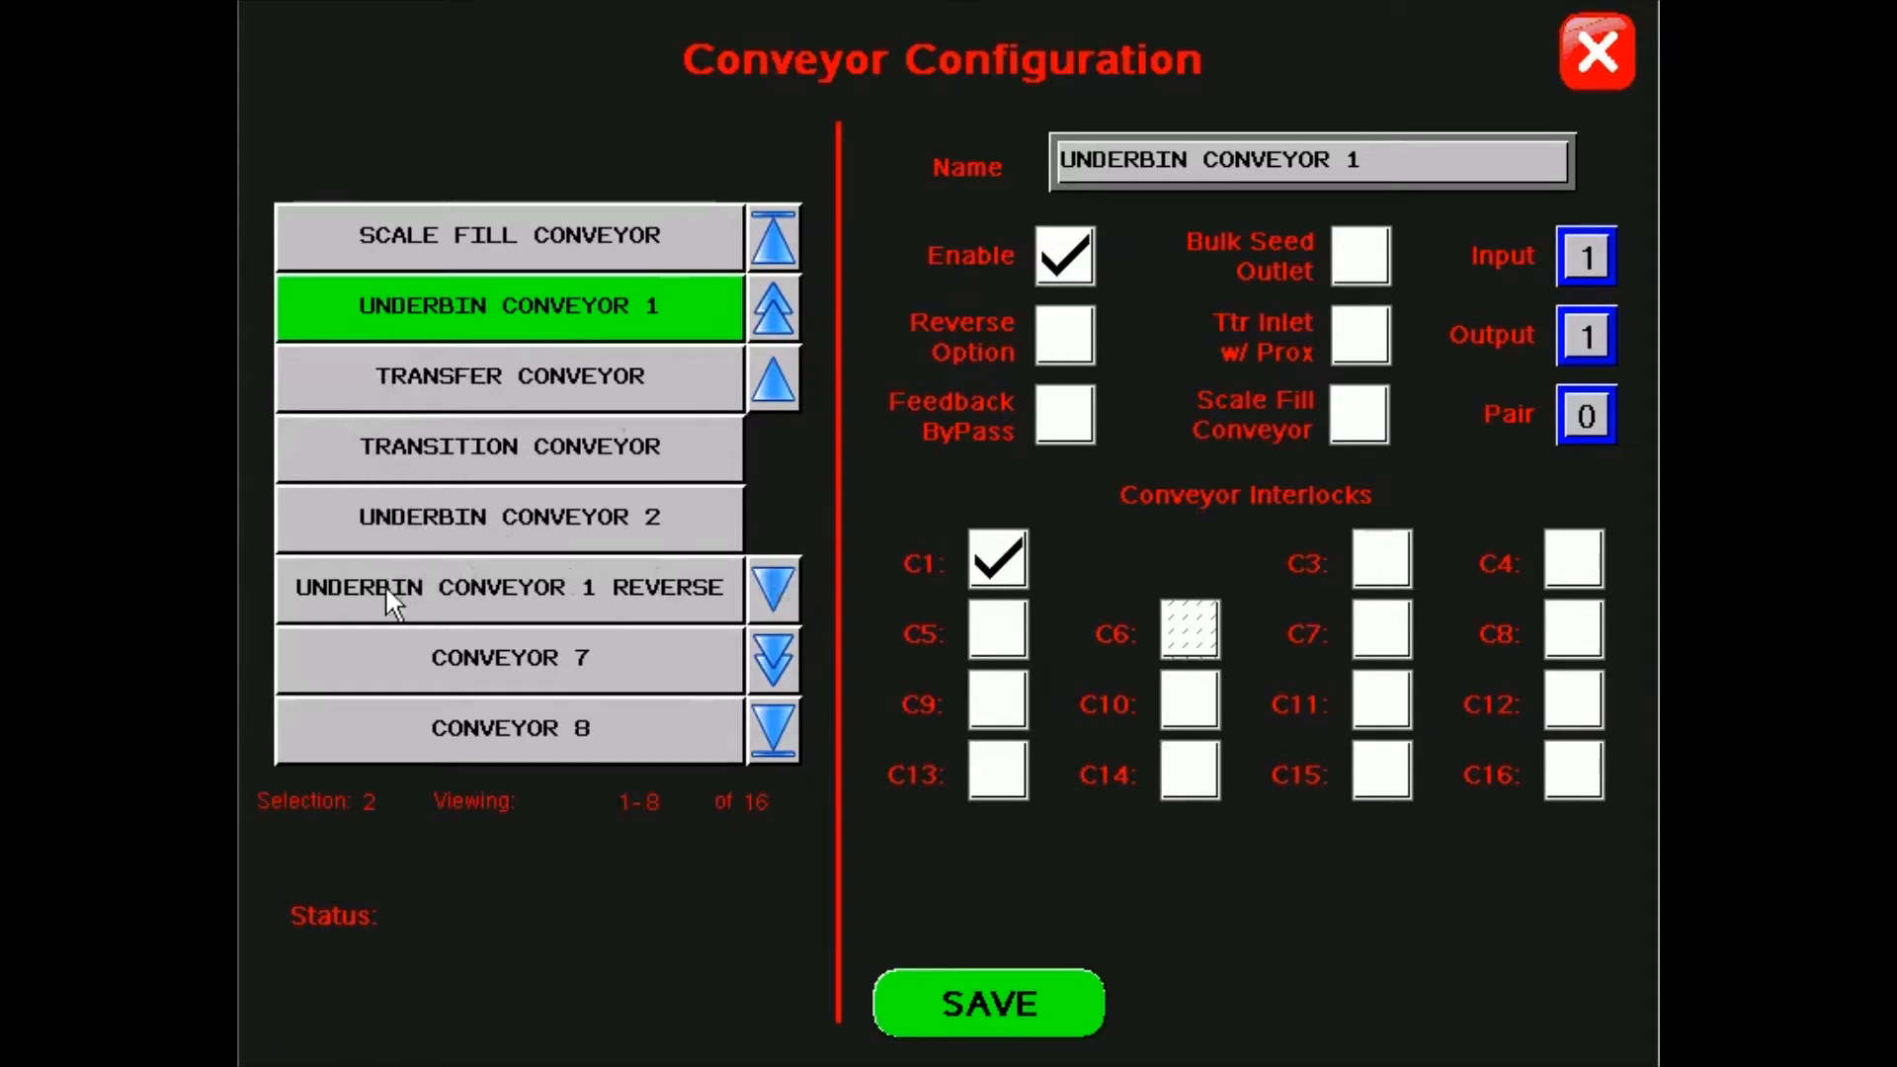
left_click(1586, 411)
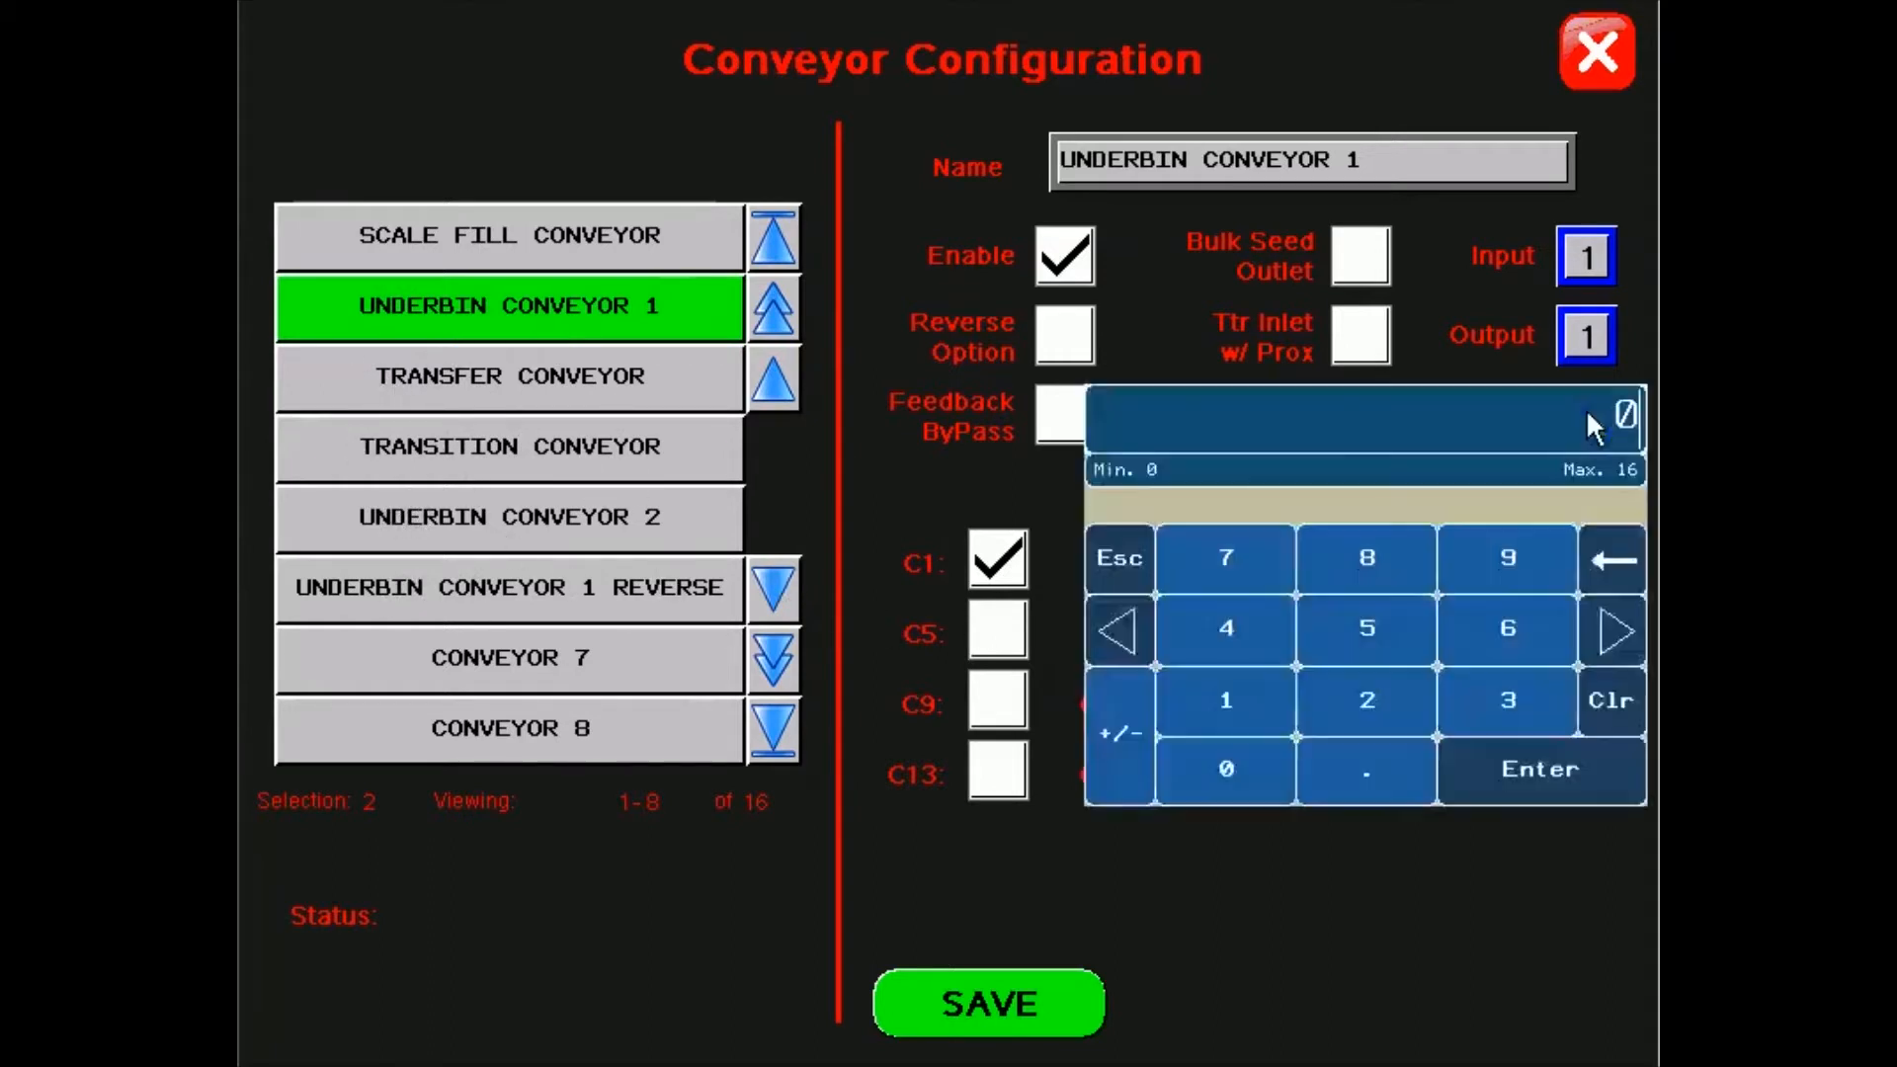
type("6")
key("Return")
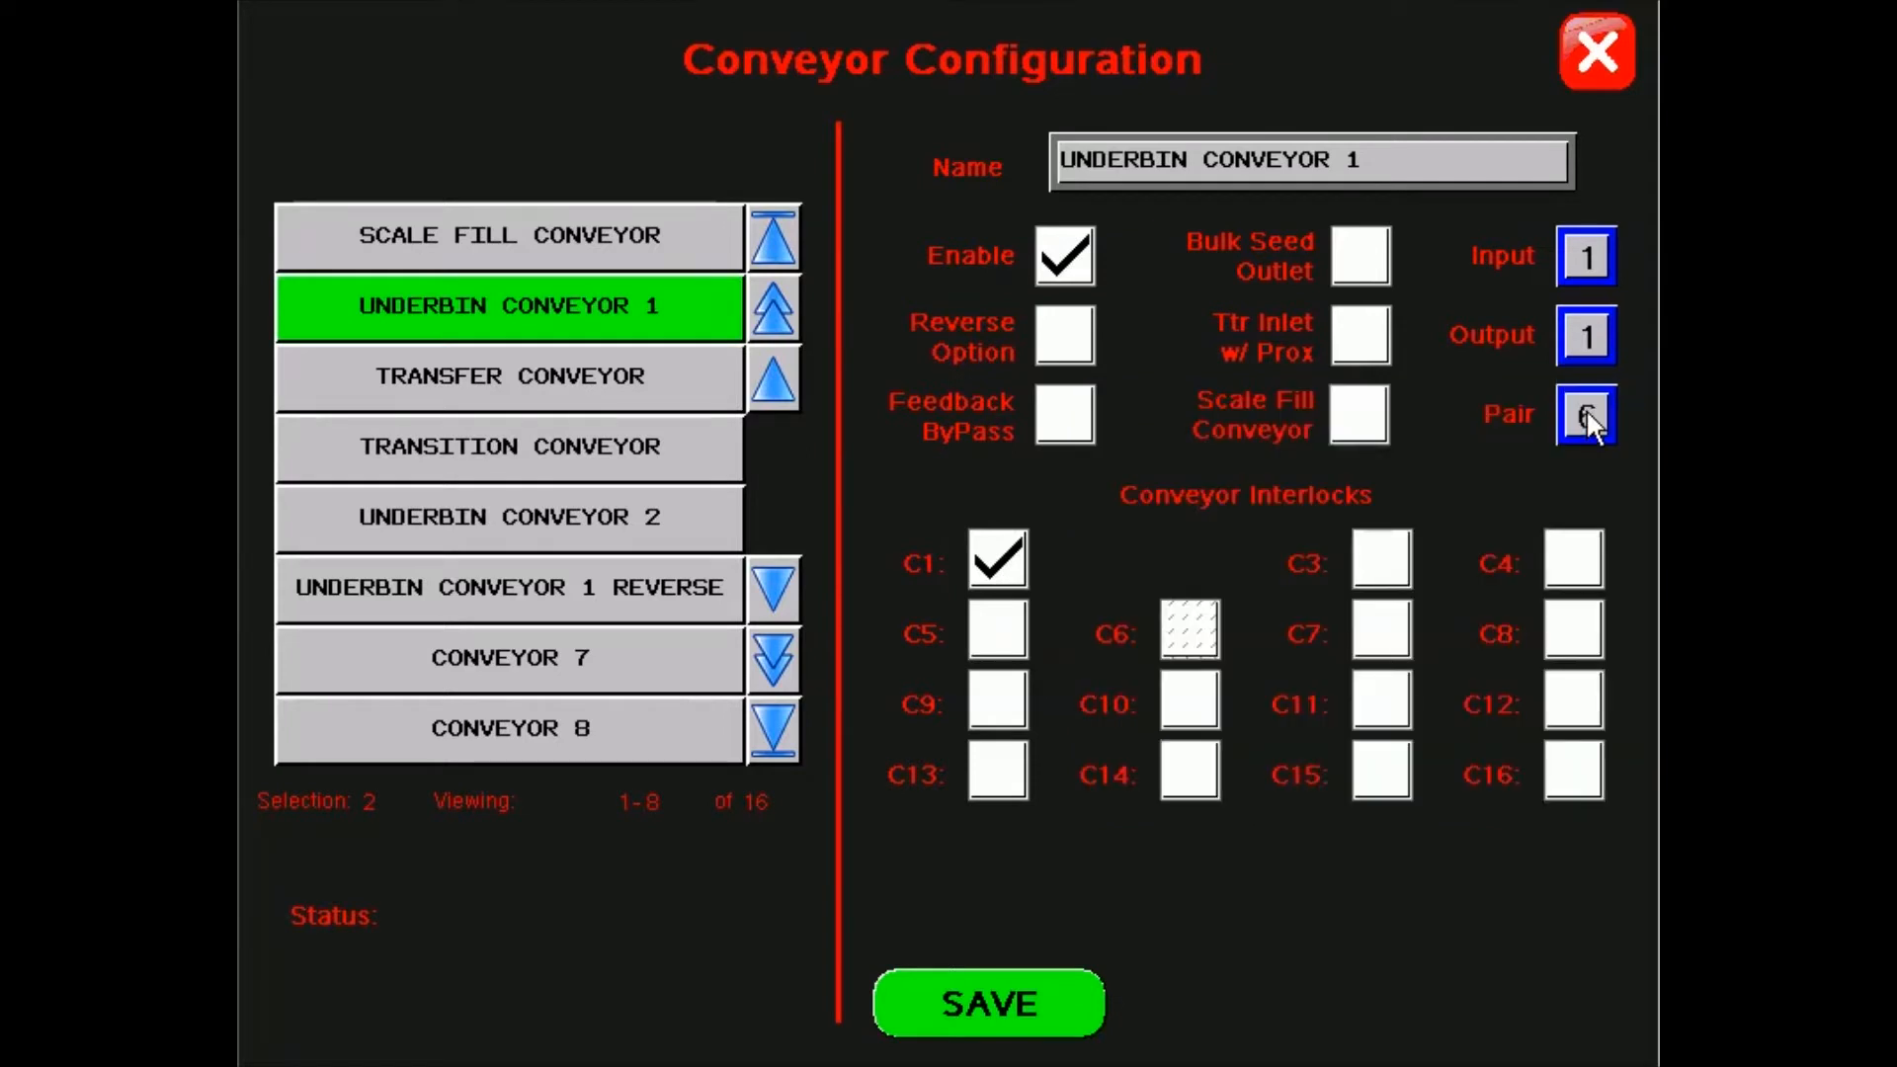
left_click(1031, 1007)
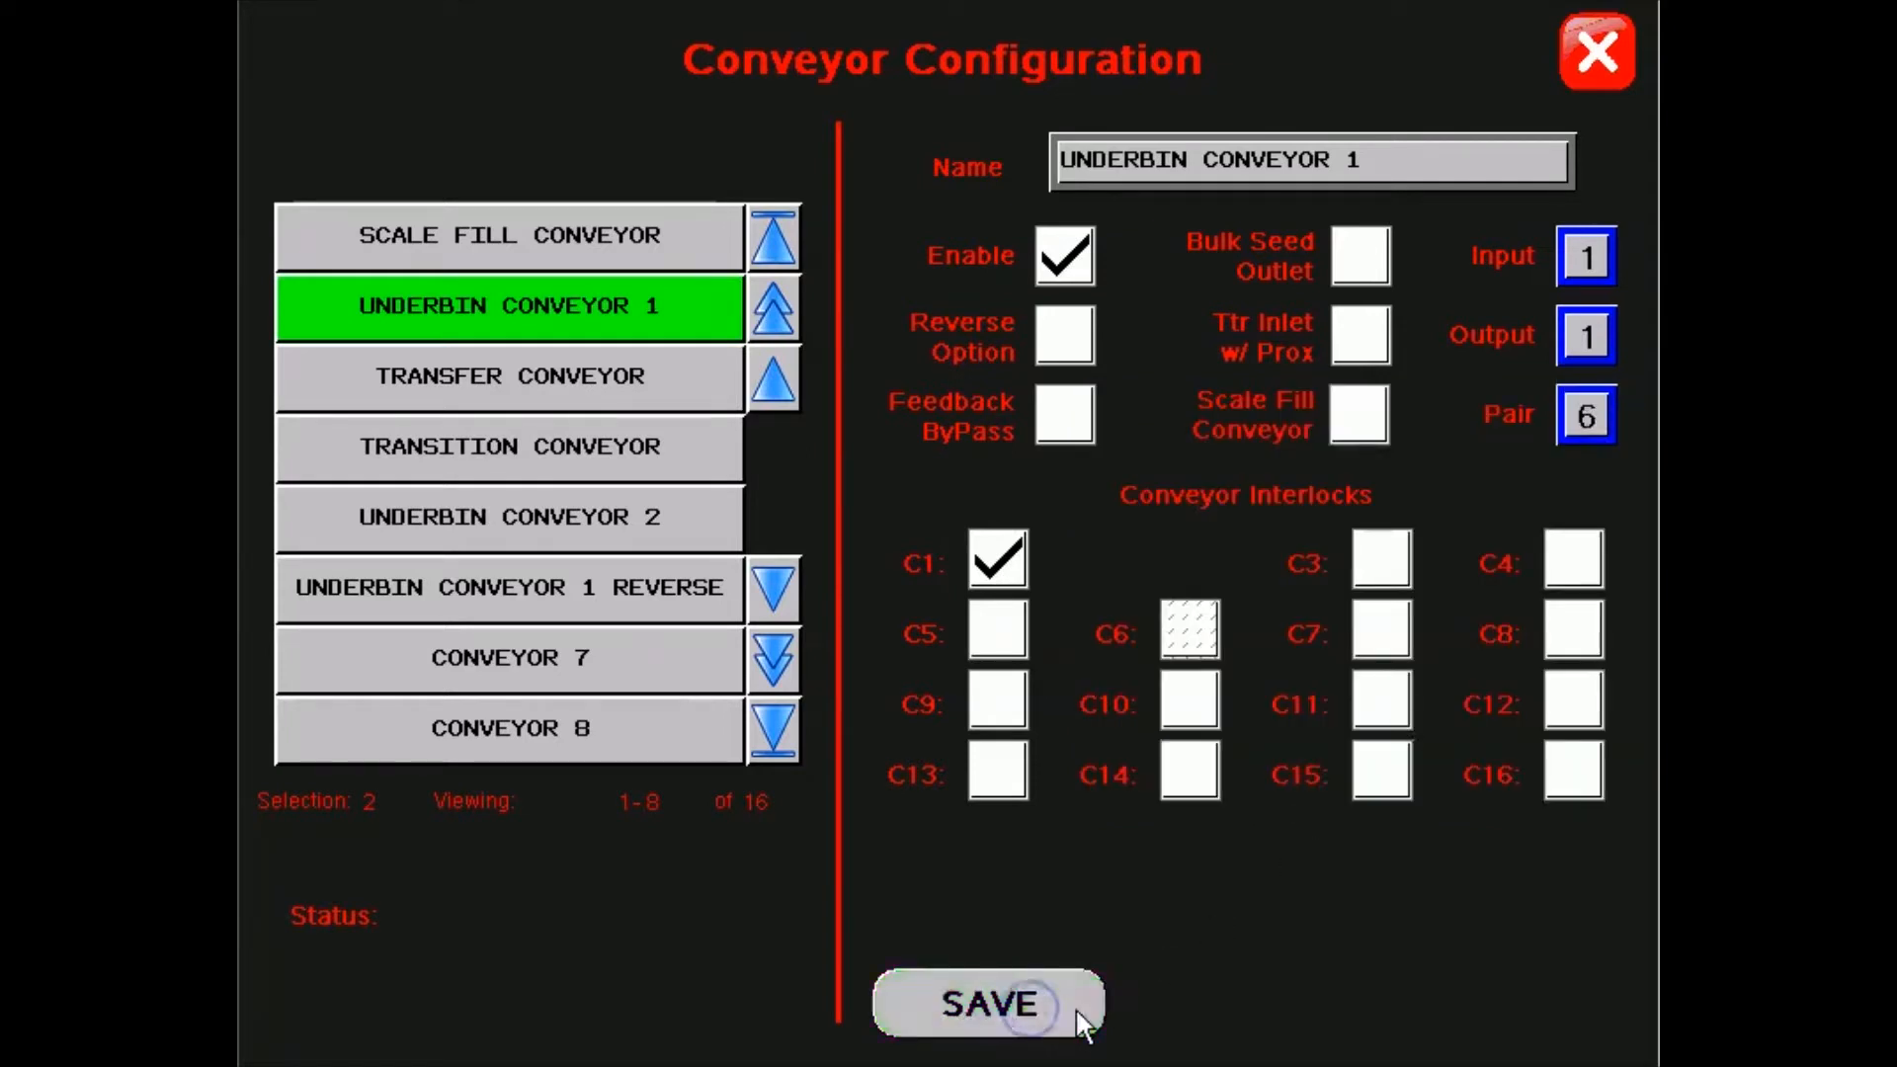
Step: Rename Conveyor 7 as UNDERBIN CONVEYOR 2 REVERSE and enable it with the reverse option
left_click(596, 650)
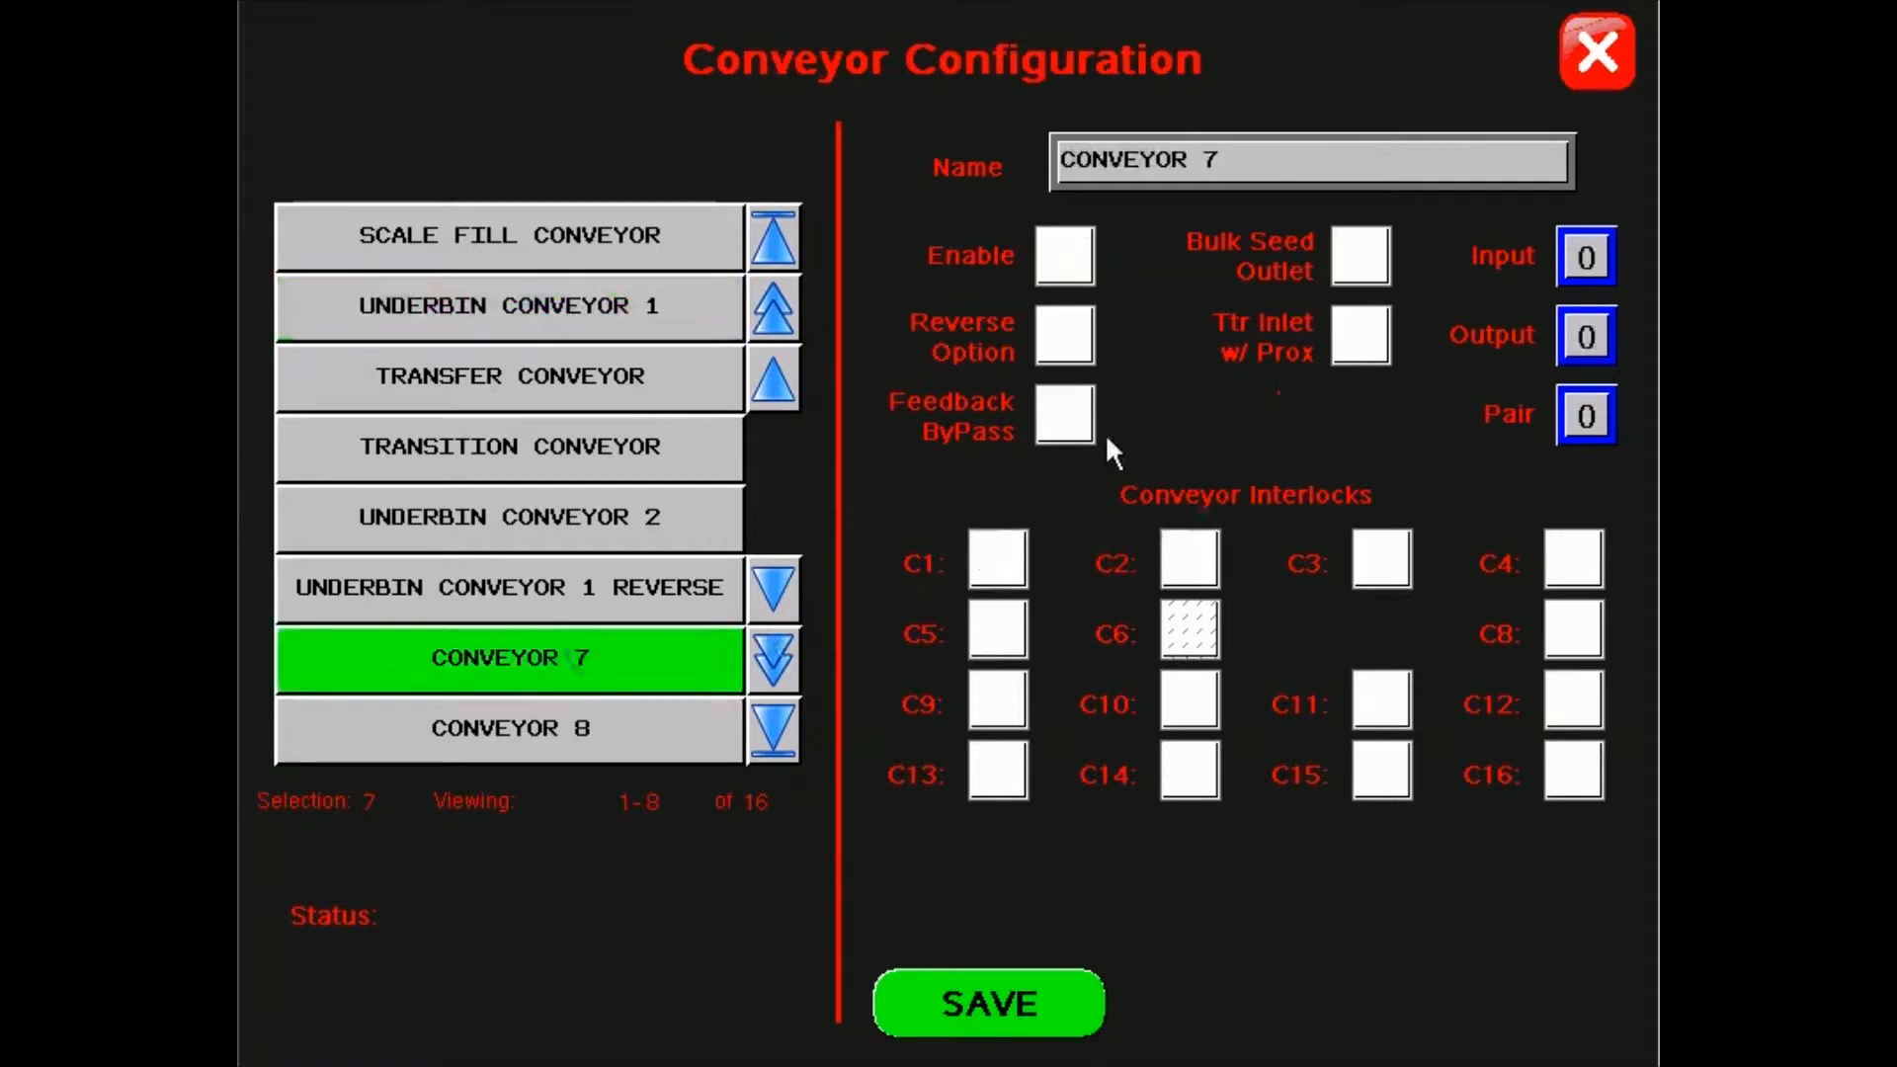
left_click(1207, 145)
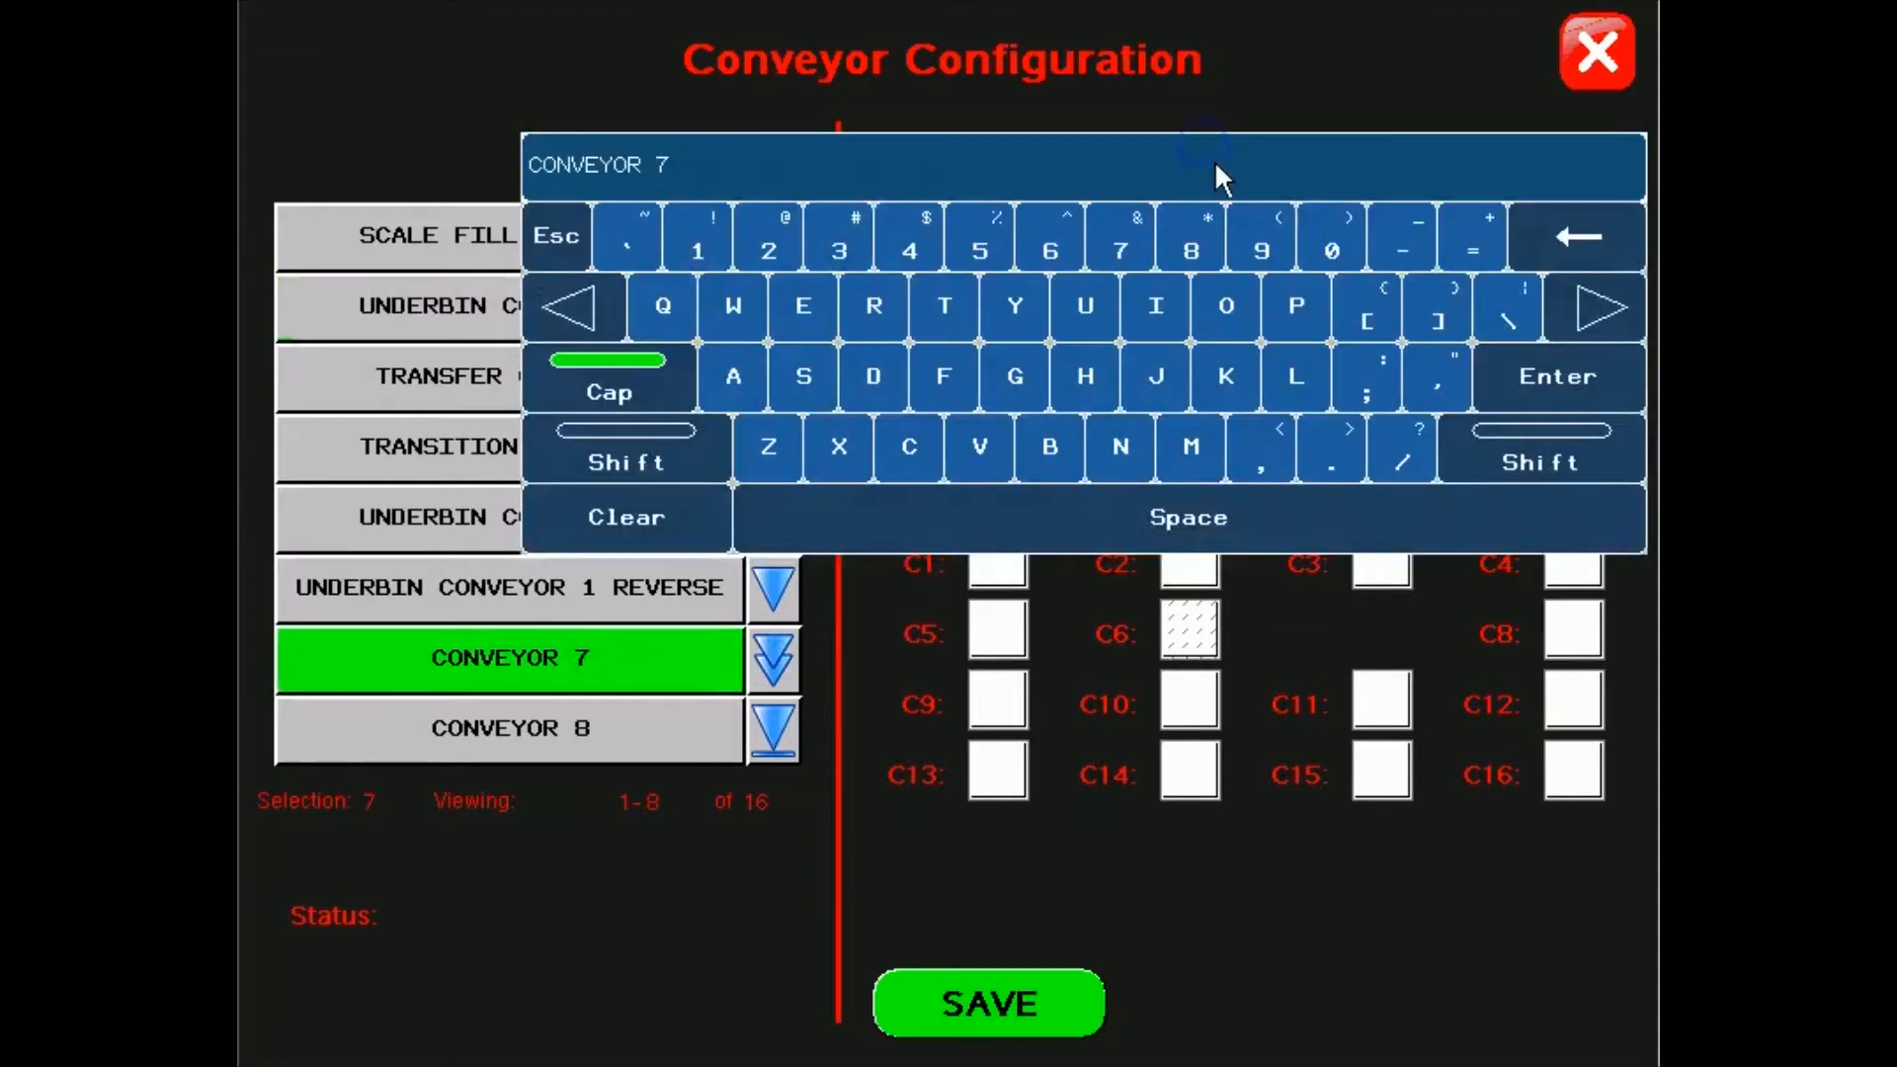
type("UNDERBIN")
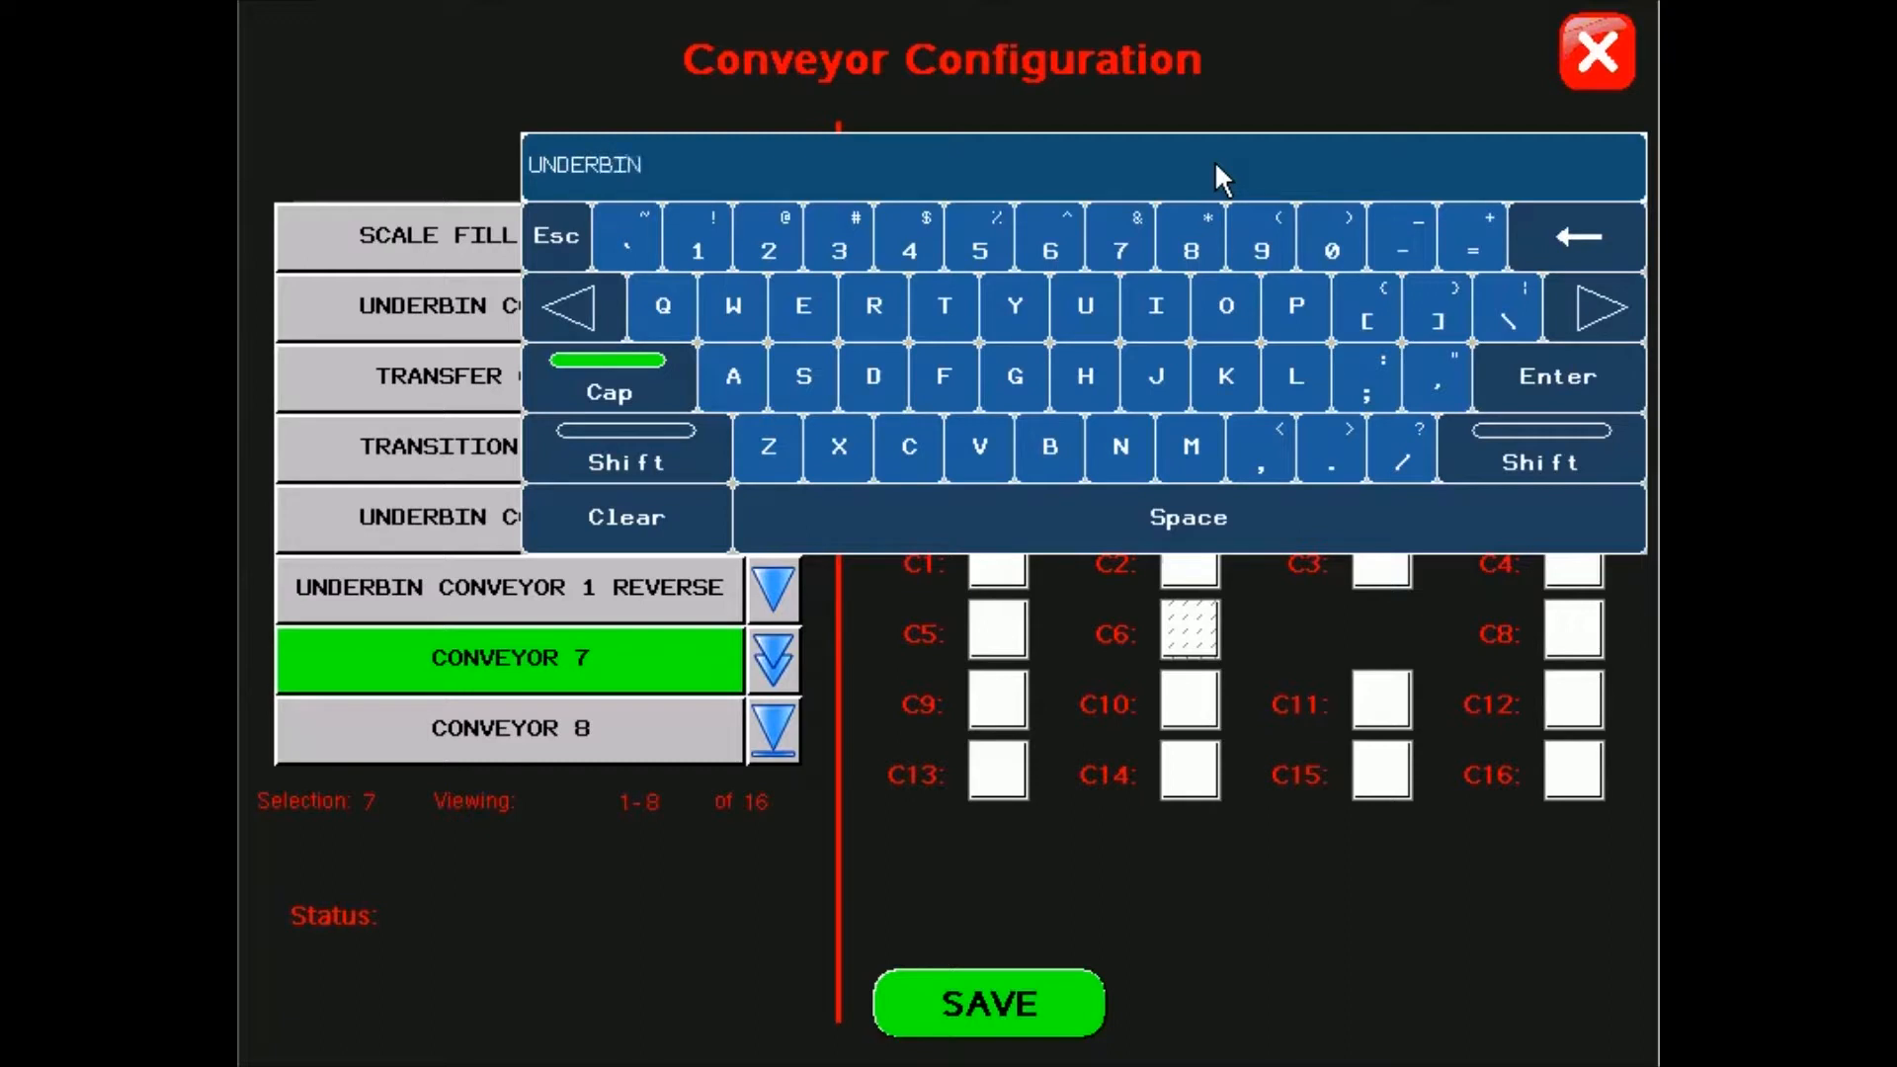
type(" CONVEYOR")
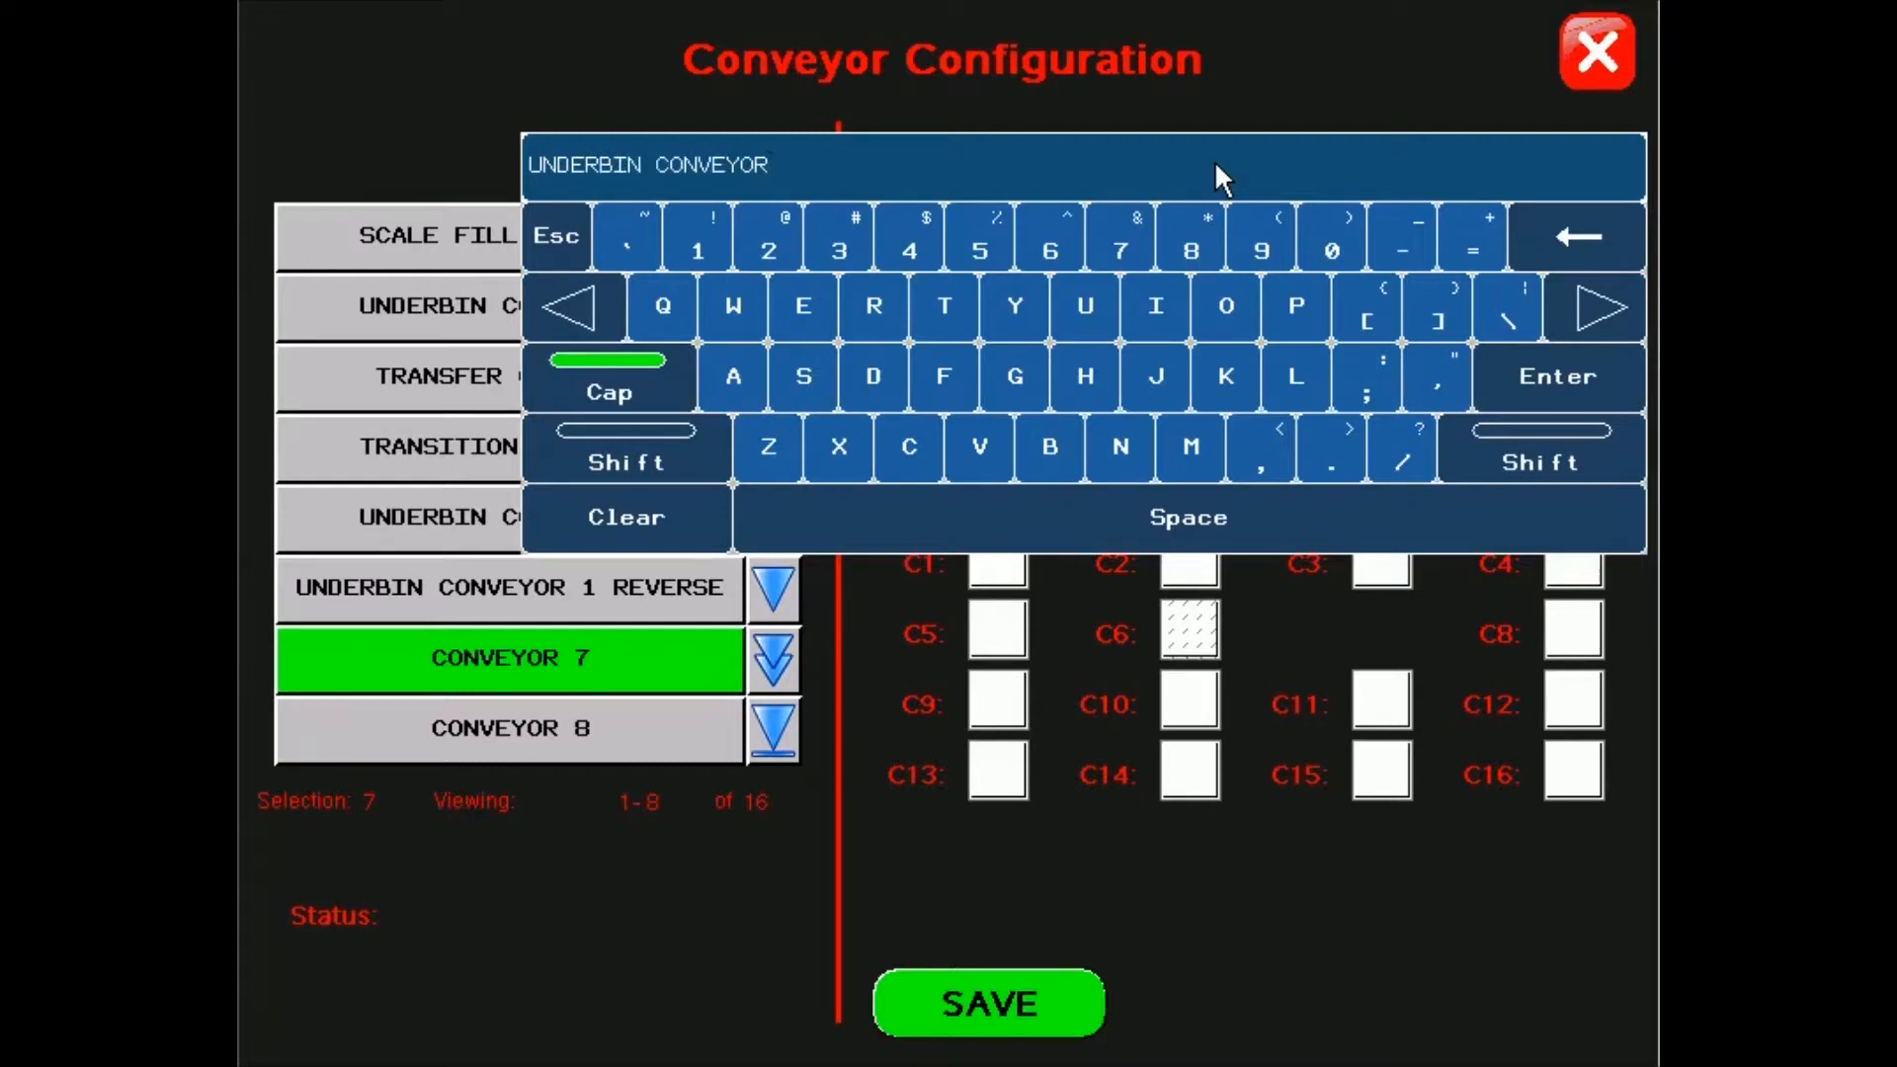
type(" 2 REVERSE")
key("Return")
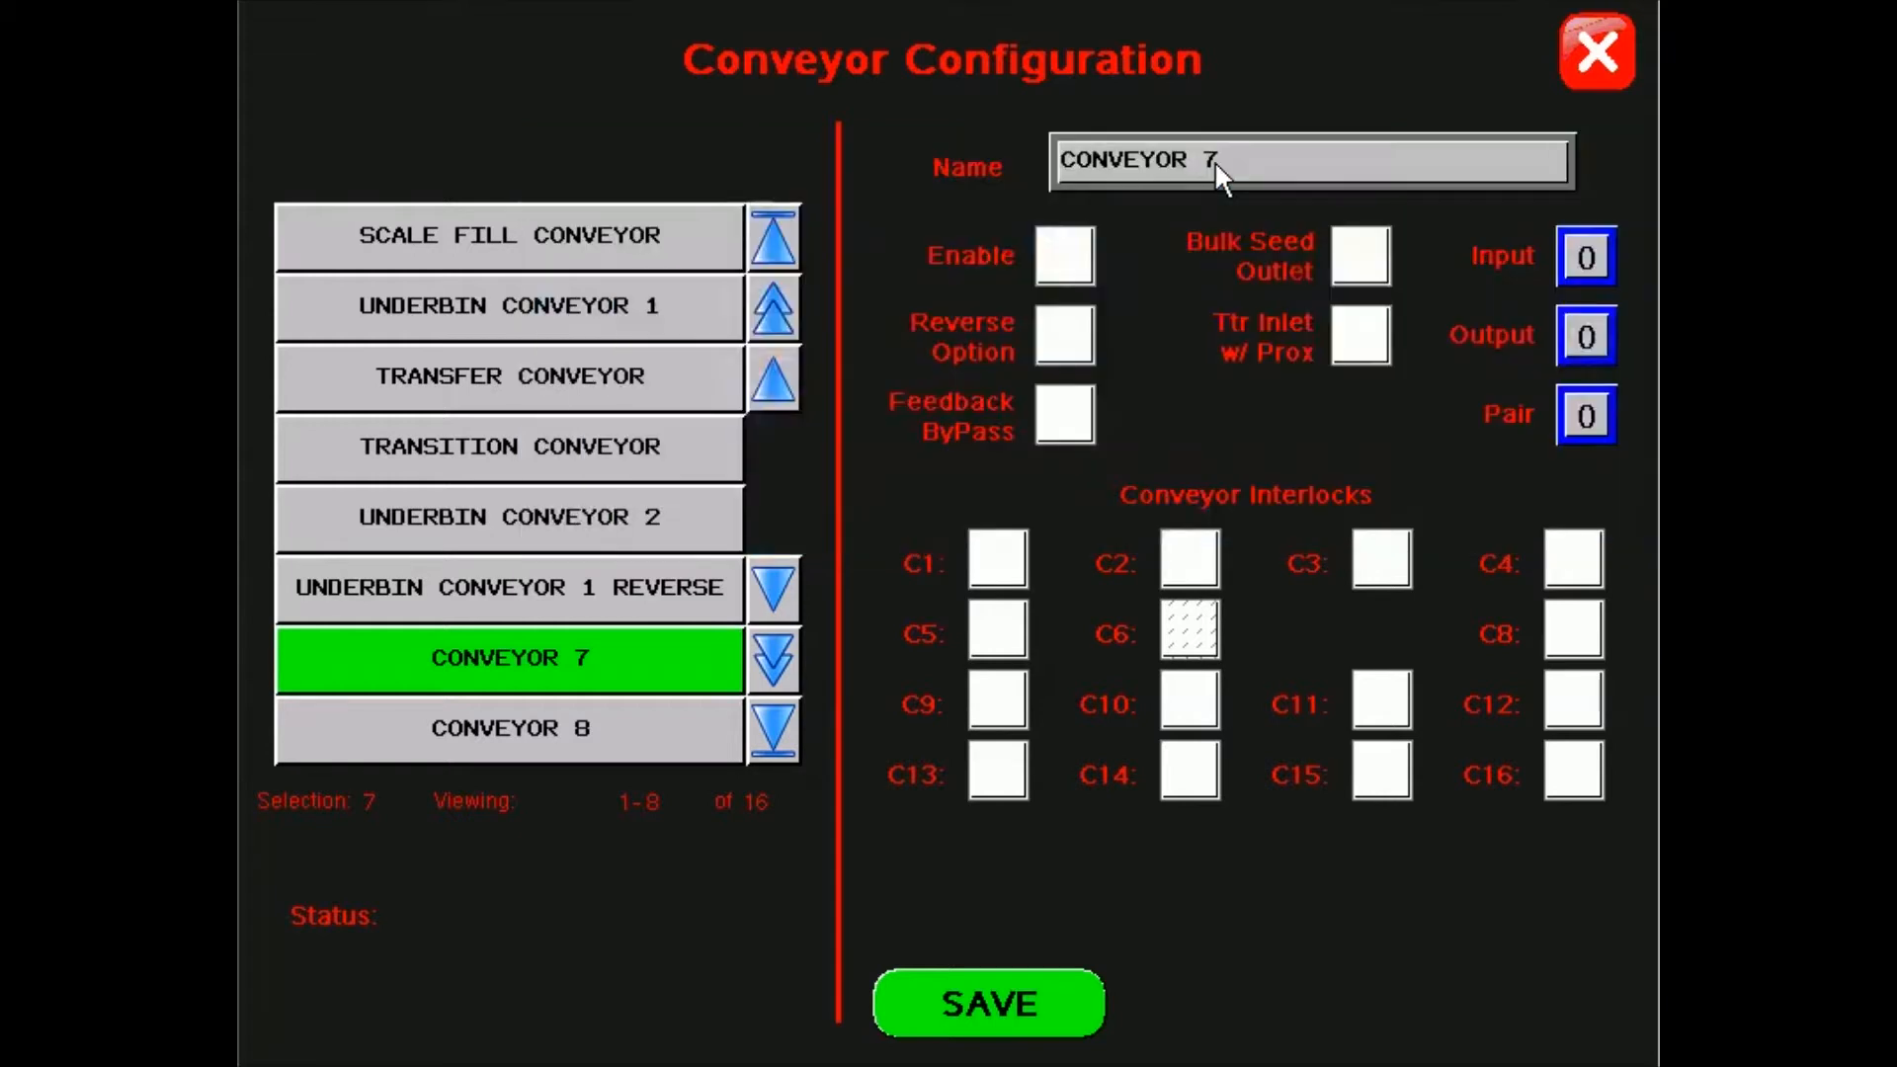
left_click(1067, 255)
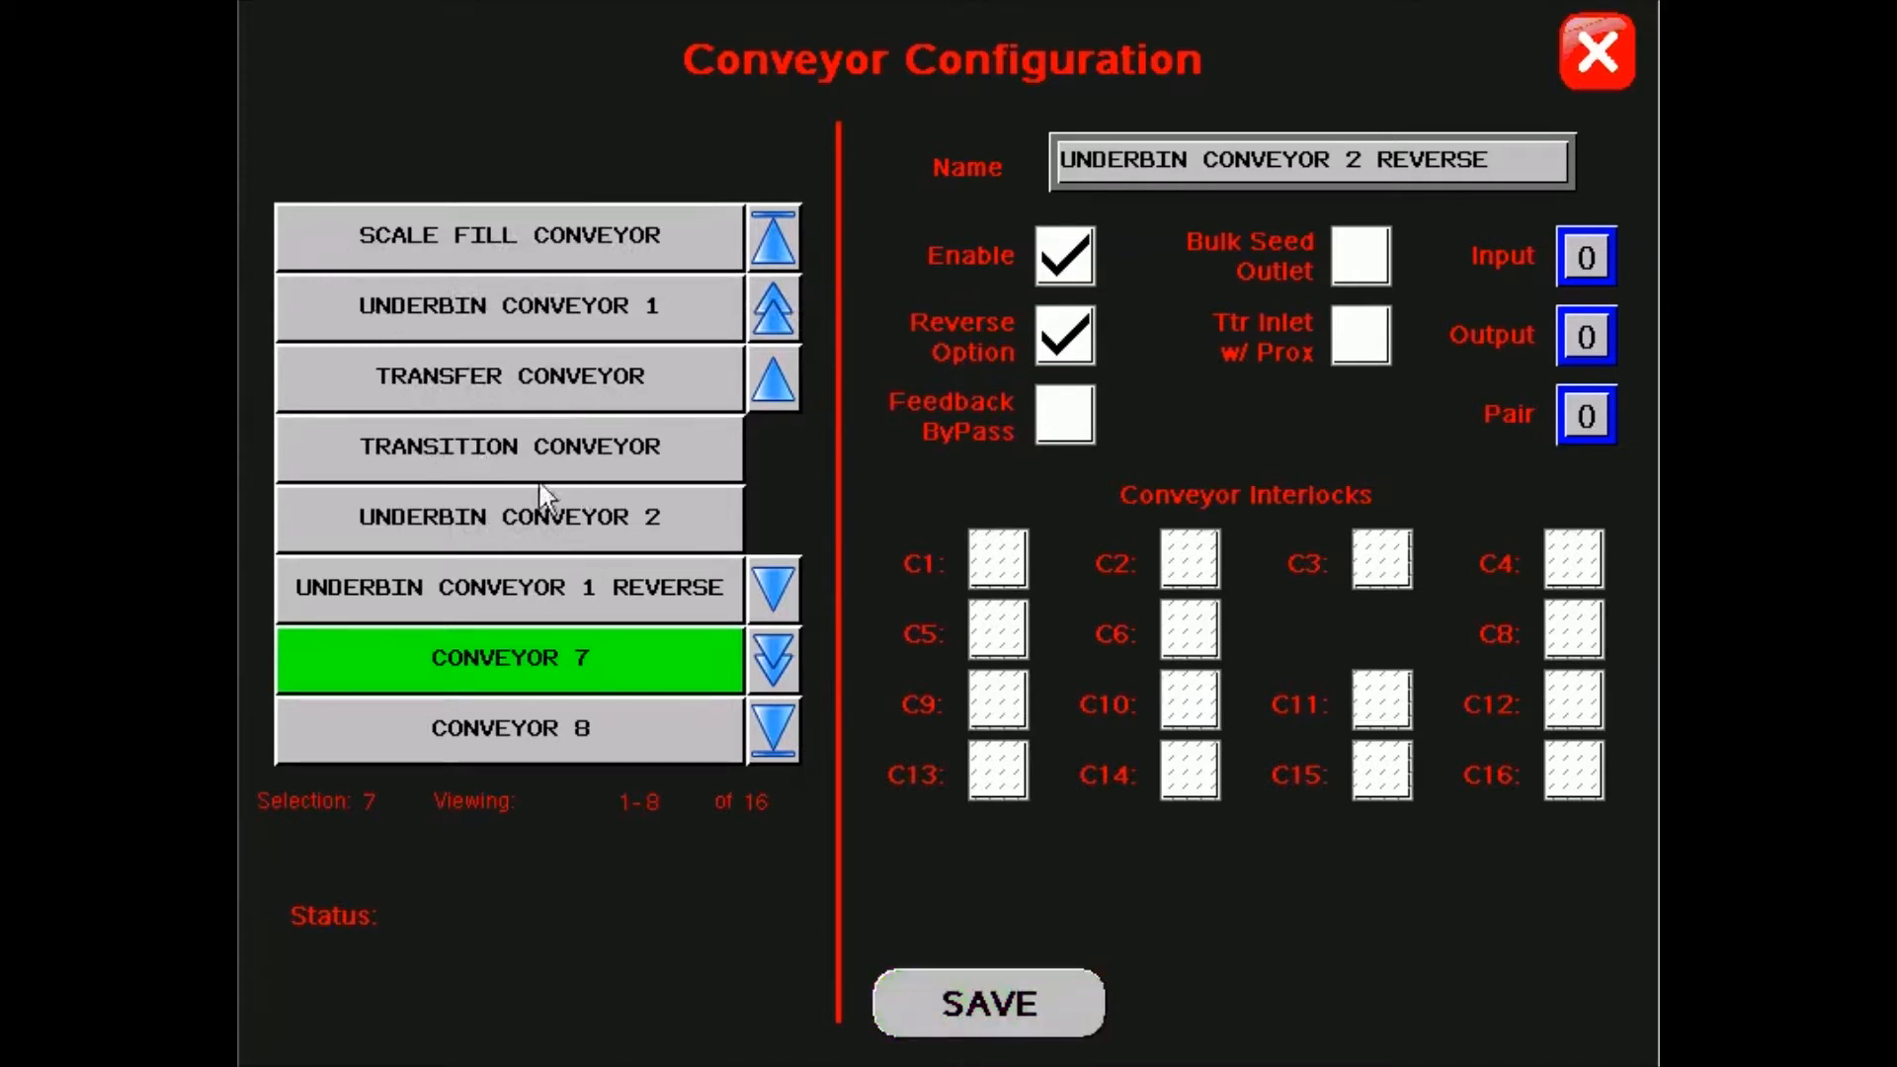
Step: Set Underbin Conveyor 2 Reverse's pair to 5
left_click(1578, 416)
type("5")
key("Return")
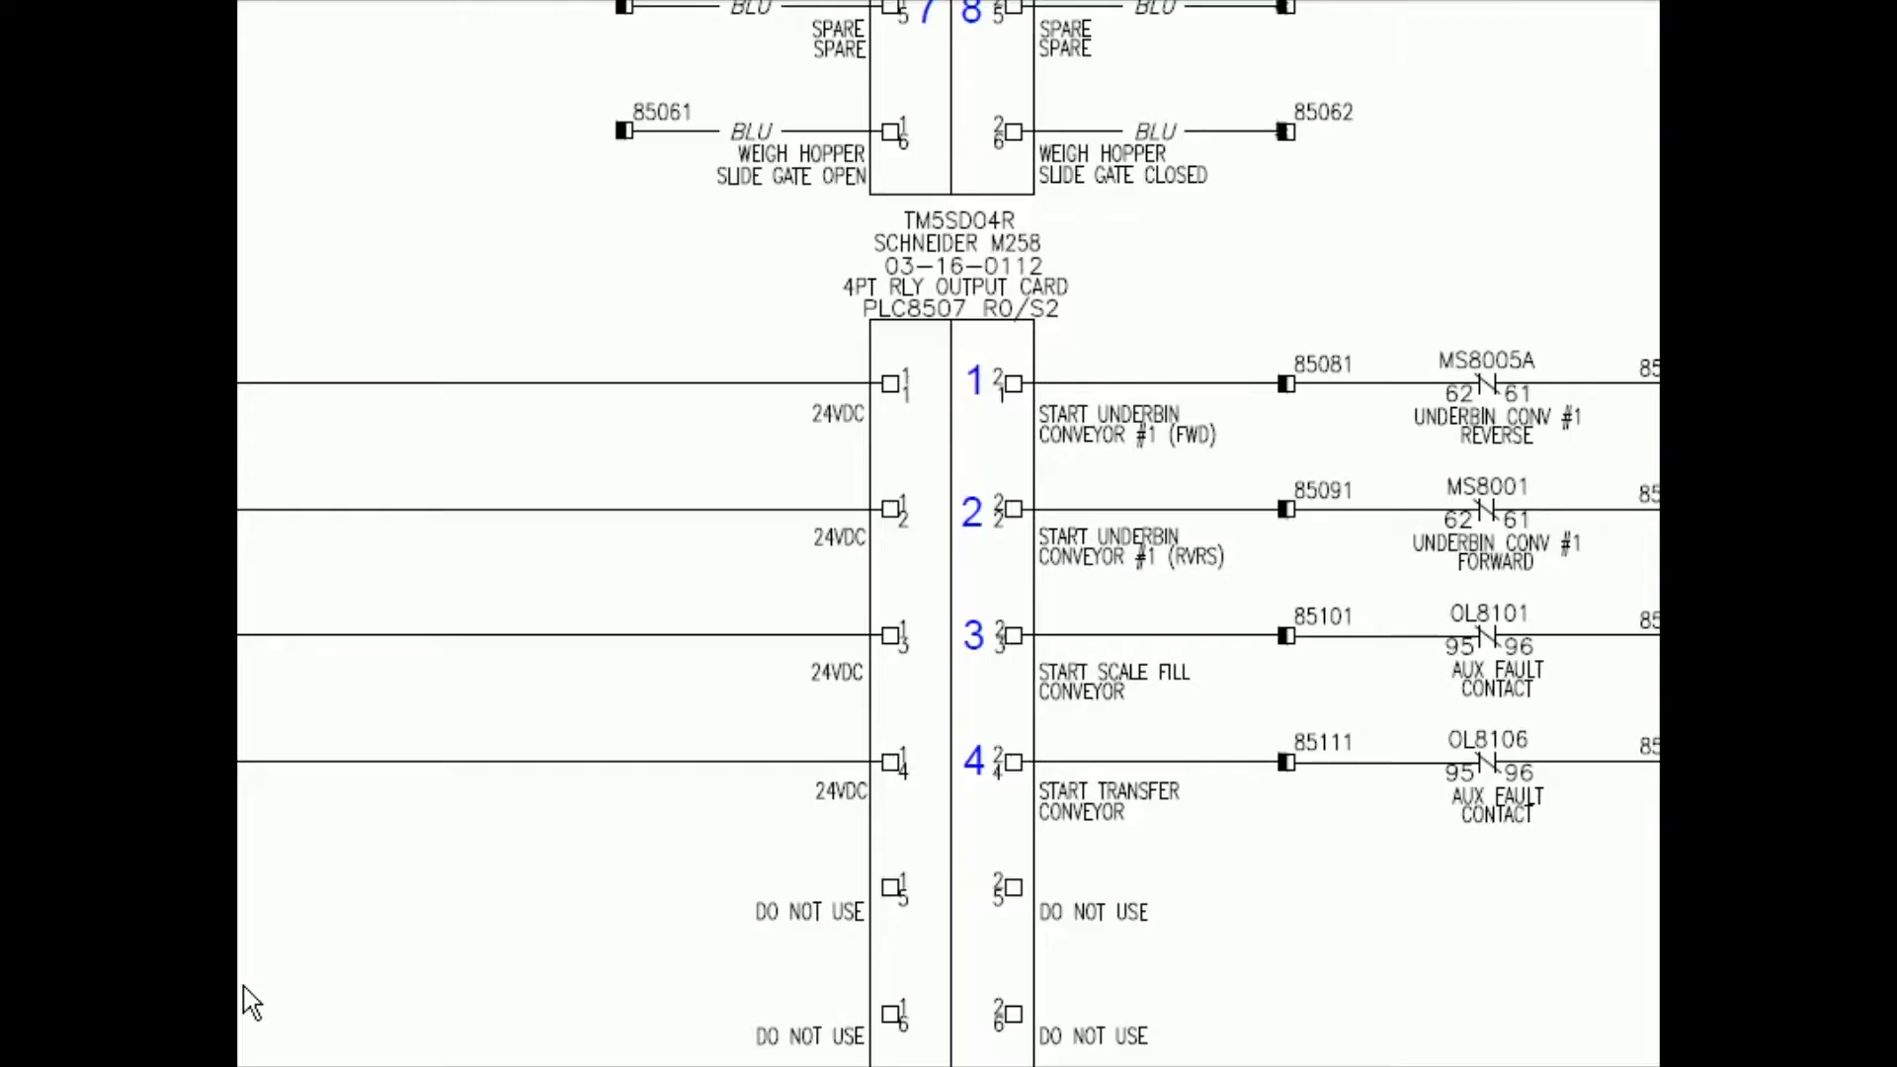
Step: Examine the PLC input and output cards in the wiring drawing for Underbin Conveyor 2's running input and reverse start output numbers
scroll(962, 245, "up", 3)
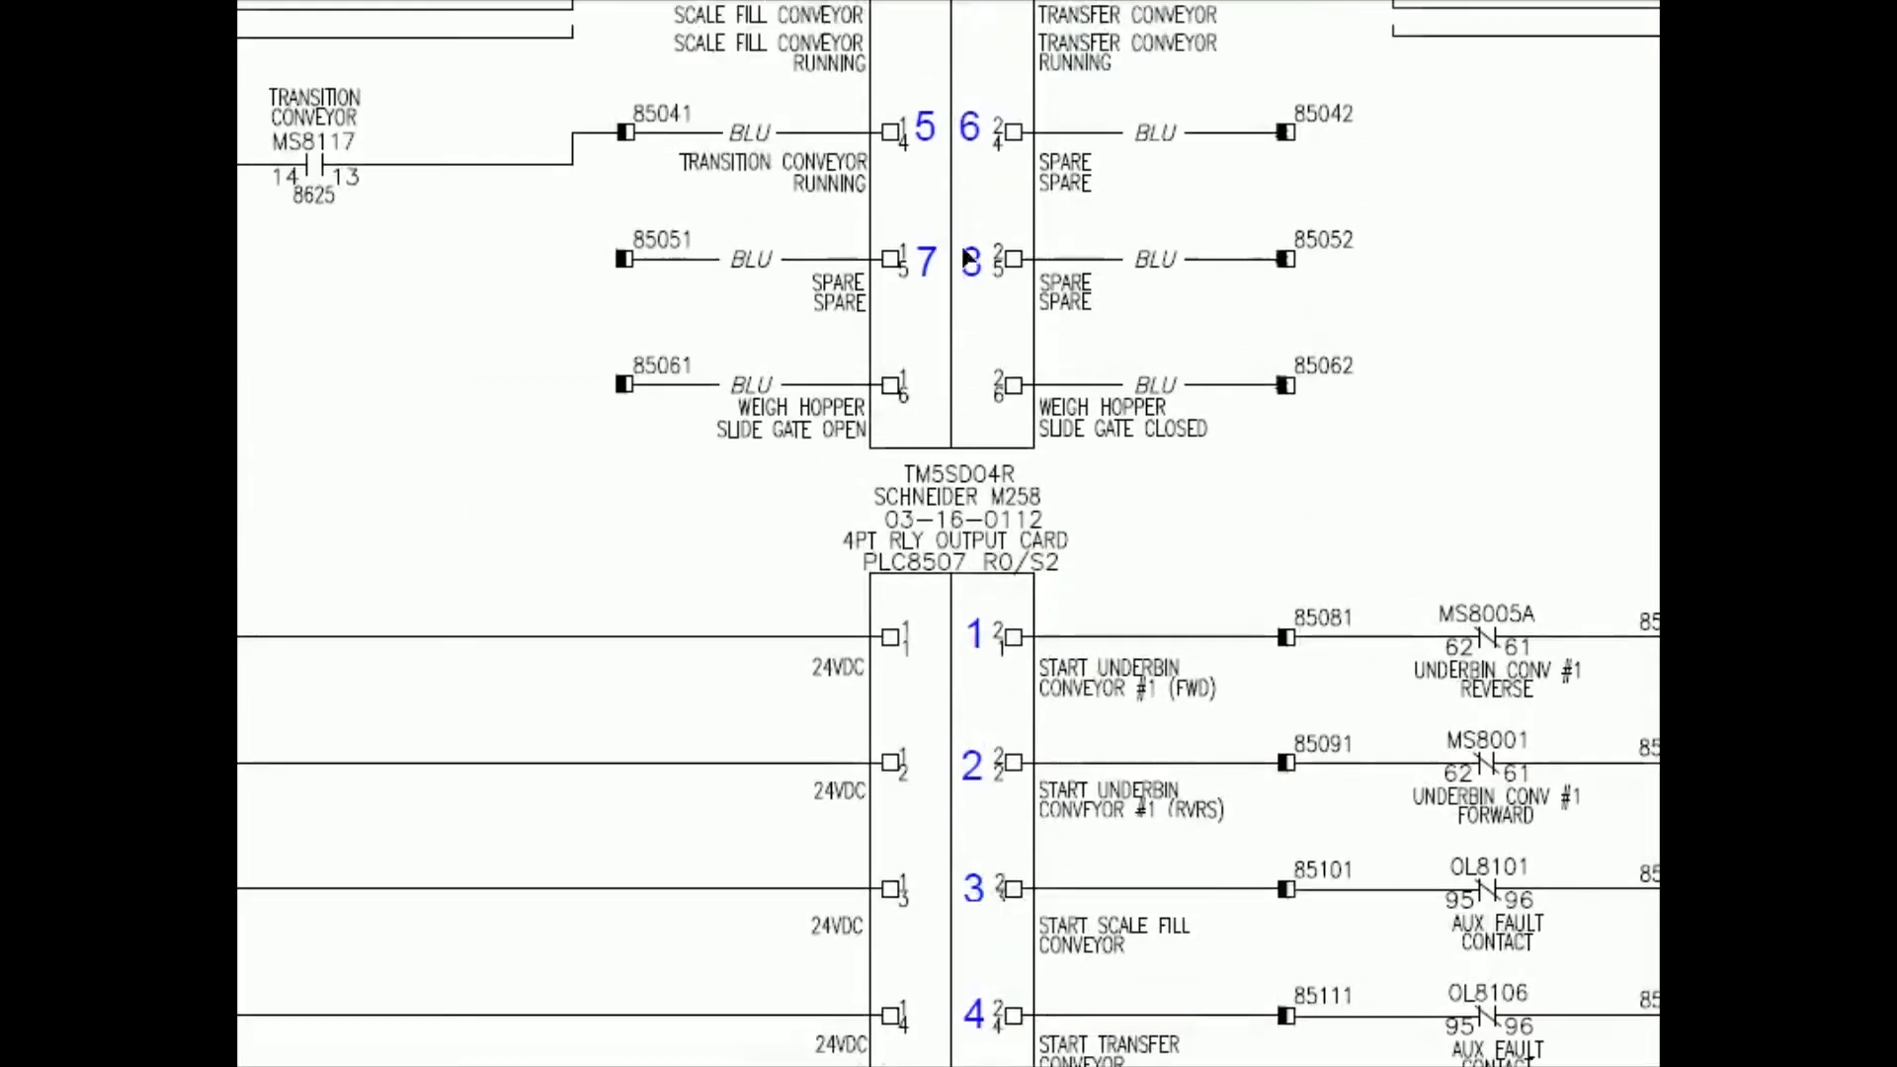
scroll(962, 245, "up", 1)
scroll(963, 245, "up", 1)
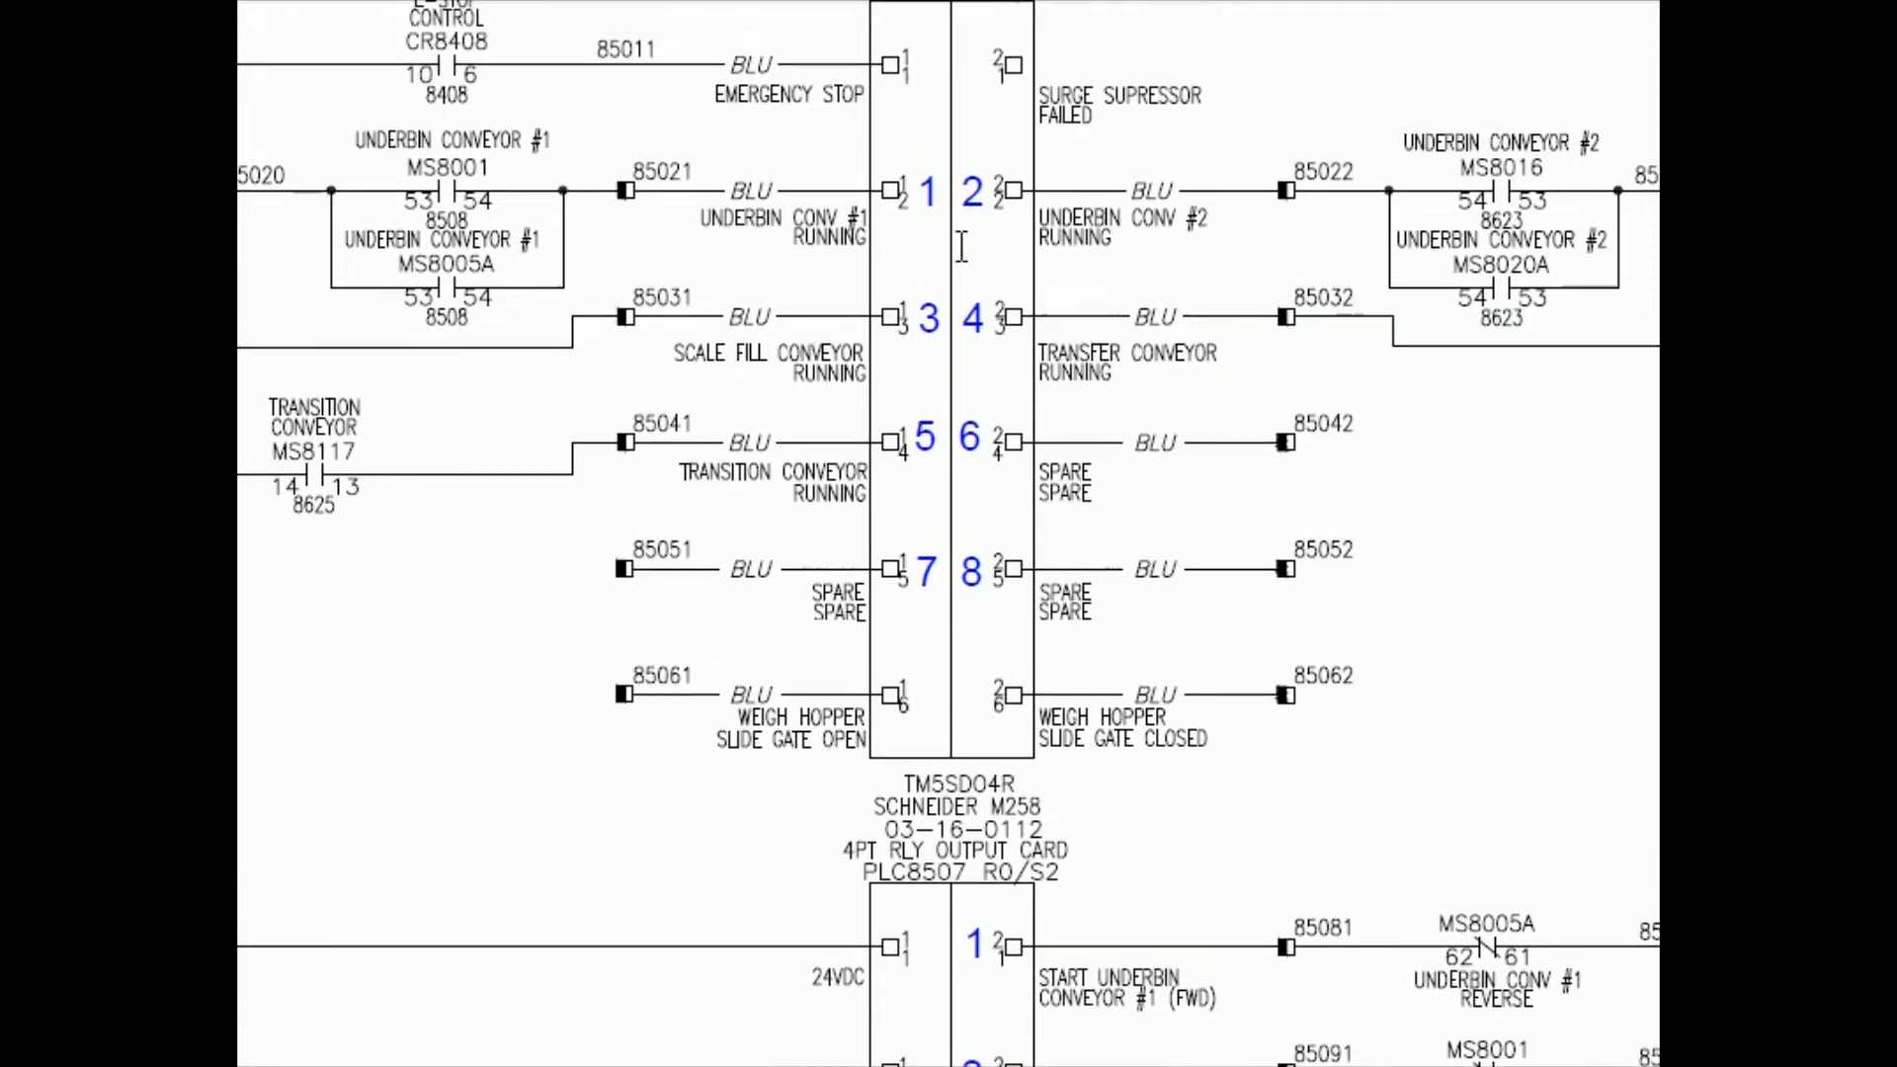
scroll(820, 252, "up", 2)
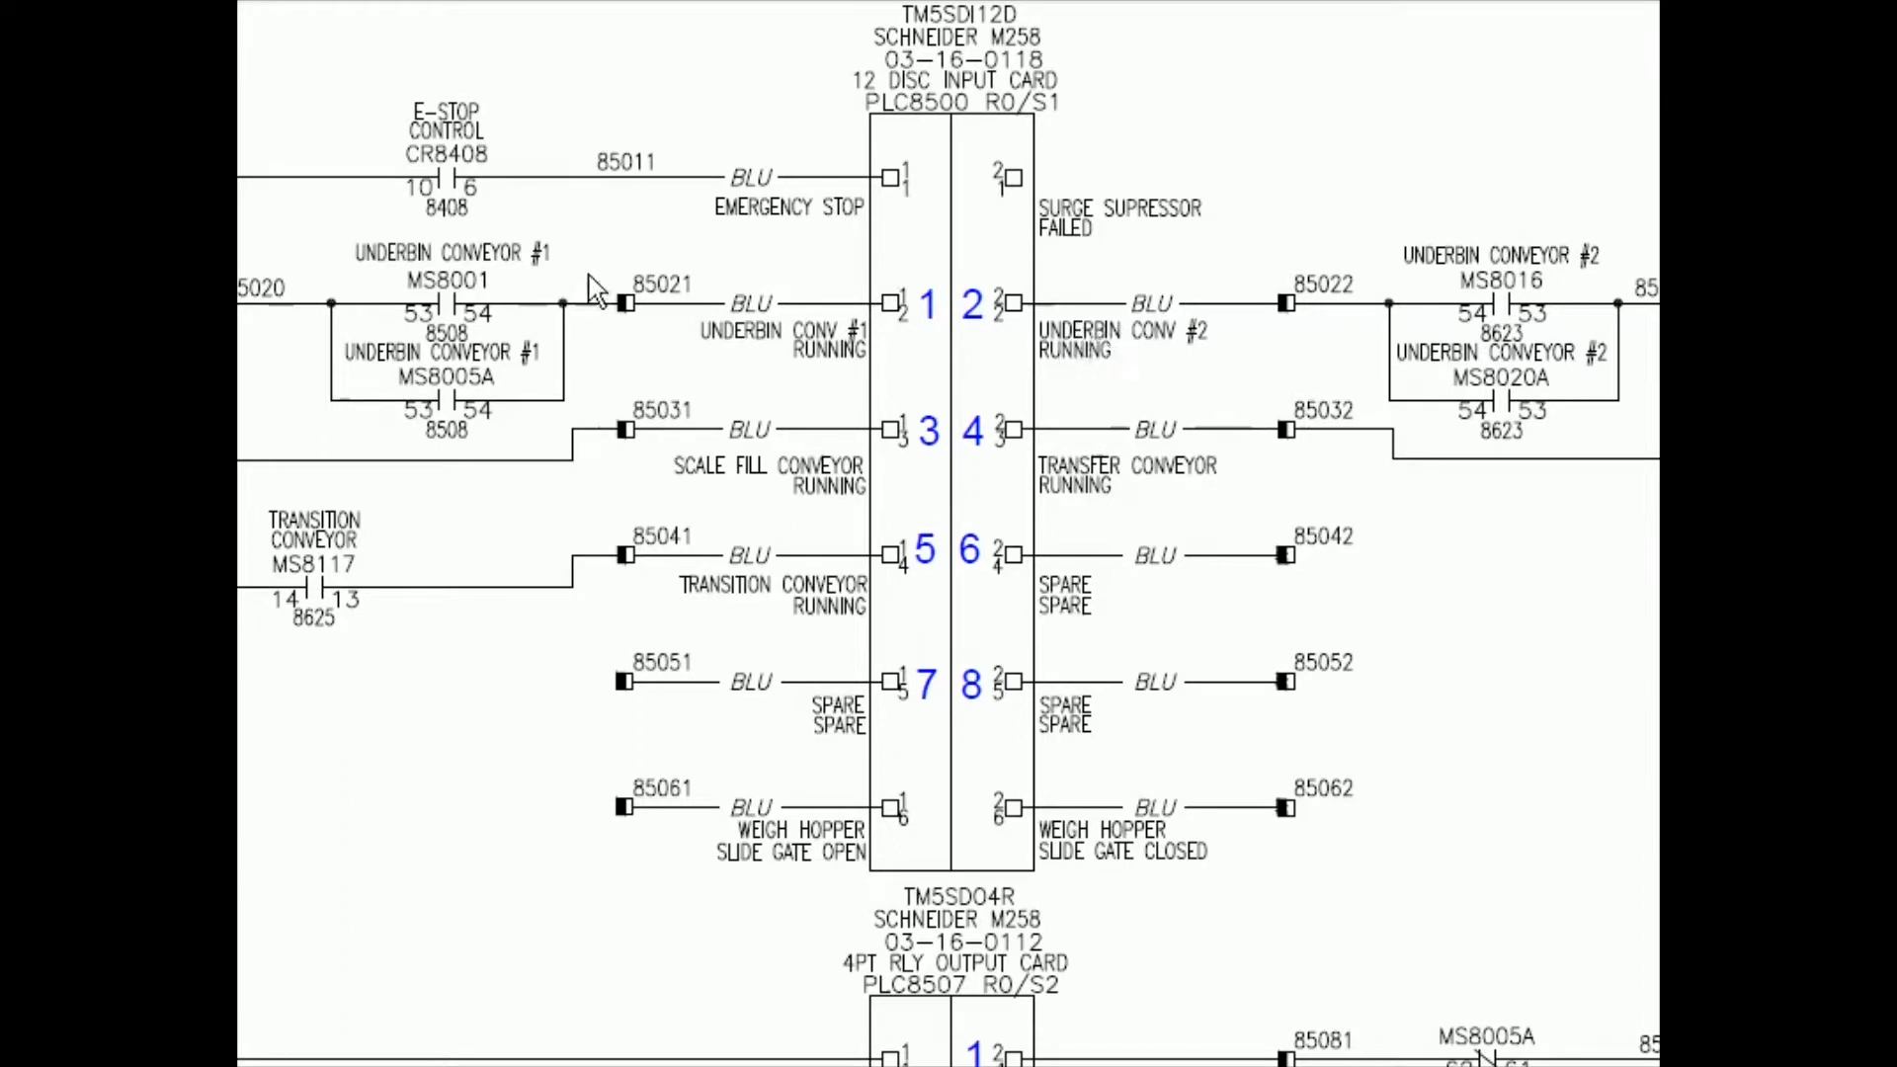
left_click(242, 94)
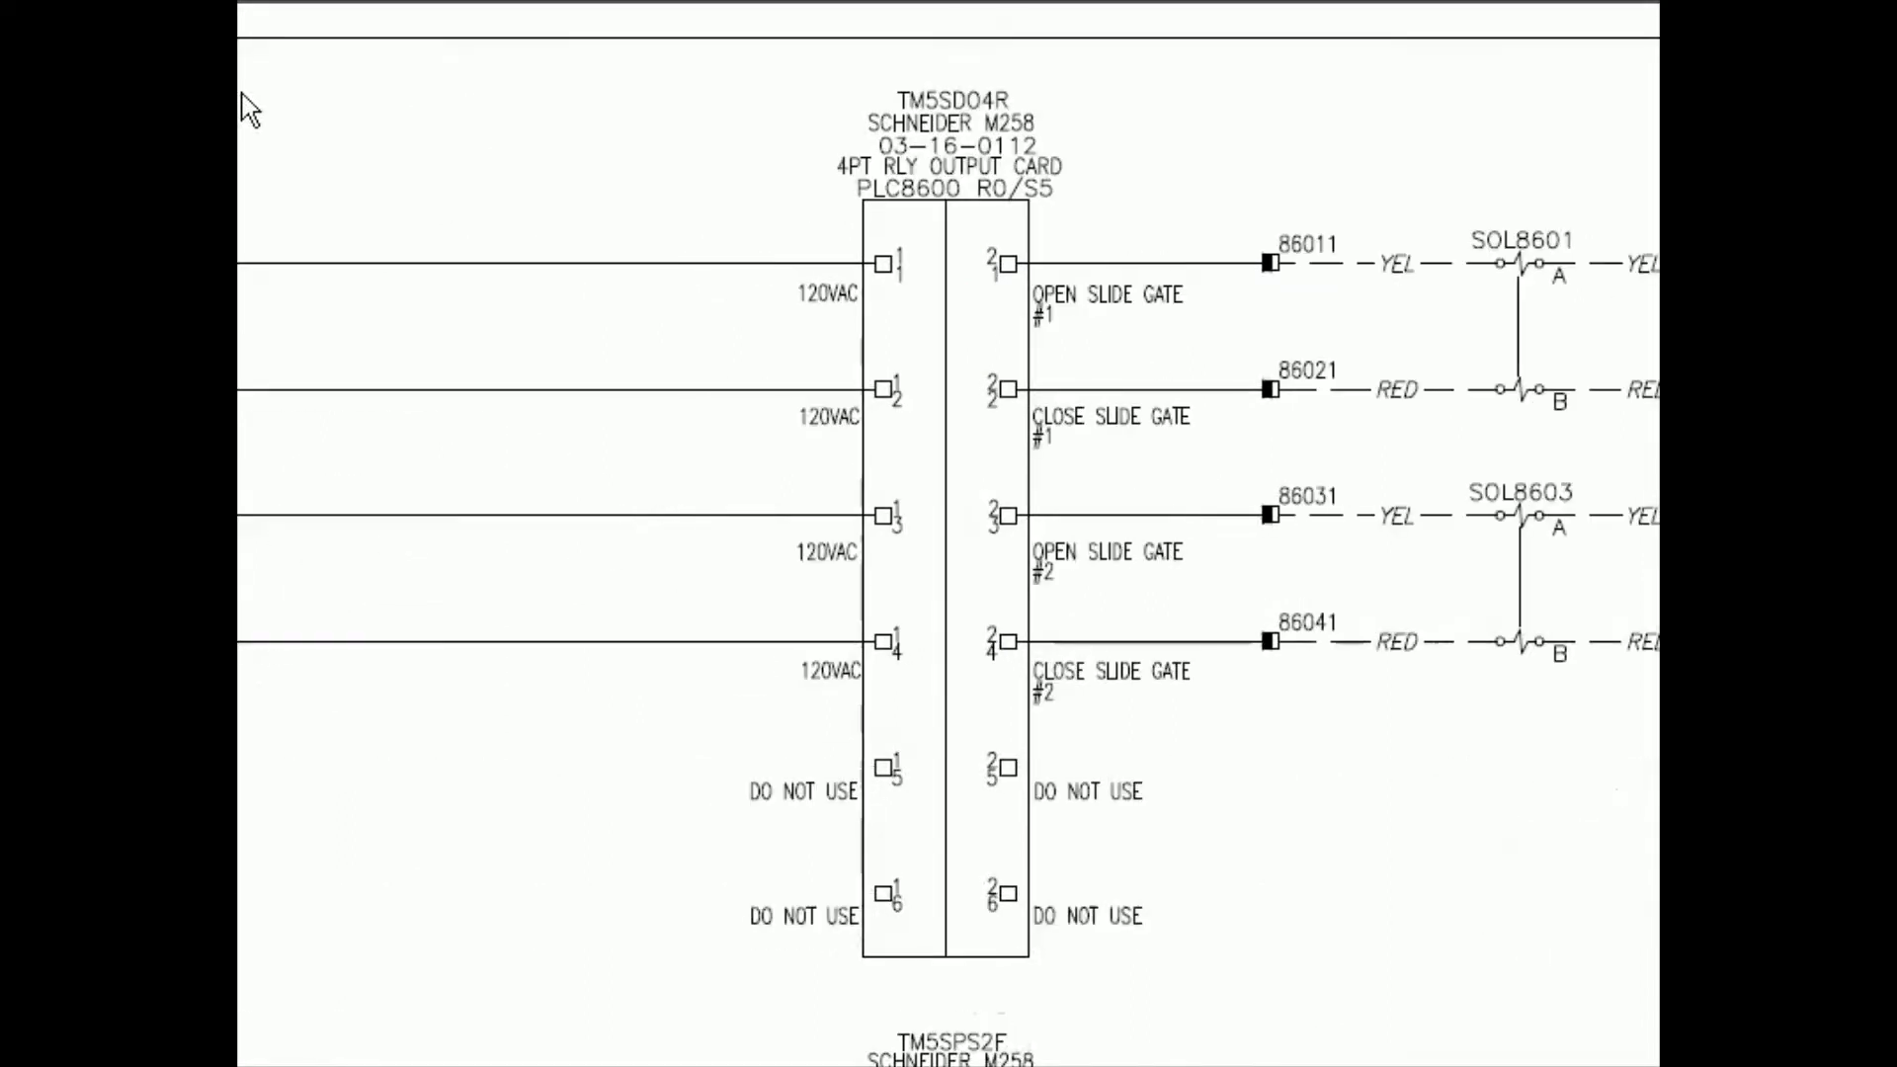
left_click(242, 94)
scroll(921, 600, "down", 7)
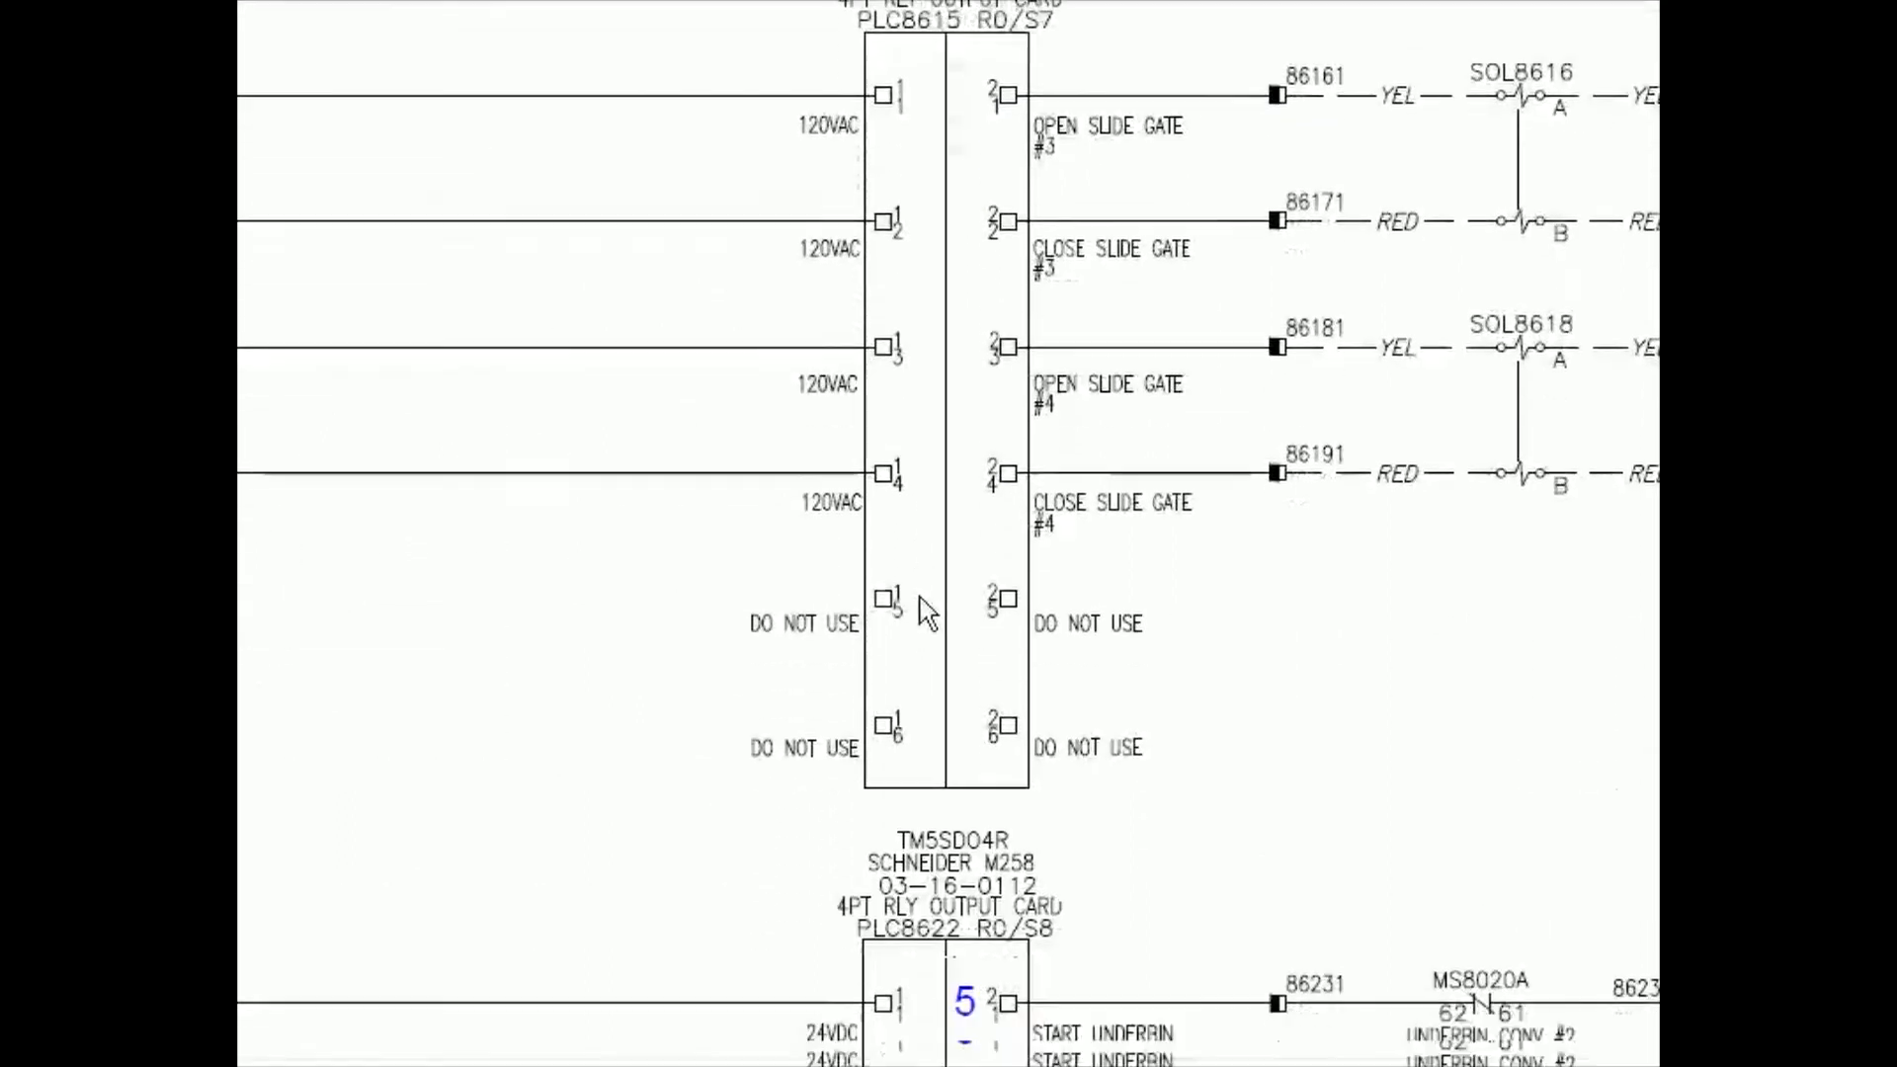
scroll(919, 593, "down", 2)
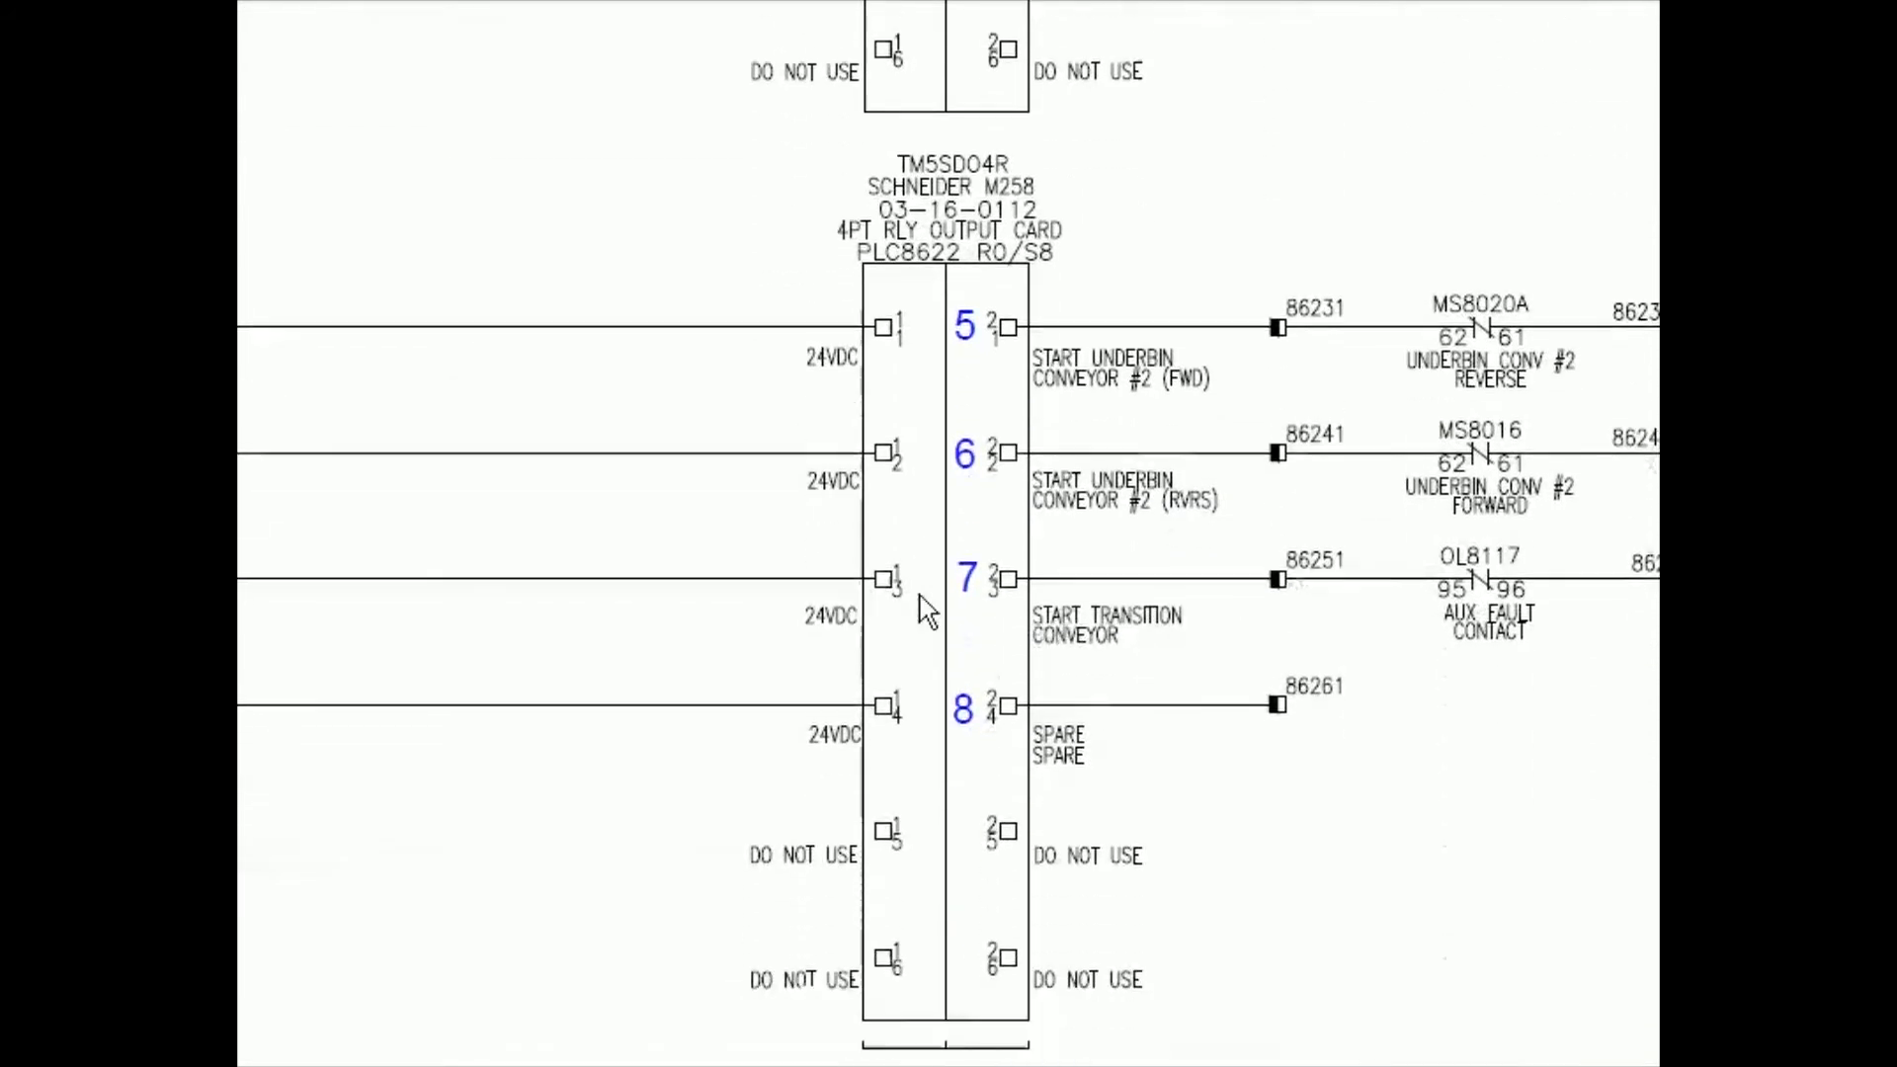
scroll(924, 602, "down", 1)
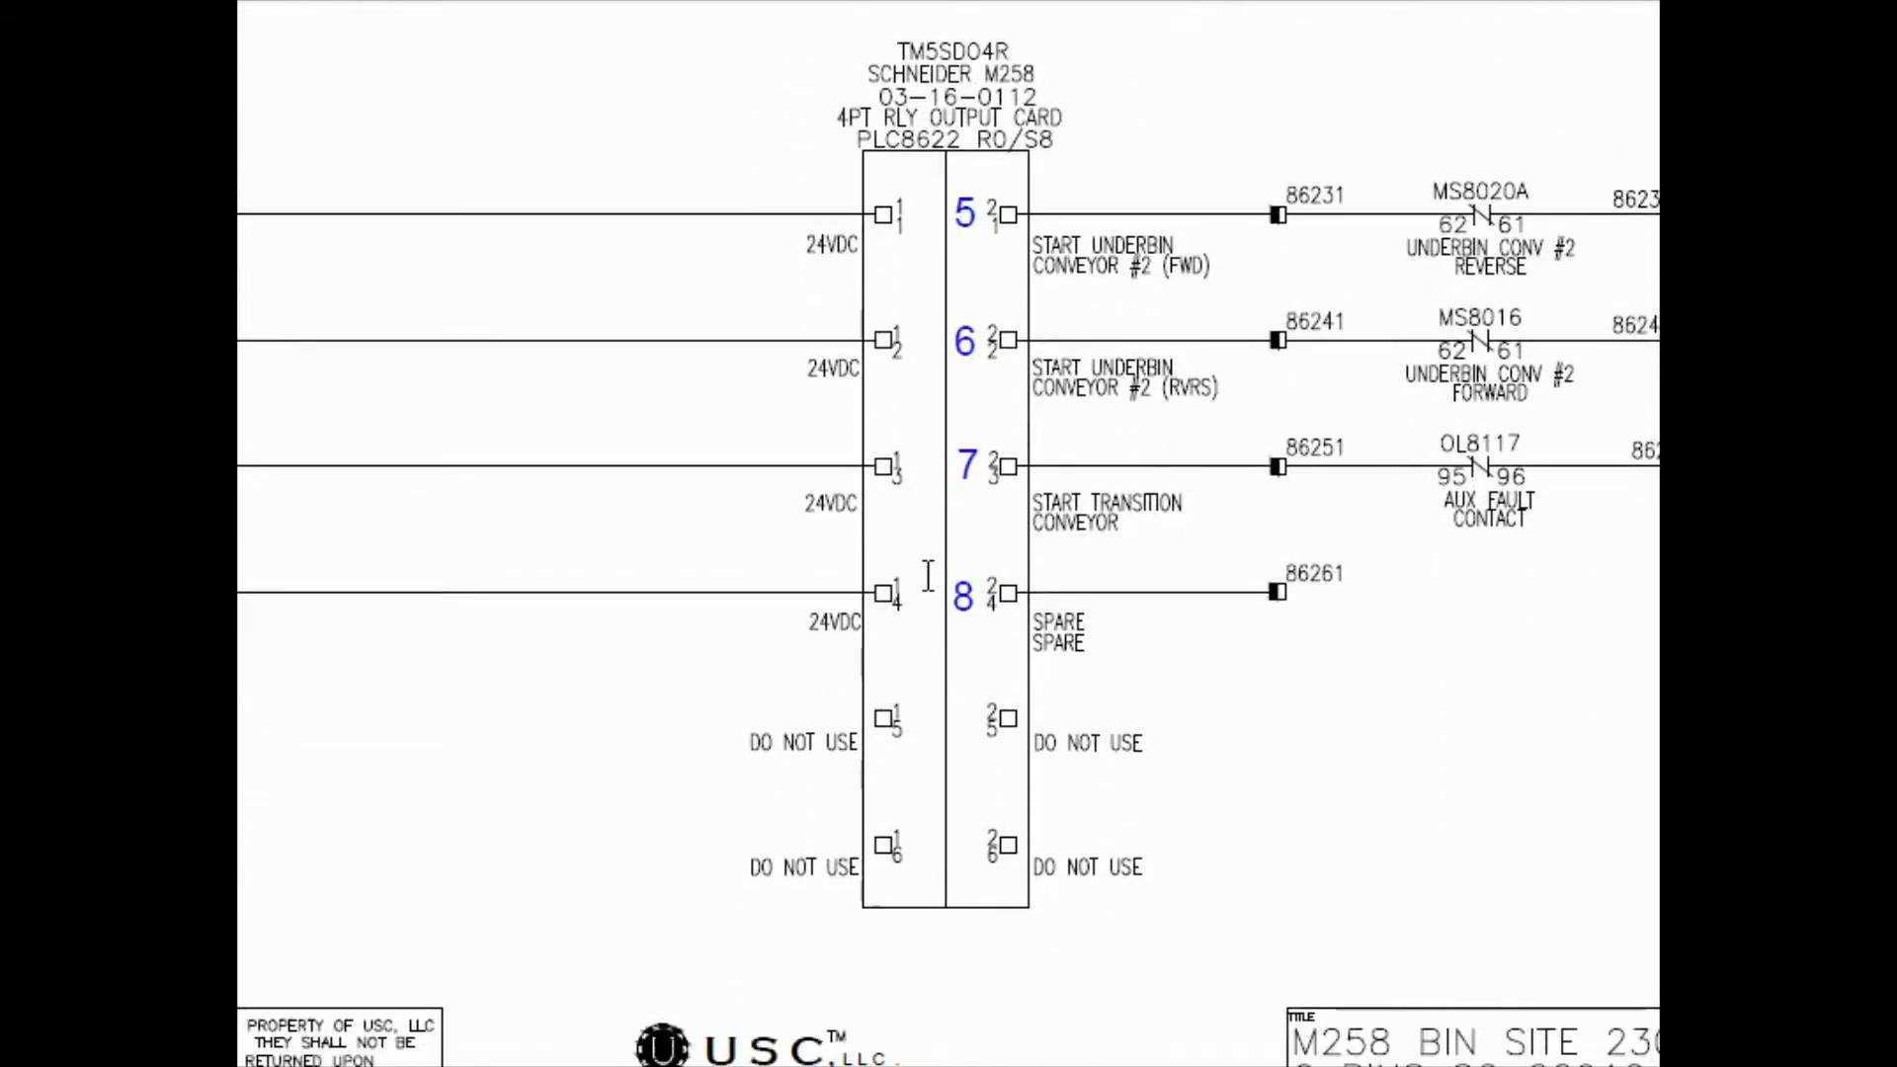
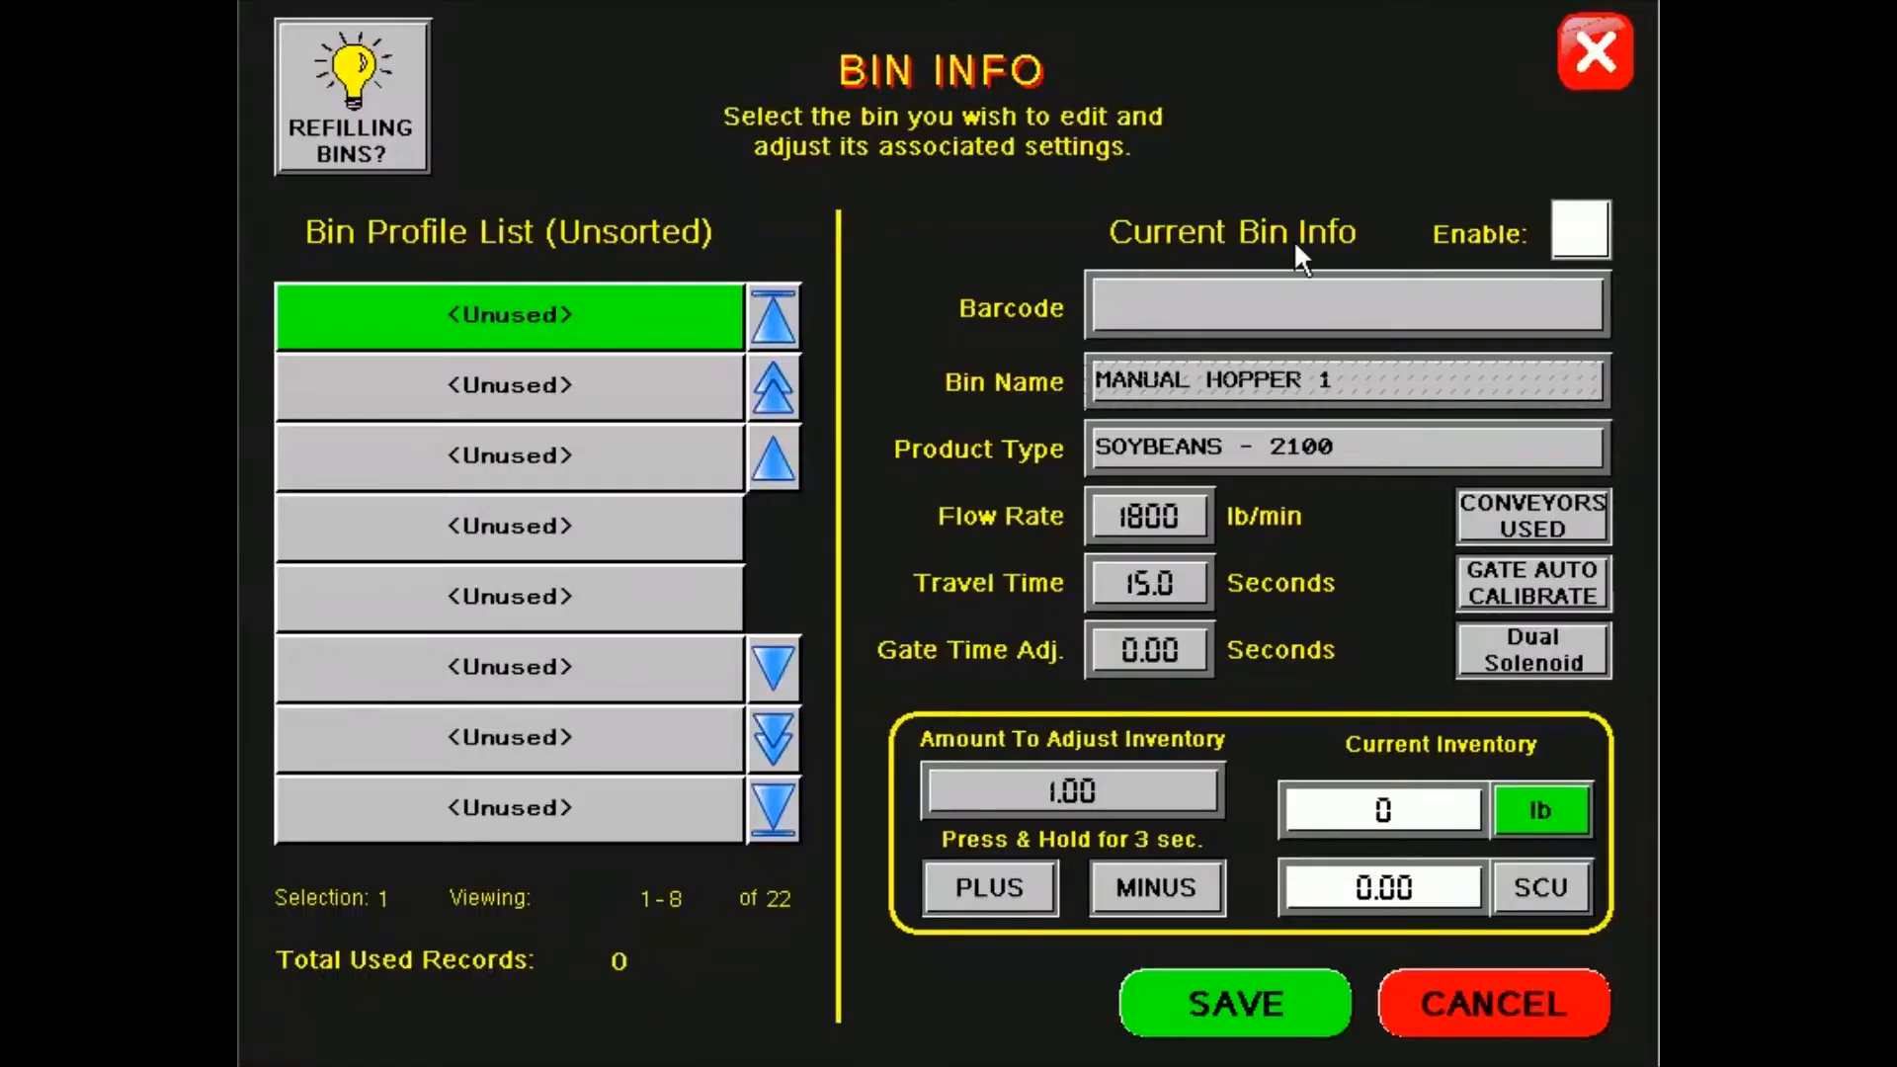
Step: Enable the MANUAL HOPPER 1 bin, assign conveyors C1 and C2 to it according to the layout drawing, and save it
left_click(1581, 235)
left_click(1520, 500)
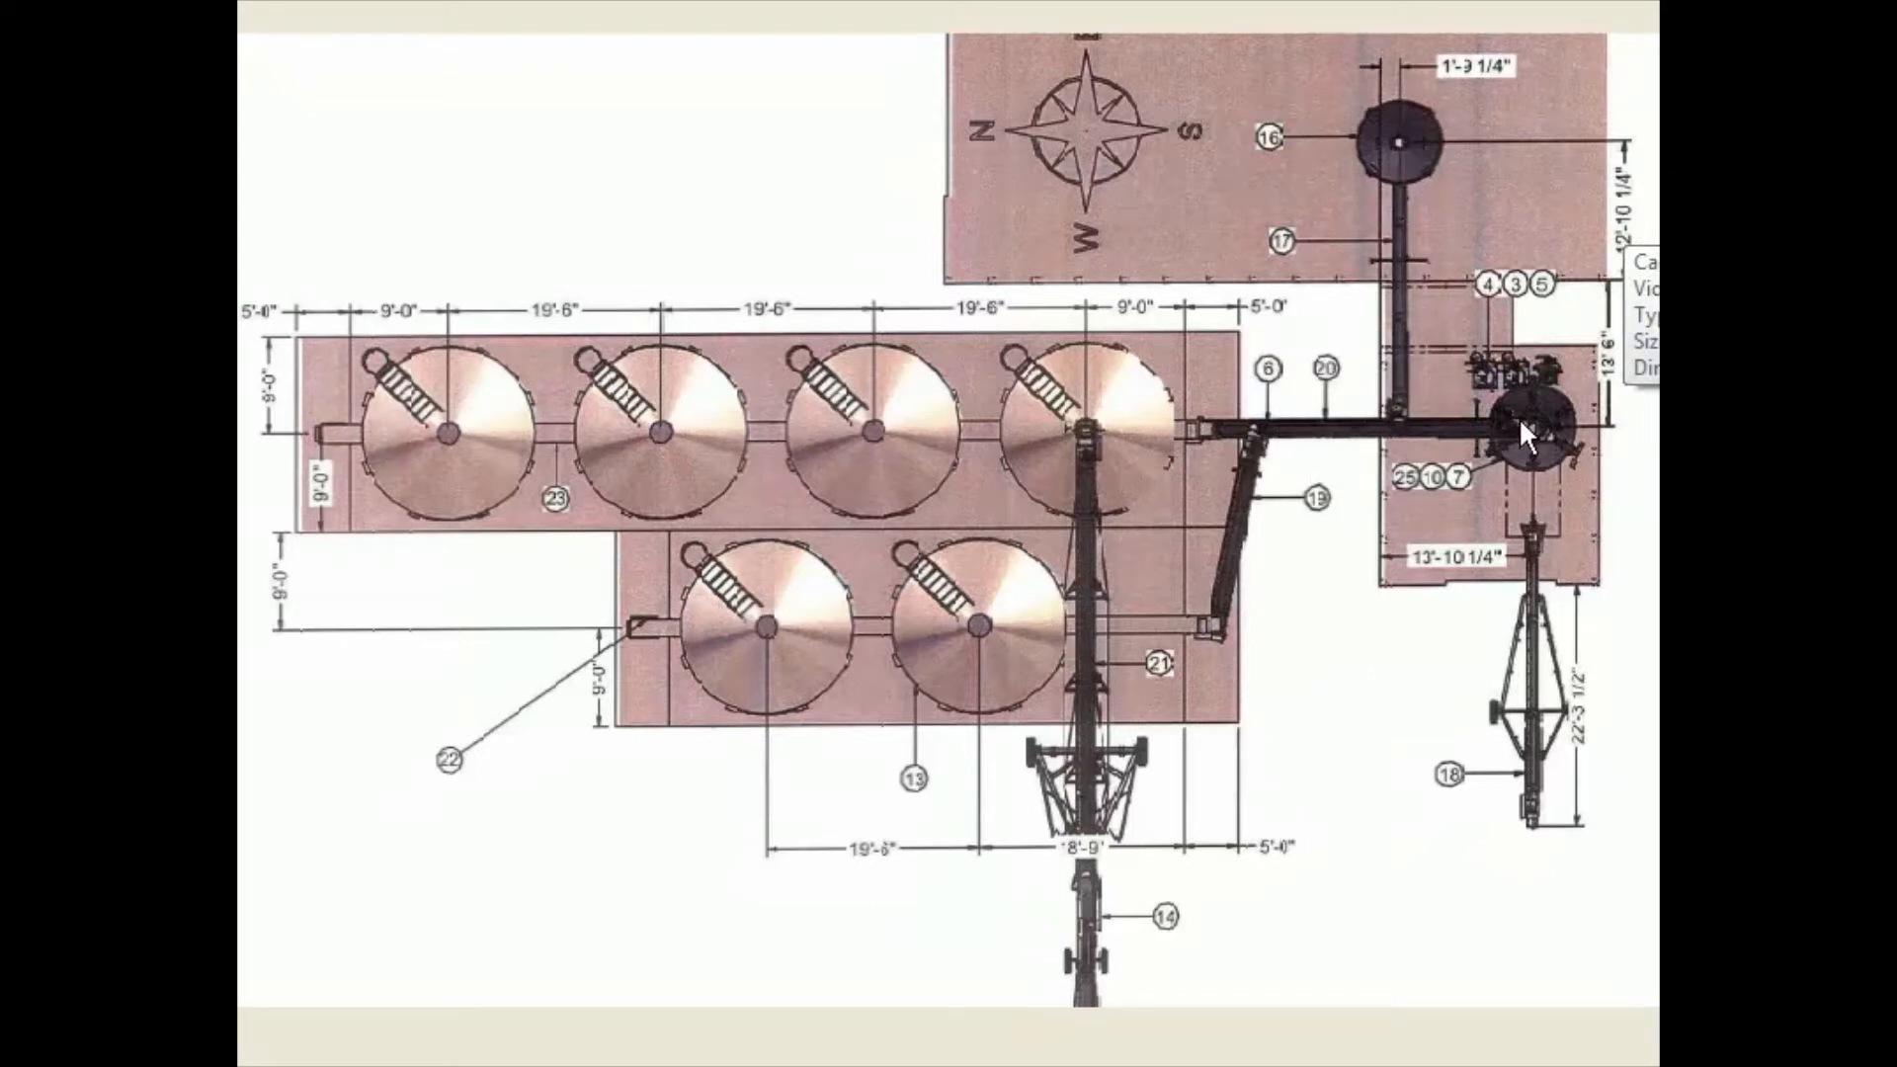
key("alt+Tab")
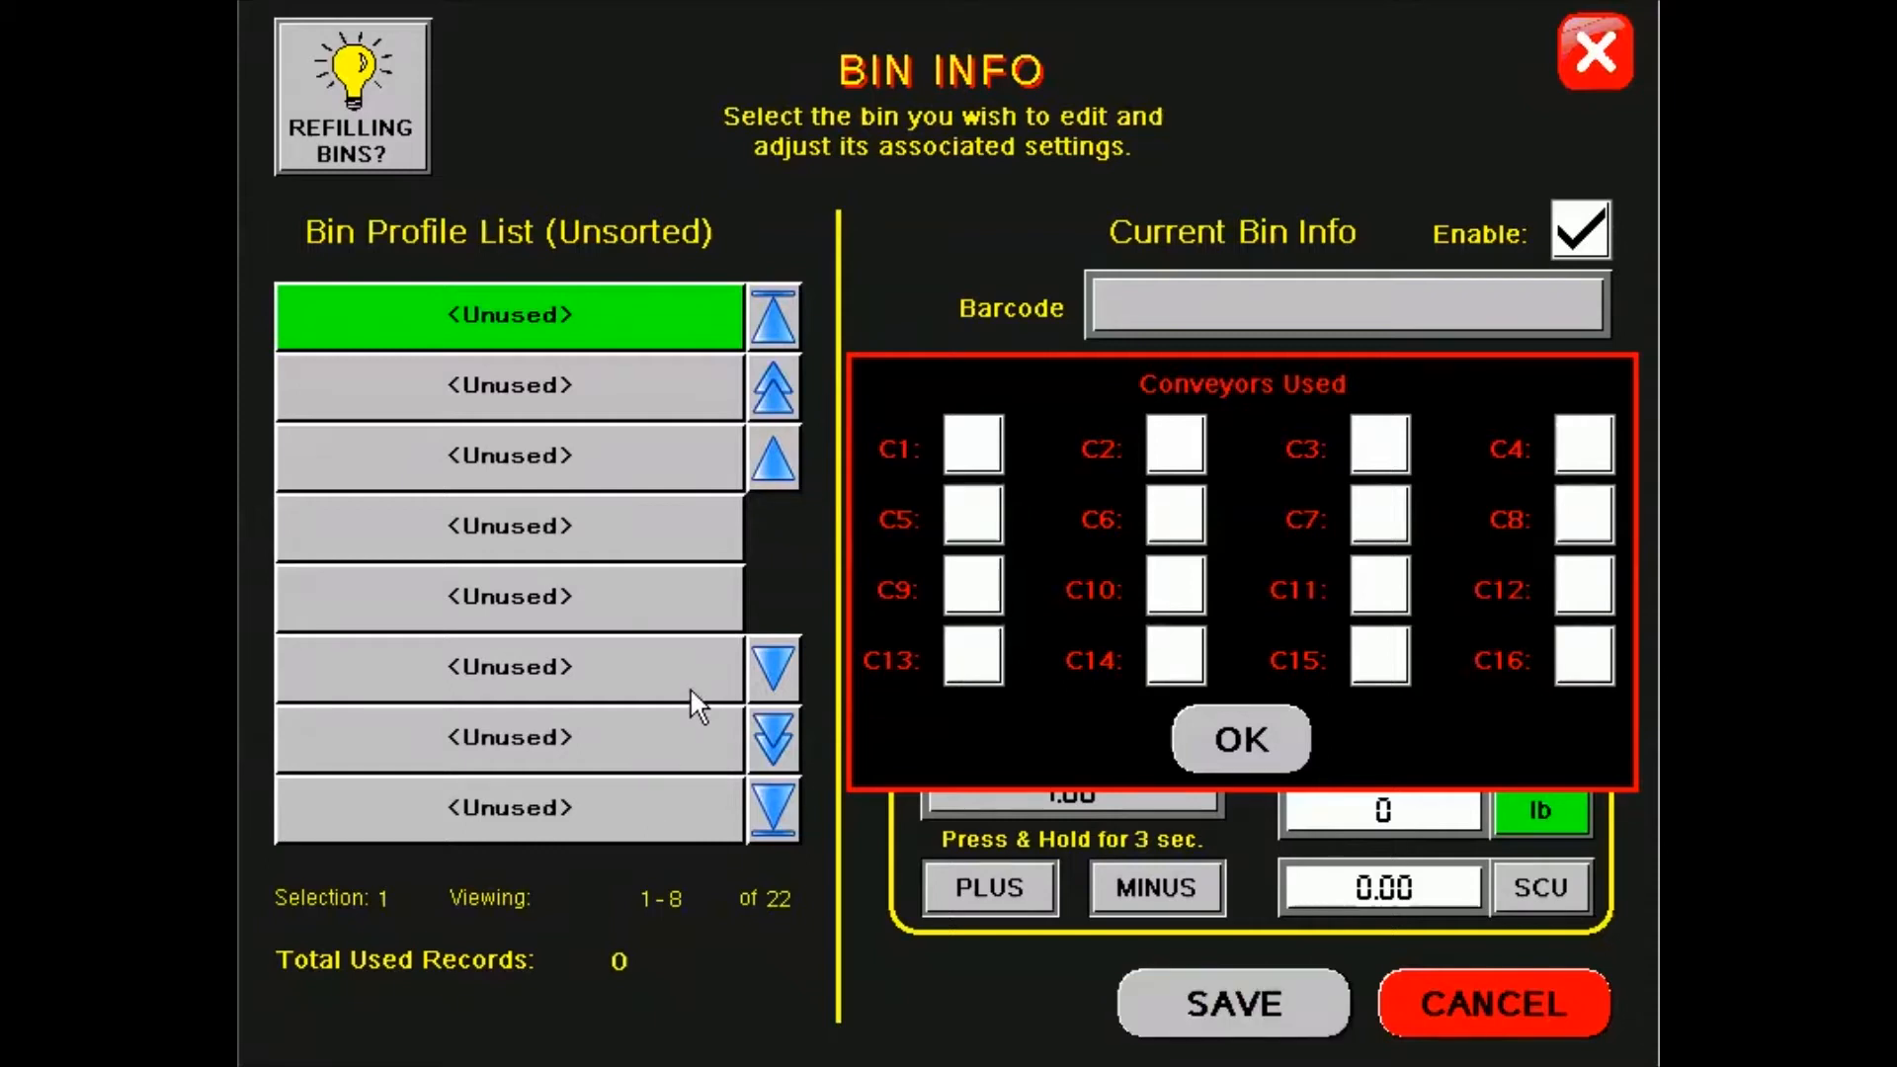
left_click(972, 450)
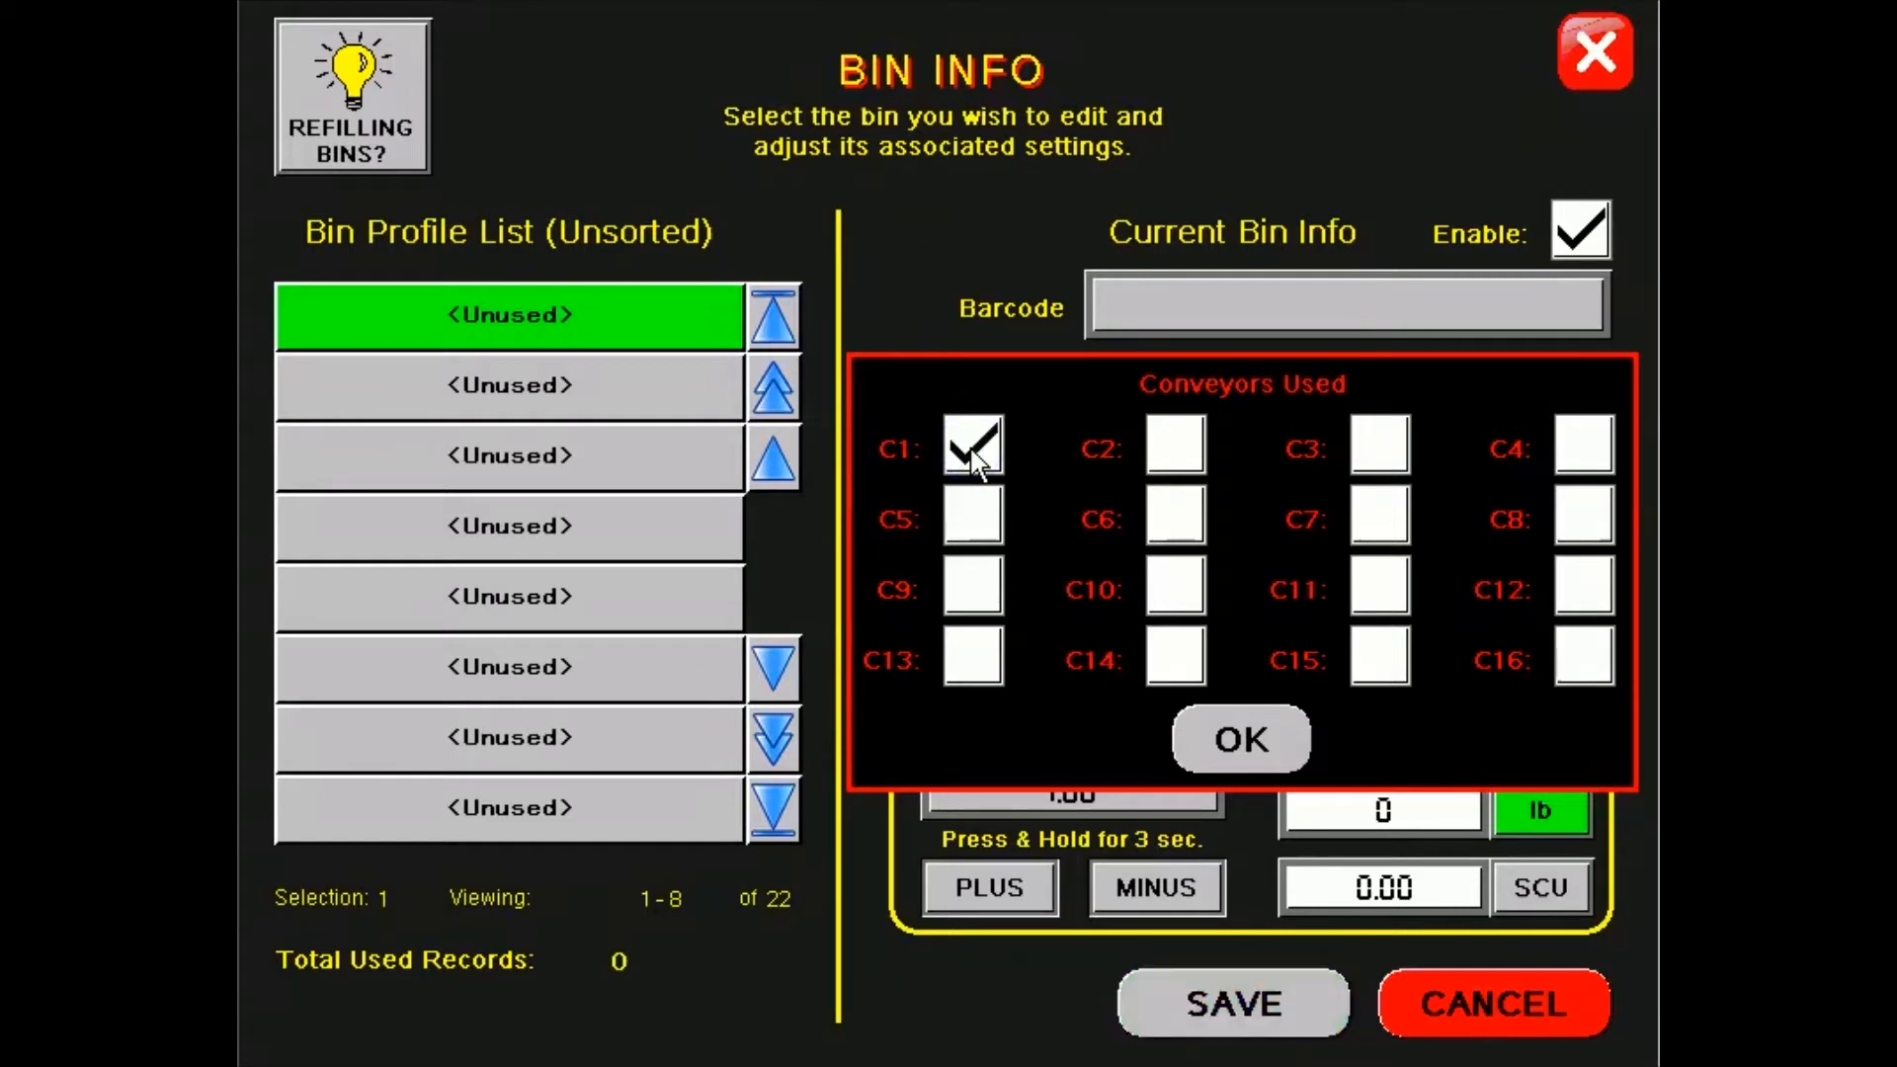
left_click(1173, 447)
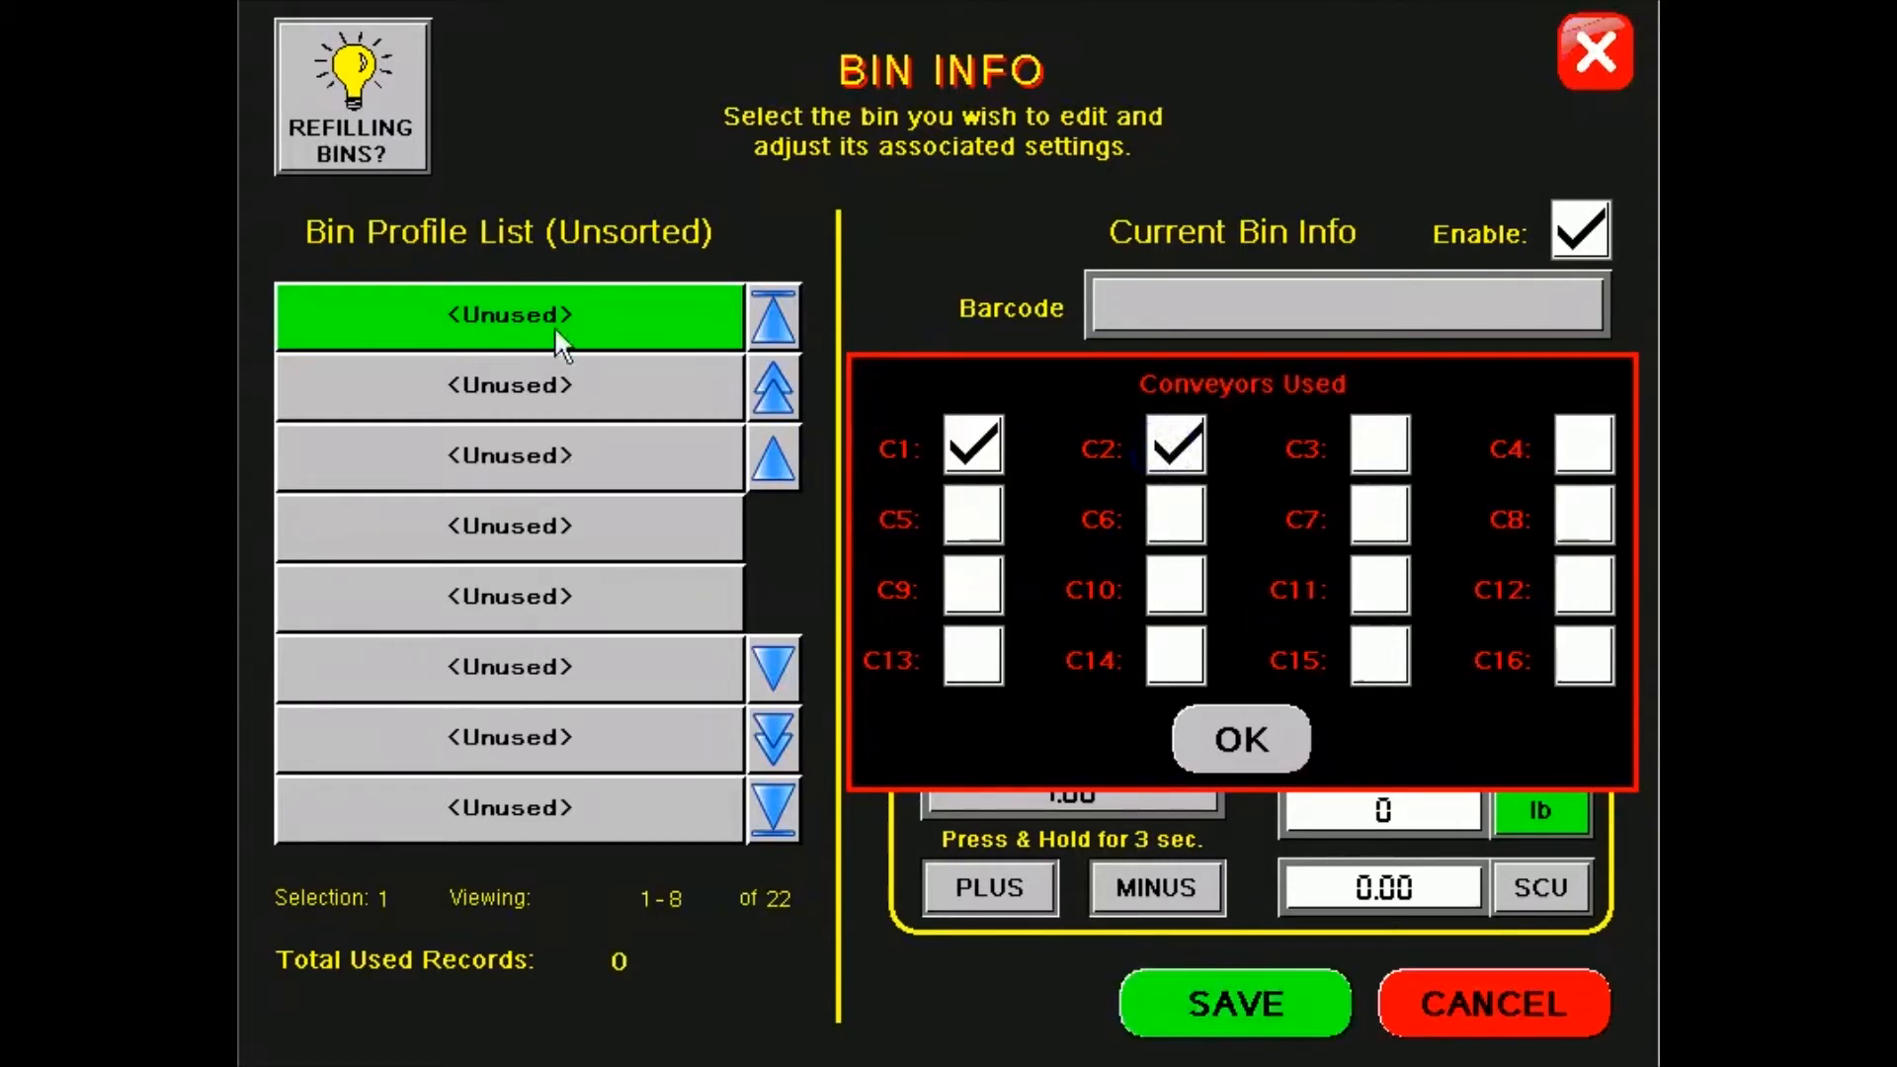
left_click(1242, 735)
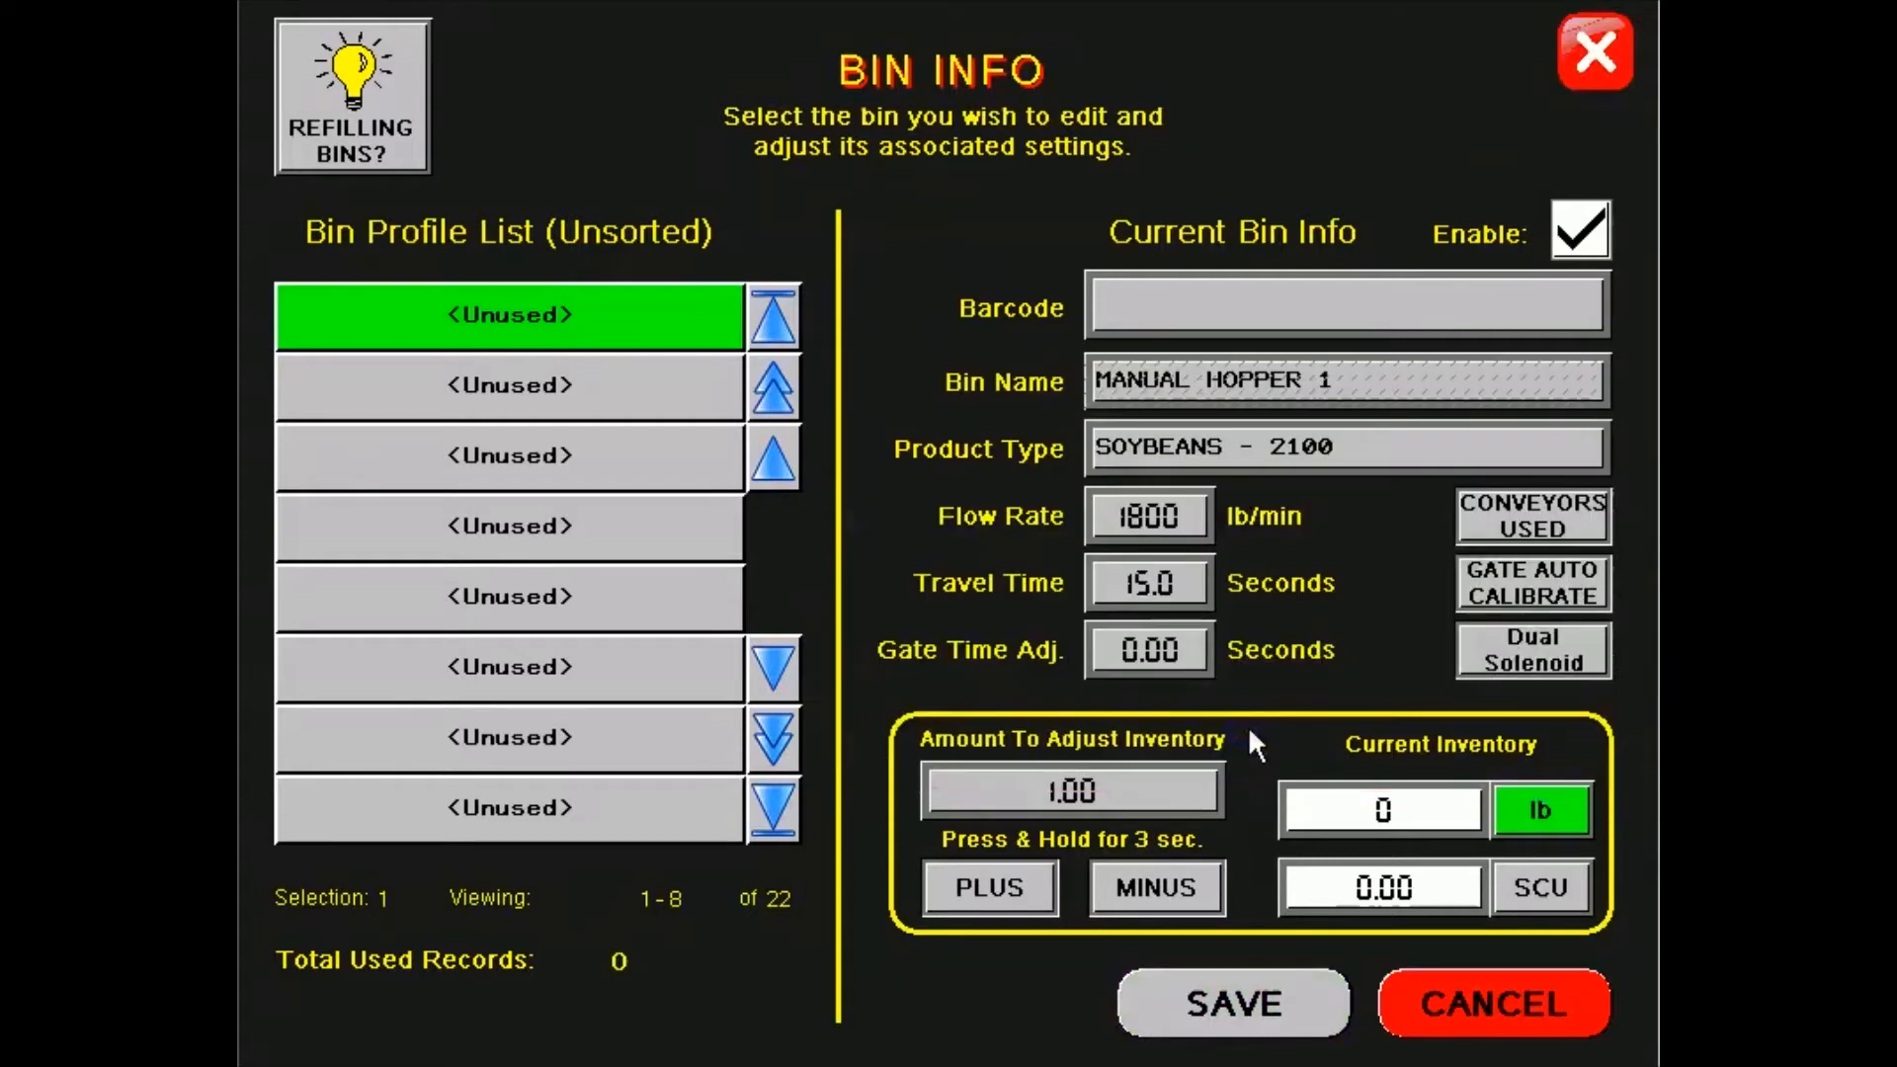
left_click(1220, 1011)
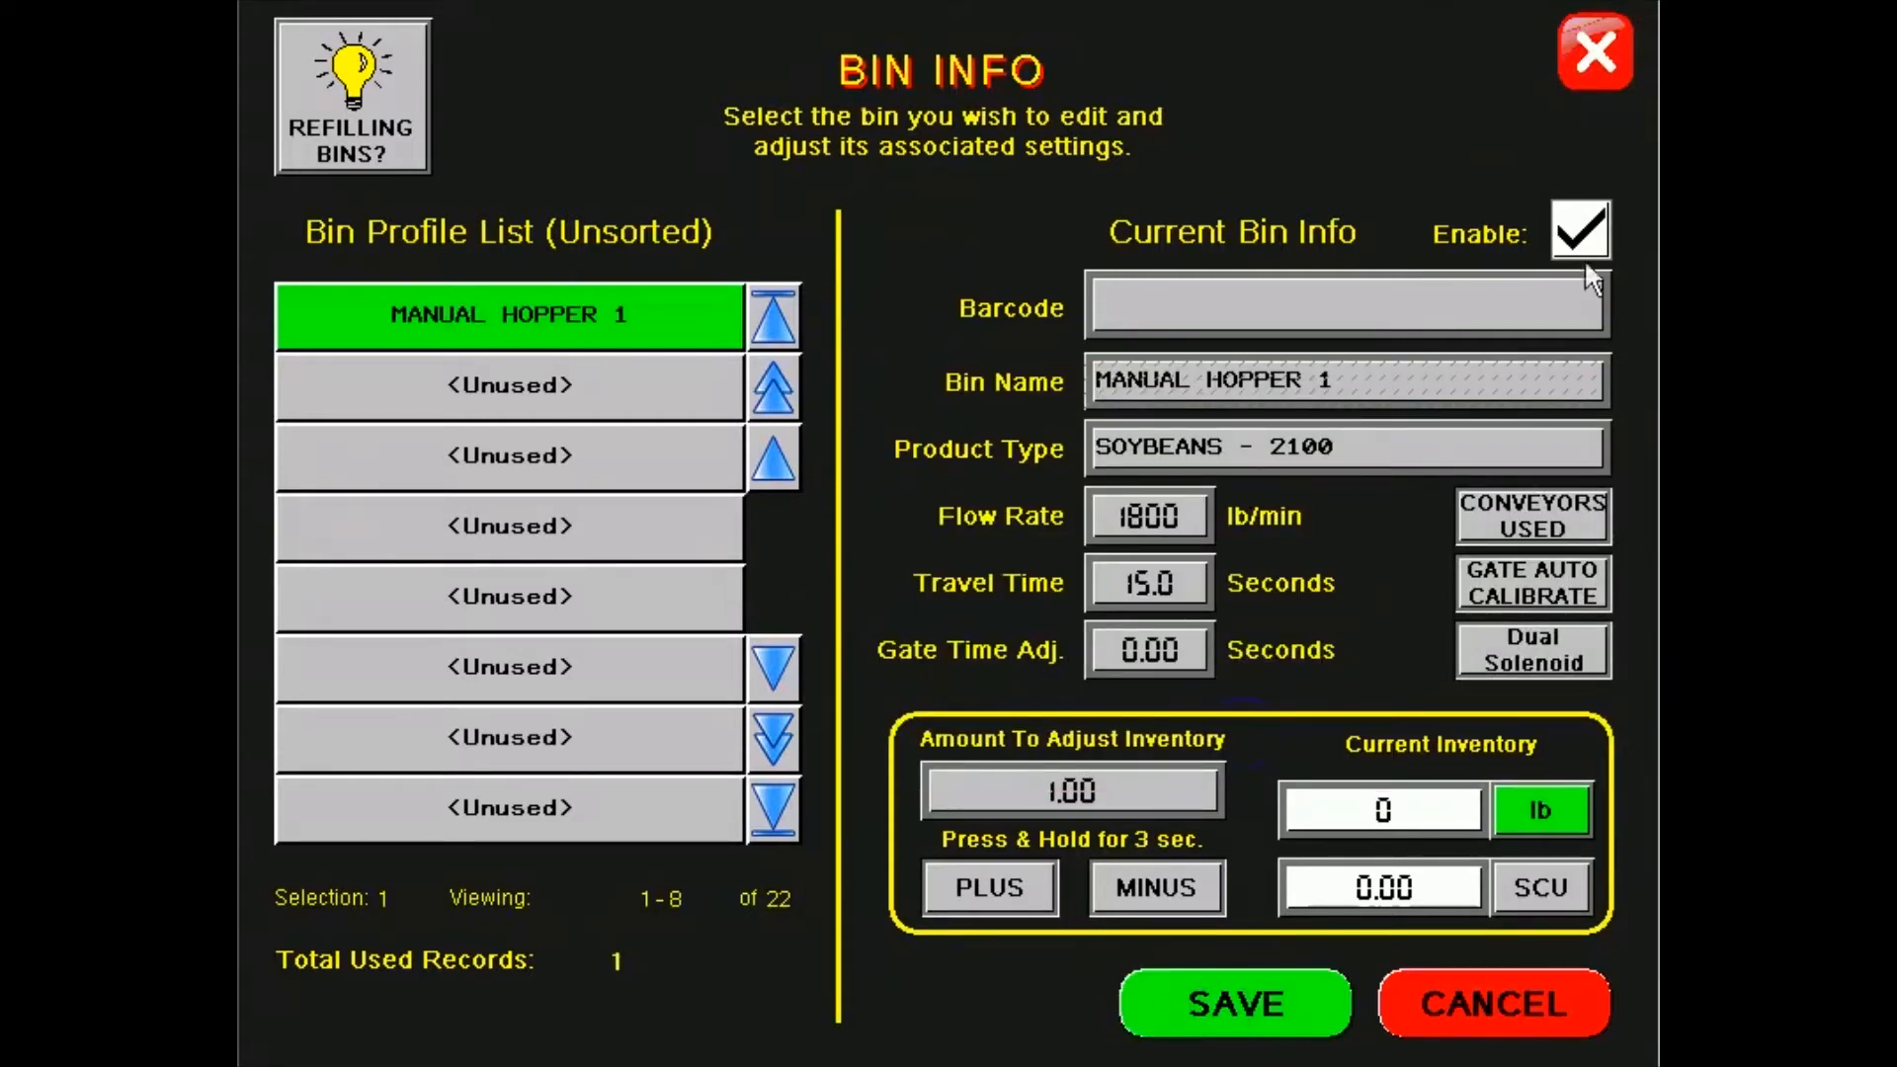
Step: Leave the bin settings and review the order of the conveyors in the conveyor configuration list
left_click(1578, 67)
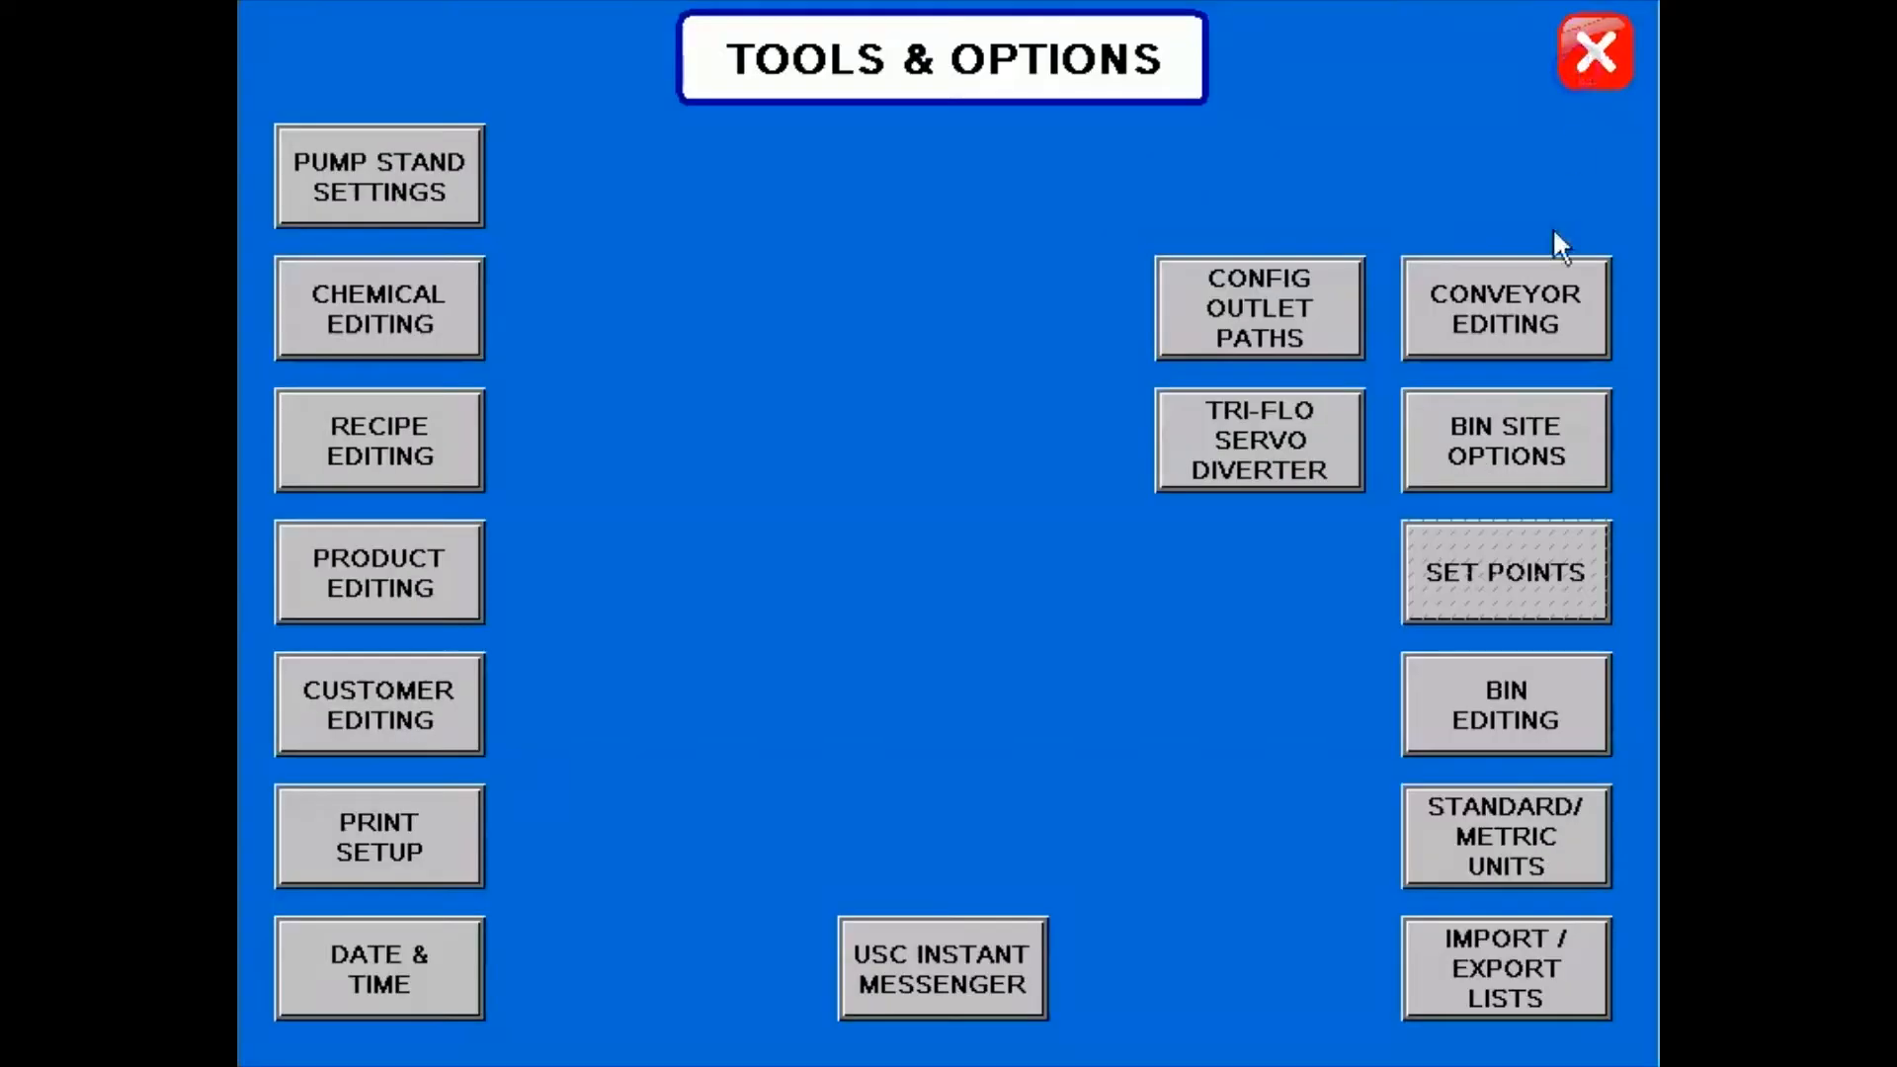
left_click(1533, 331)
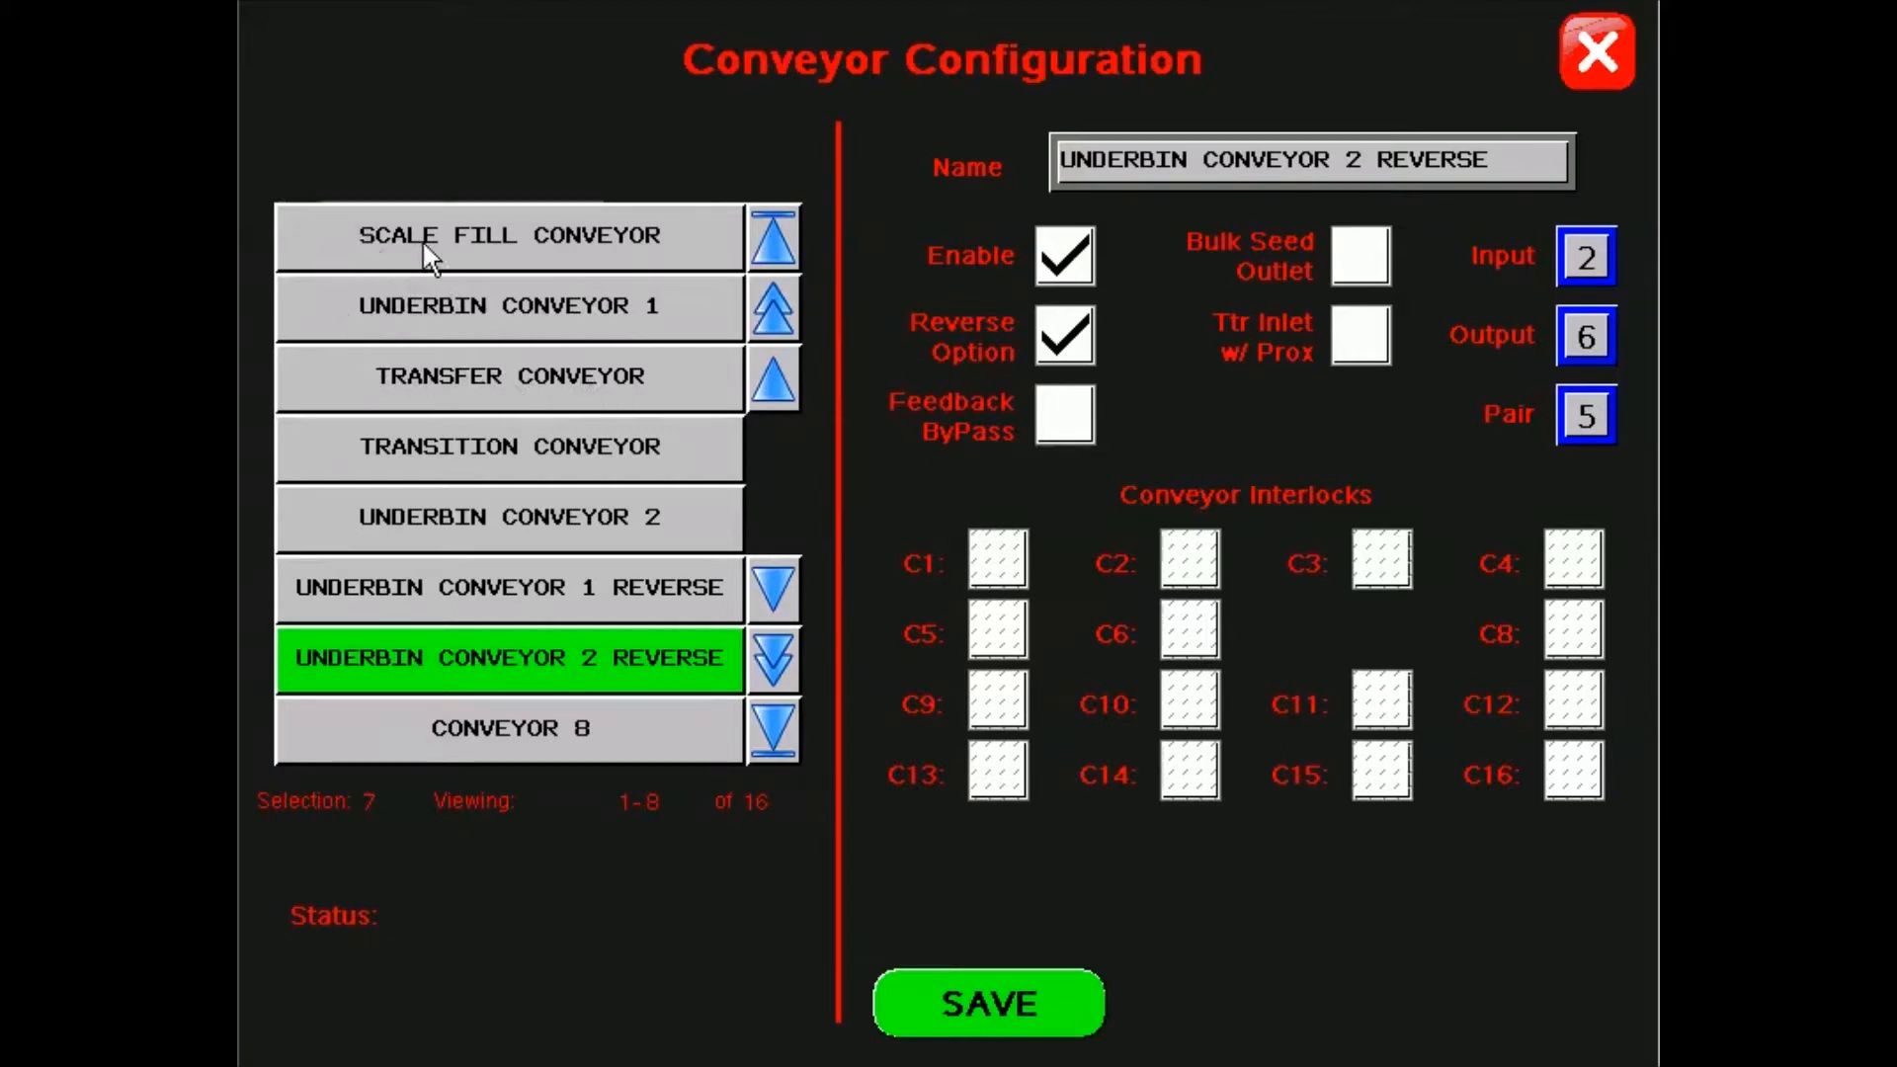
left_click(1590, 58)
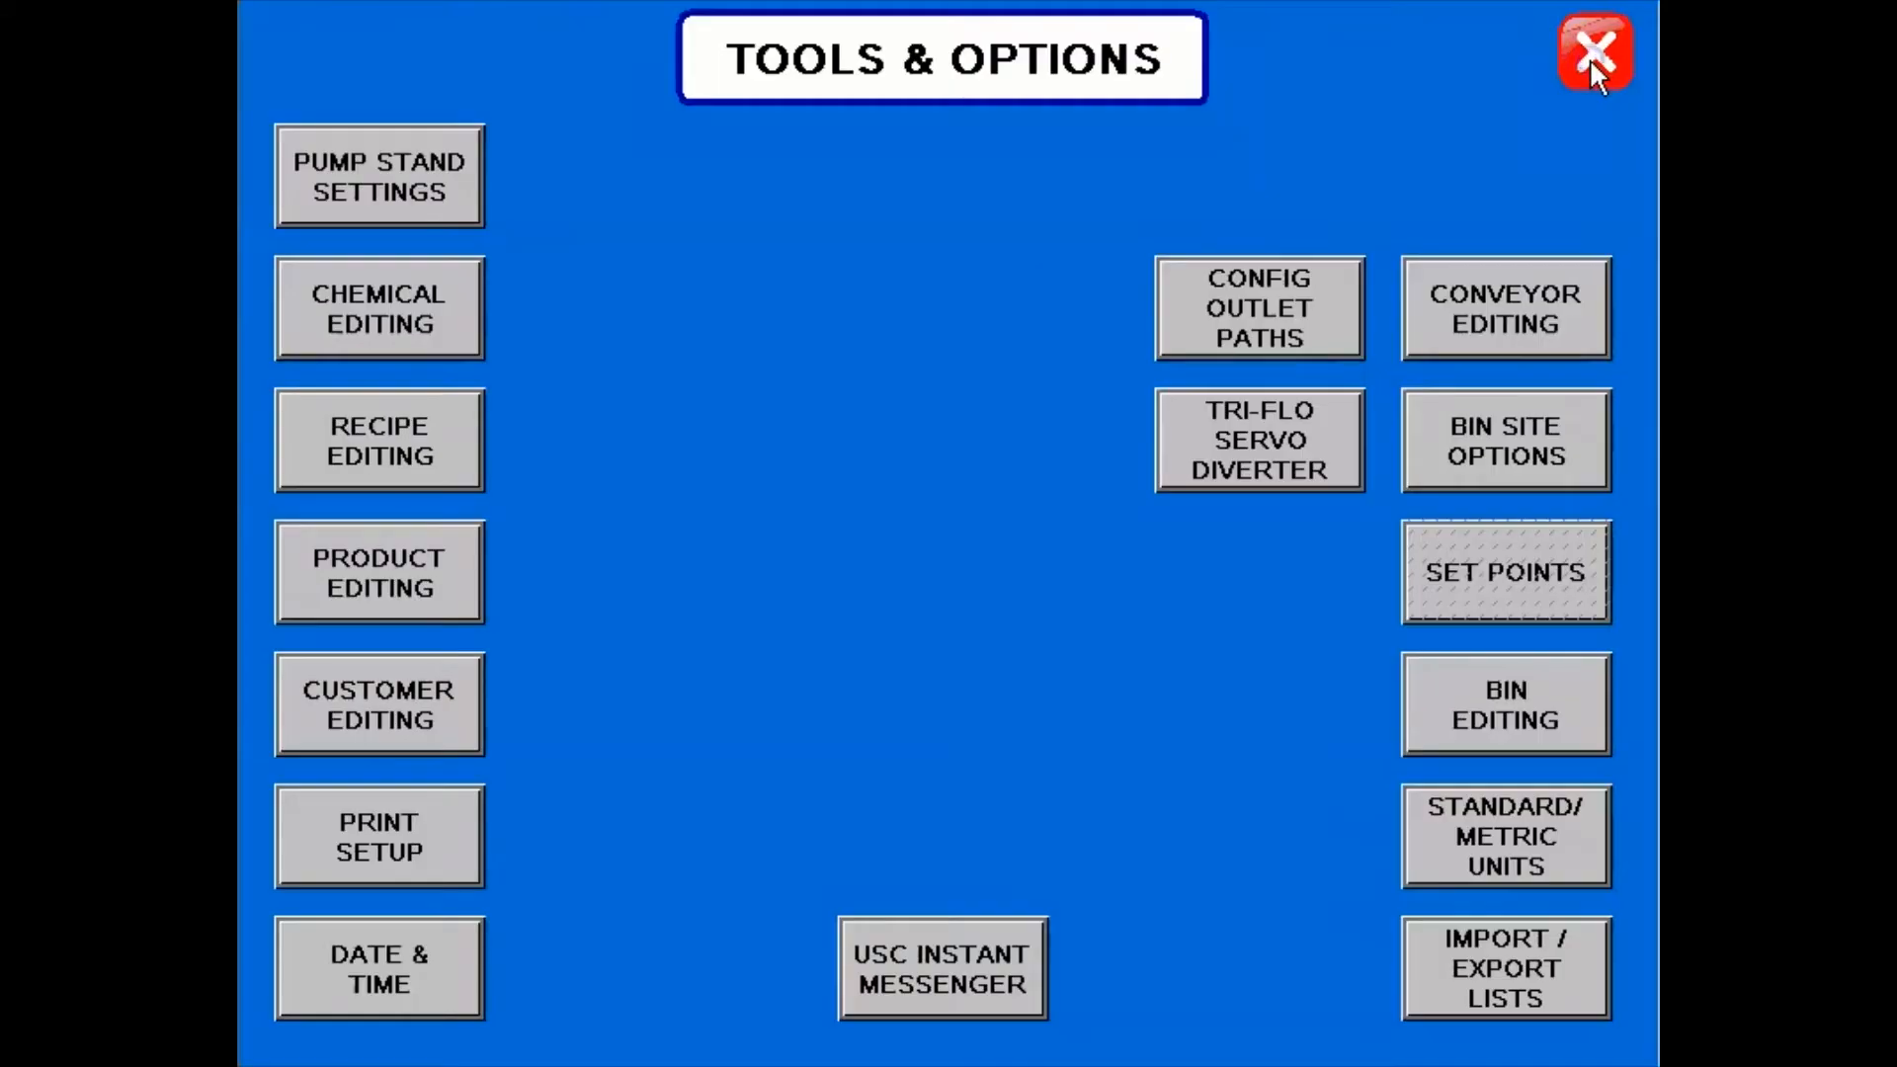
Step: Reopen the bin settings and change the conveyors used by MANUAL HOPPER 1 to C1 and C3
left_click(1476, 695)
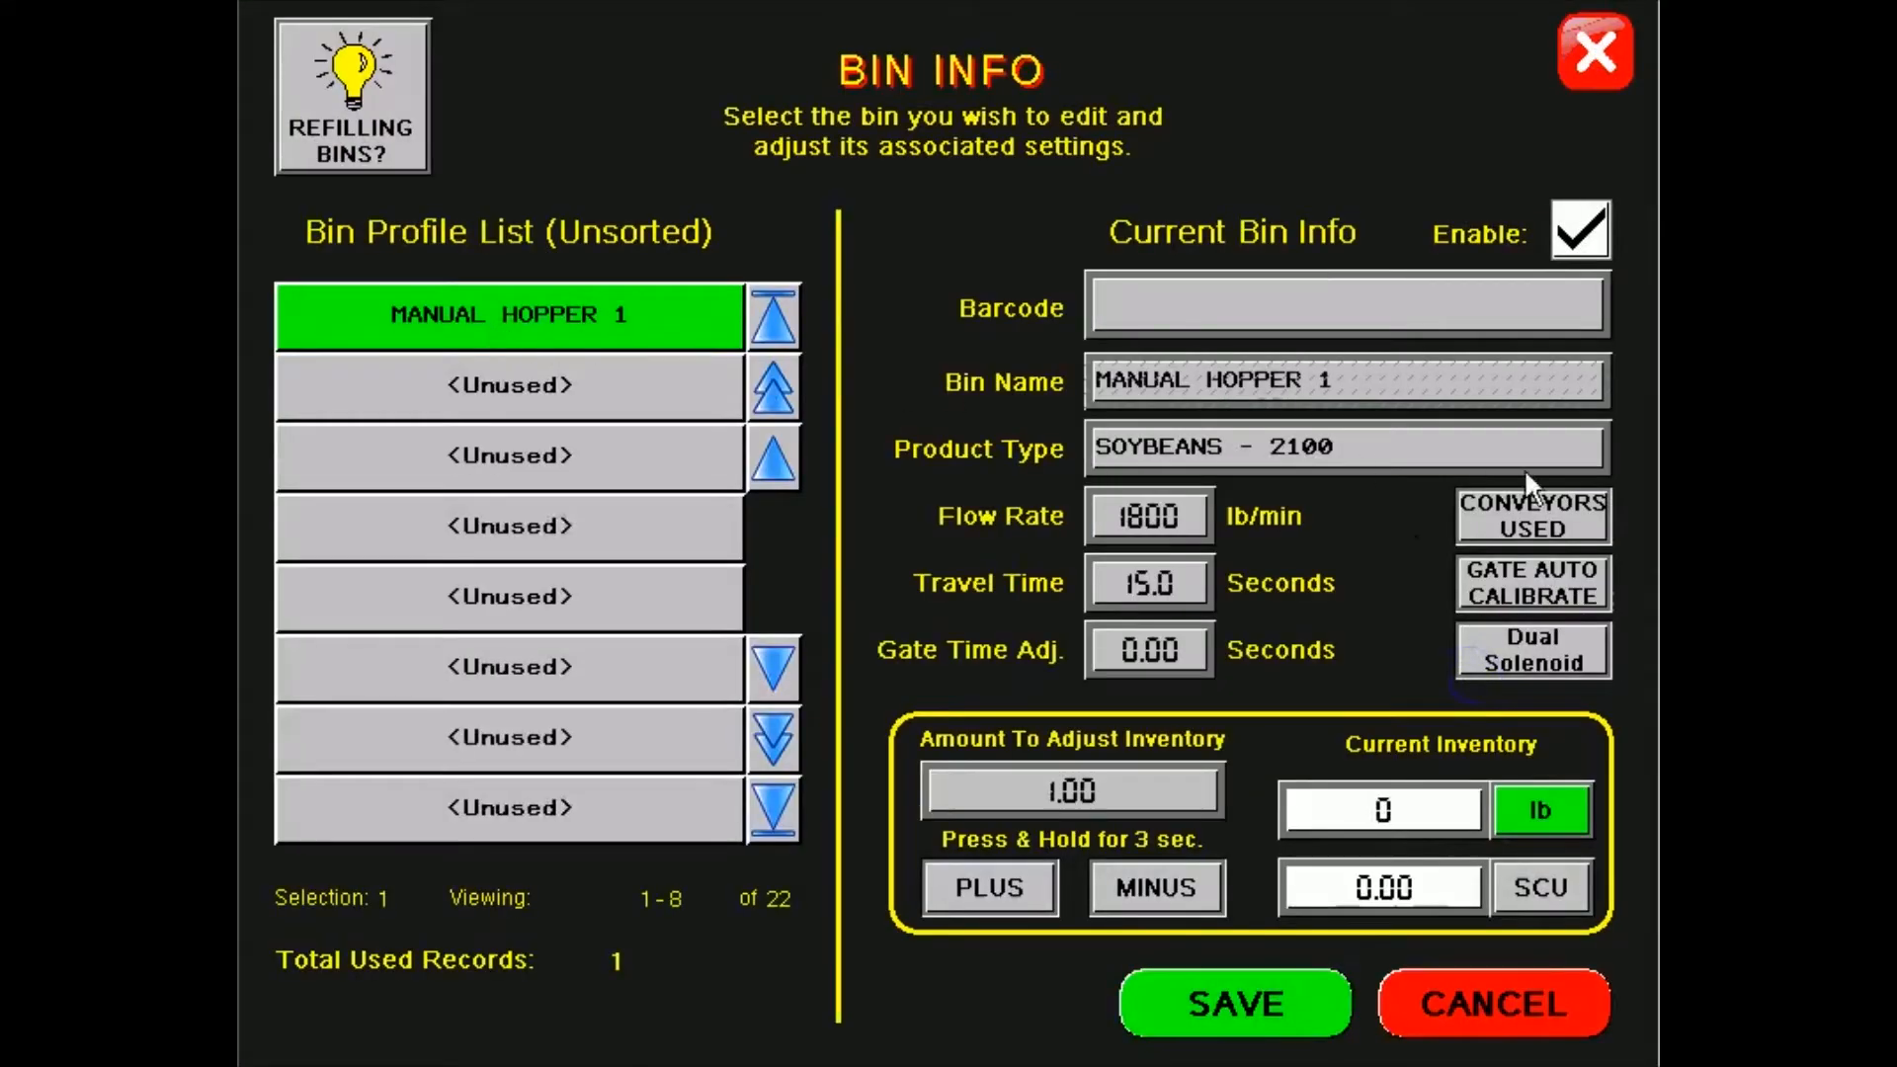
left_click(1566, 524)
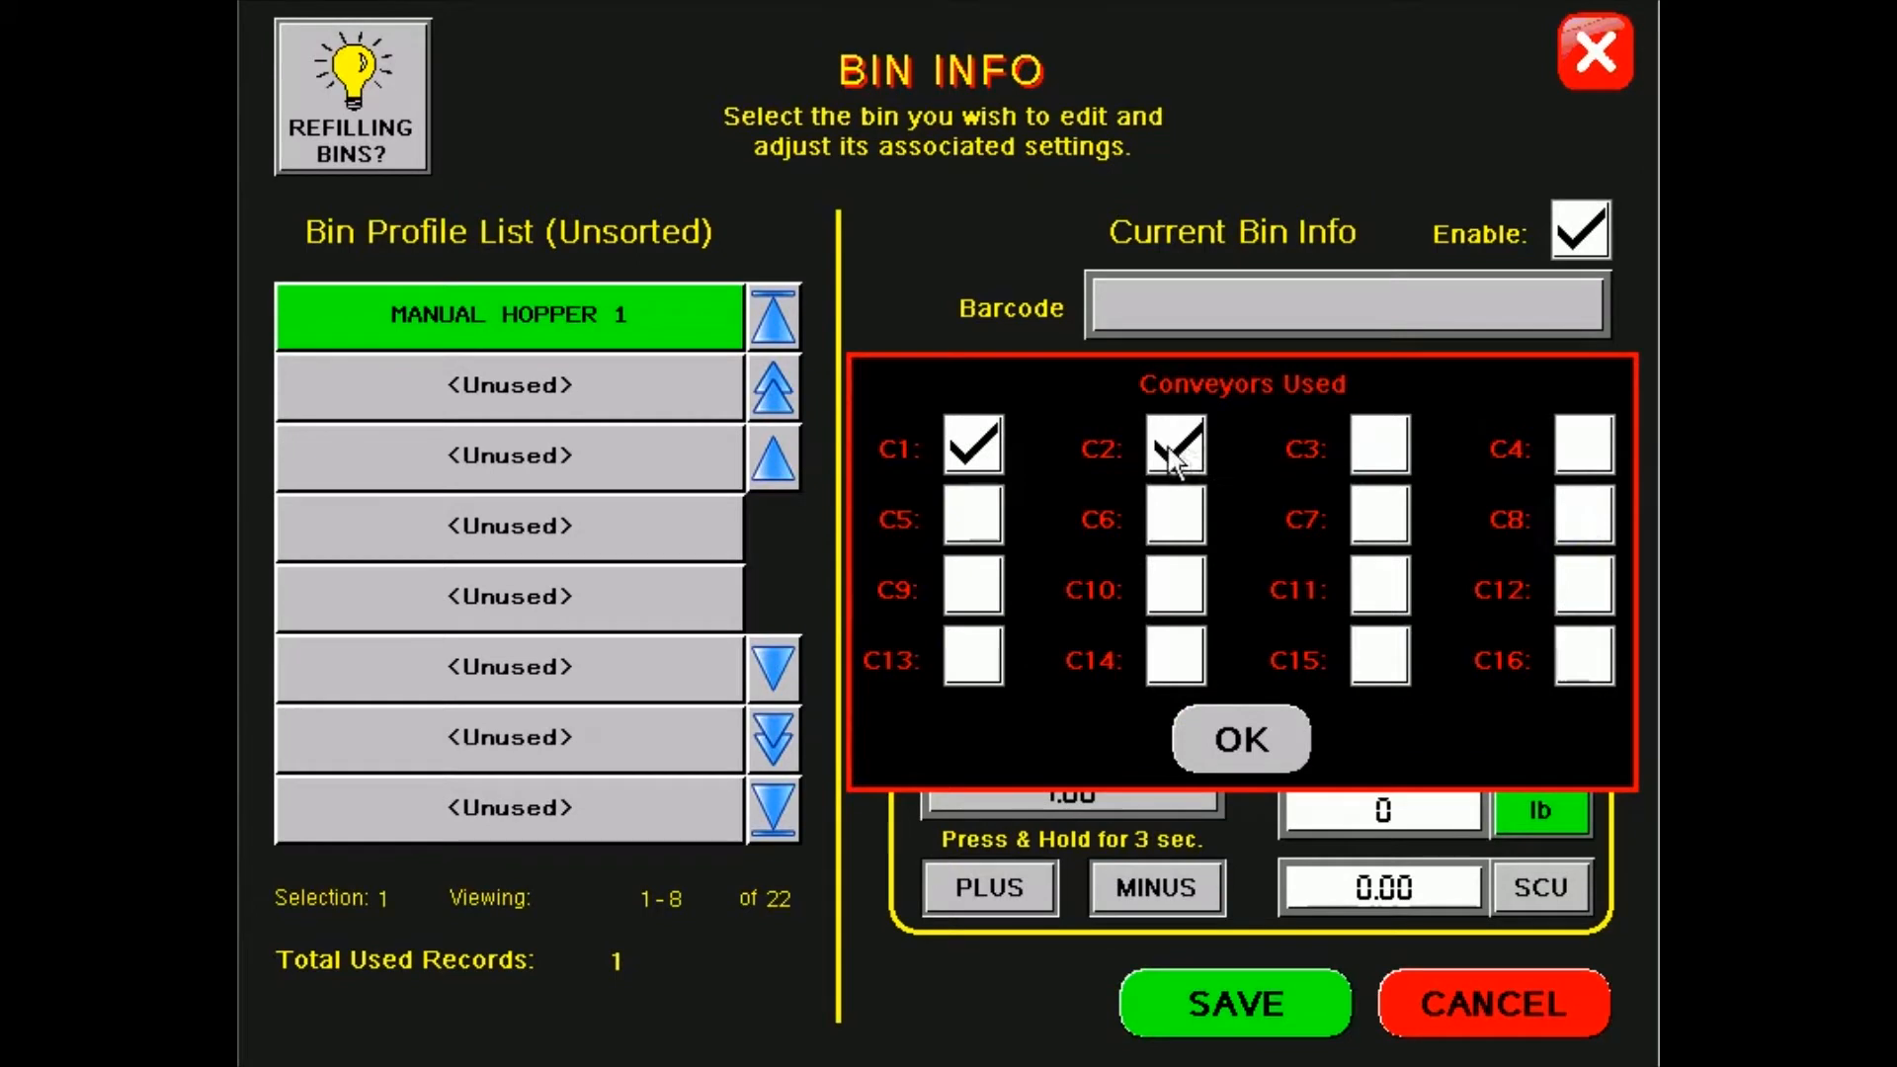
left_click(1200, 446)
left_click(1381, 452)
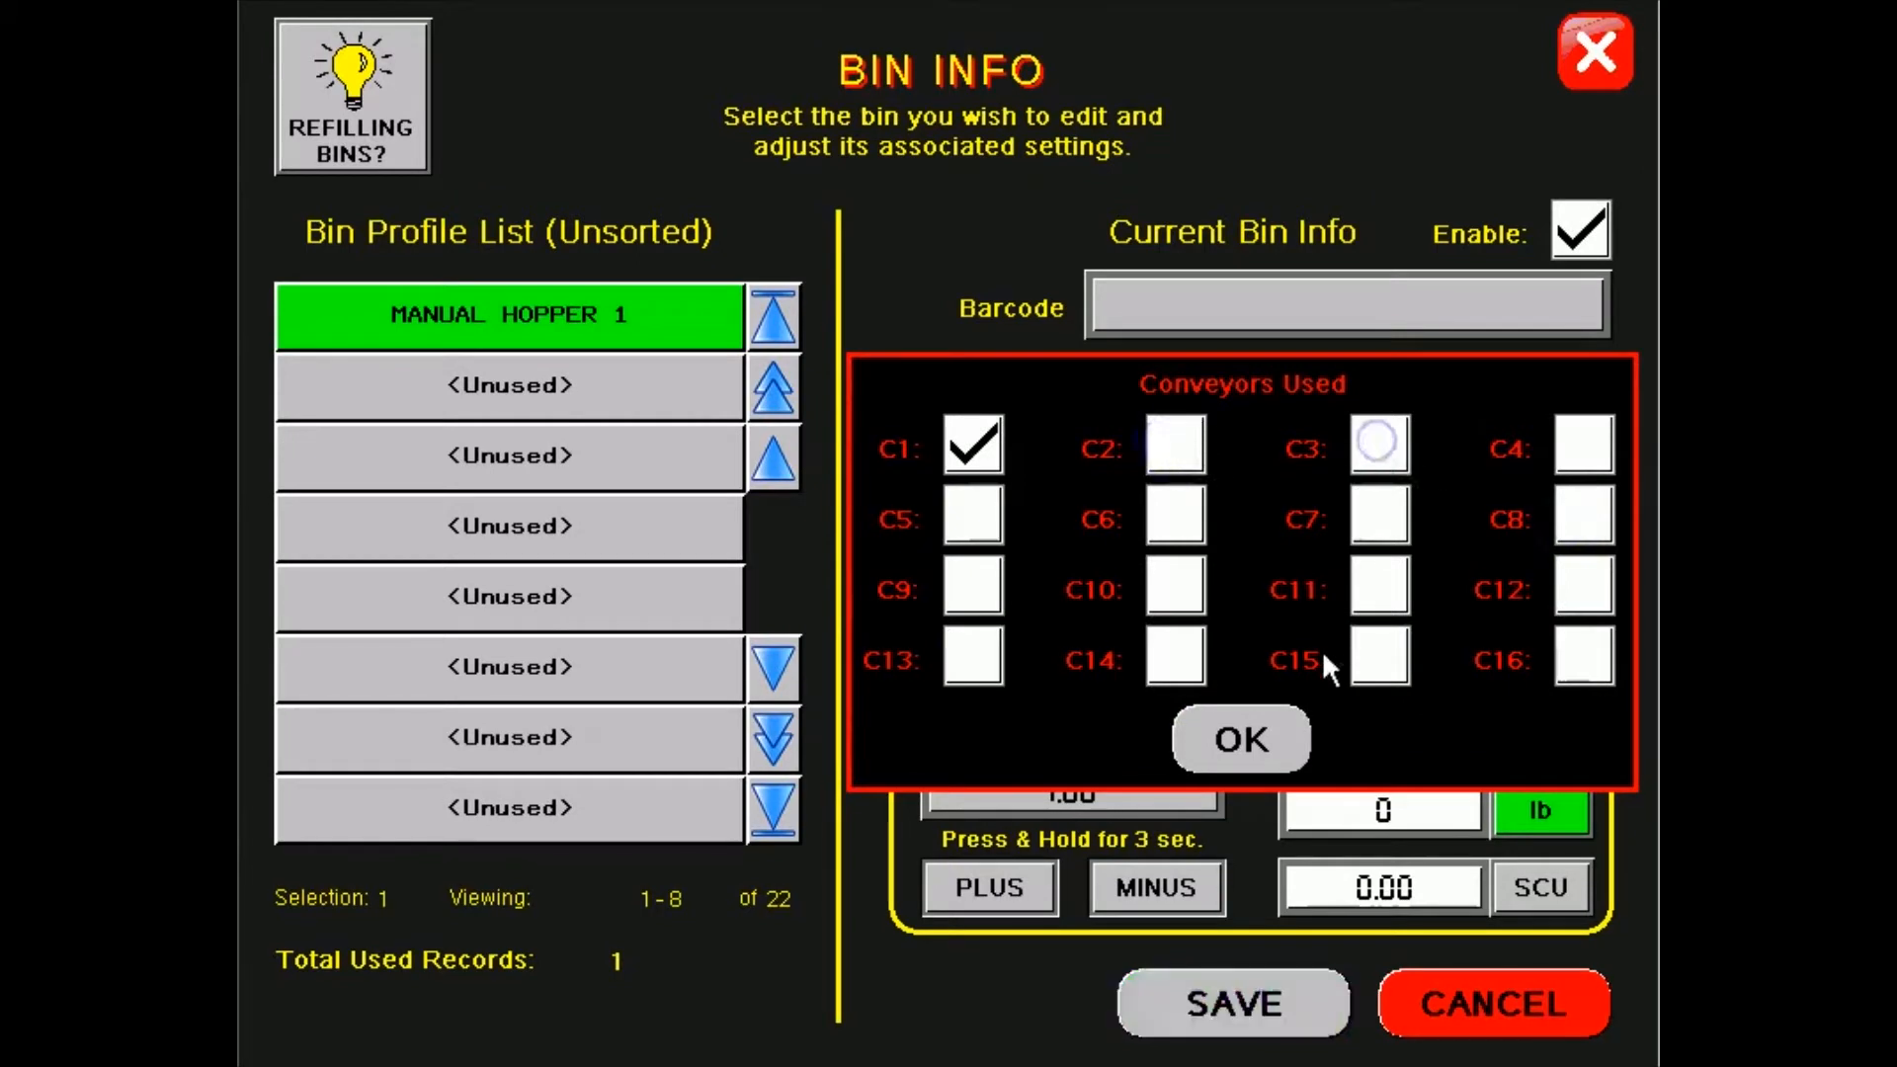
left_click(1253, 741)
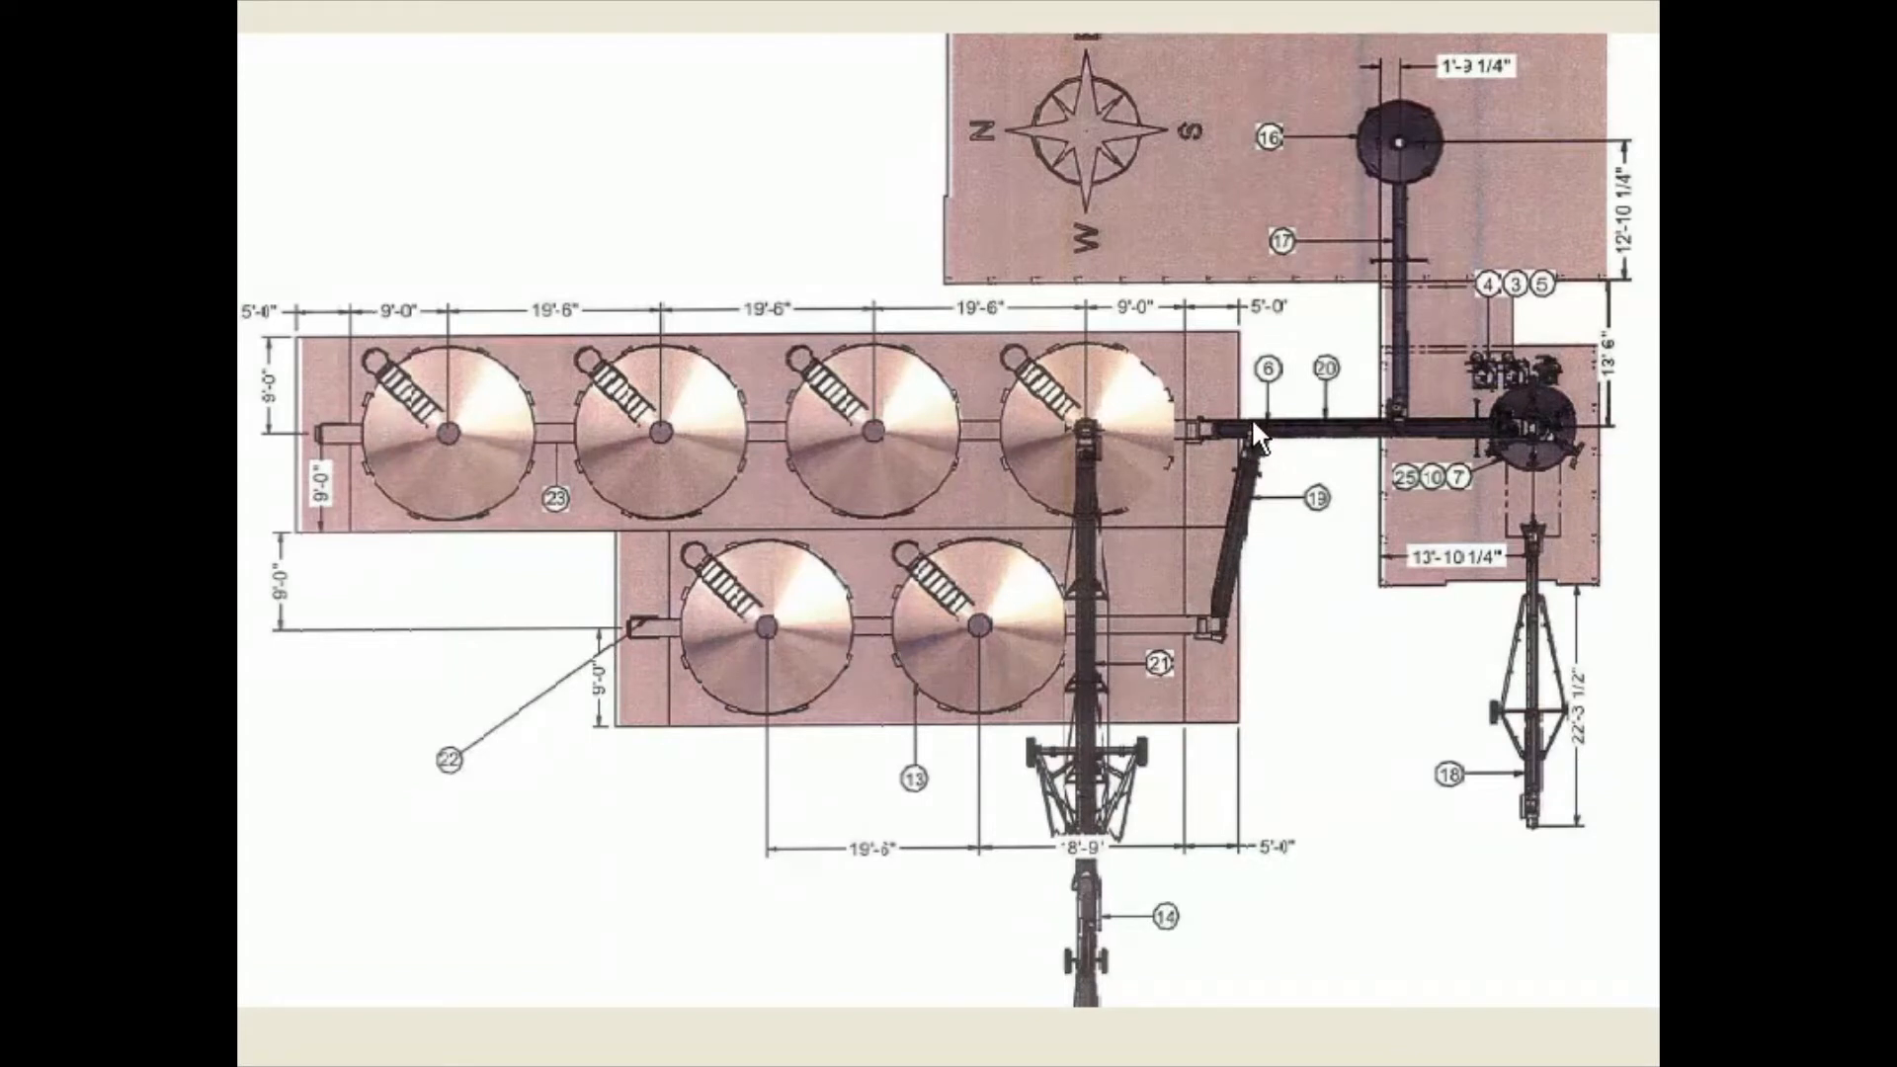
Step: Check the layout drawing, enable BIN 1 in the first unused bin profile, assign conveyors C1 and C2, and save it
left_click(259, 652)
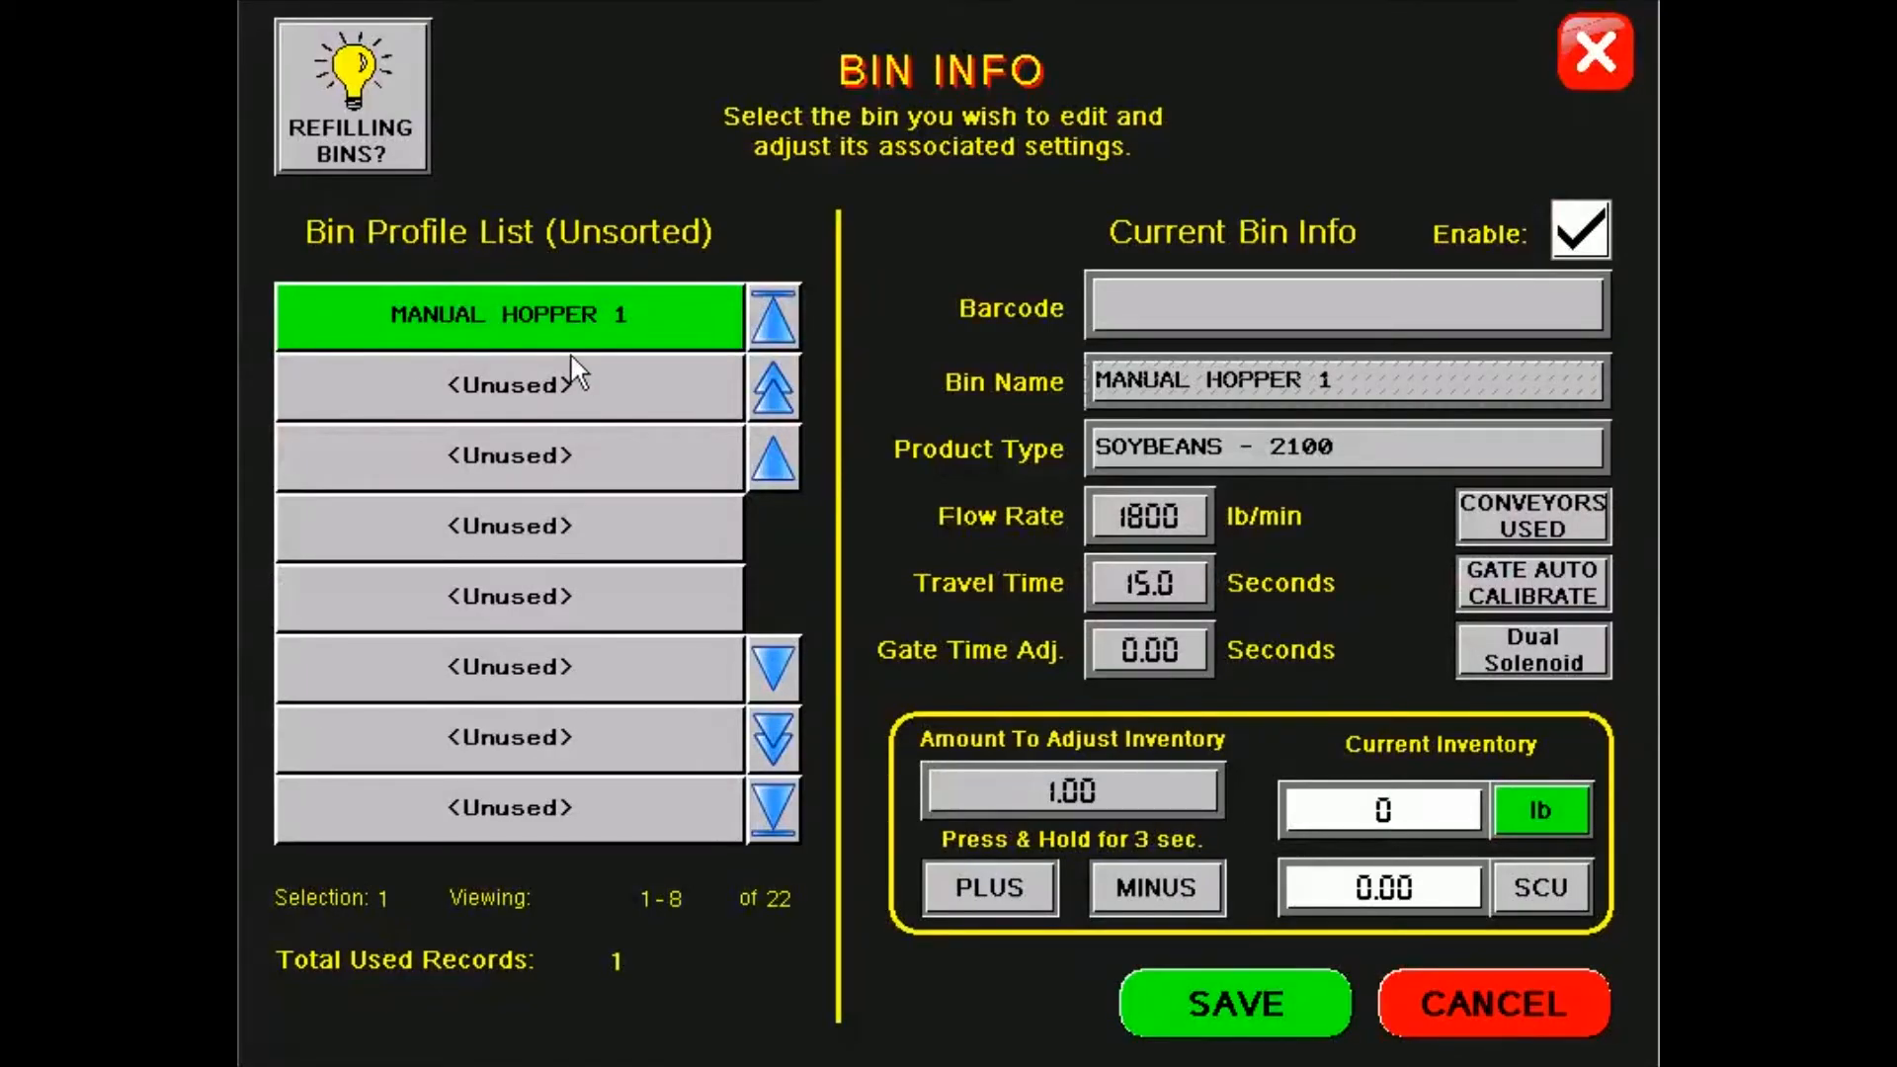
left_click(555, 386)
left_click(1577, 237)
left_click(1492, 510)
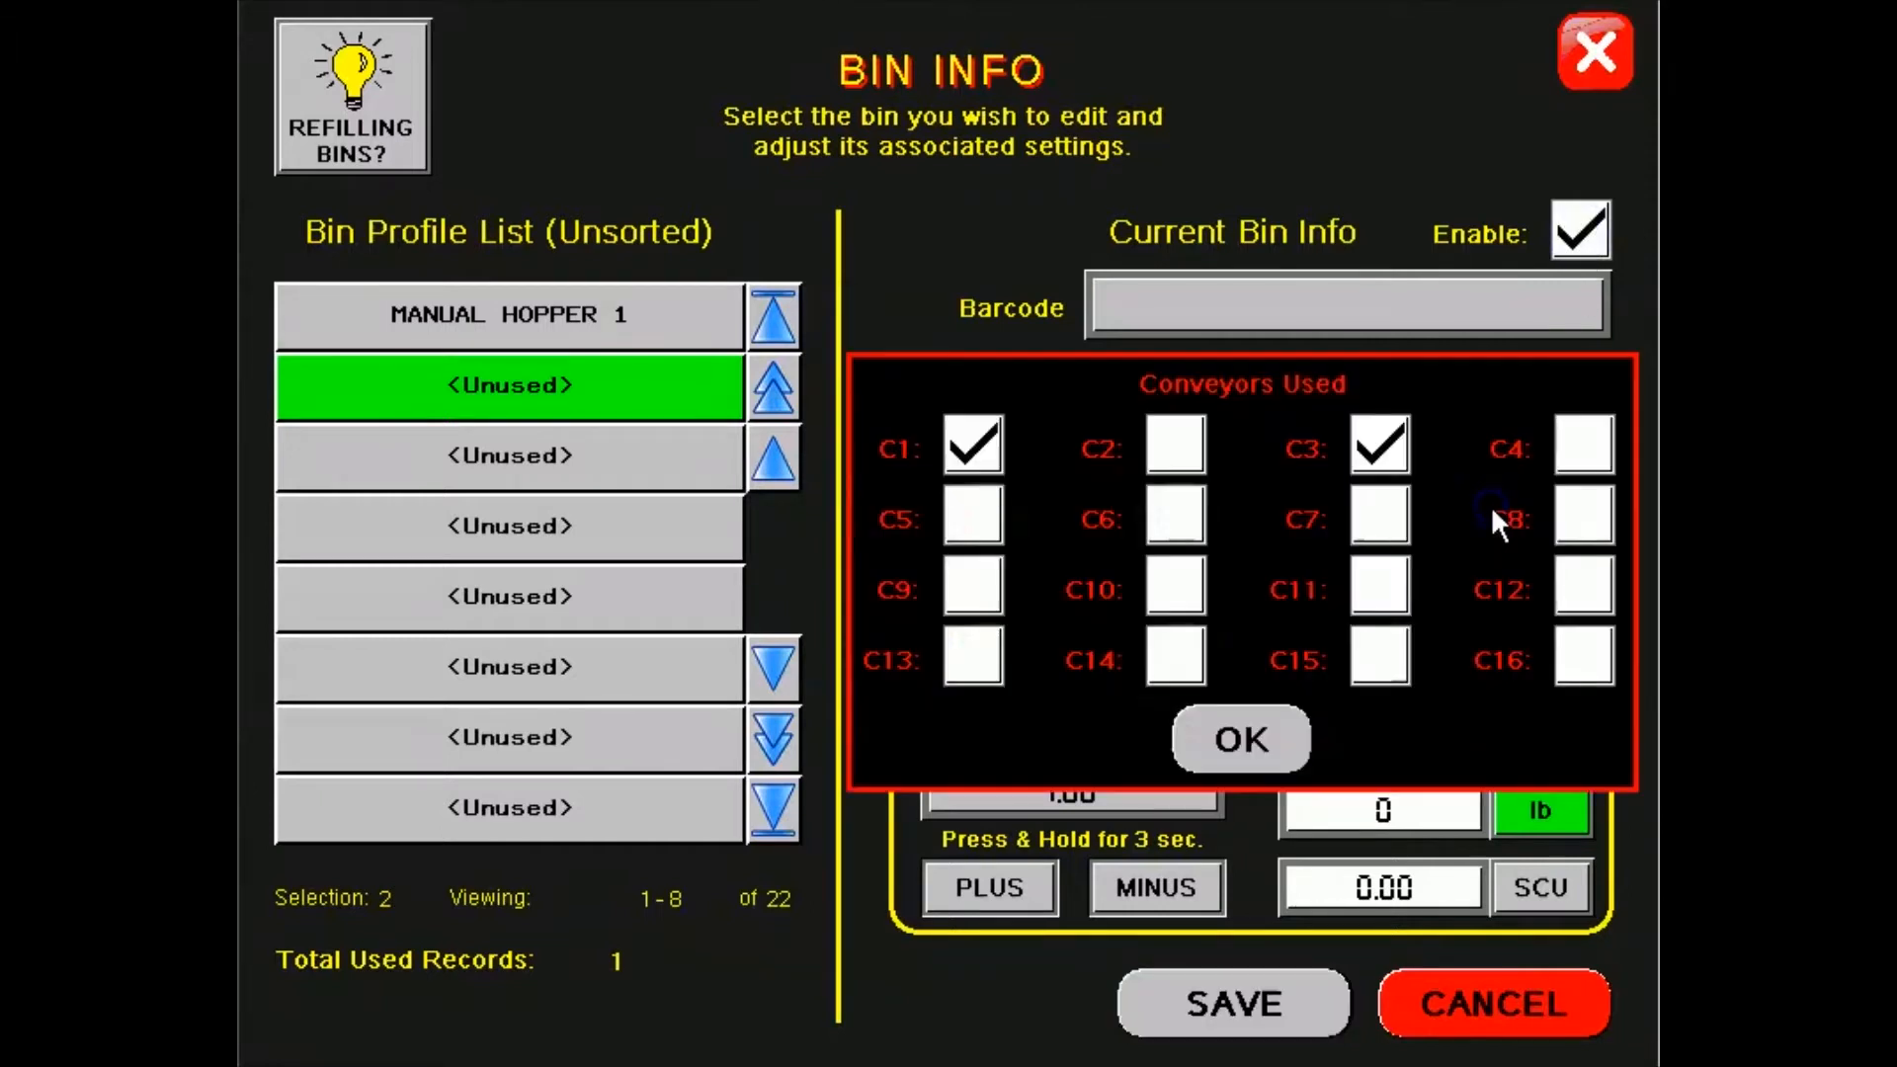
left_click(961, 455)
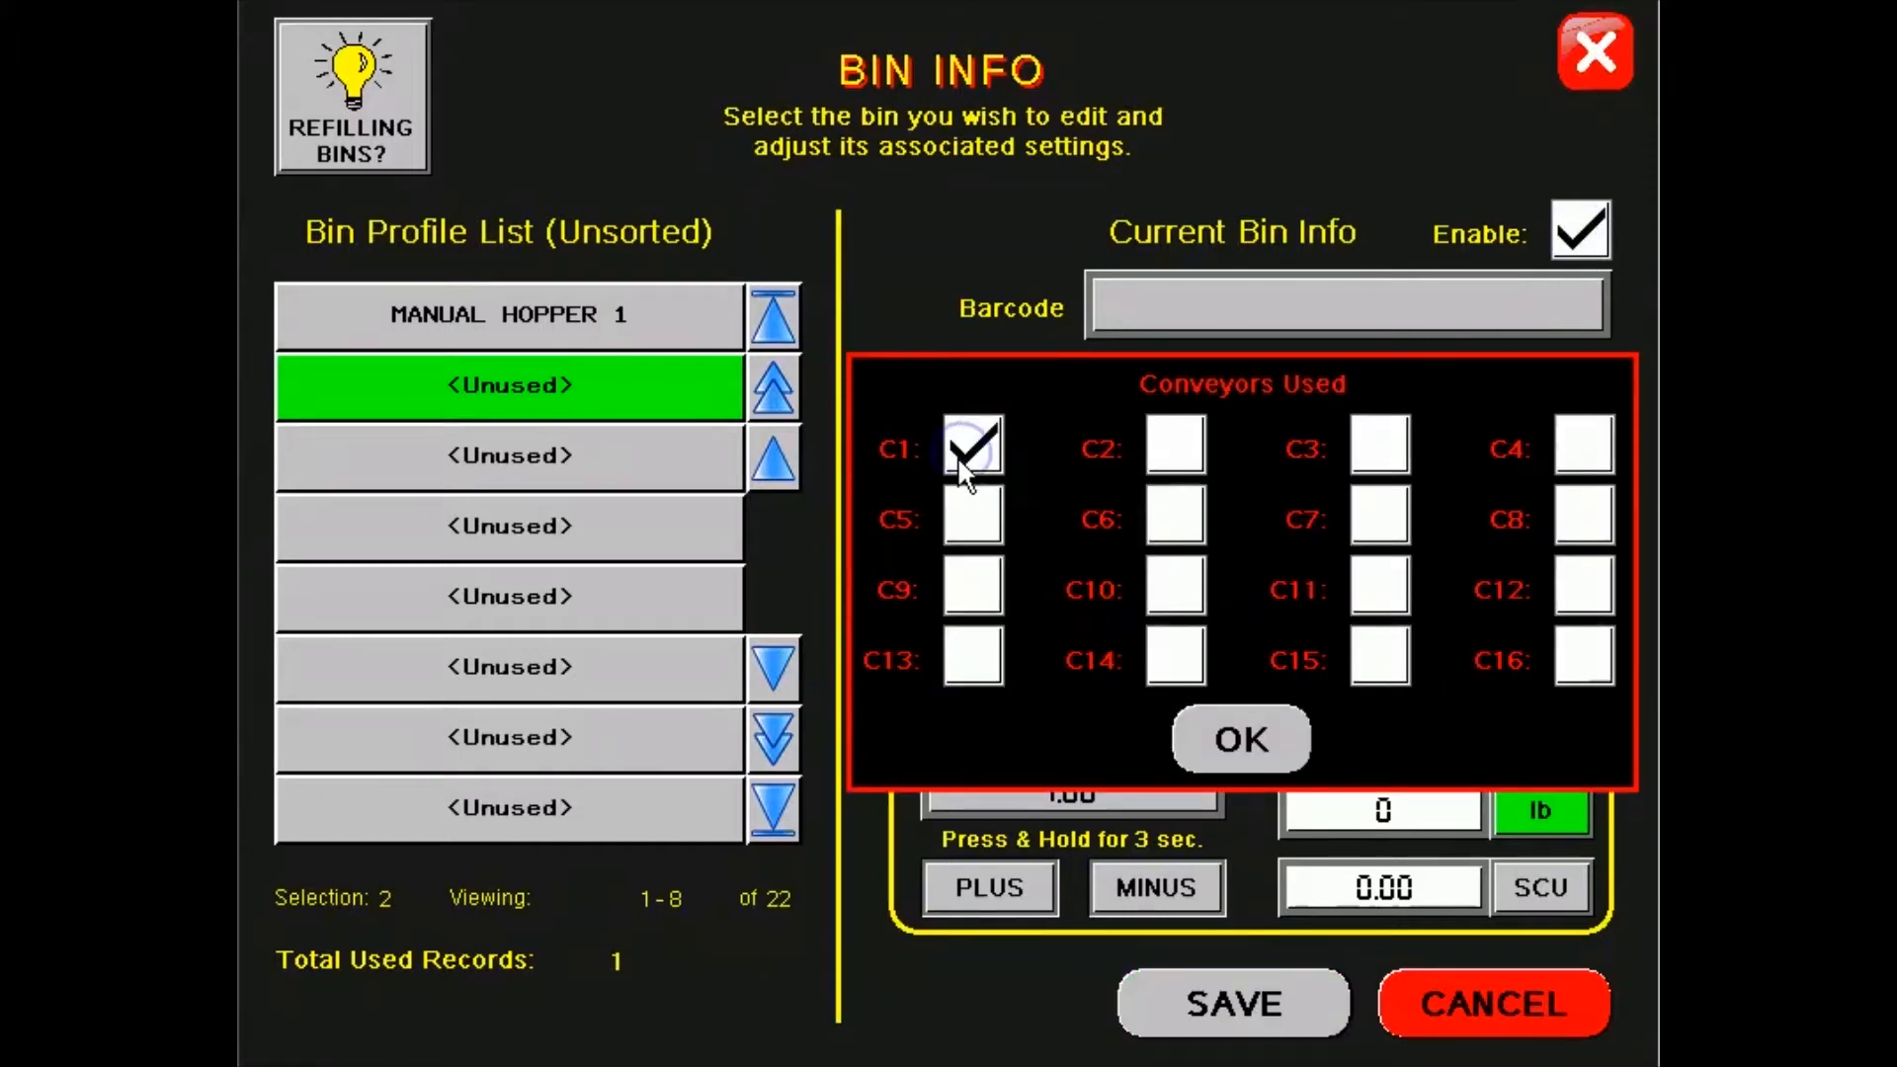
left_click(1176, 453)
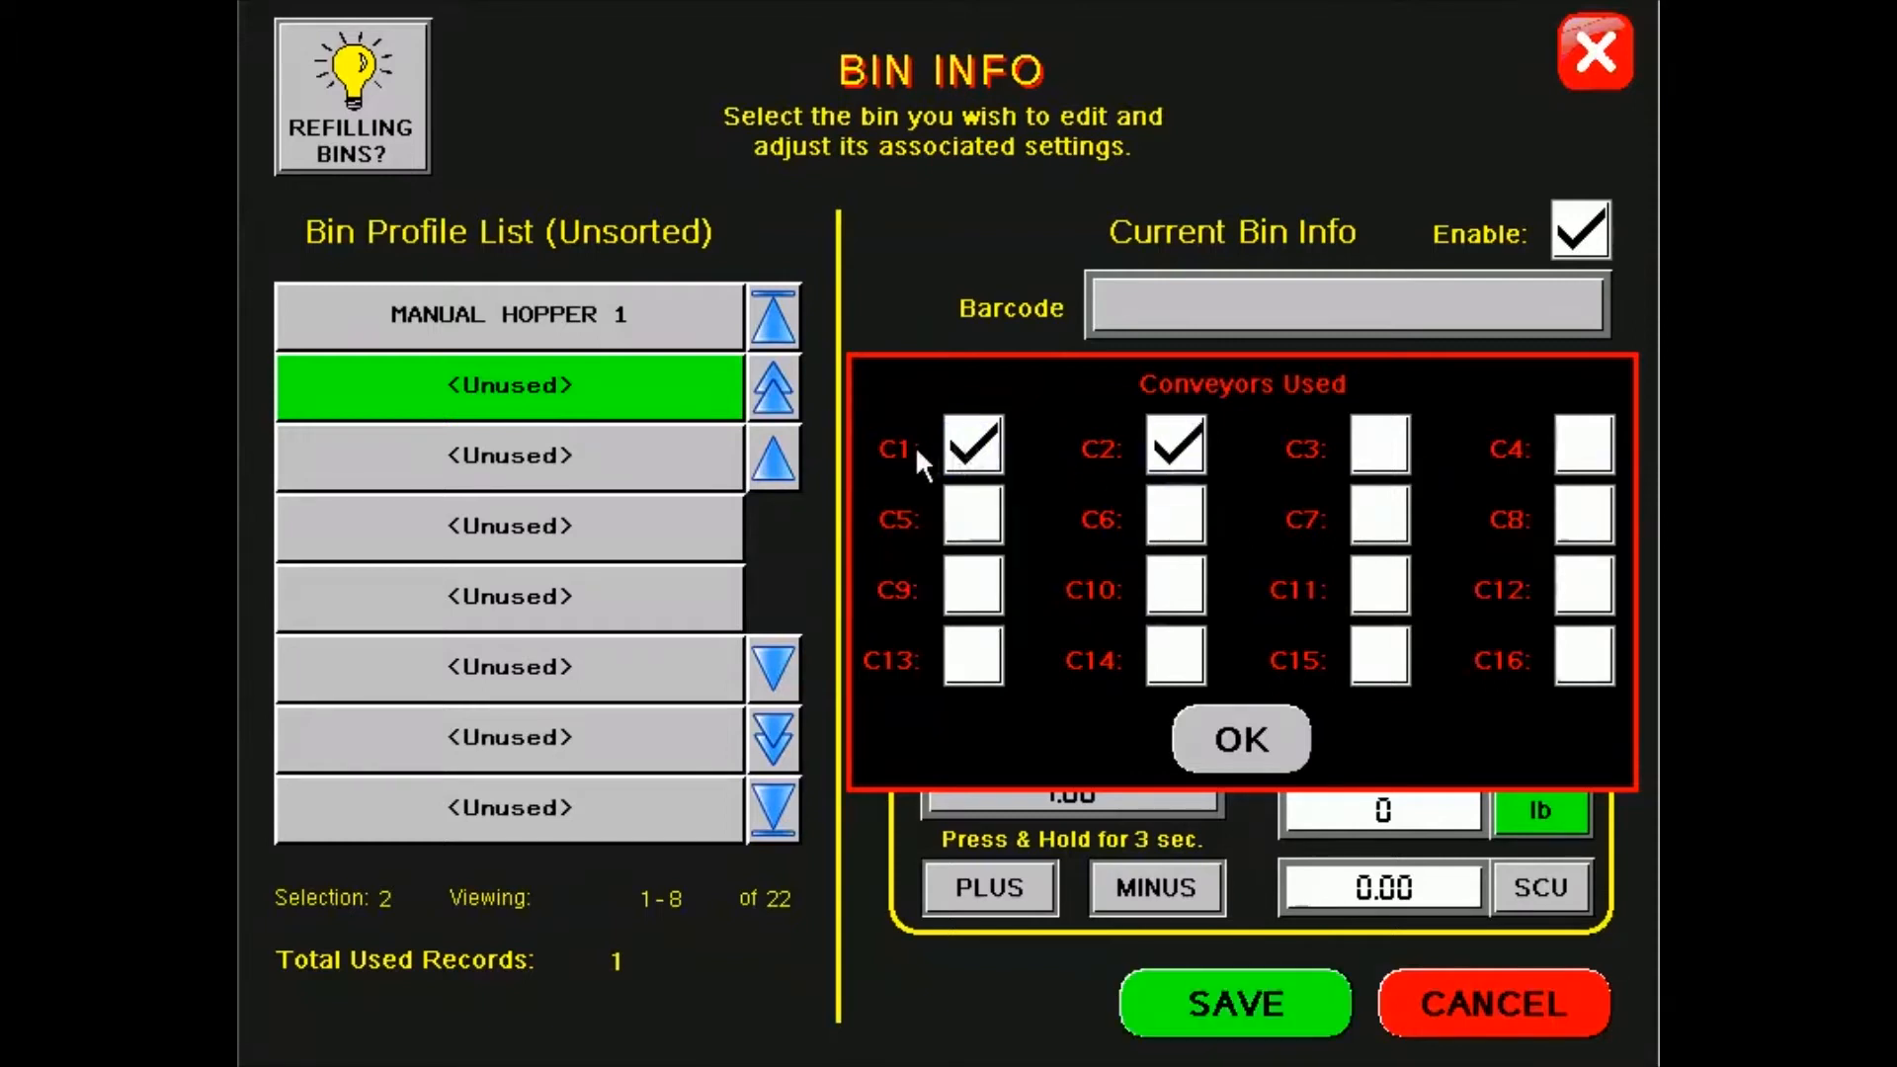
left_click(1253, 750)
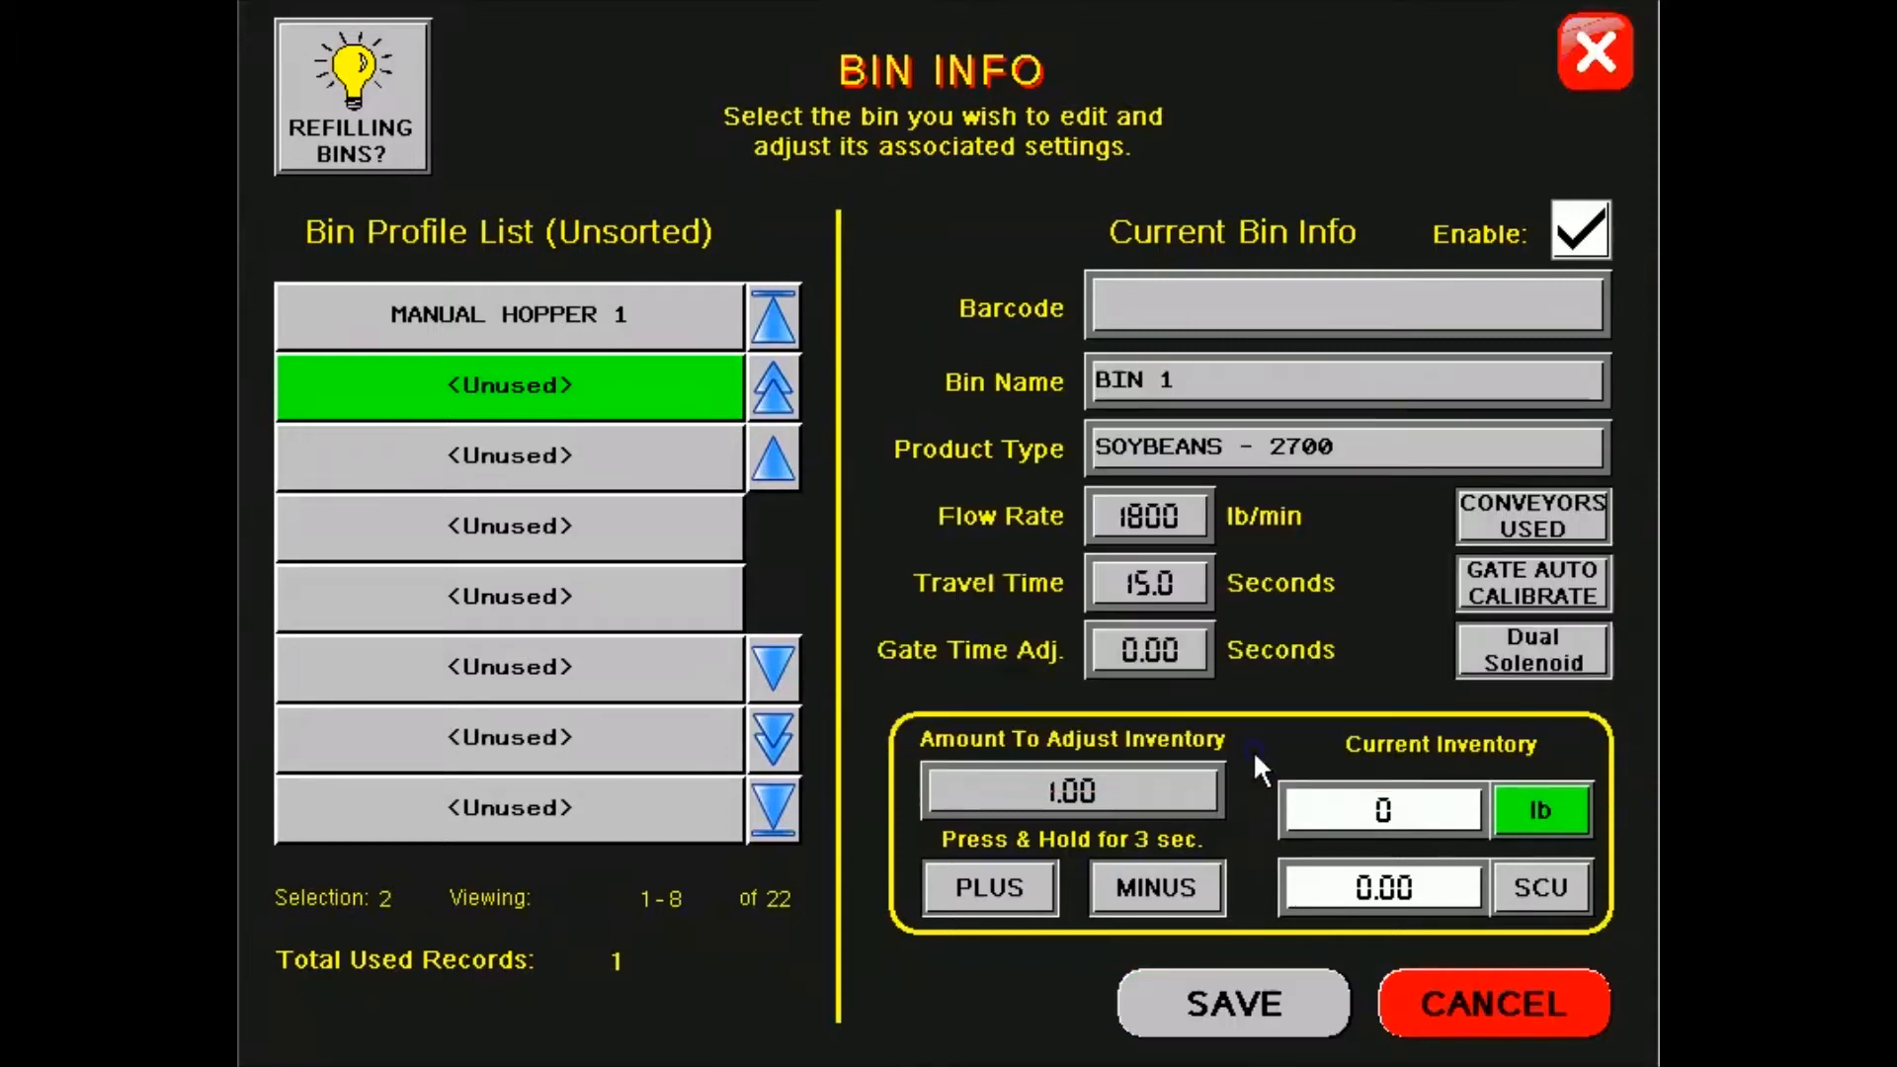
left_click(1271, 1005)
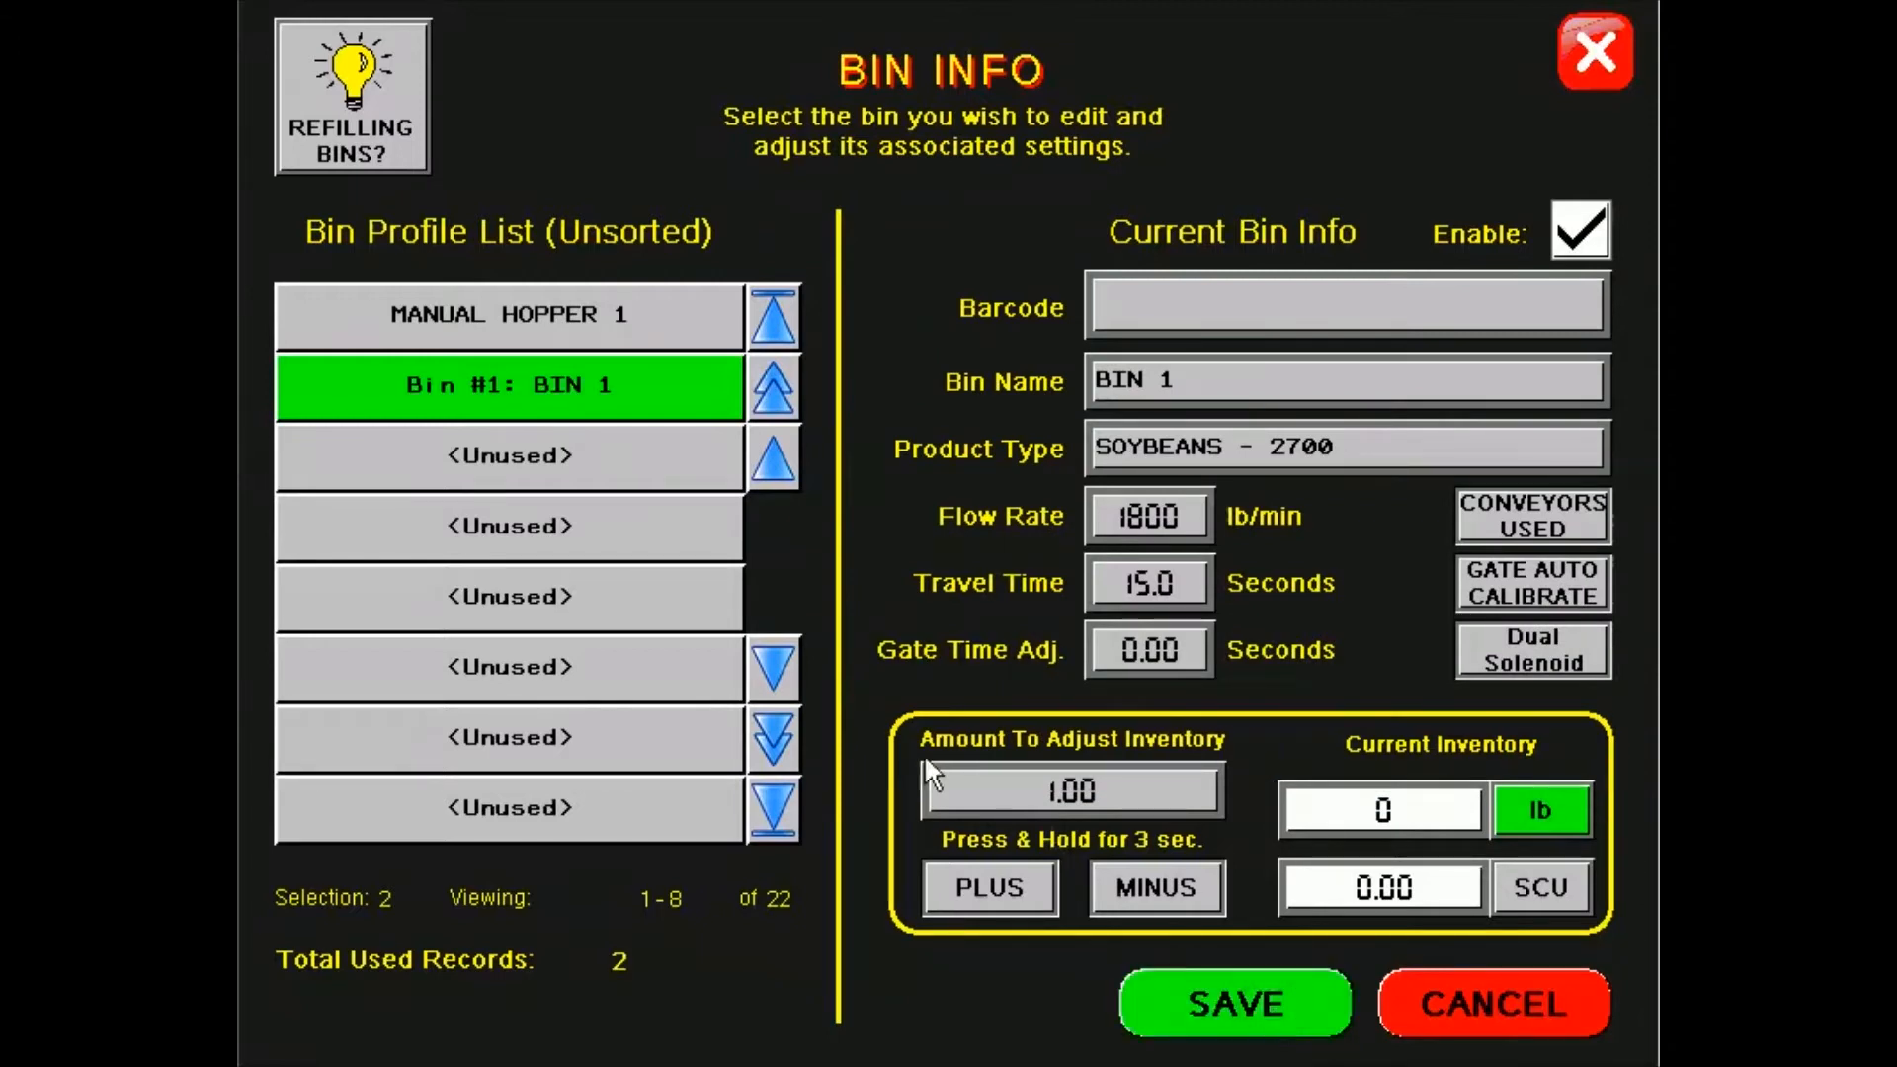
Step: Enable BIN 2 in the next unused profile, assign conveyors C1 and C2 to it, and save it
left_click(660, 484)
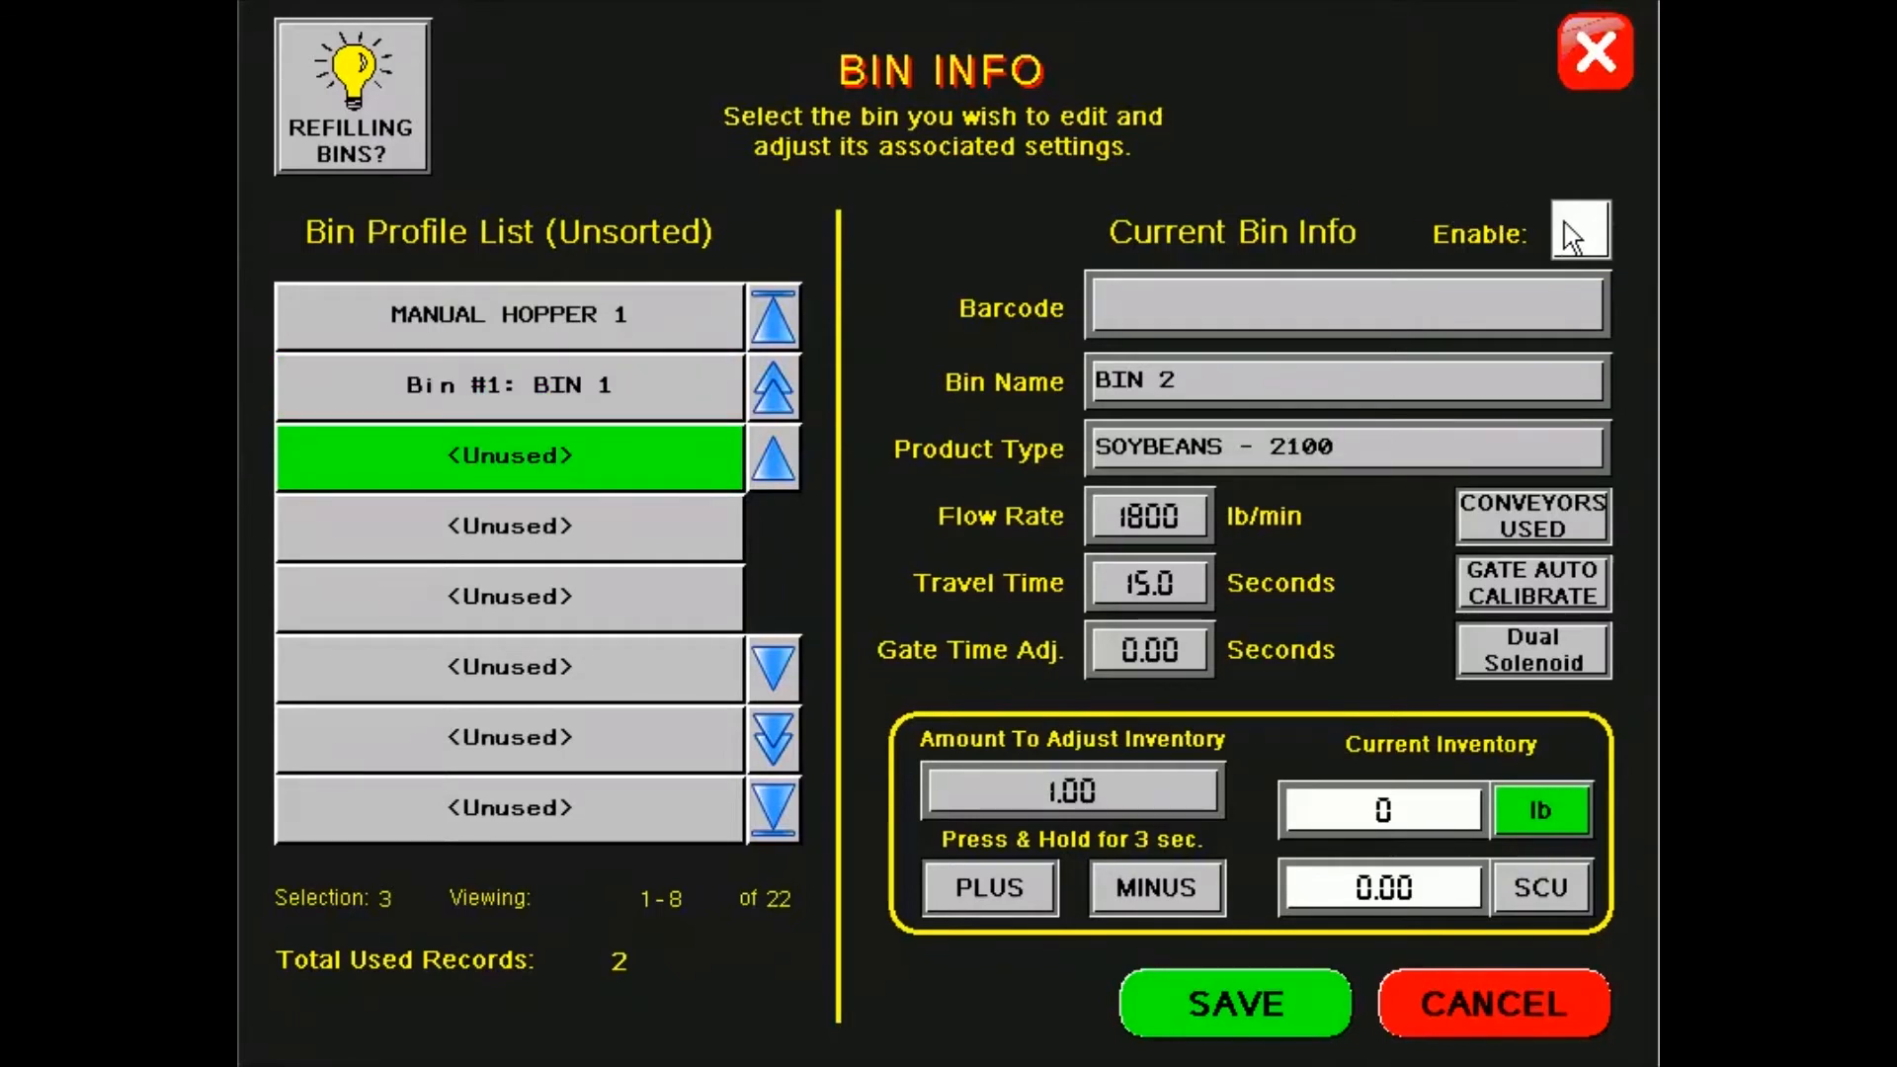
left_click(1570, 255)
left_click(1522, 505)
left_click(1175, 446)
left_click(973, 447)
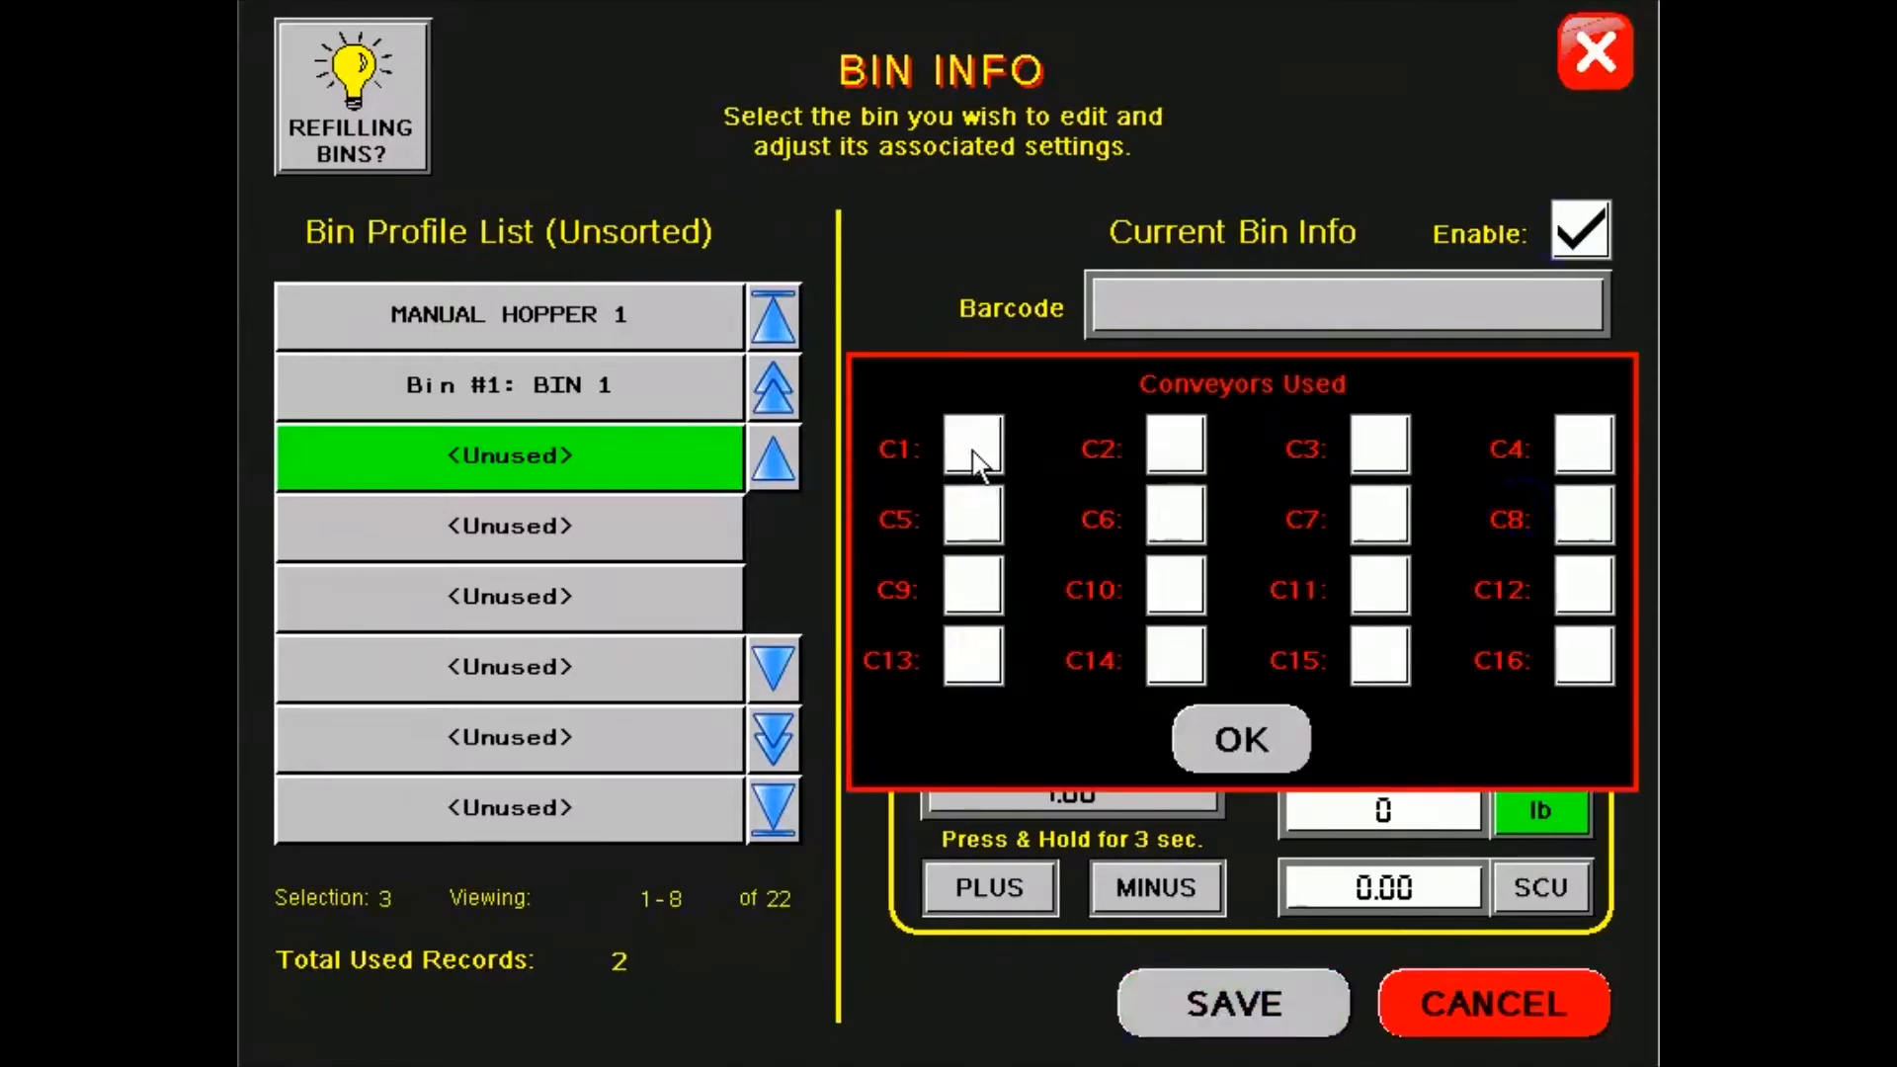
left_click(1176, 444)
left_click(1242, 739)
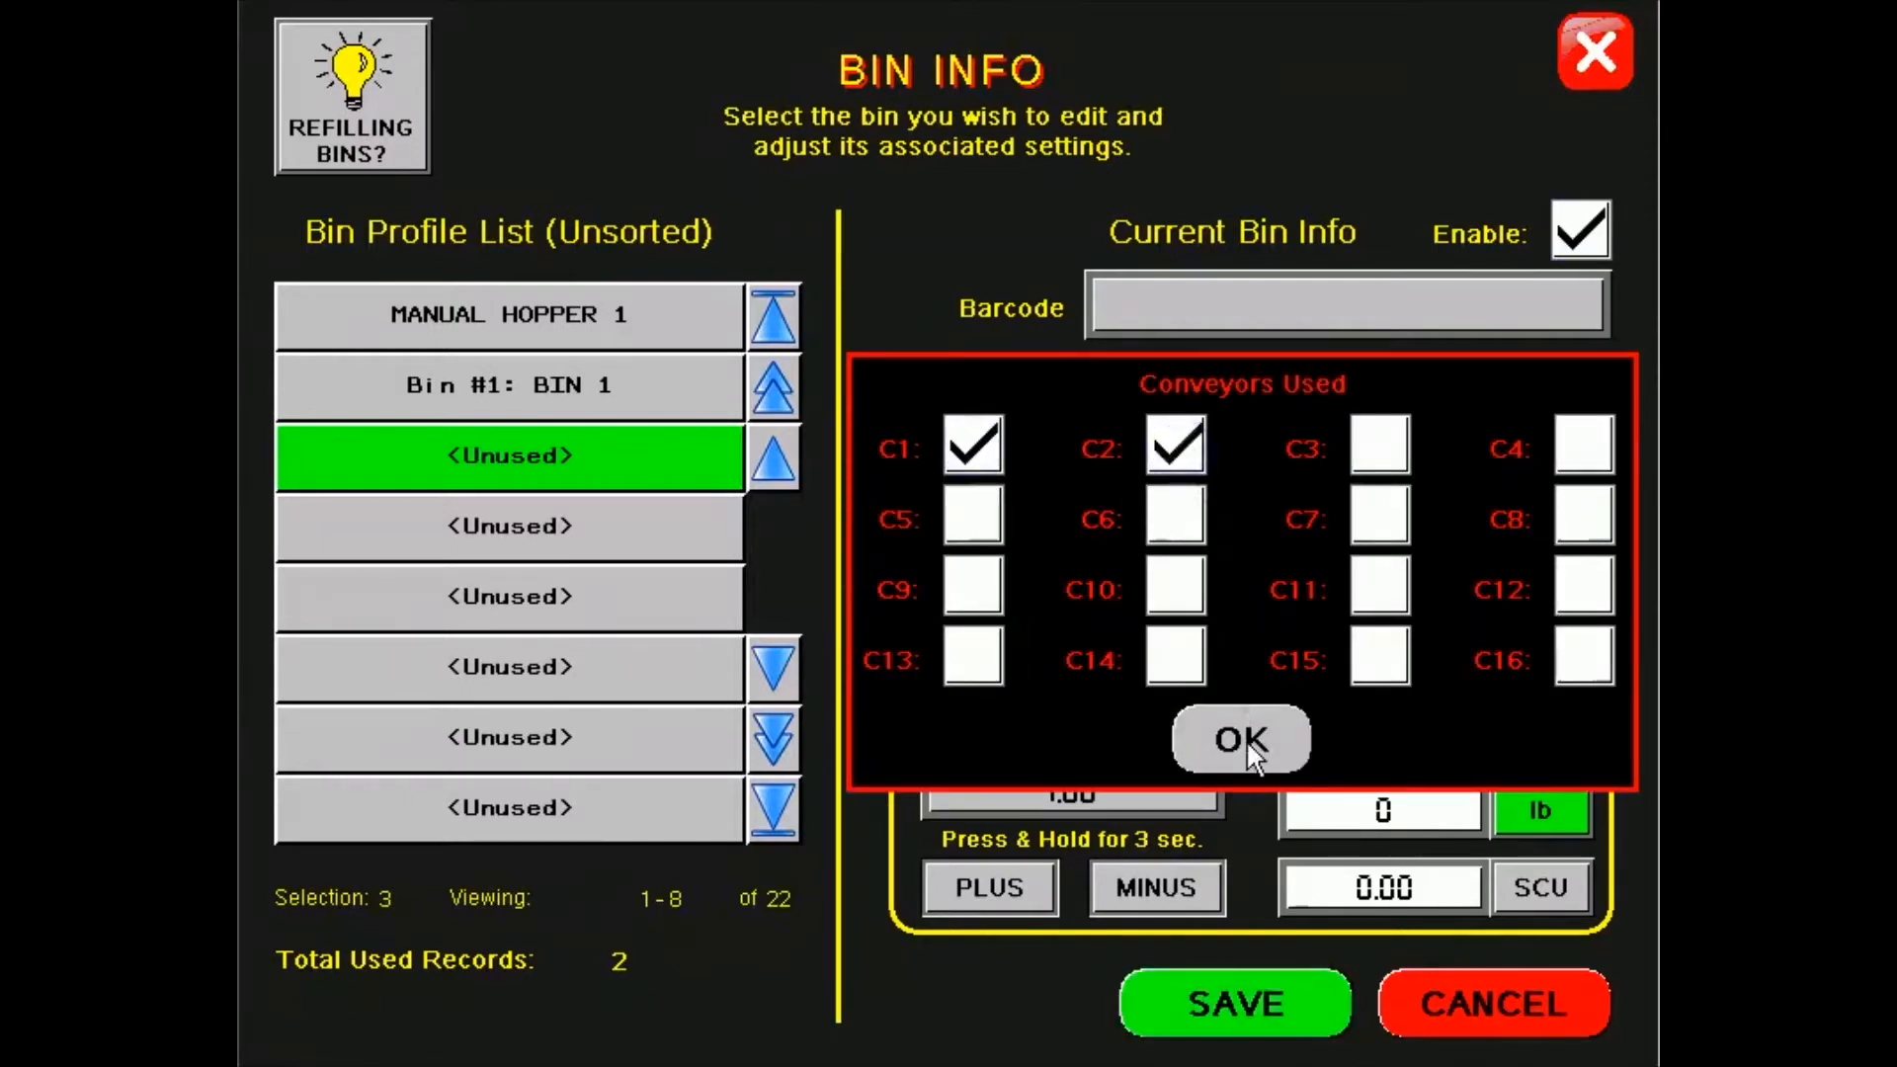
left_click(1201, 993)
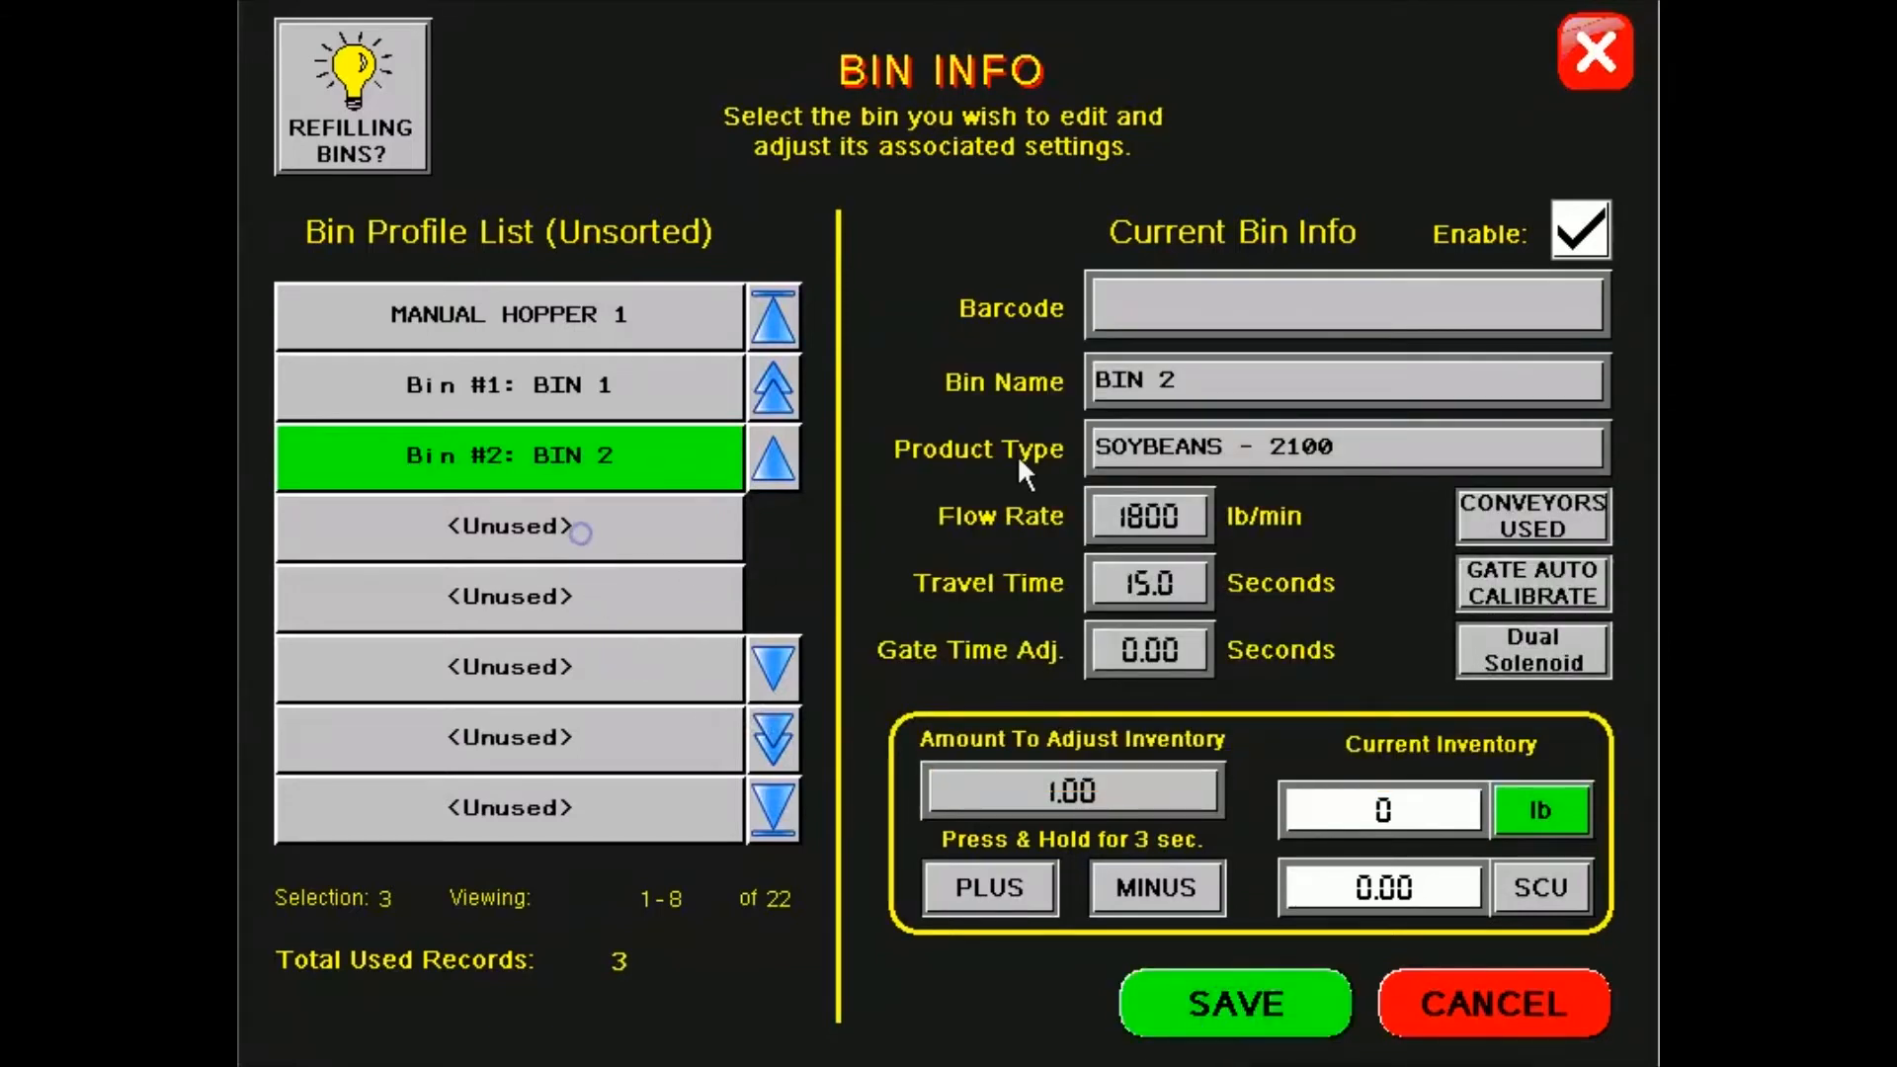
Step: Enable BIN 3 in the next unused profile, set its conveyors used to C1 and C2, and save it
left_click(580, 534)
left_click(1580, 230)
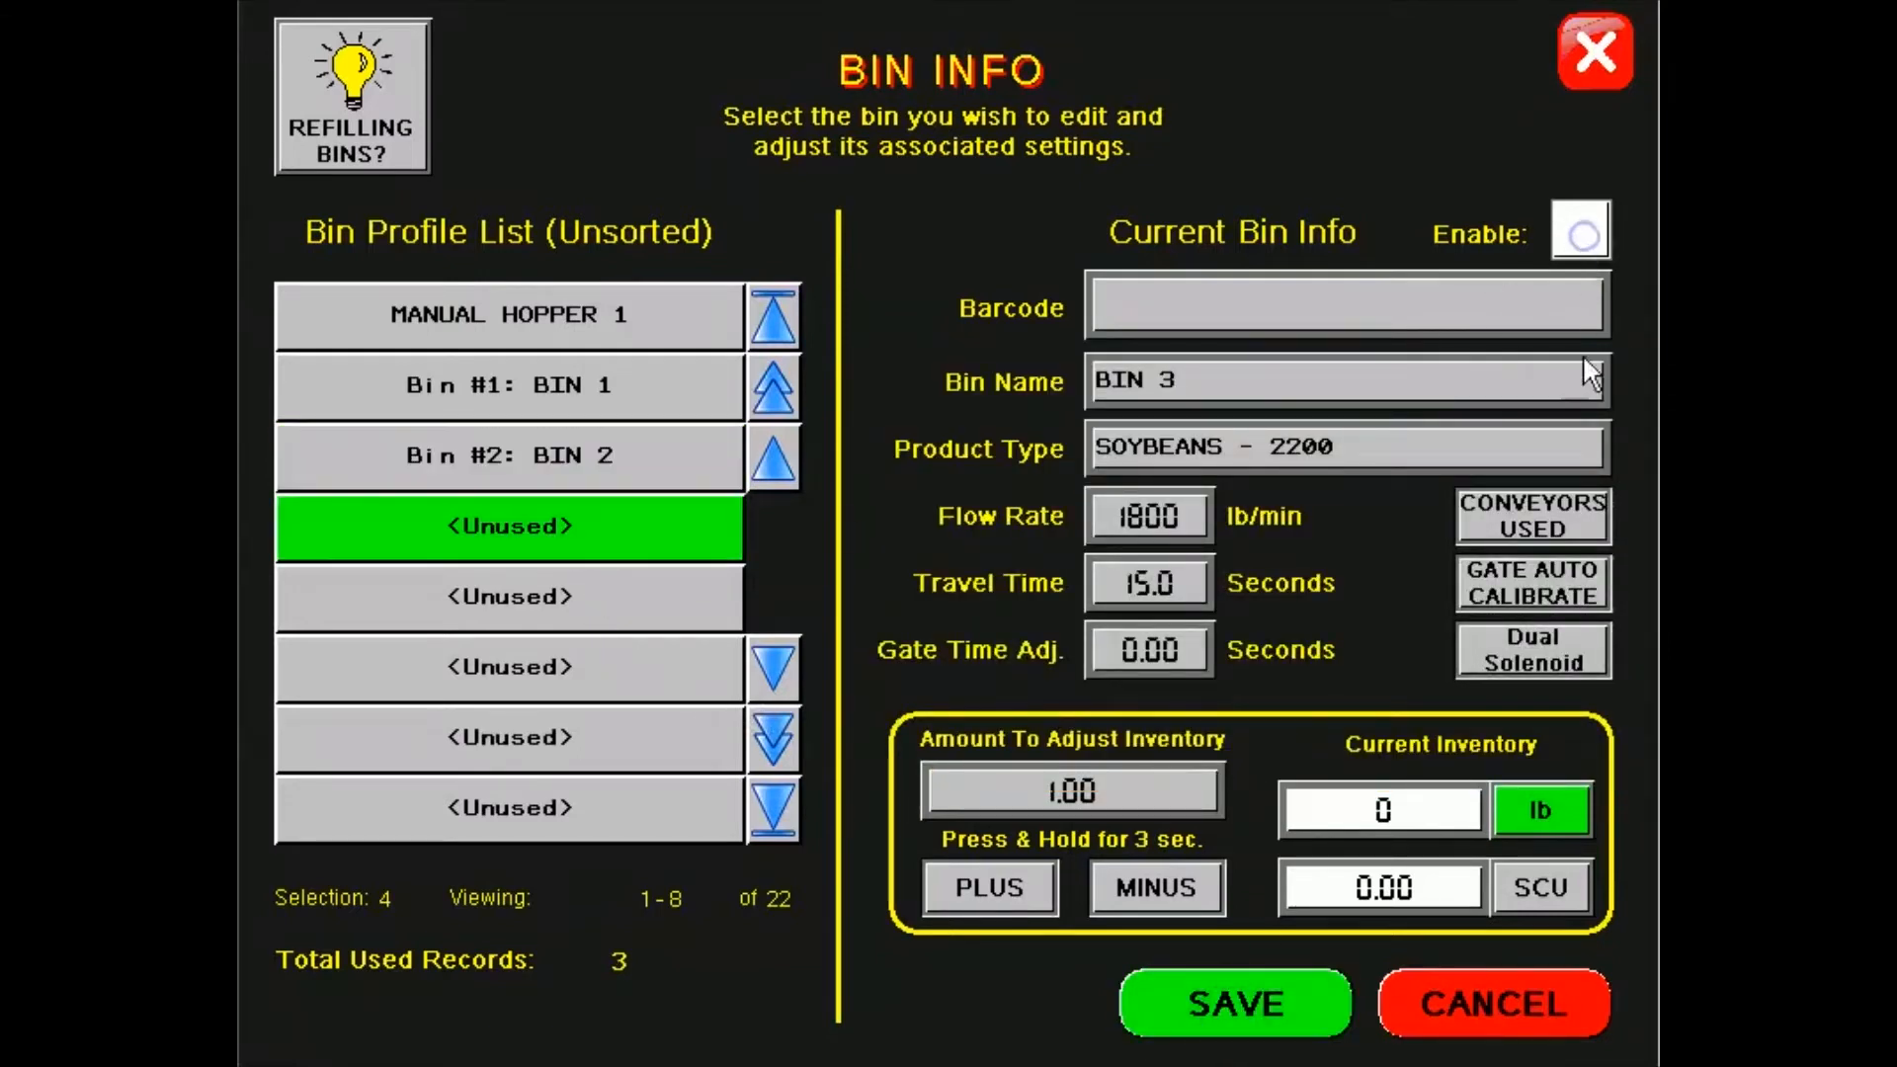
left_click(1531, 517)
left_click(1176, 445)
left_click(996, 462)
left_click(994, 462)
left_click(1177, 441)
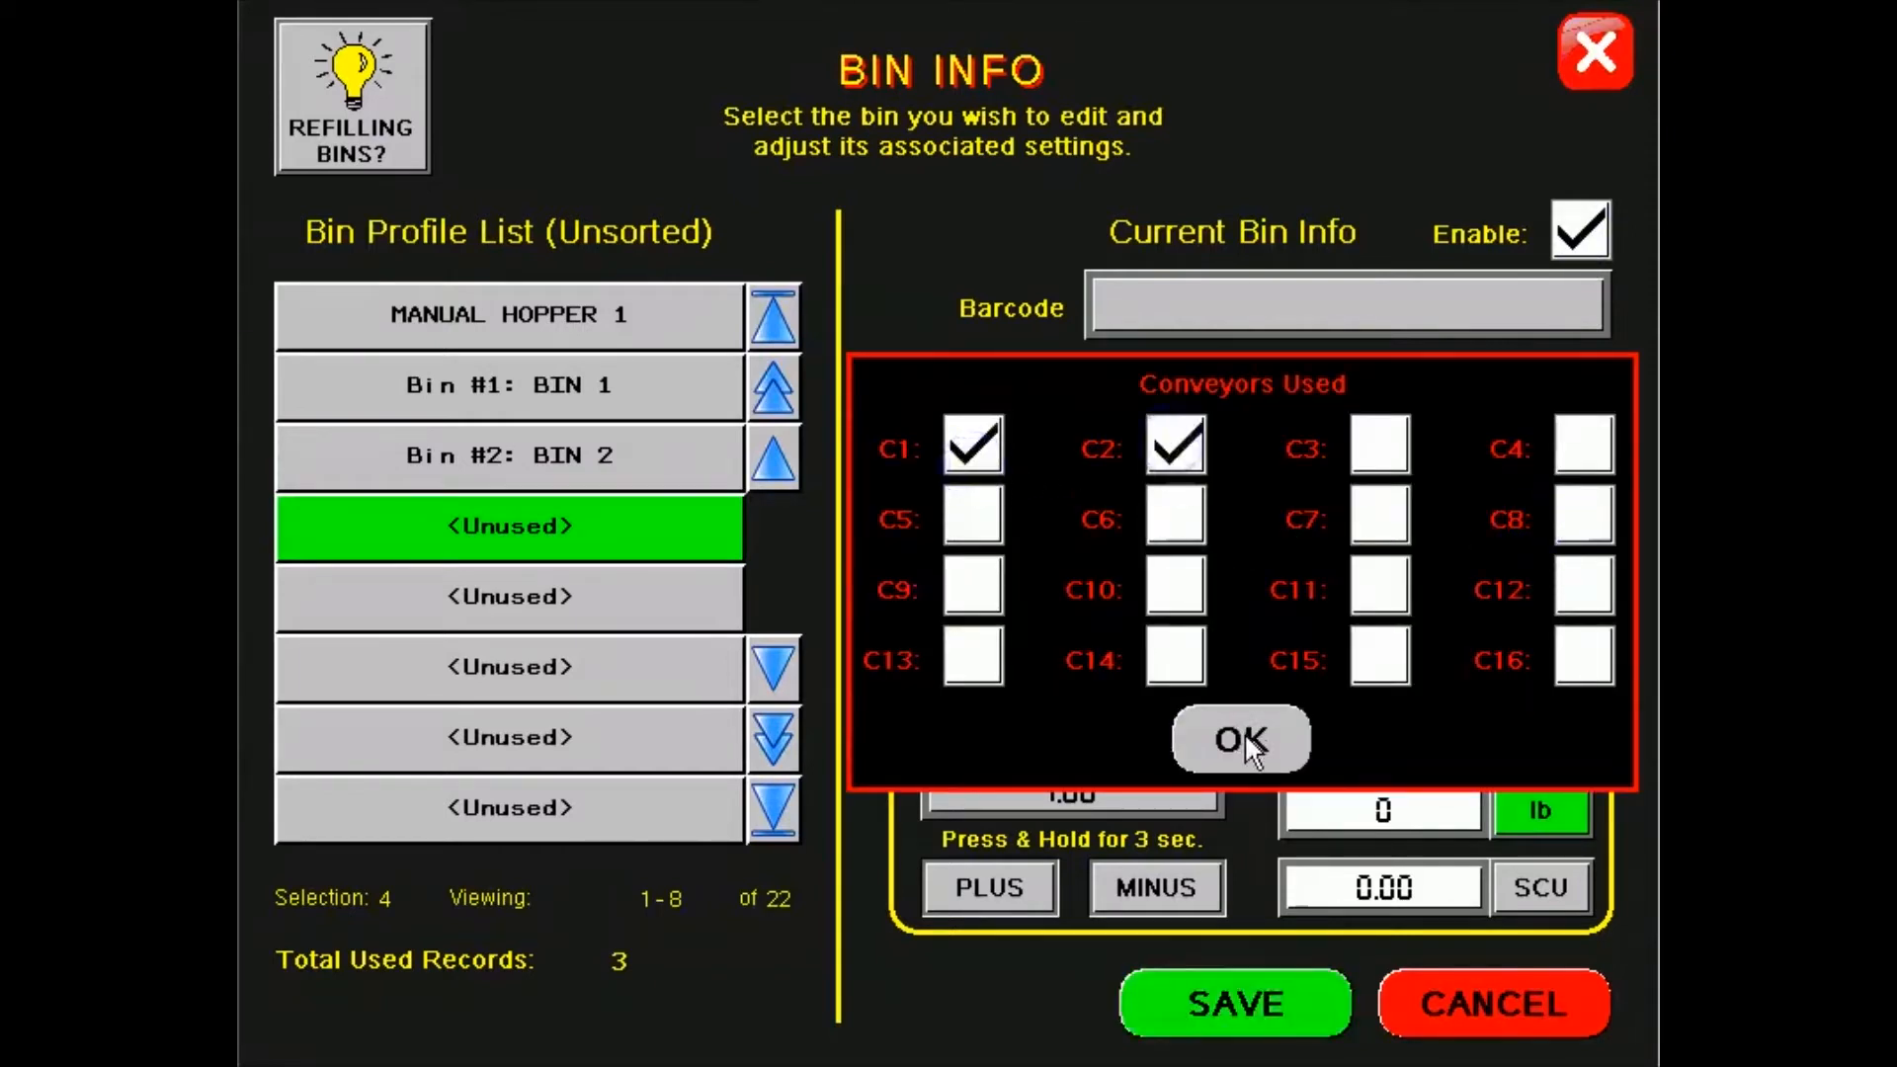
left_click(1243, 738)
left_click(1273, 1008)
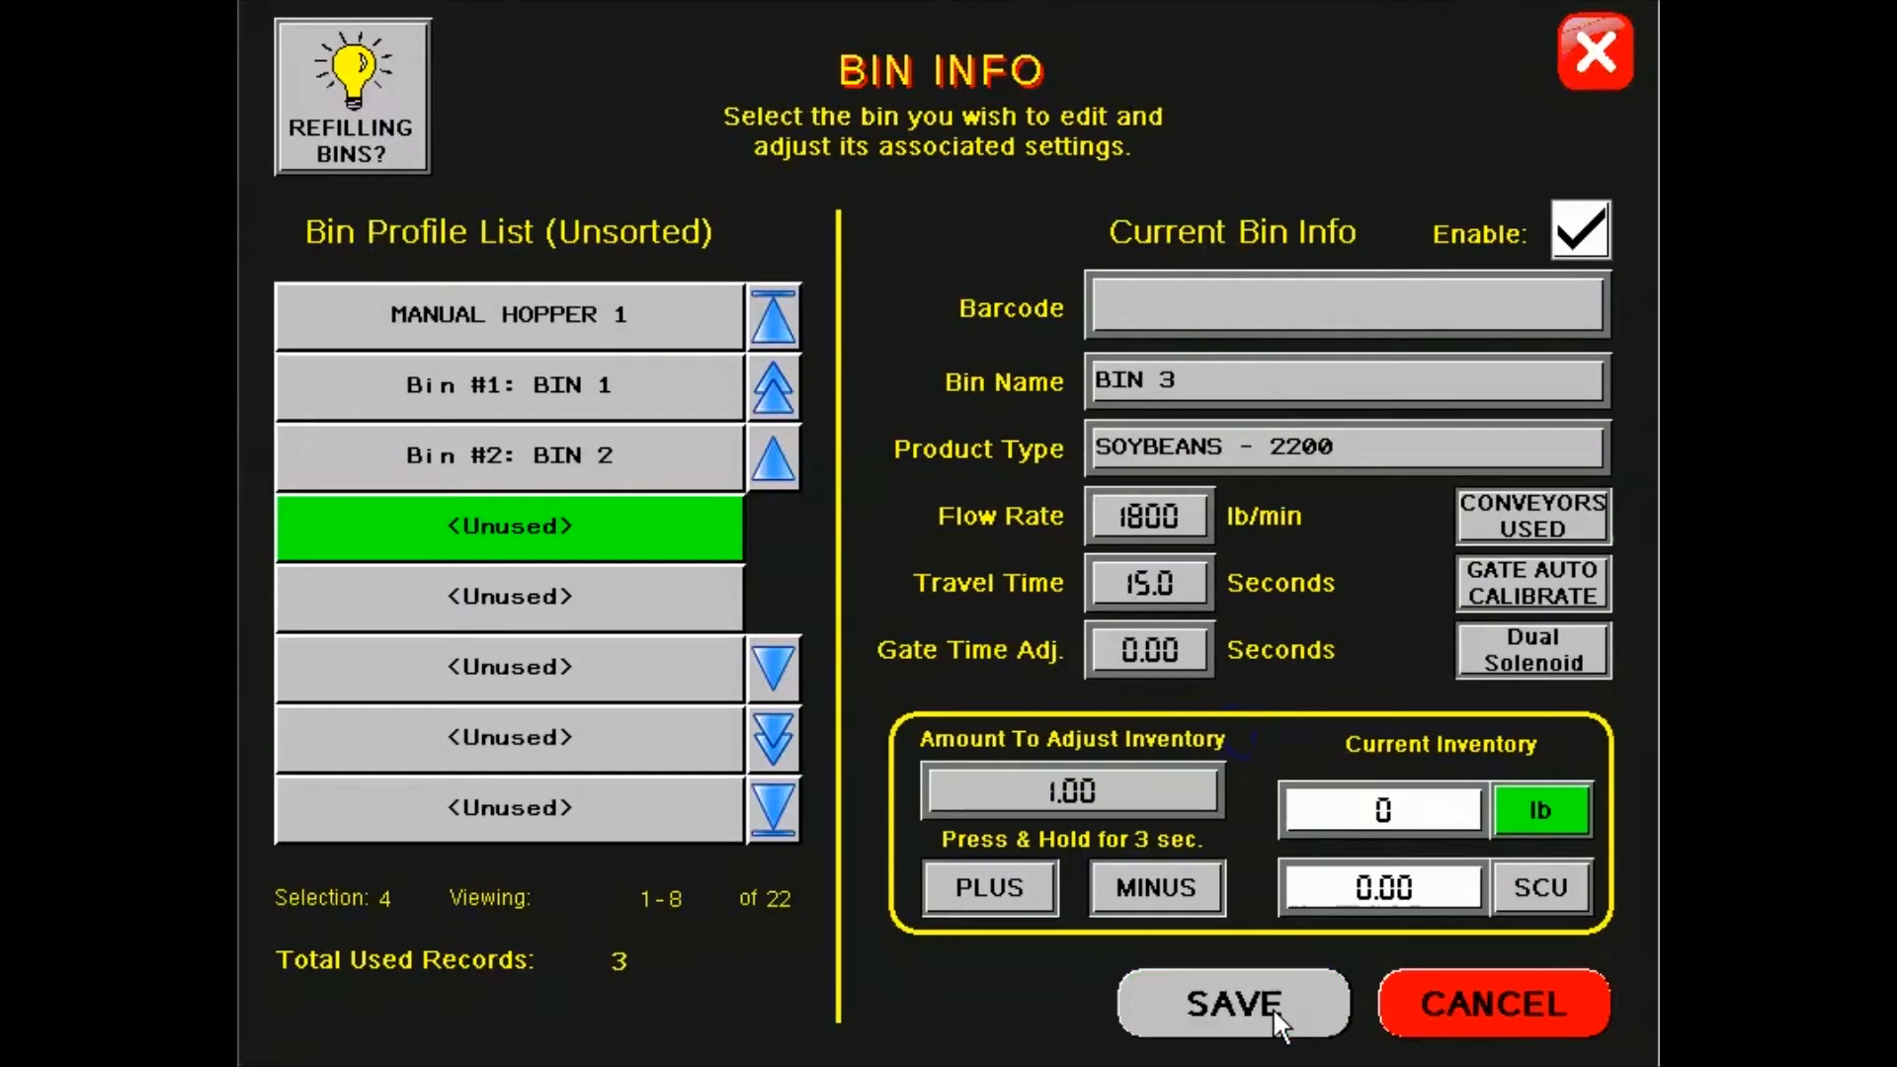
left_click(1300, 988)
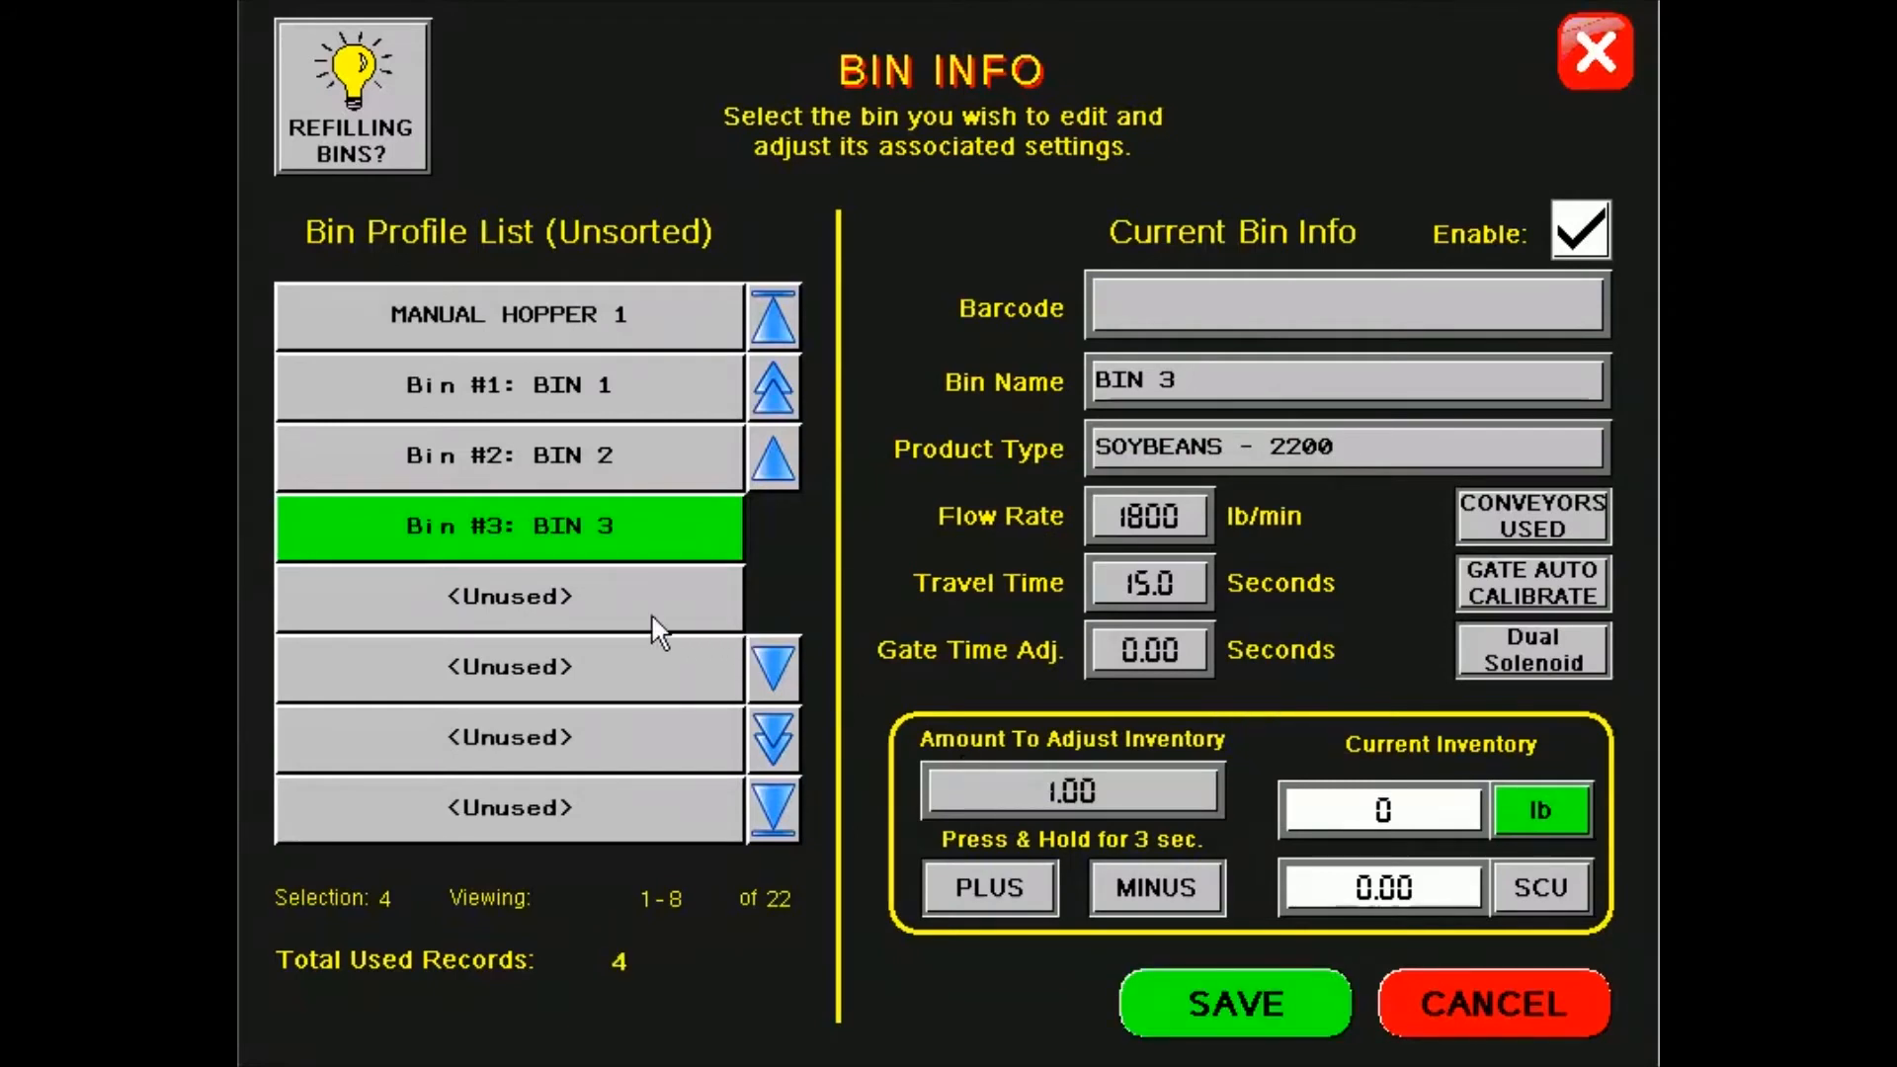
Step: Enable the BIN 4 profile with conveyors C1 and C2 as its conveyors used, and save it
left_click(624, 602)
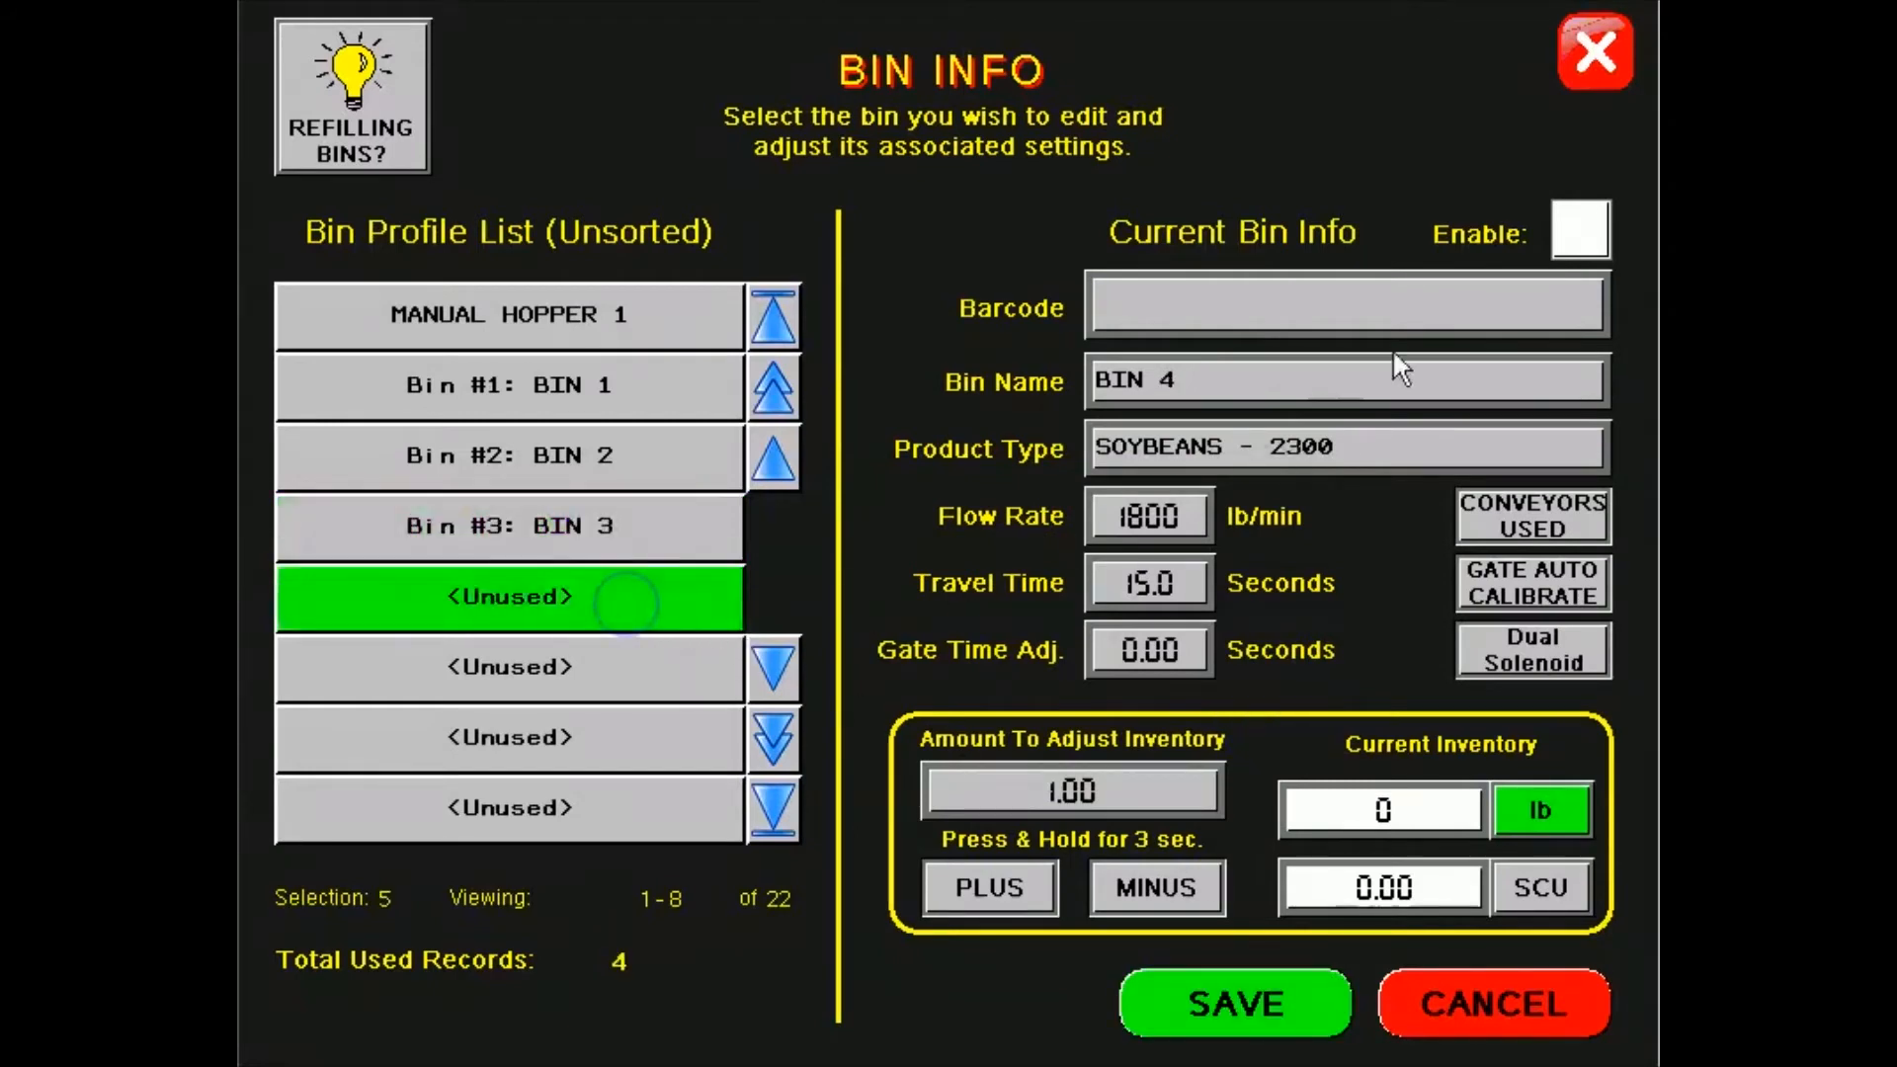
left_click(1563, 219)
left_click(1492, 517)
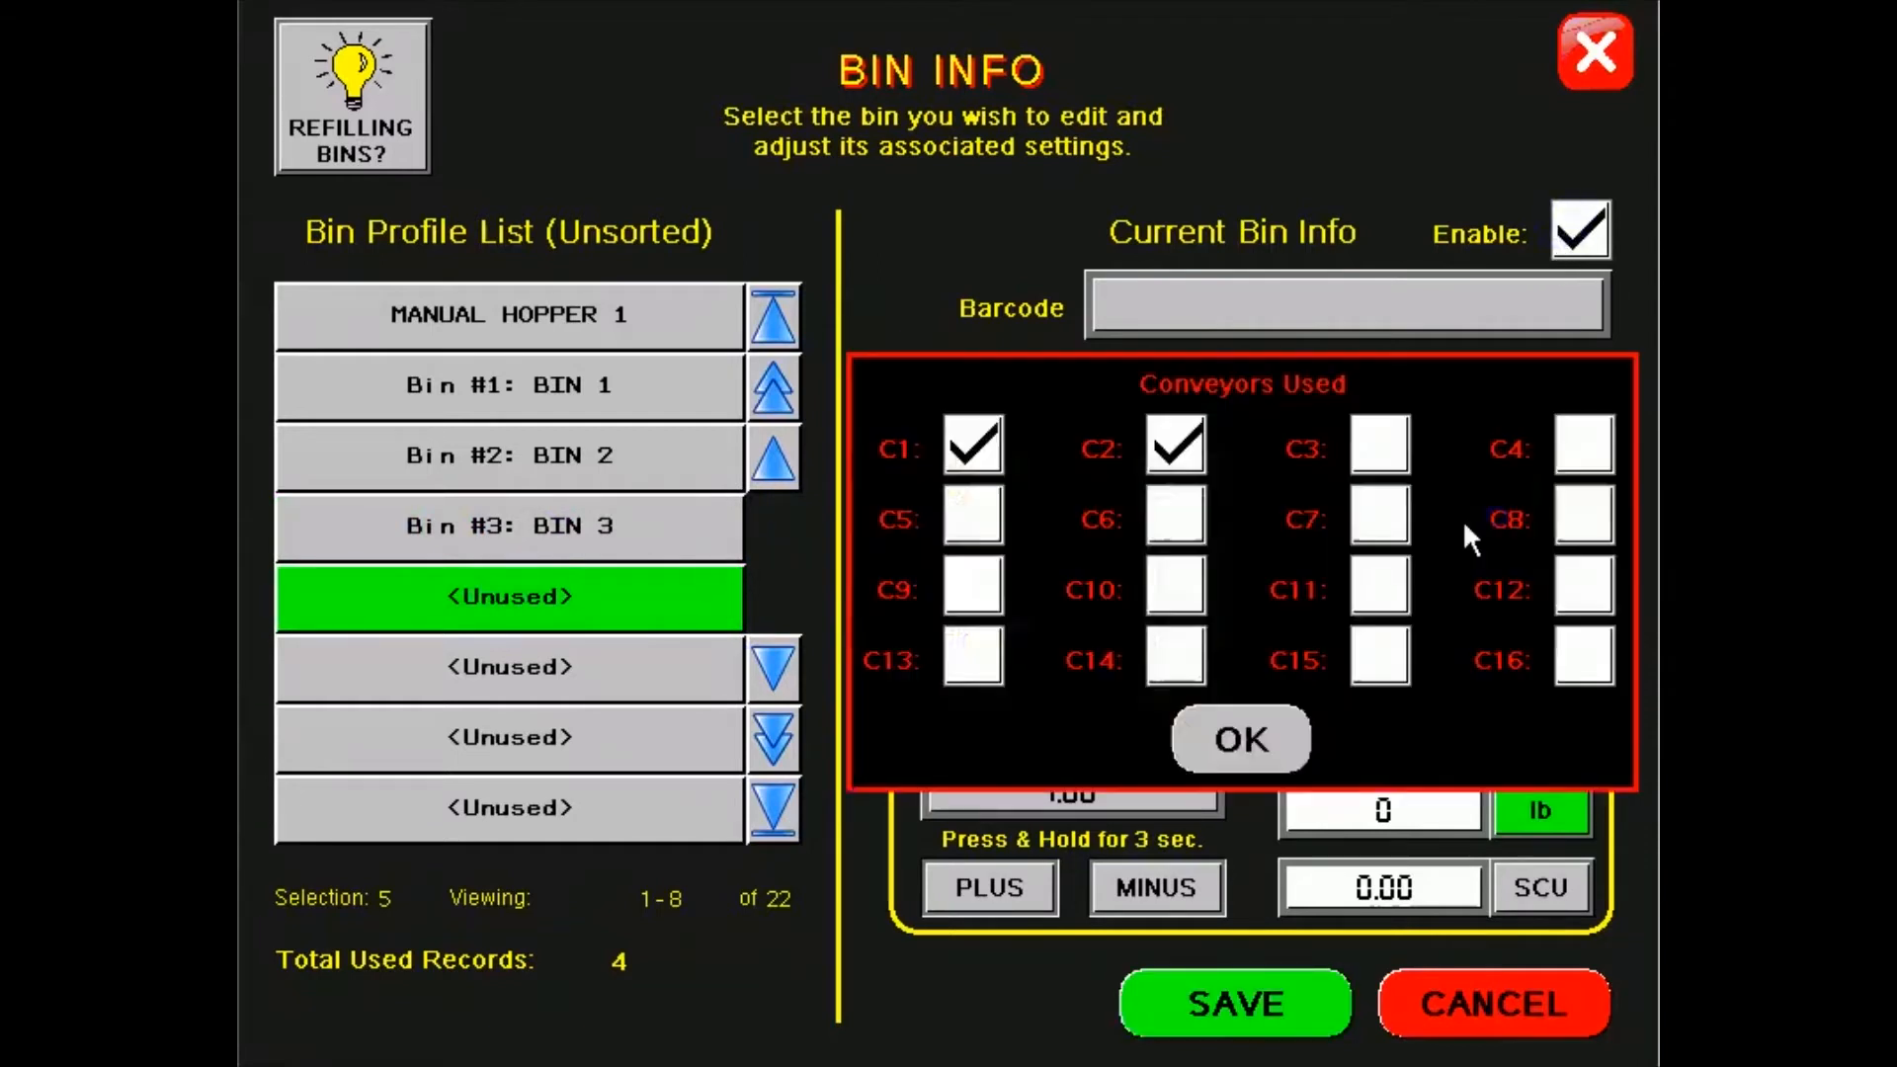
left_click(973, 447)
left_click(1172, 443)
left_click(1274, 739)
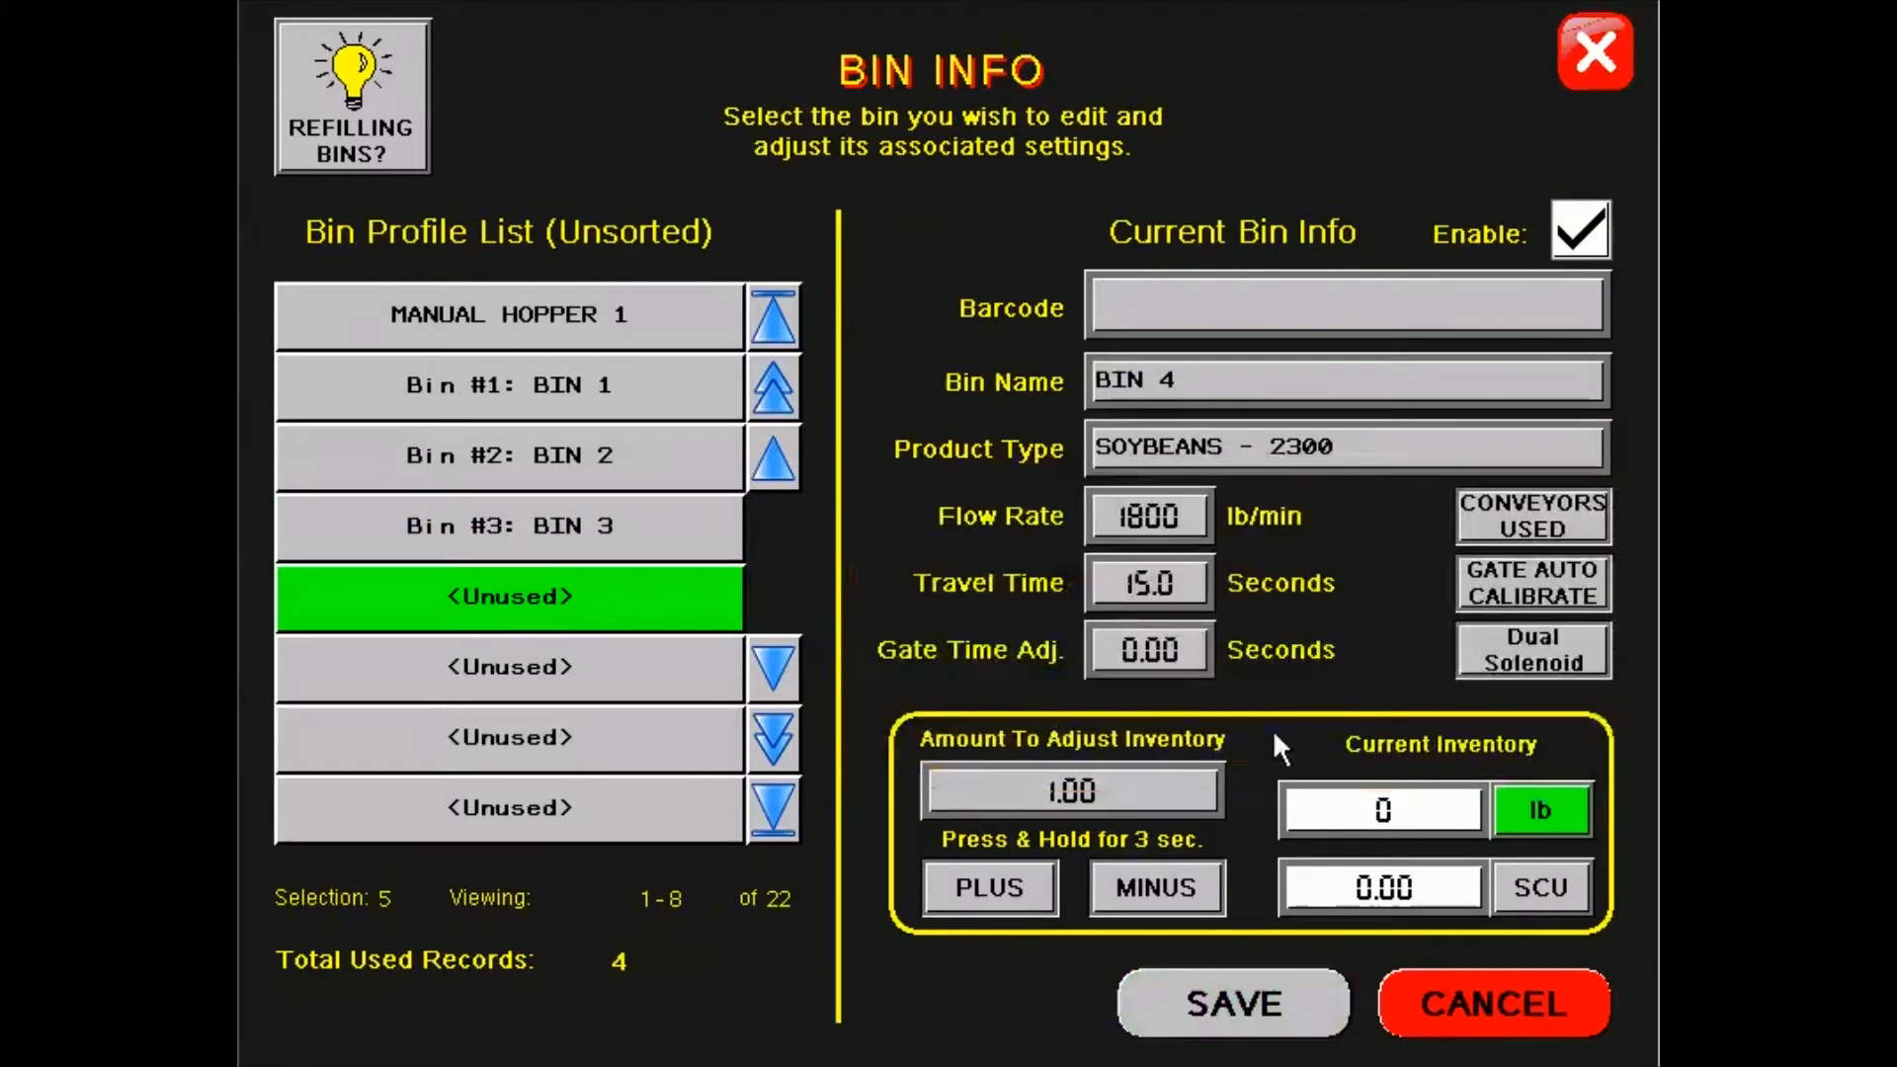
left_click(1296, 1007)
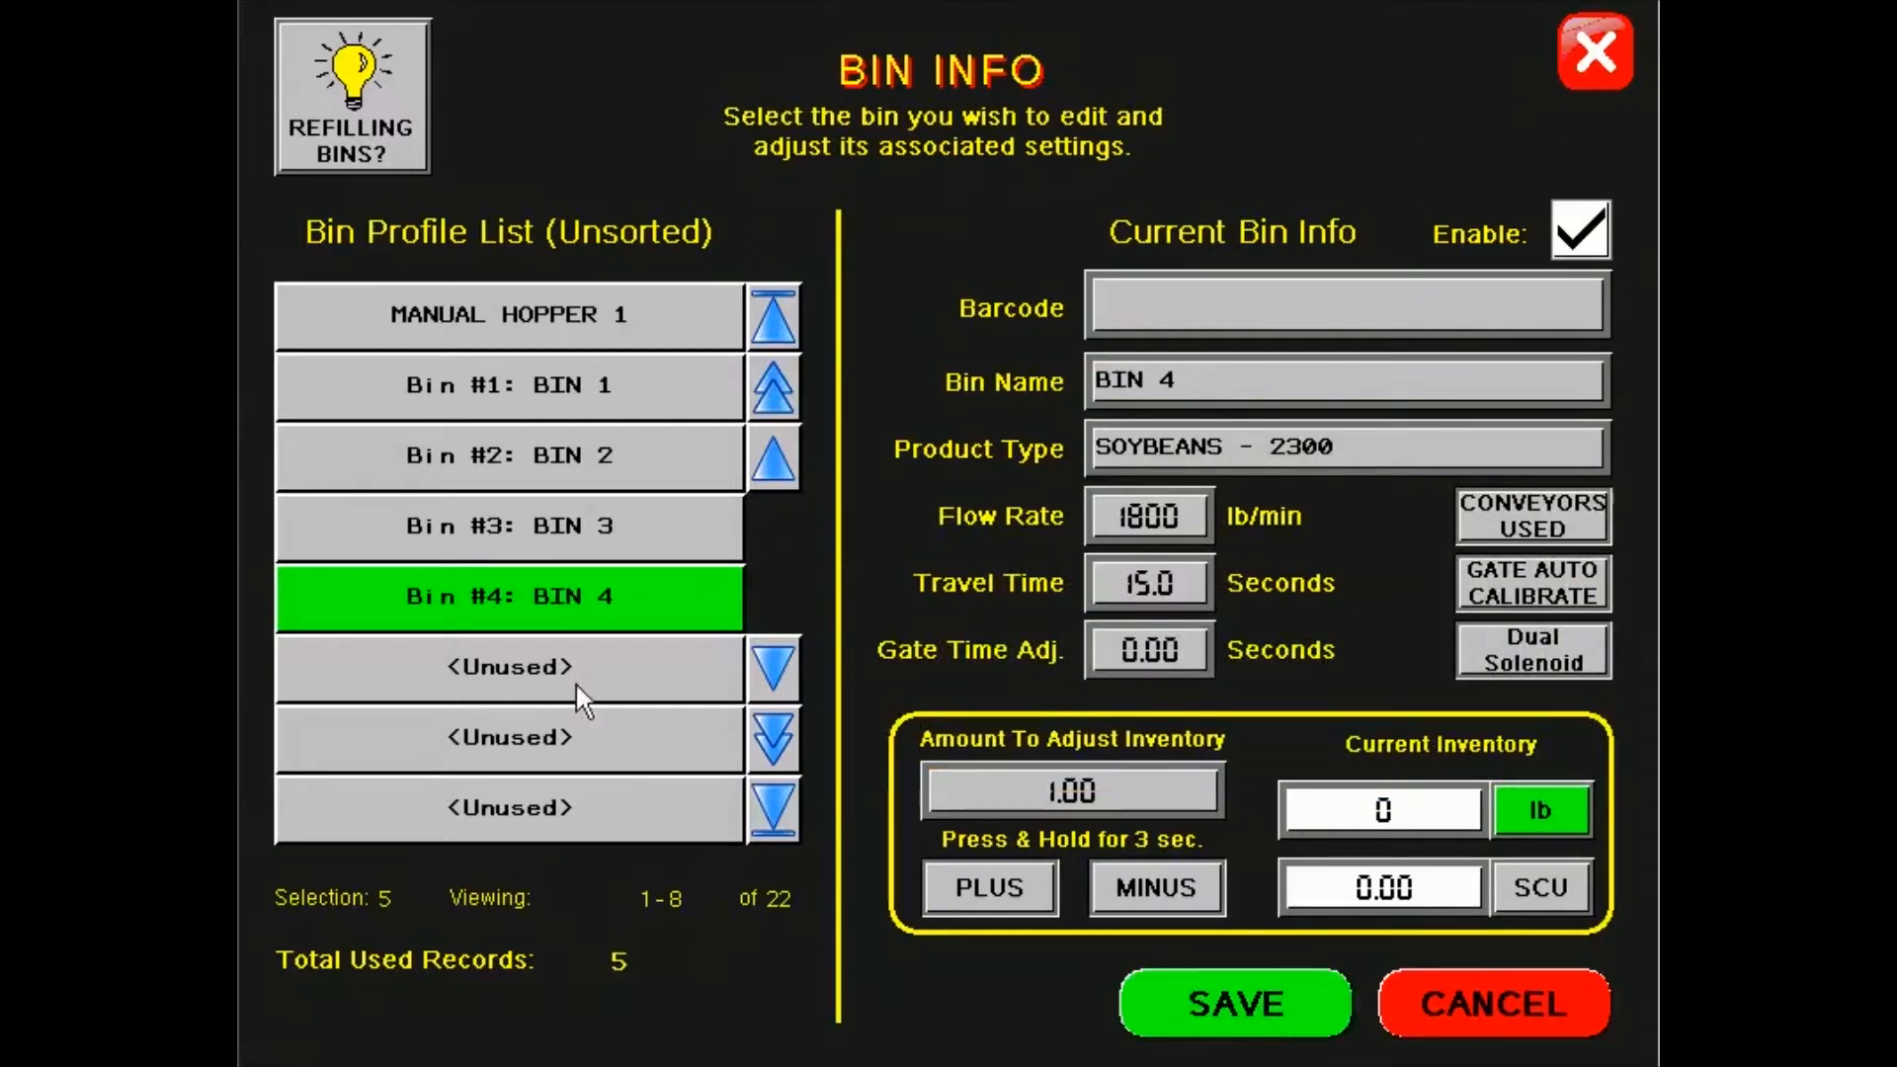
Step: Enable the BIN 5 profile, assign conveyors C1, C4 and C5 to it, and save it
left_click(550, 670)
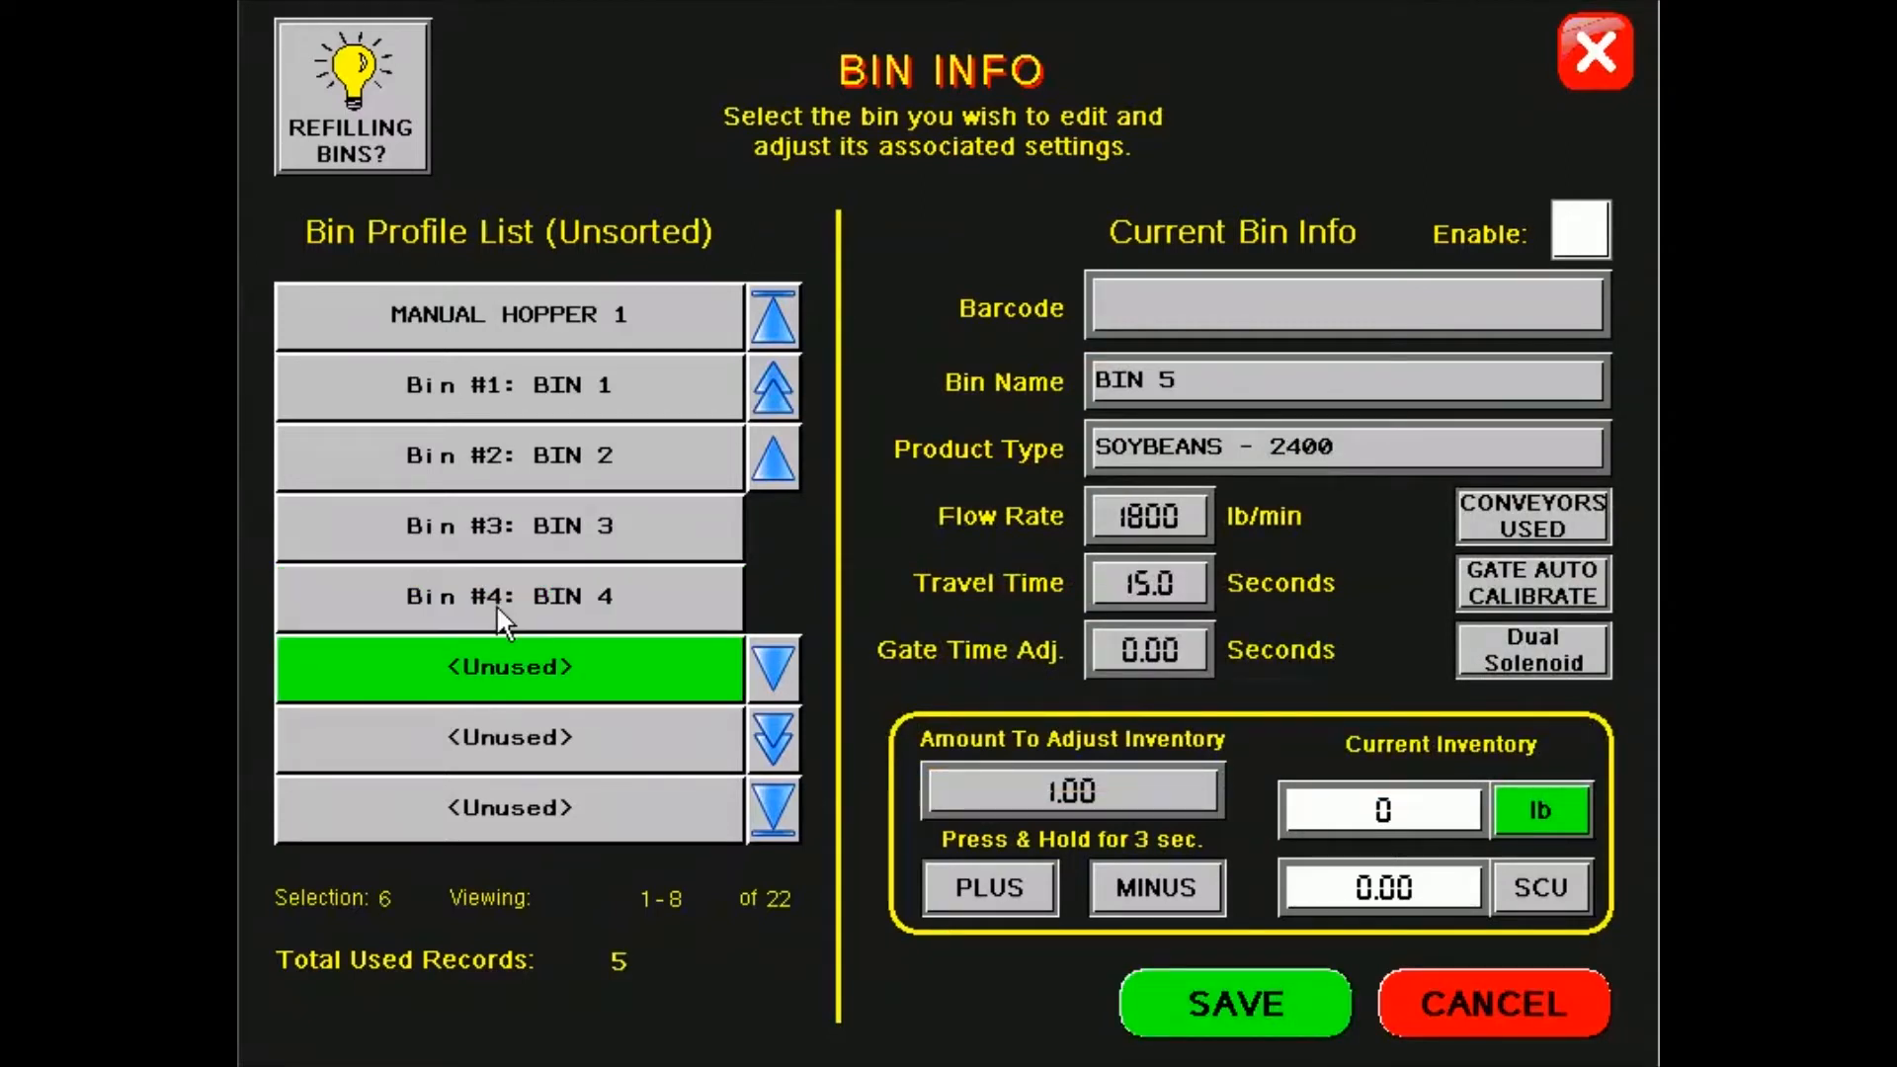
left_click(1574, 206)
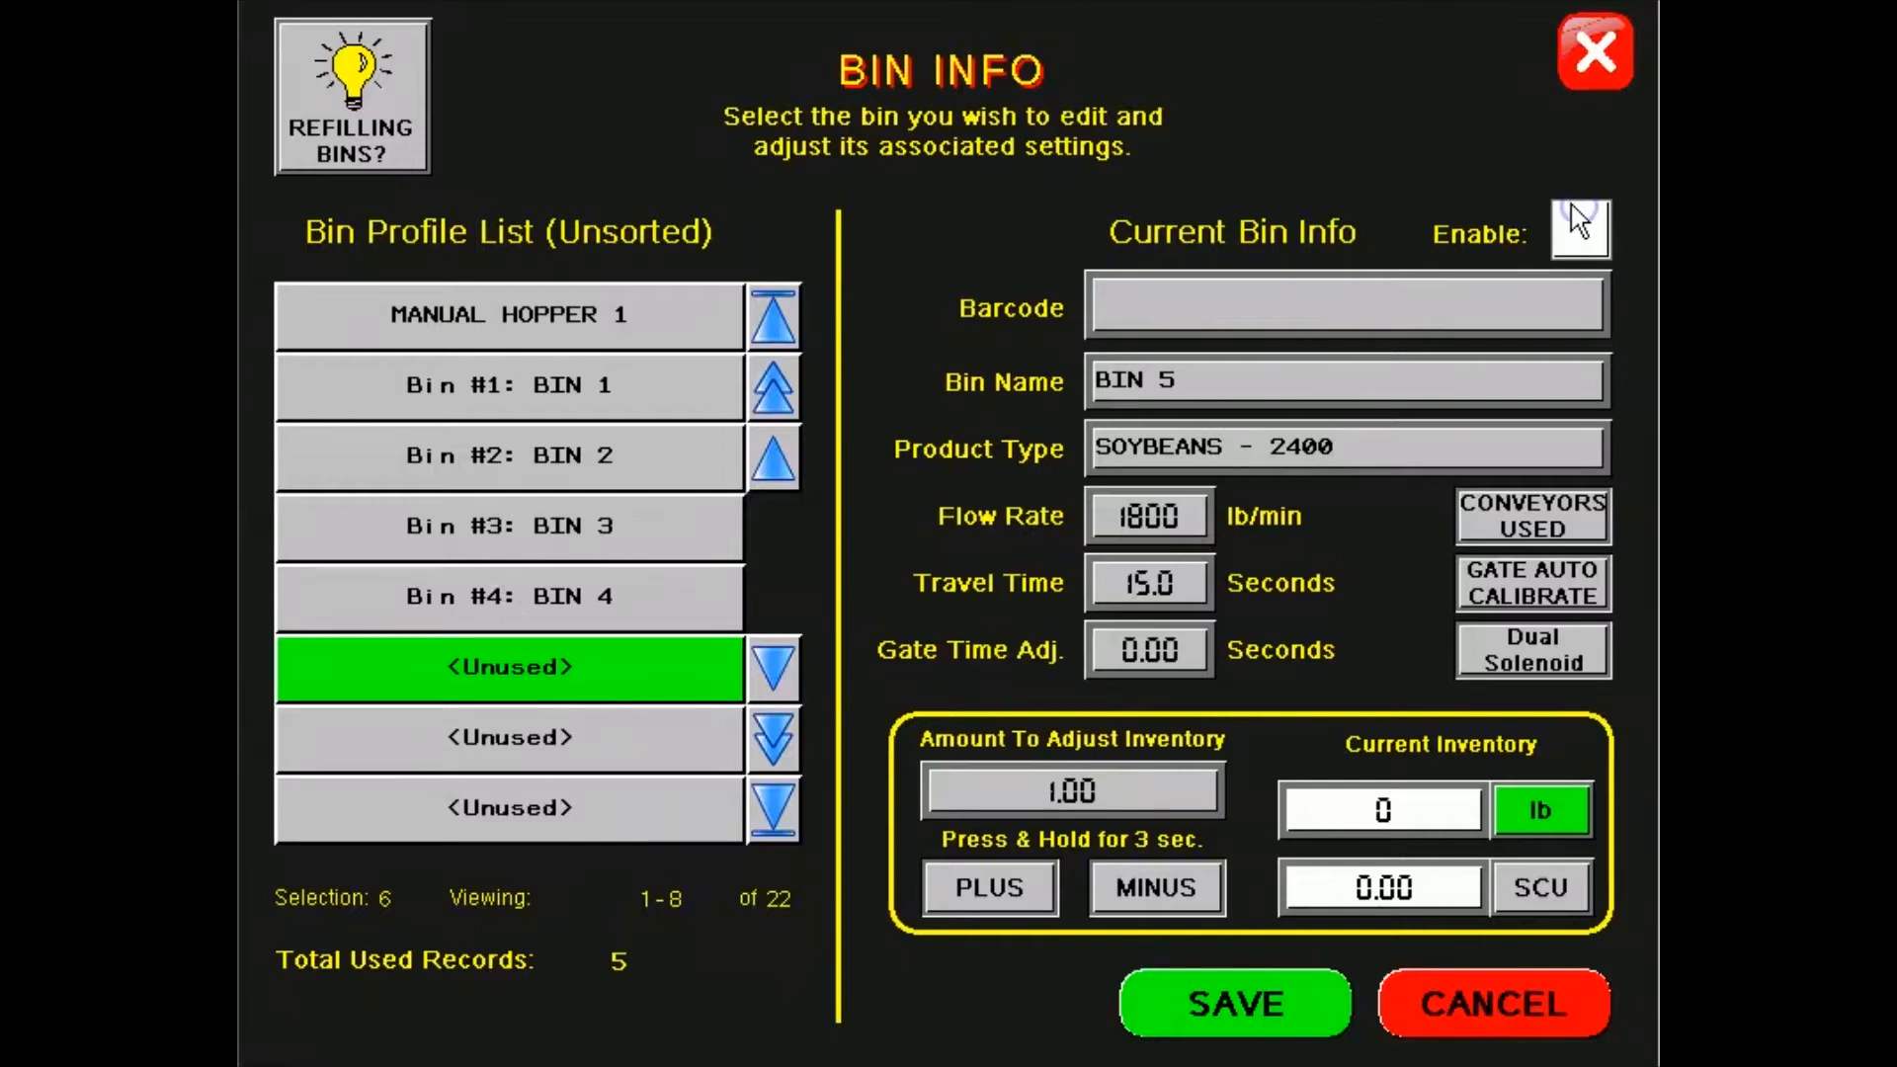
left_click(1525, 506)
left_click(1175, 449)
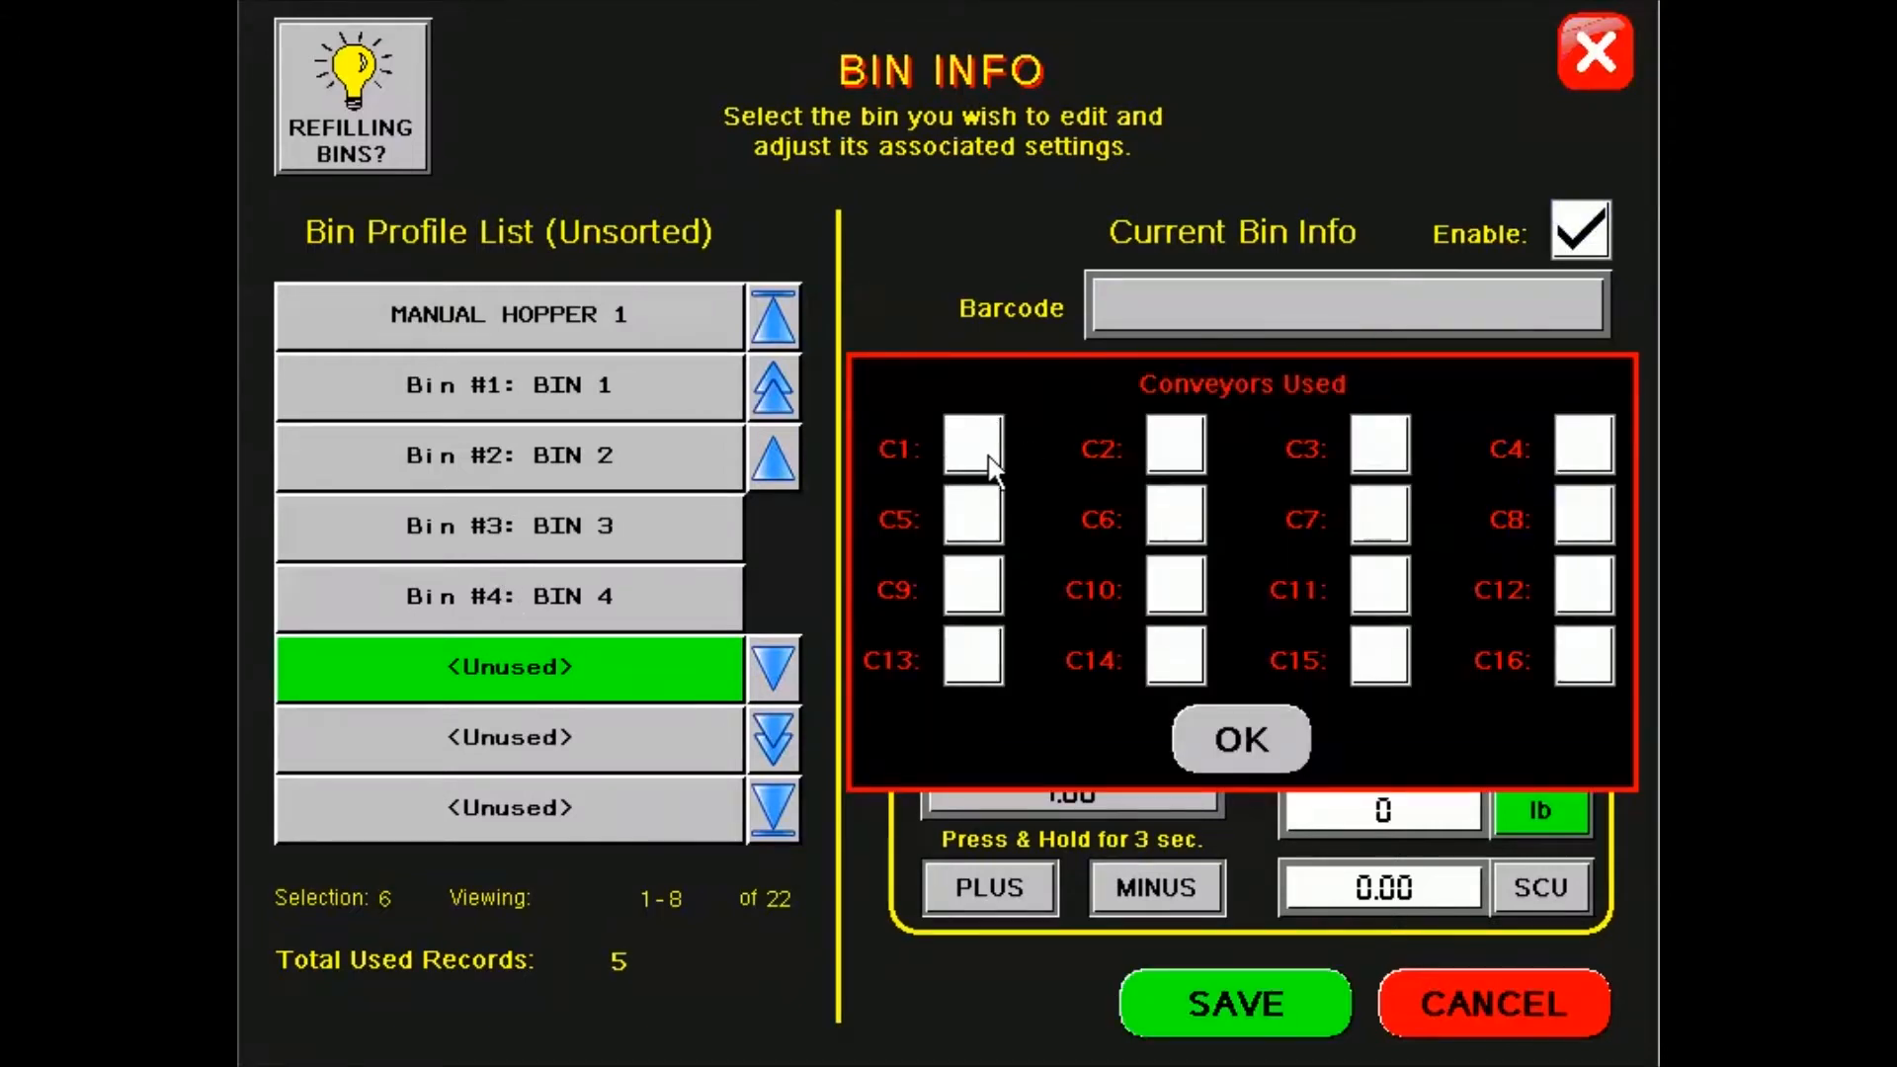
left_click(989, 454)
left_click(1596, 449)
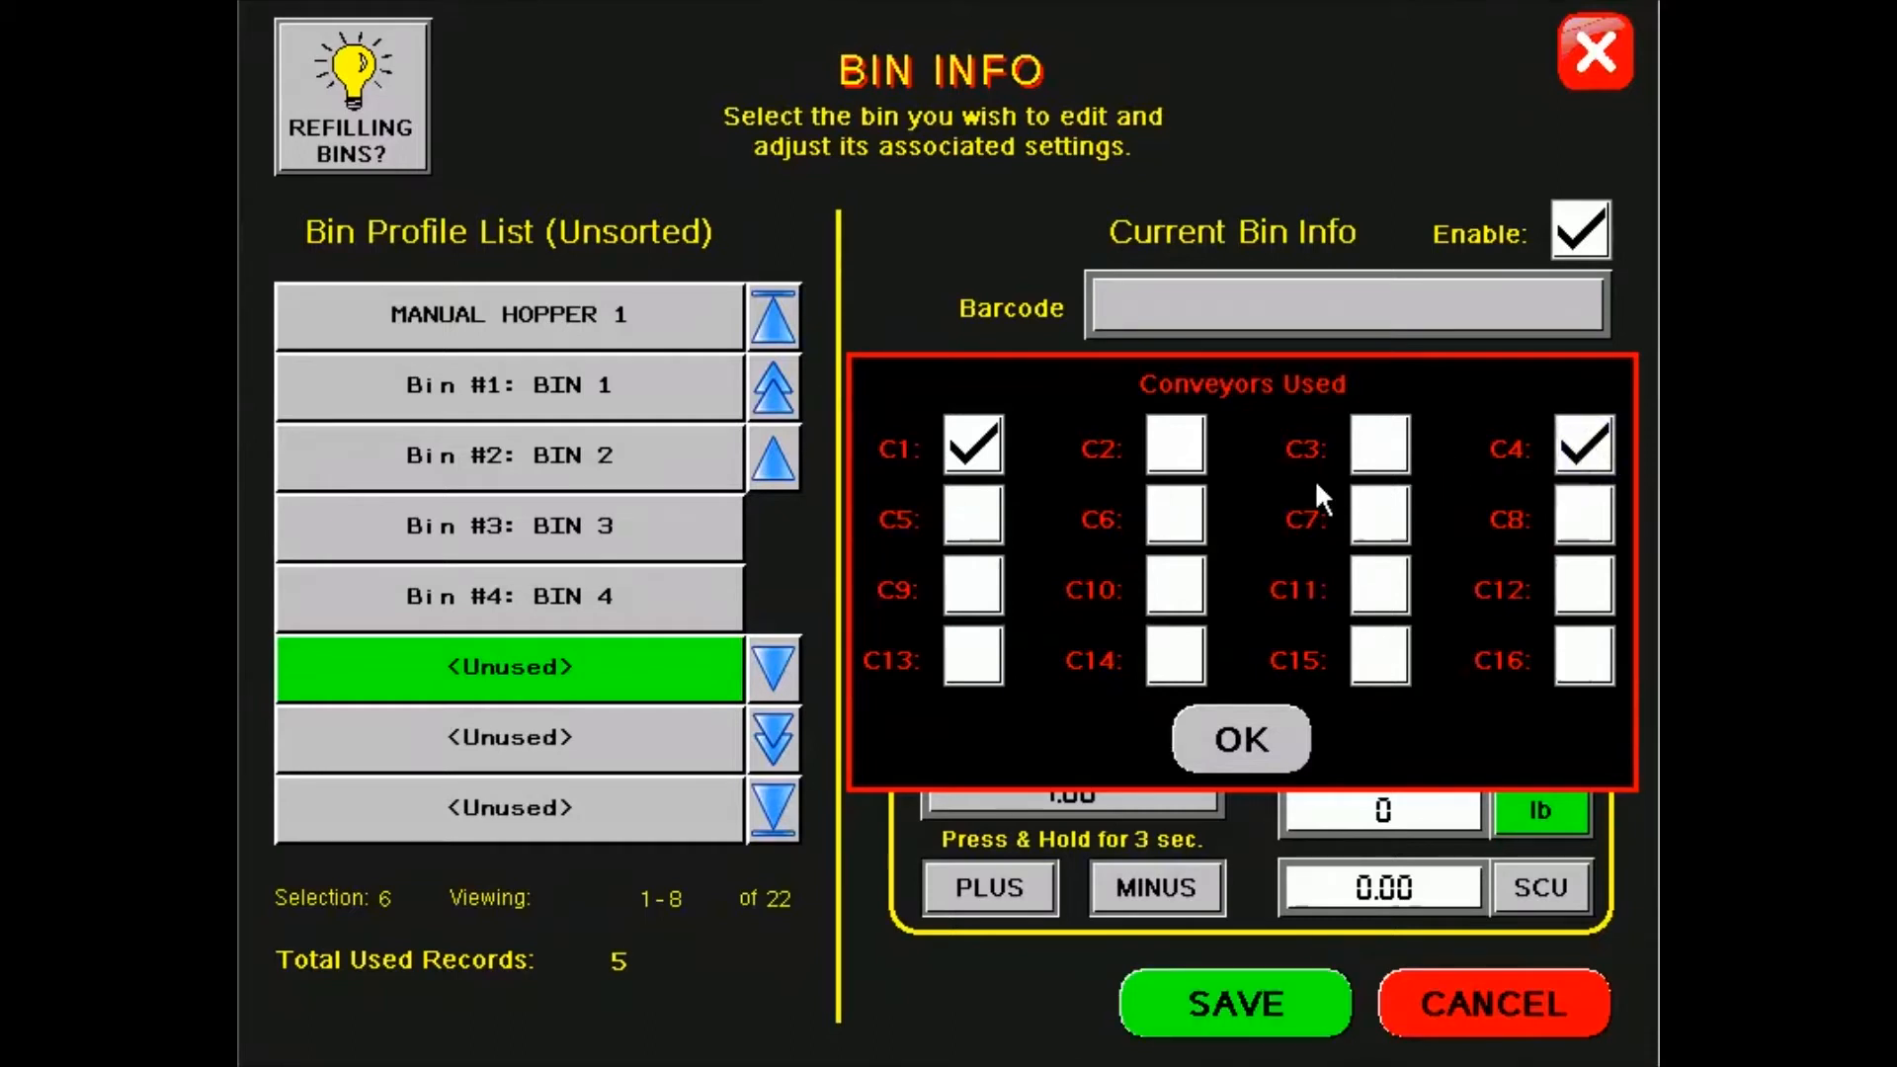
left_click(974, 523)
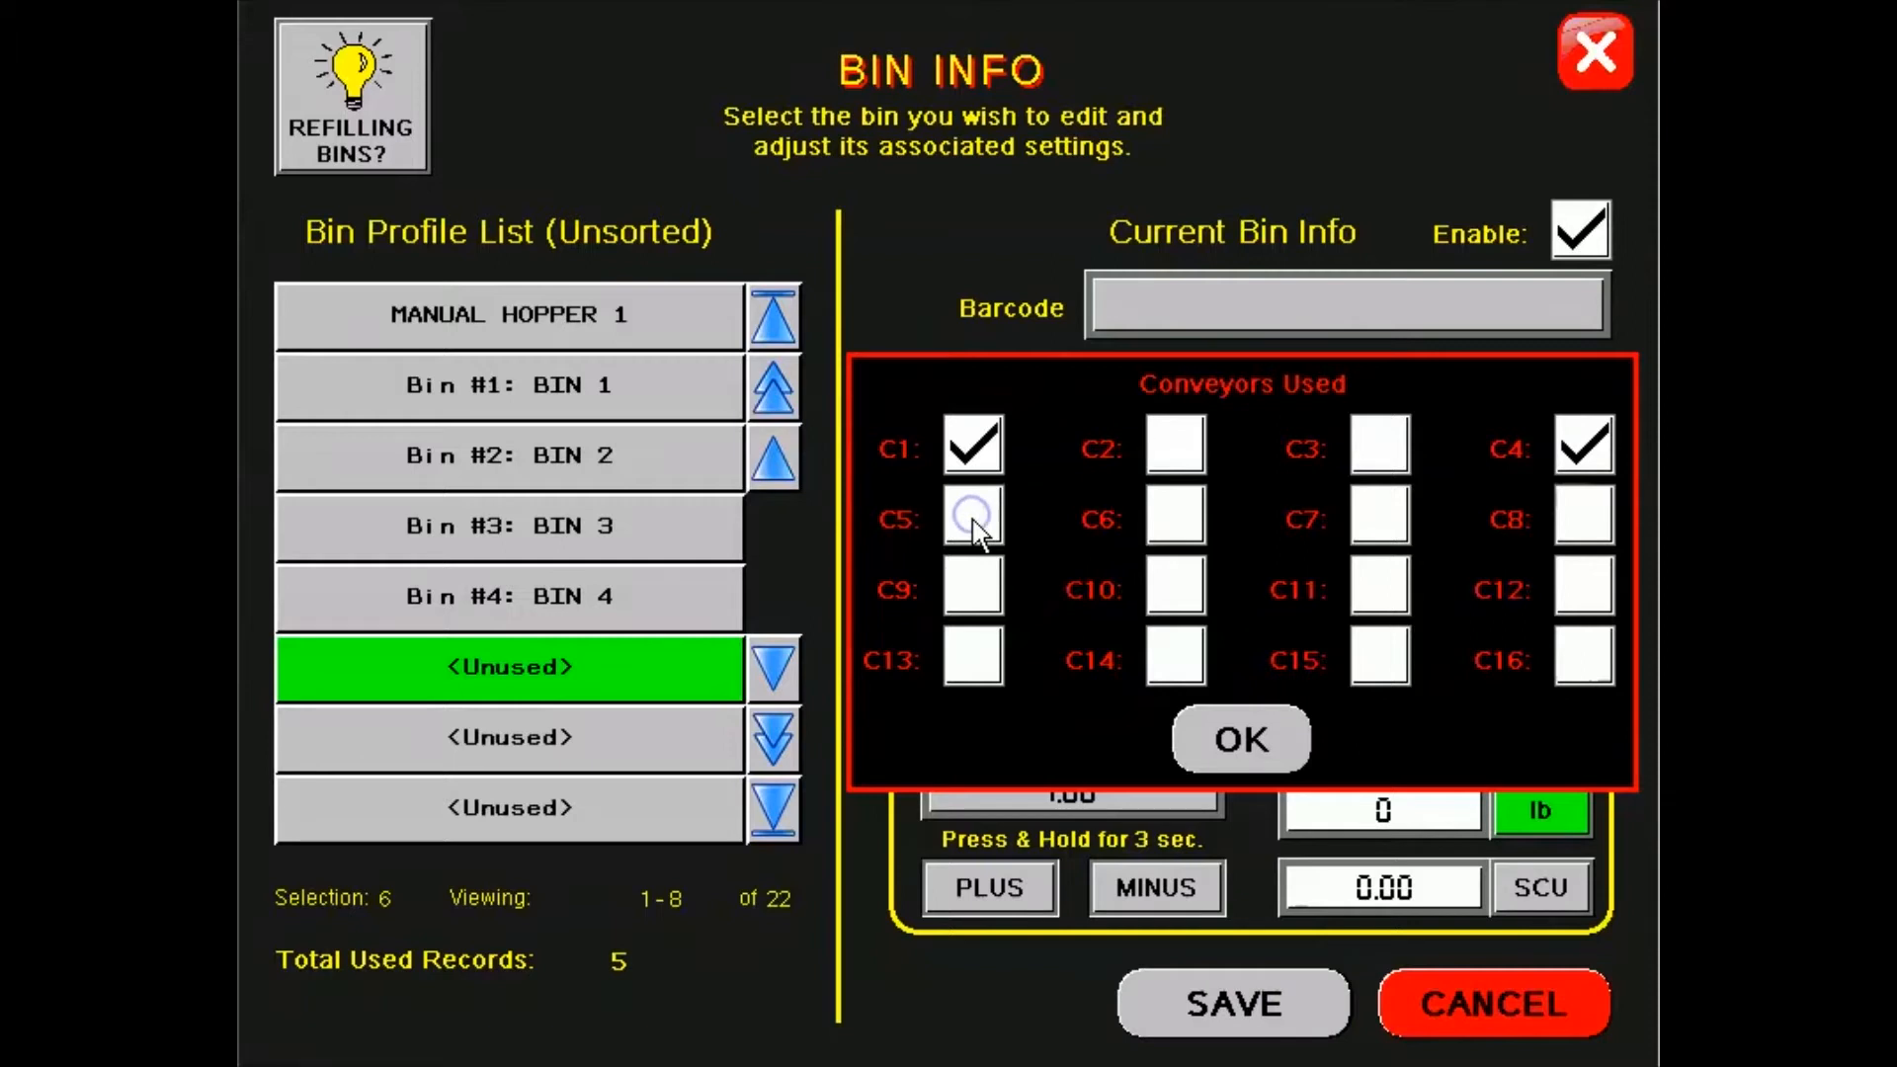
left_click(1235, 754)
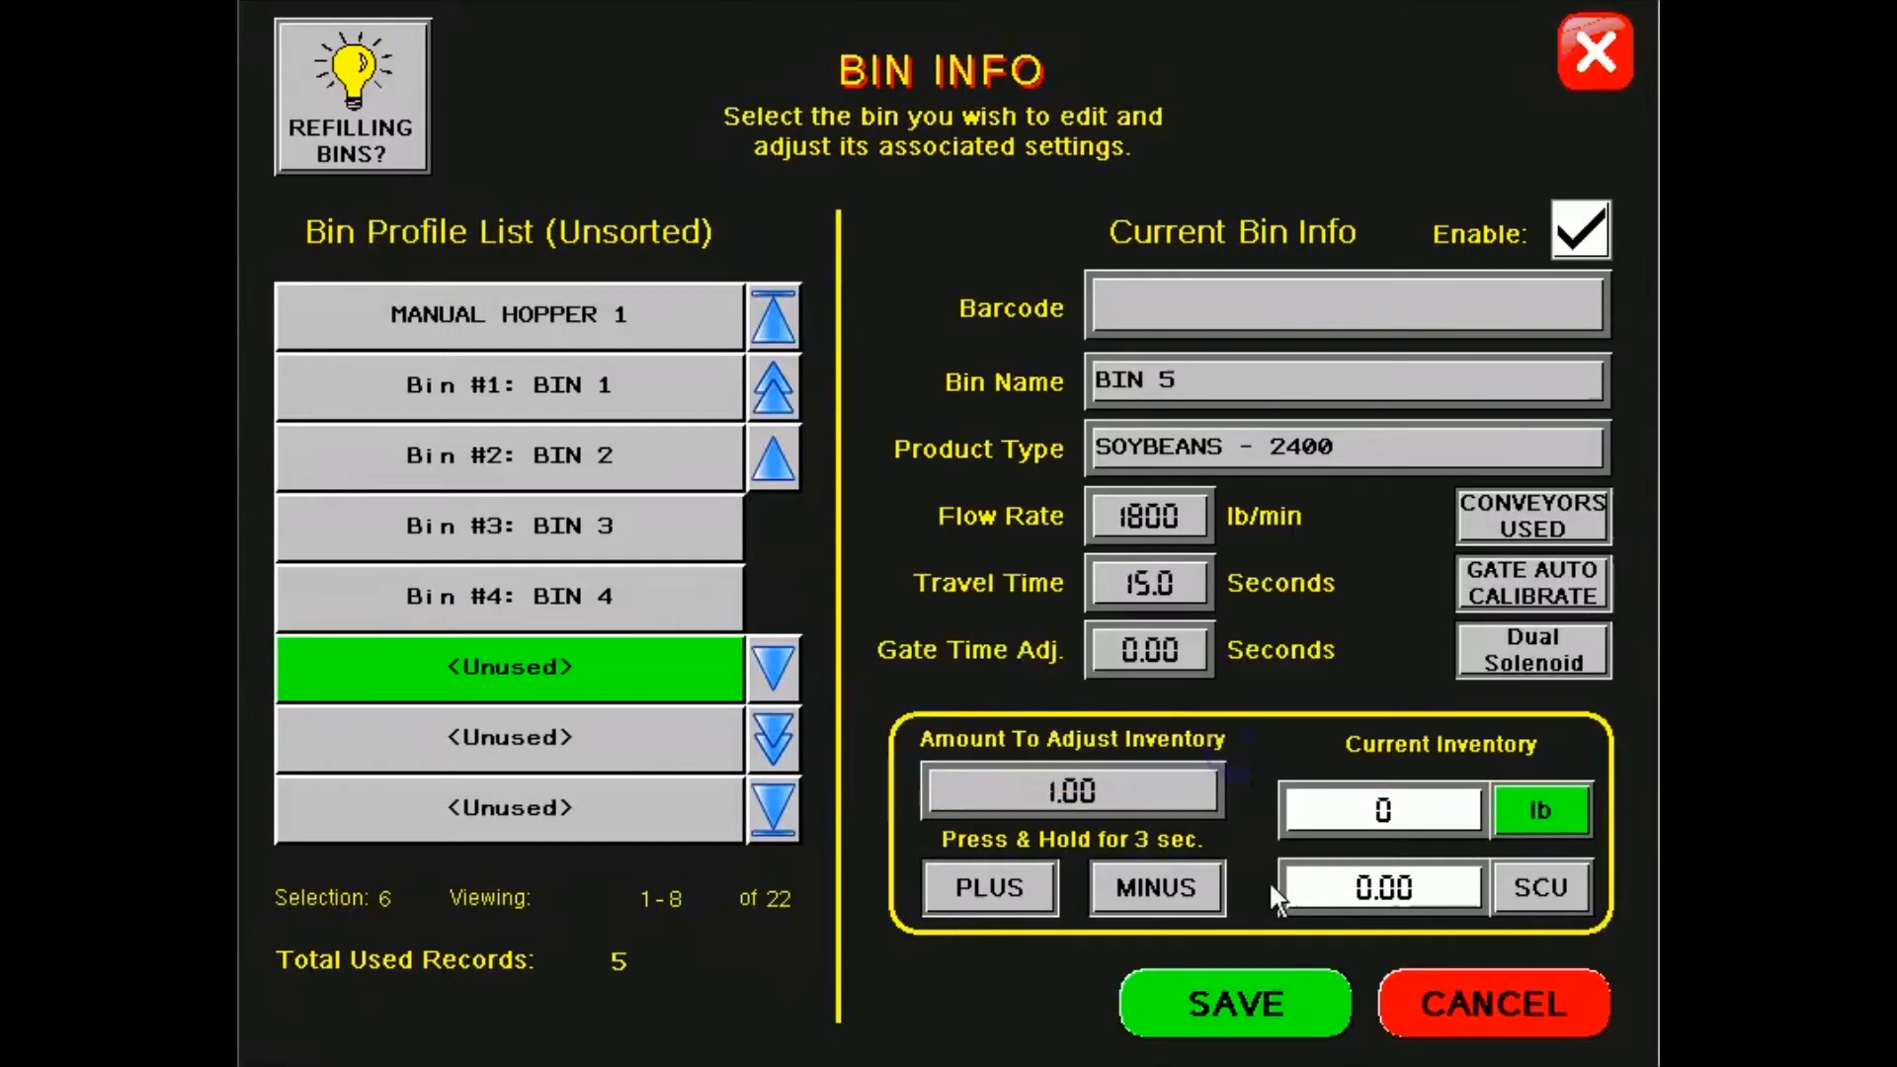
left_click(1272, 990)
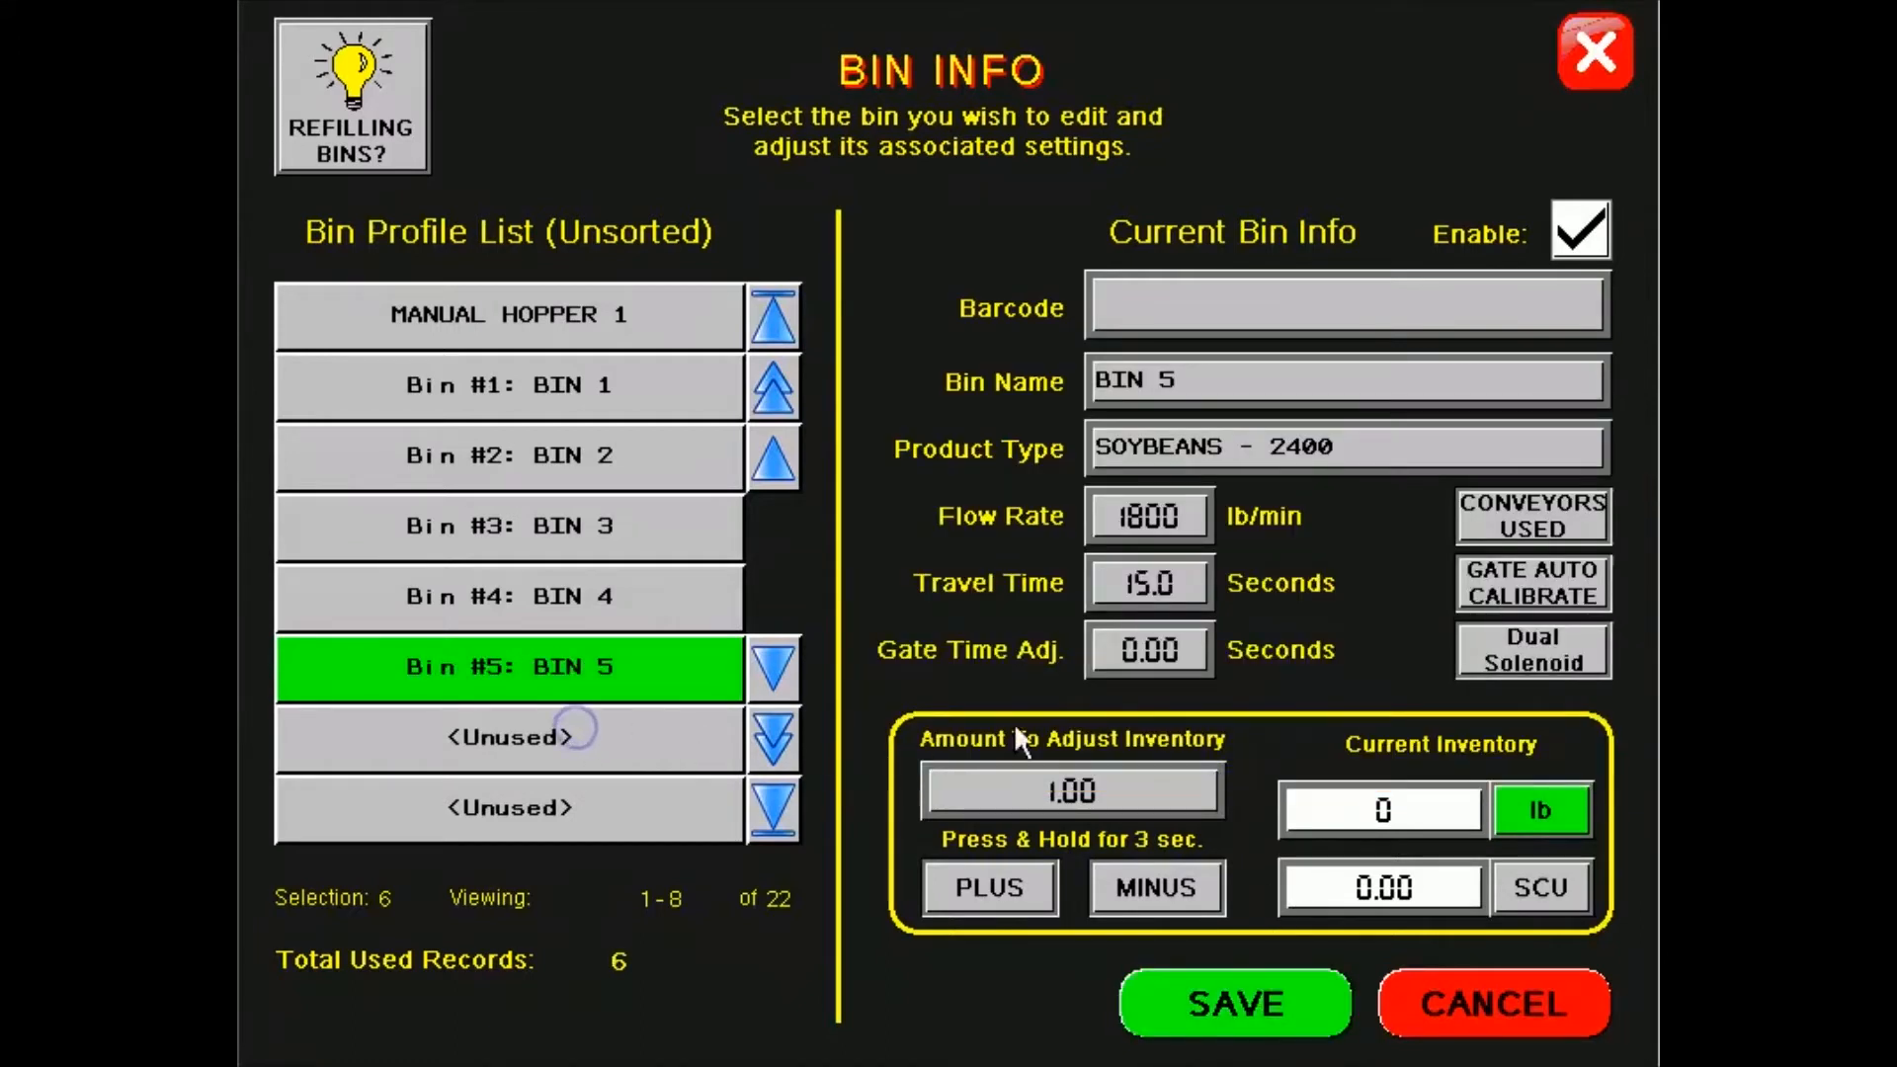
Step: Enable BIN 6 with conveyors C1, C4 and C5, save it, and leave the bin settings
left_click(577, 728)
left_click(1579, 230)
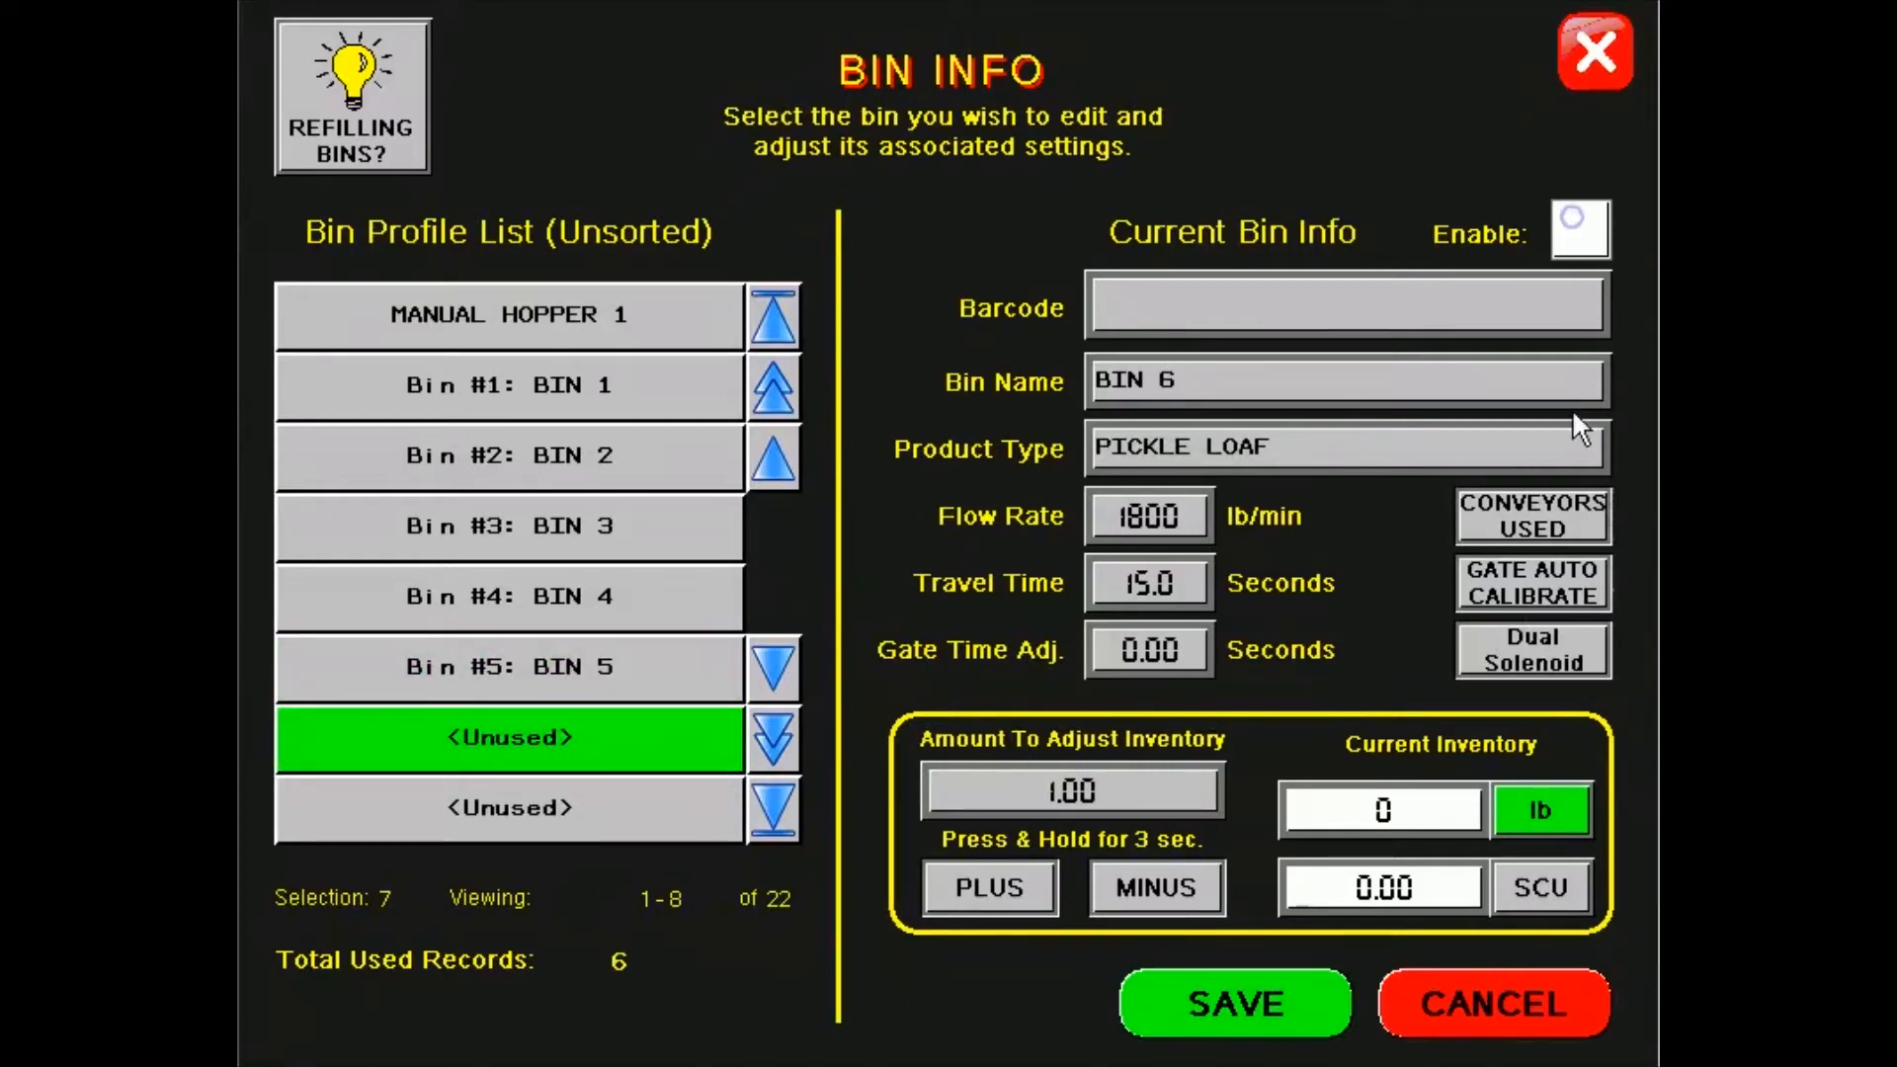
left_click(1533, 512)
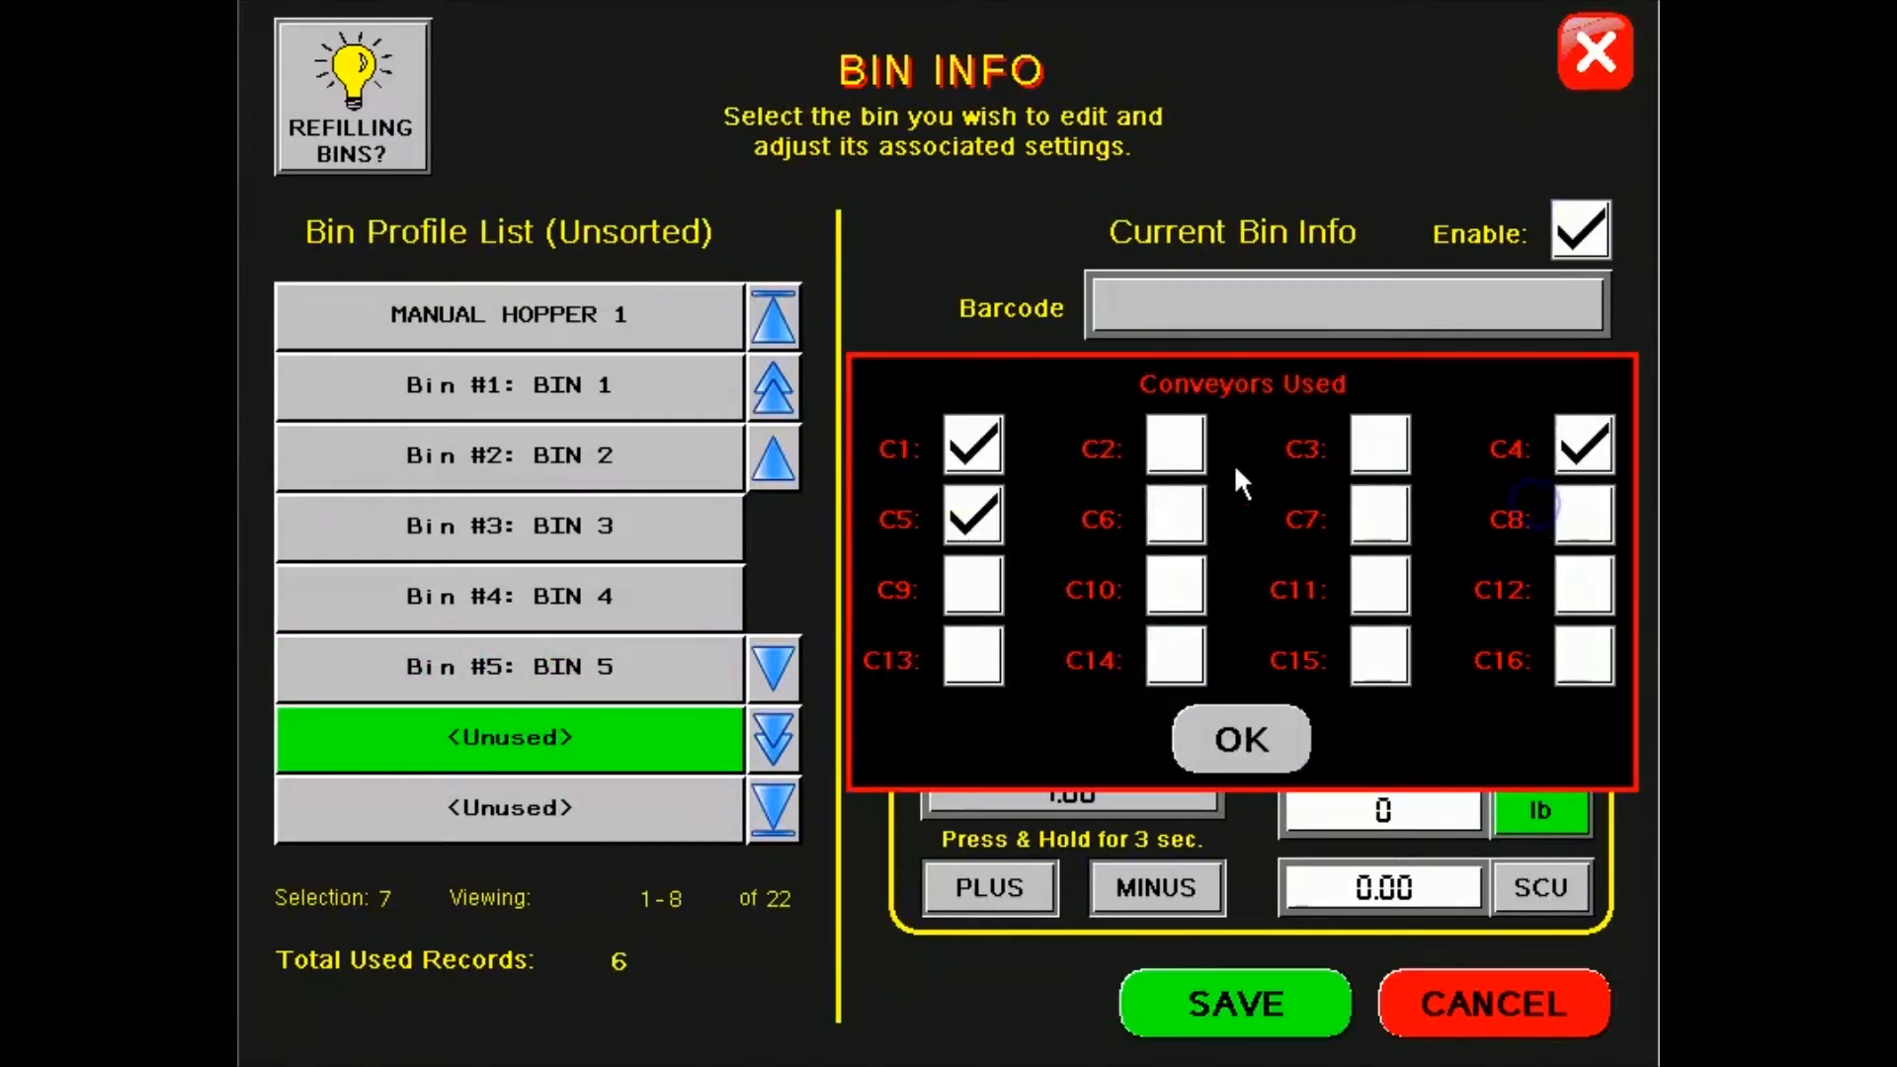
left_click(1583, 444)
left_click(977, 537)
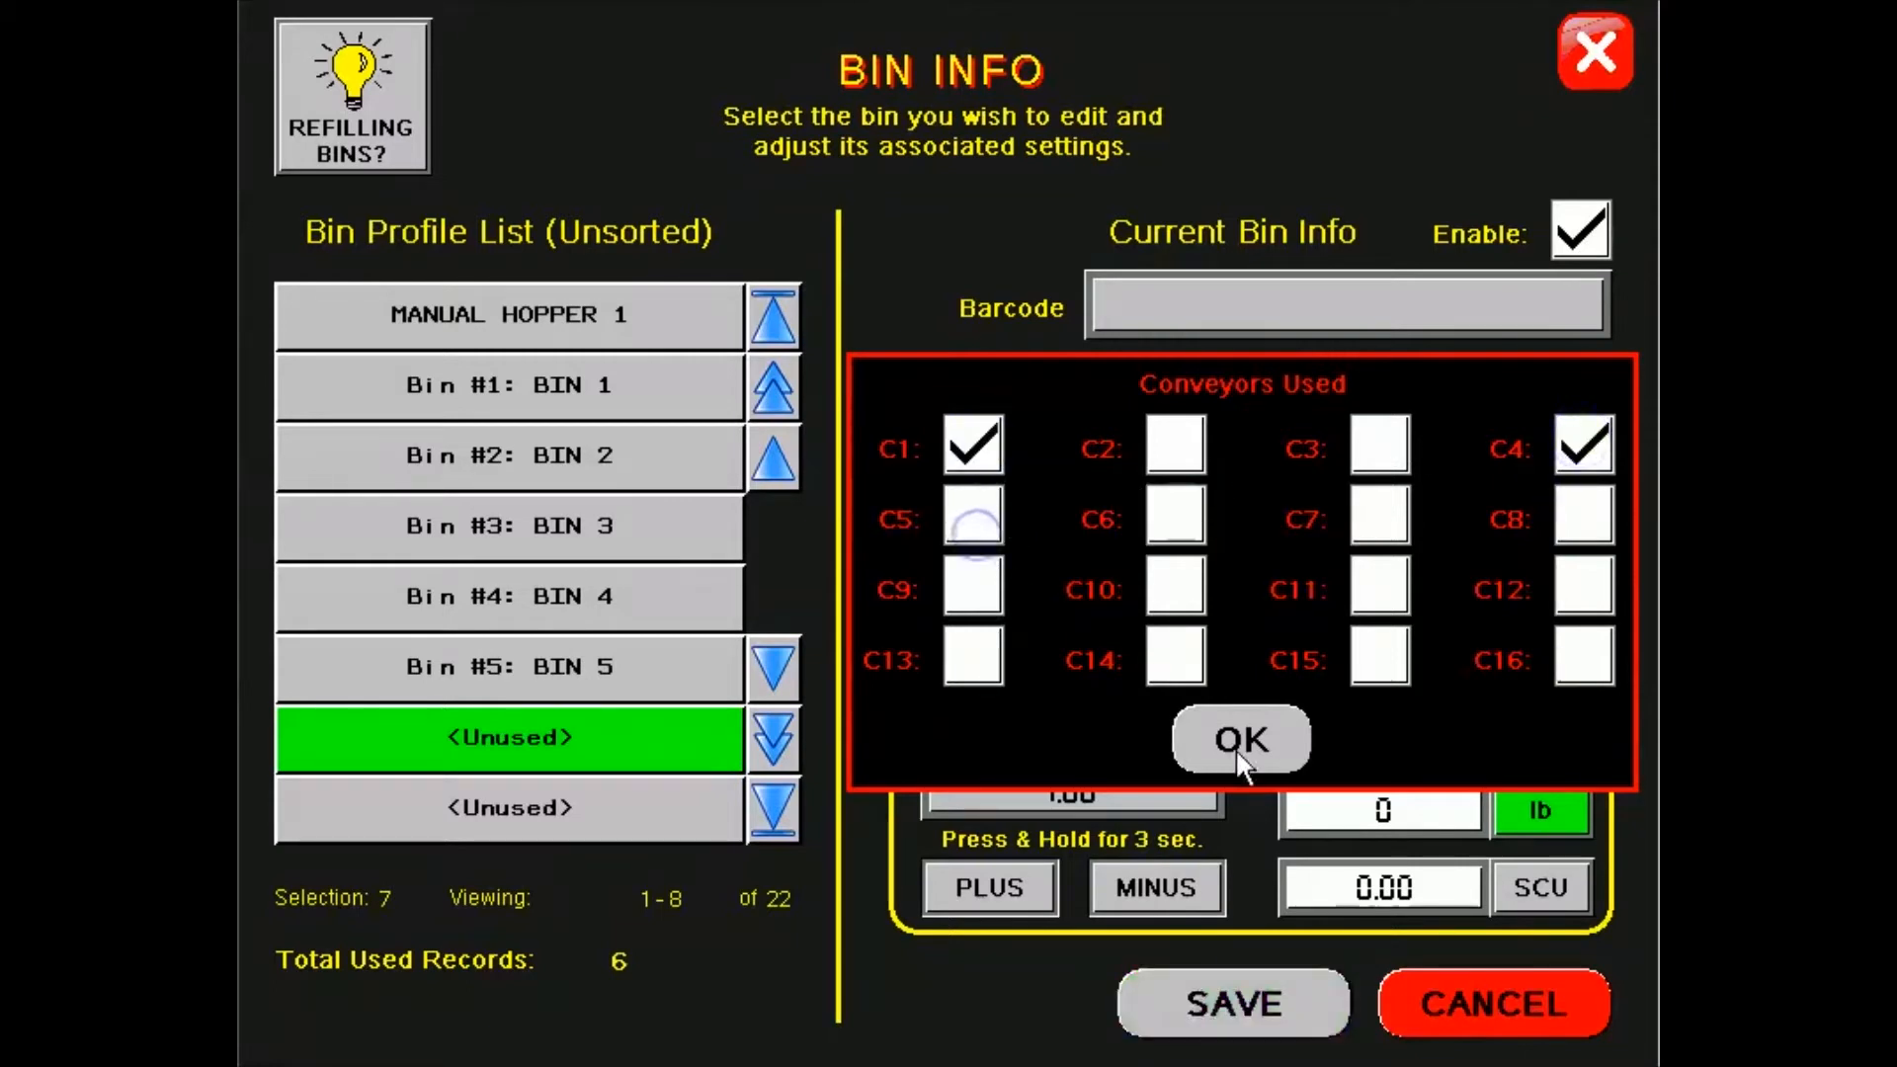
left_click(1235, 739)
left_click(1279, 998)
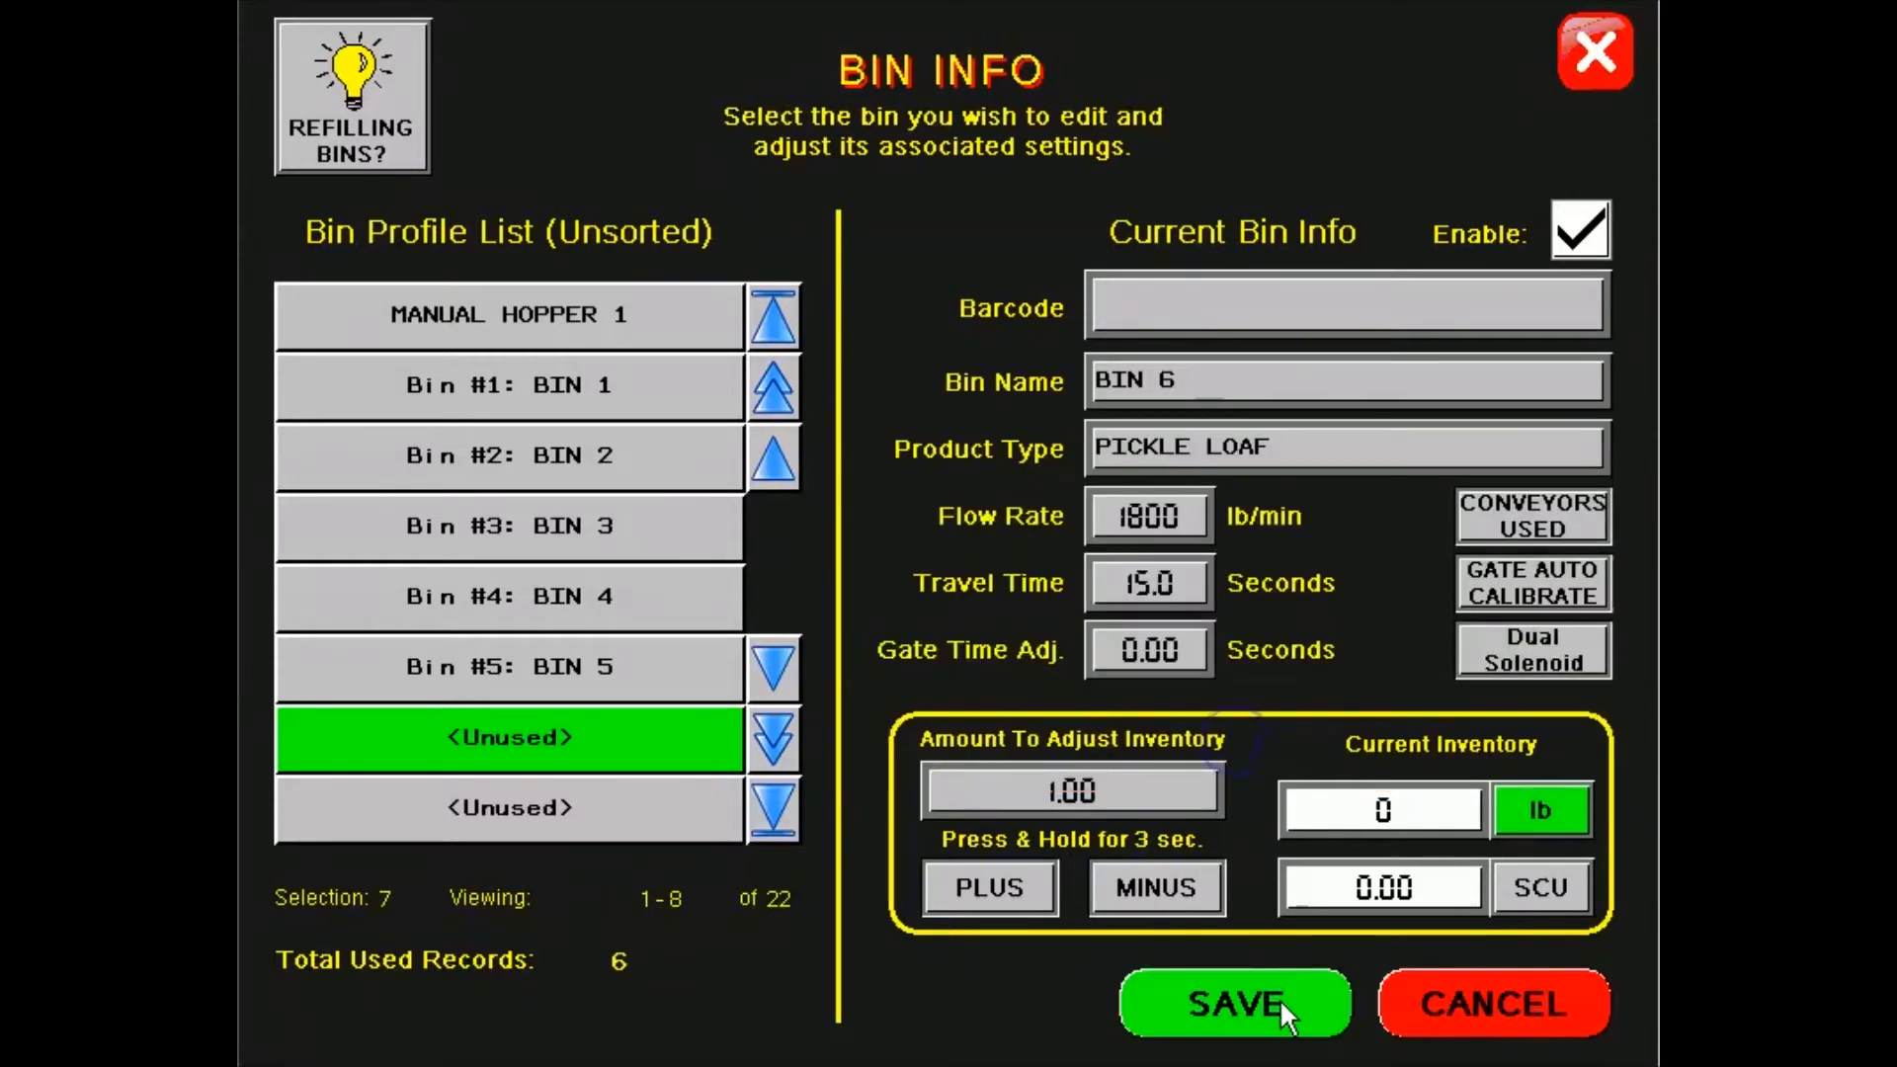
left_click(1279, 998)
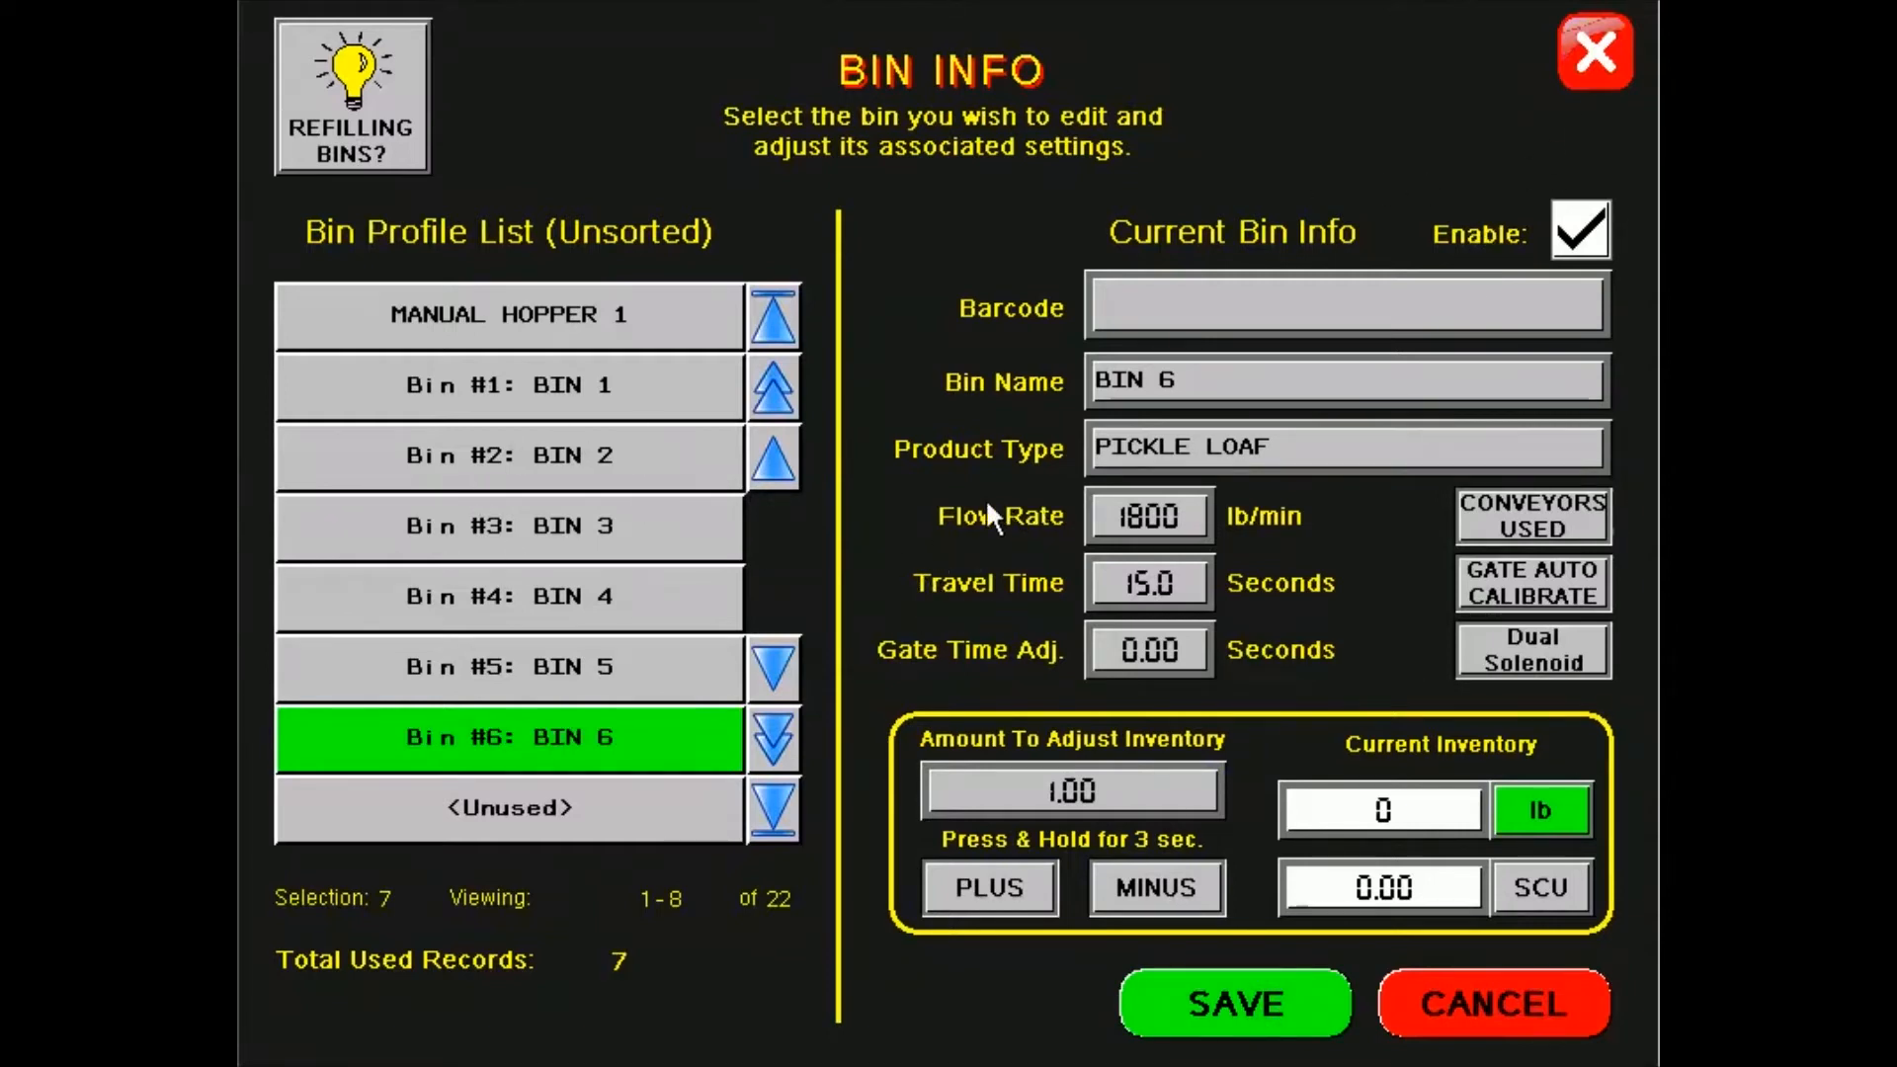
left_click(1586, 57)
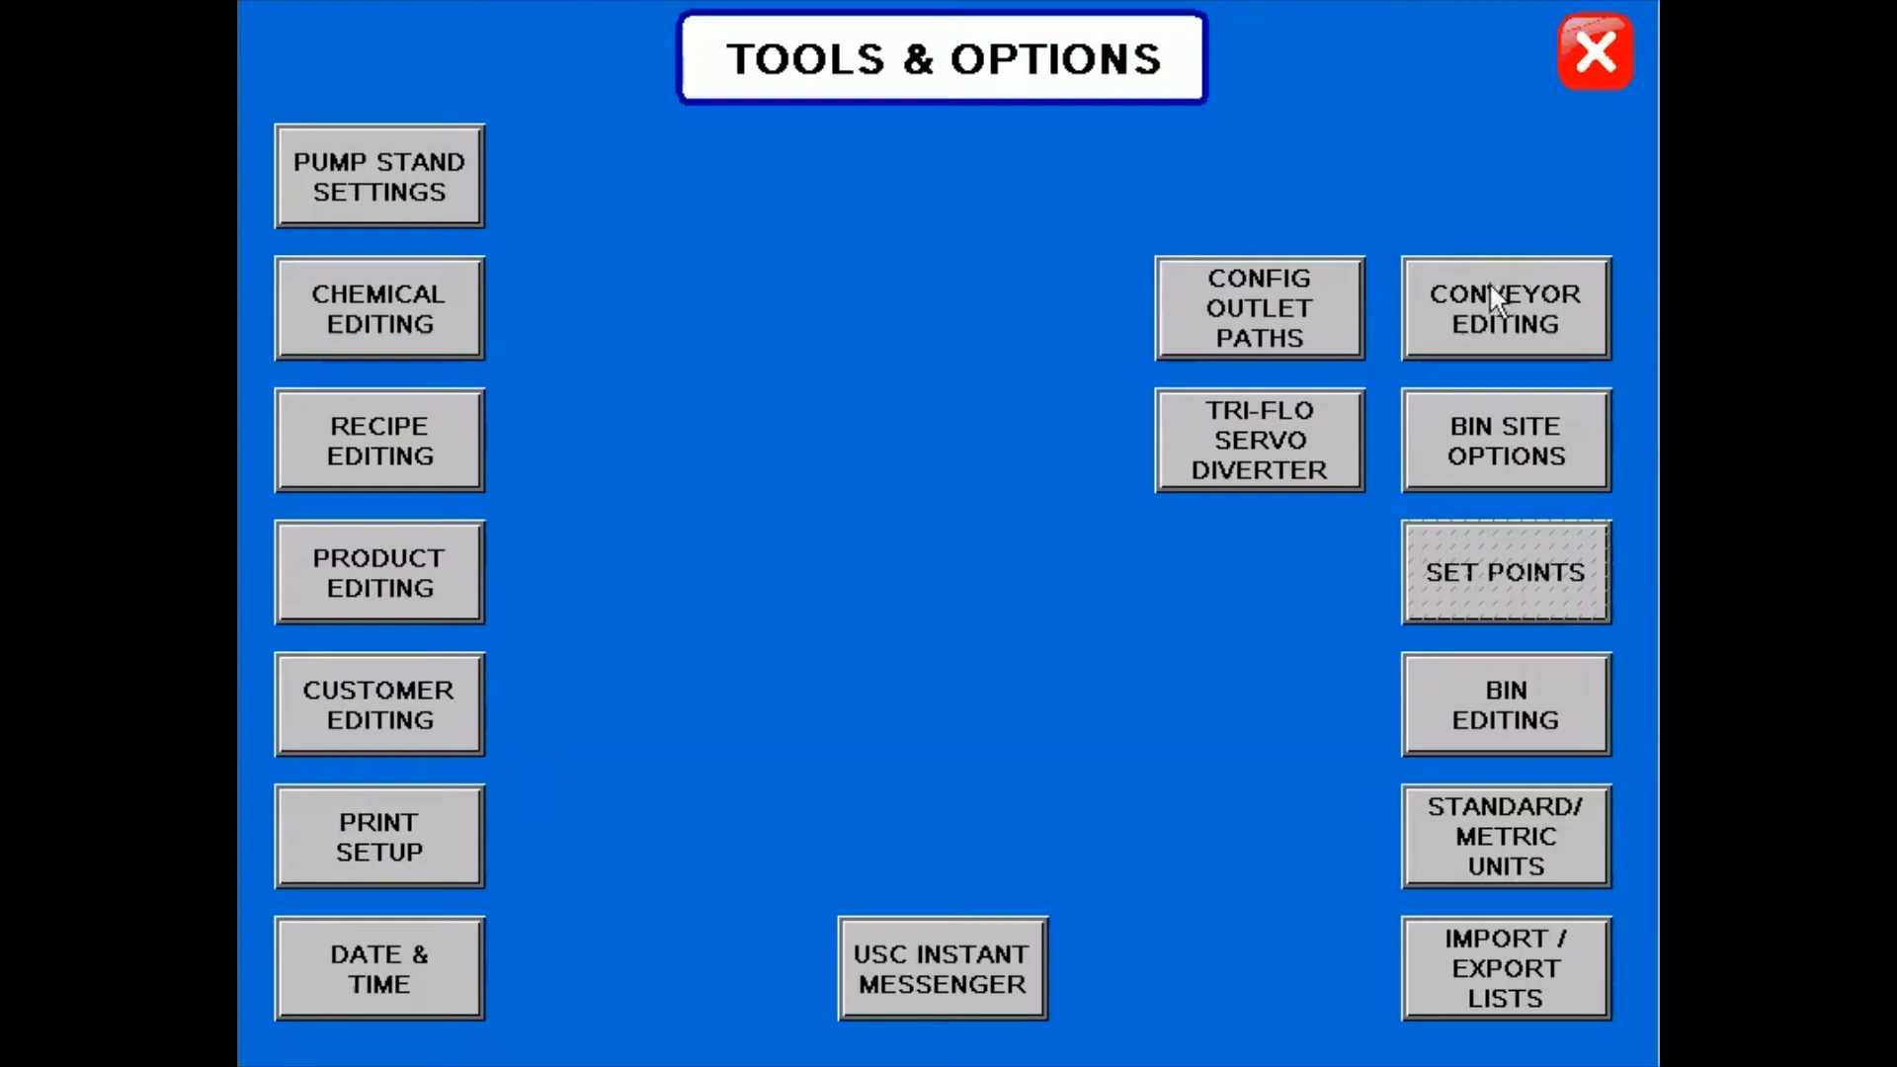
Step: Look up underbin conveyor 1's number in the conveyor list, and set Underbin Encoder 1's assigned conveyor to 2 in the bin site options
left_click(1508, 452)
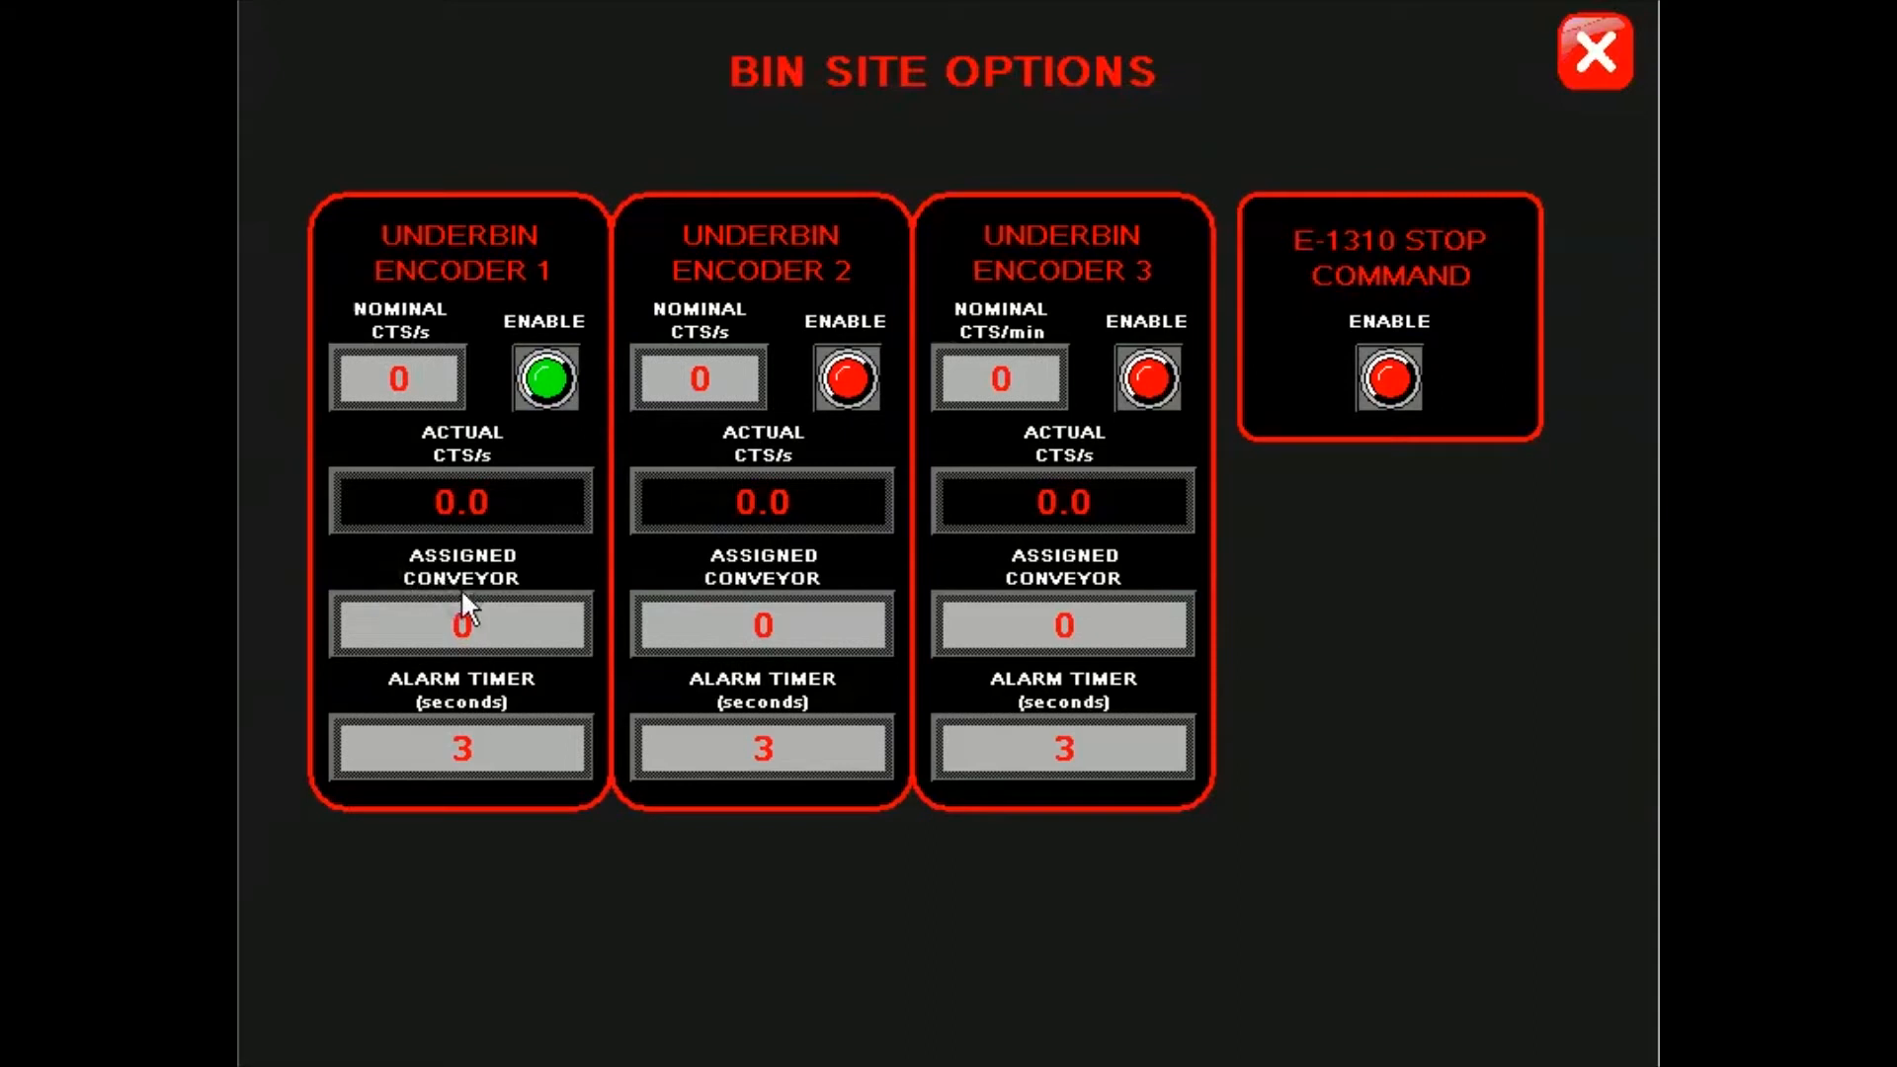
left_click(1594, 59)
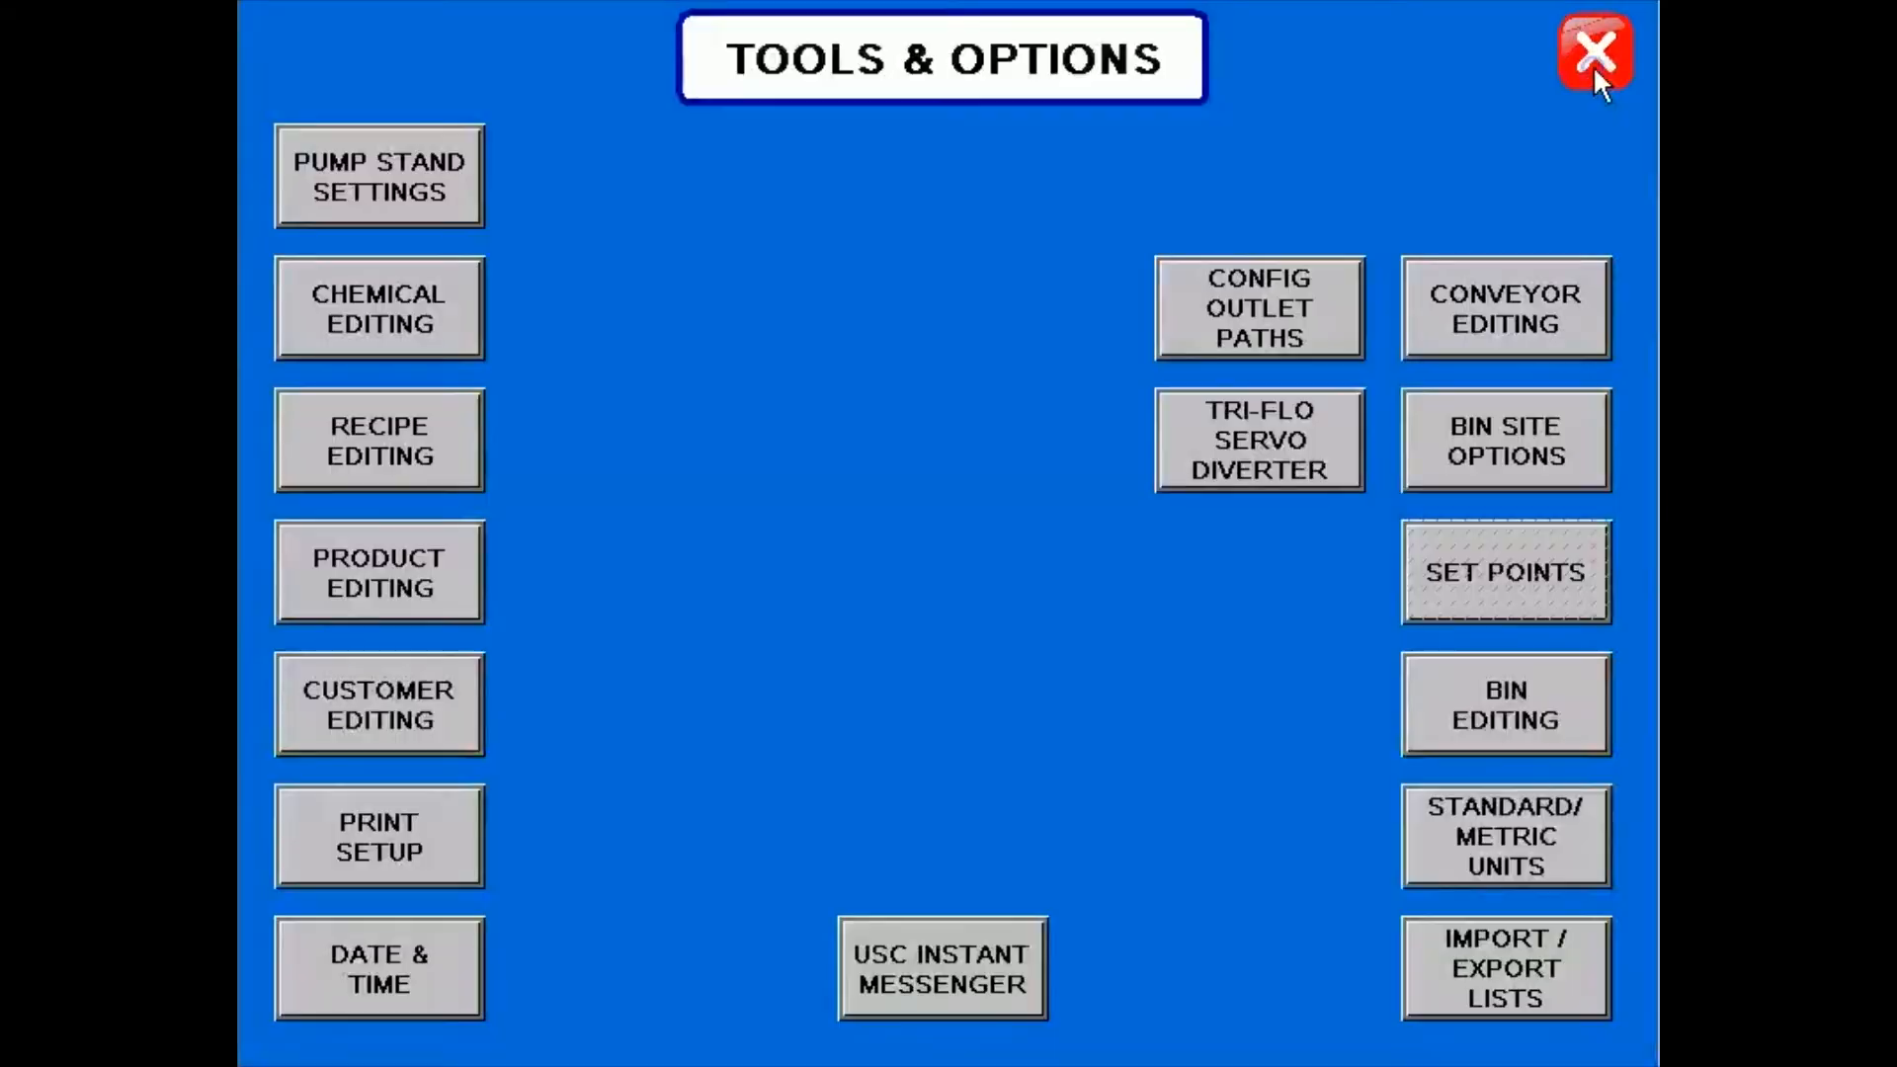
left_click(1487, 306)
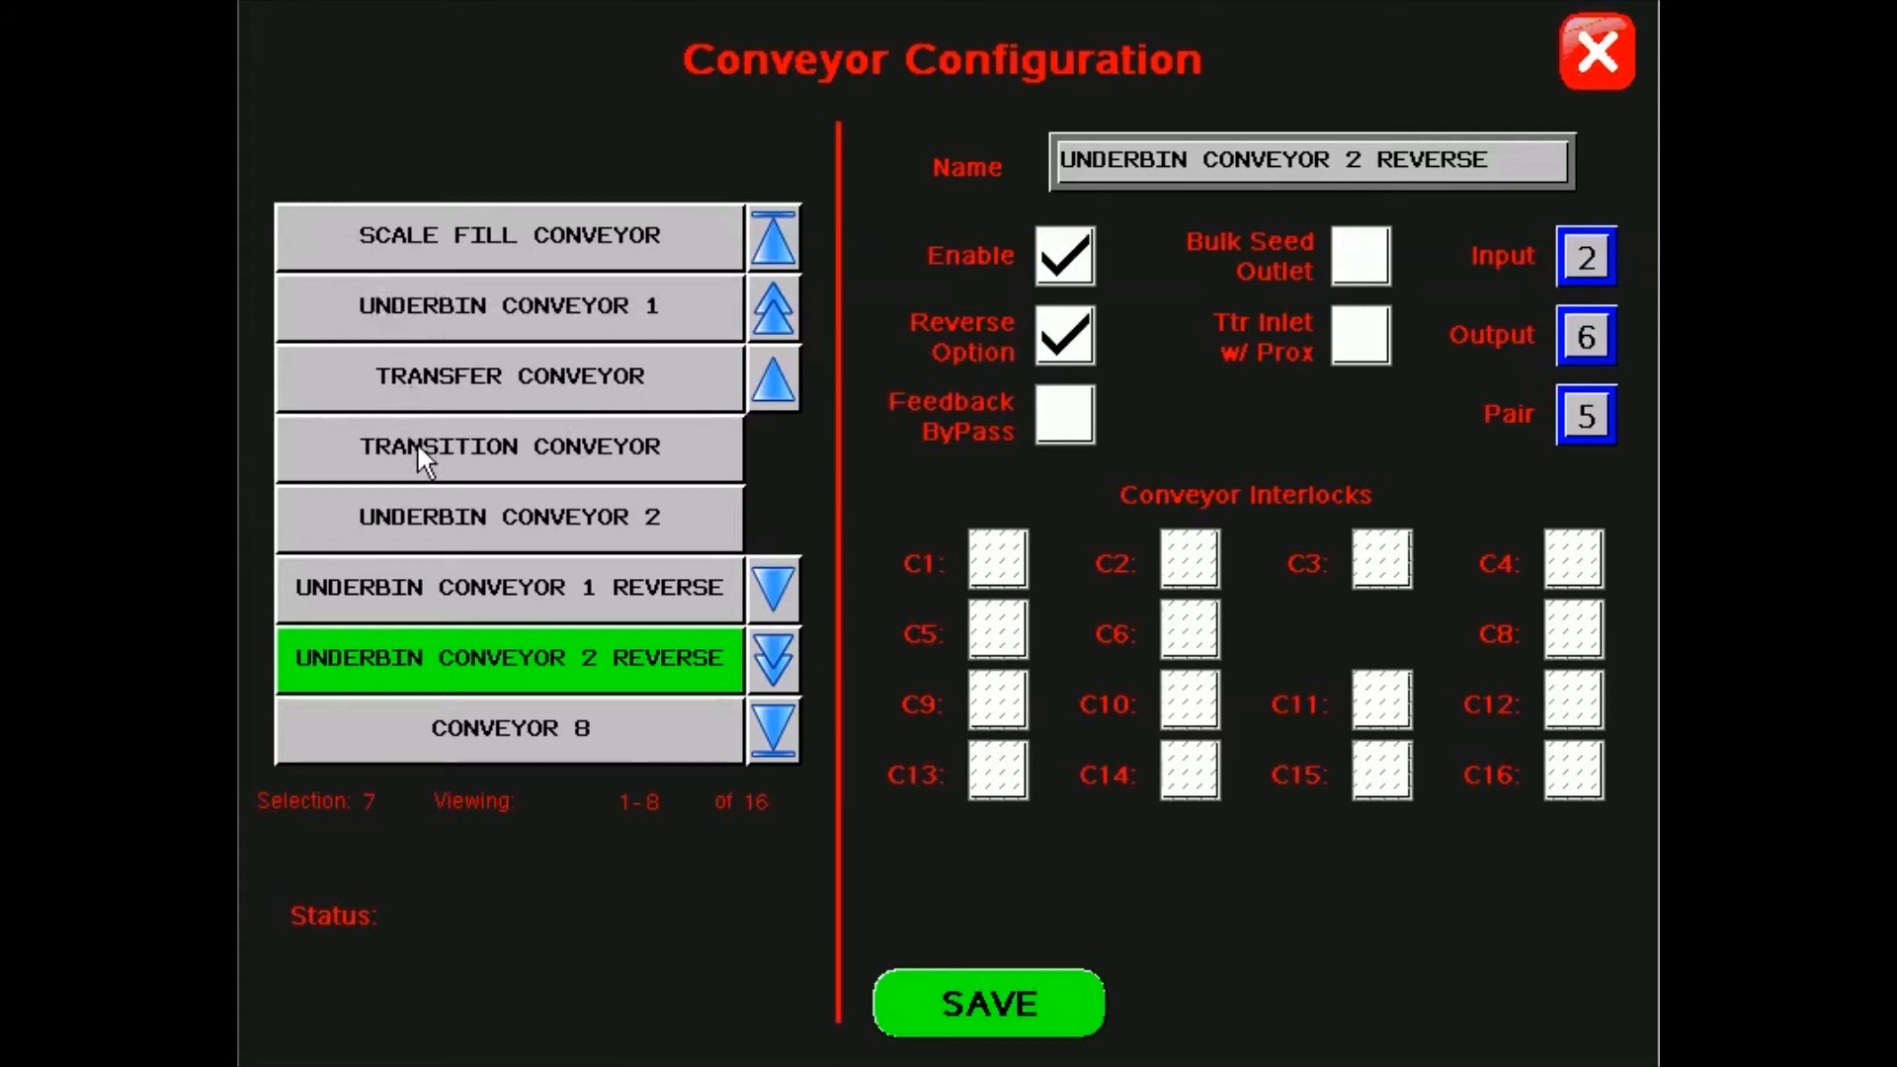
left_click(1597, 51)
left_click(1553, 439)
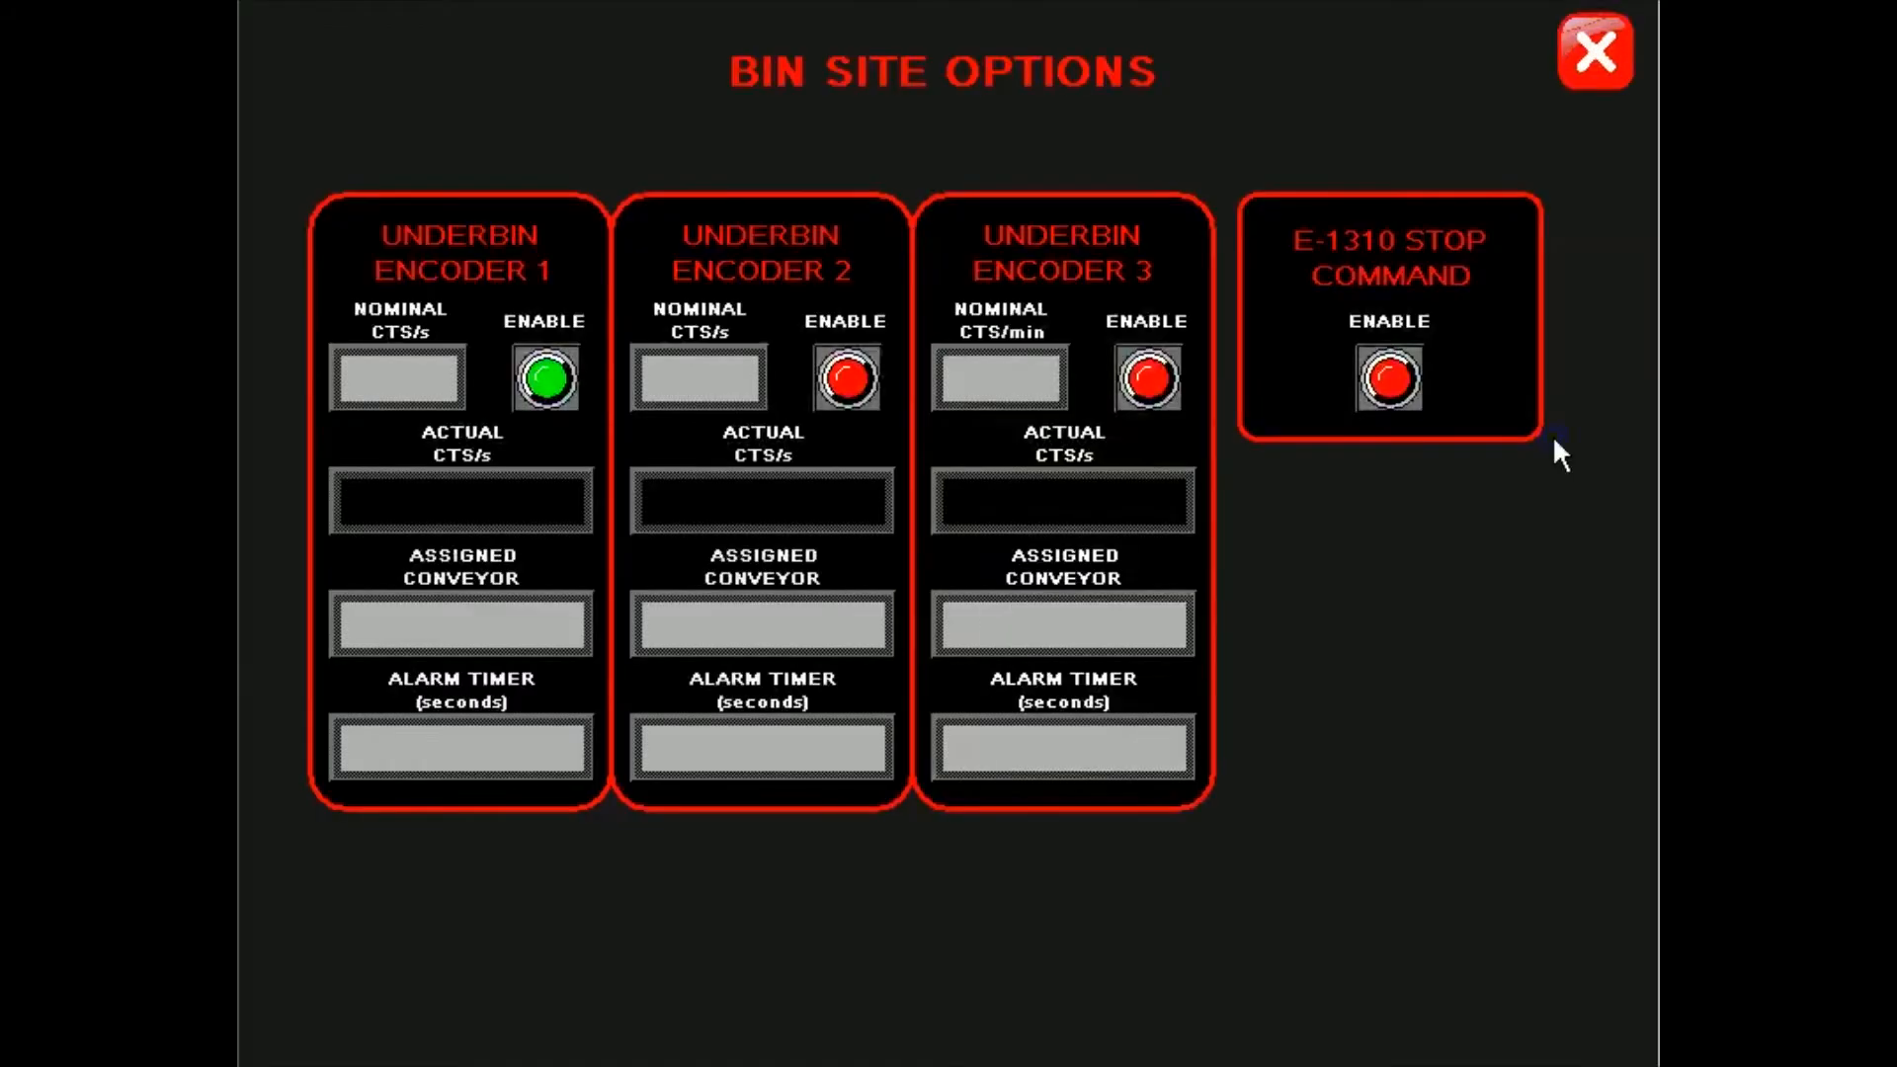
left_click(473, 624)
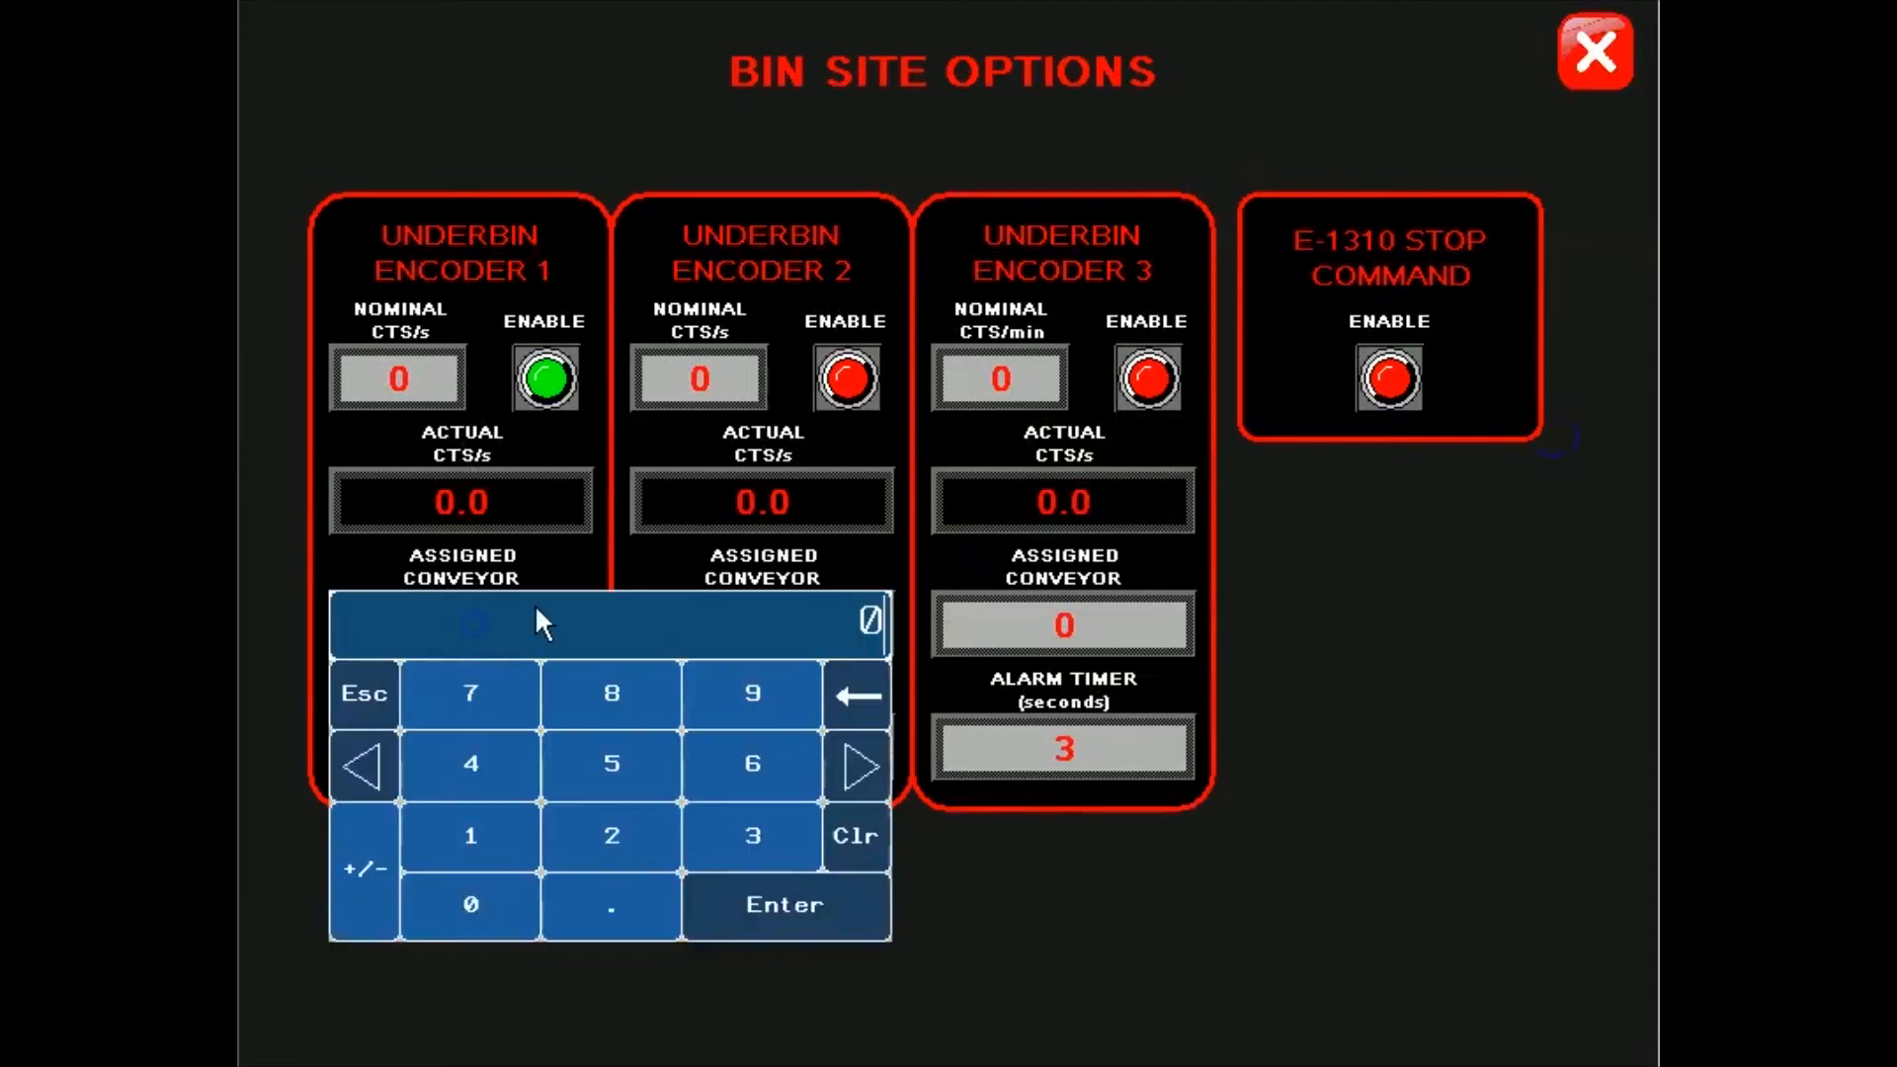
left_click(838, 534)
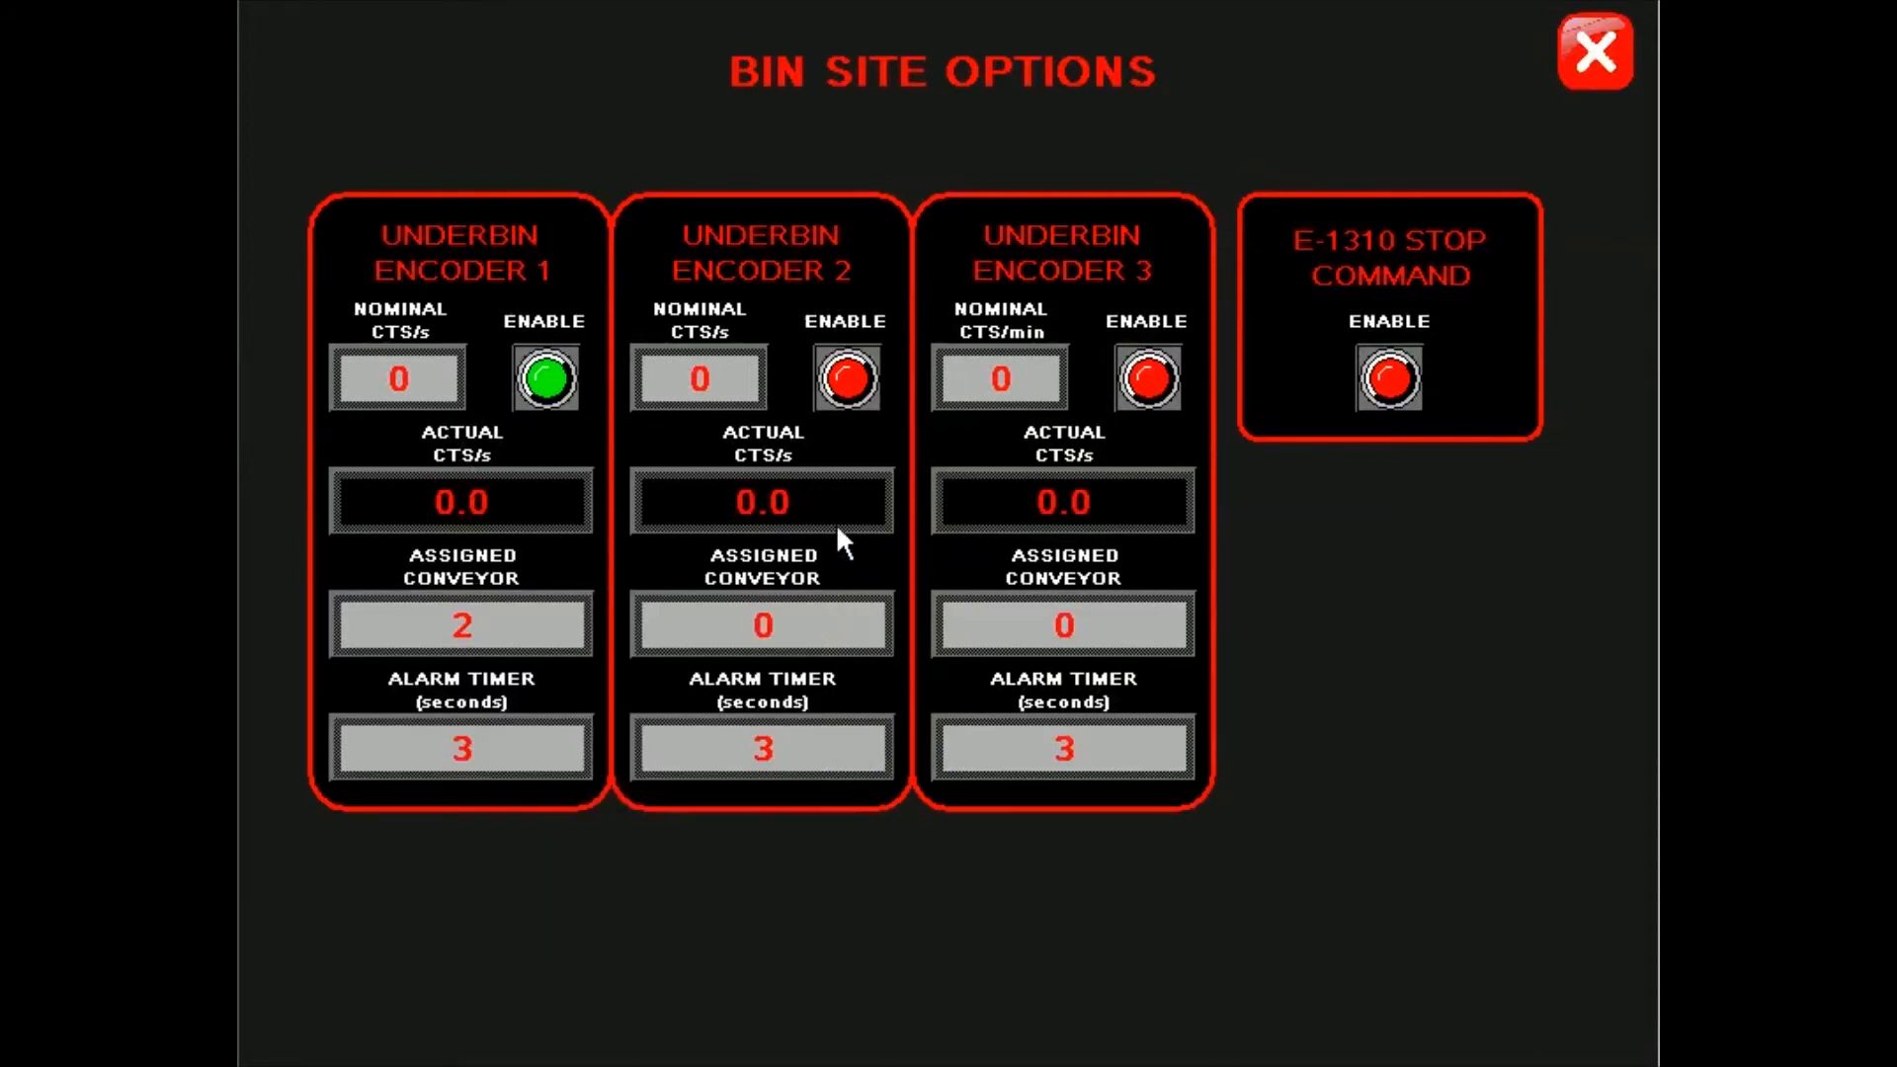
Step: Enable Underbin Encoder 2 and set its assigned conveyor to 5
left_click(846, 378)
left_click(796, 636)
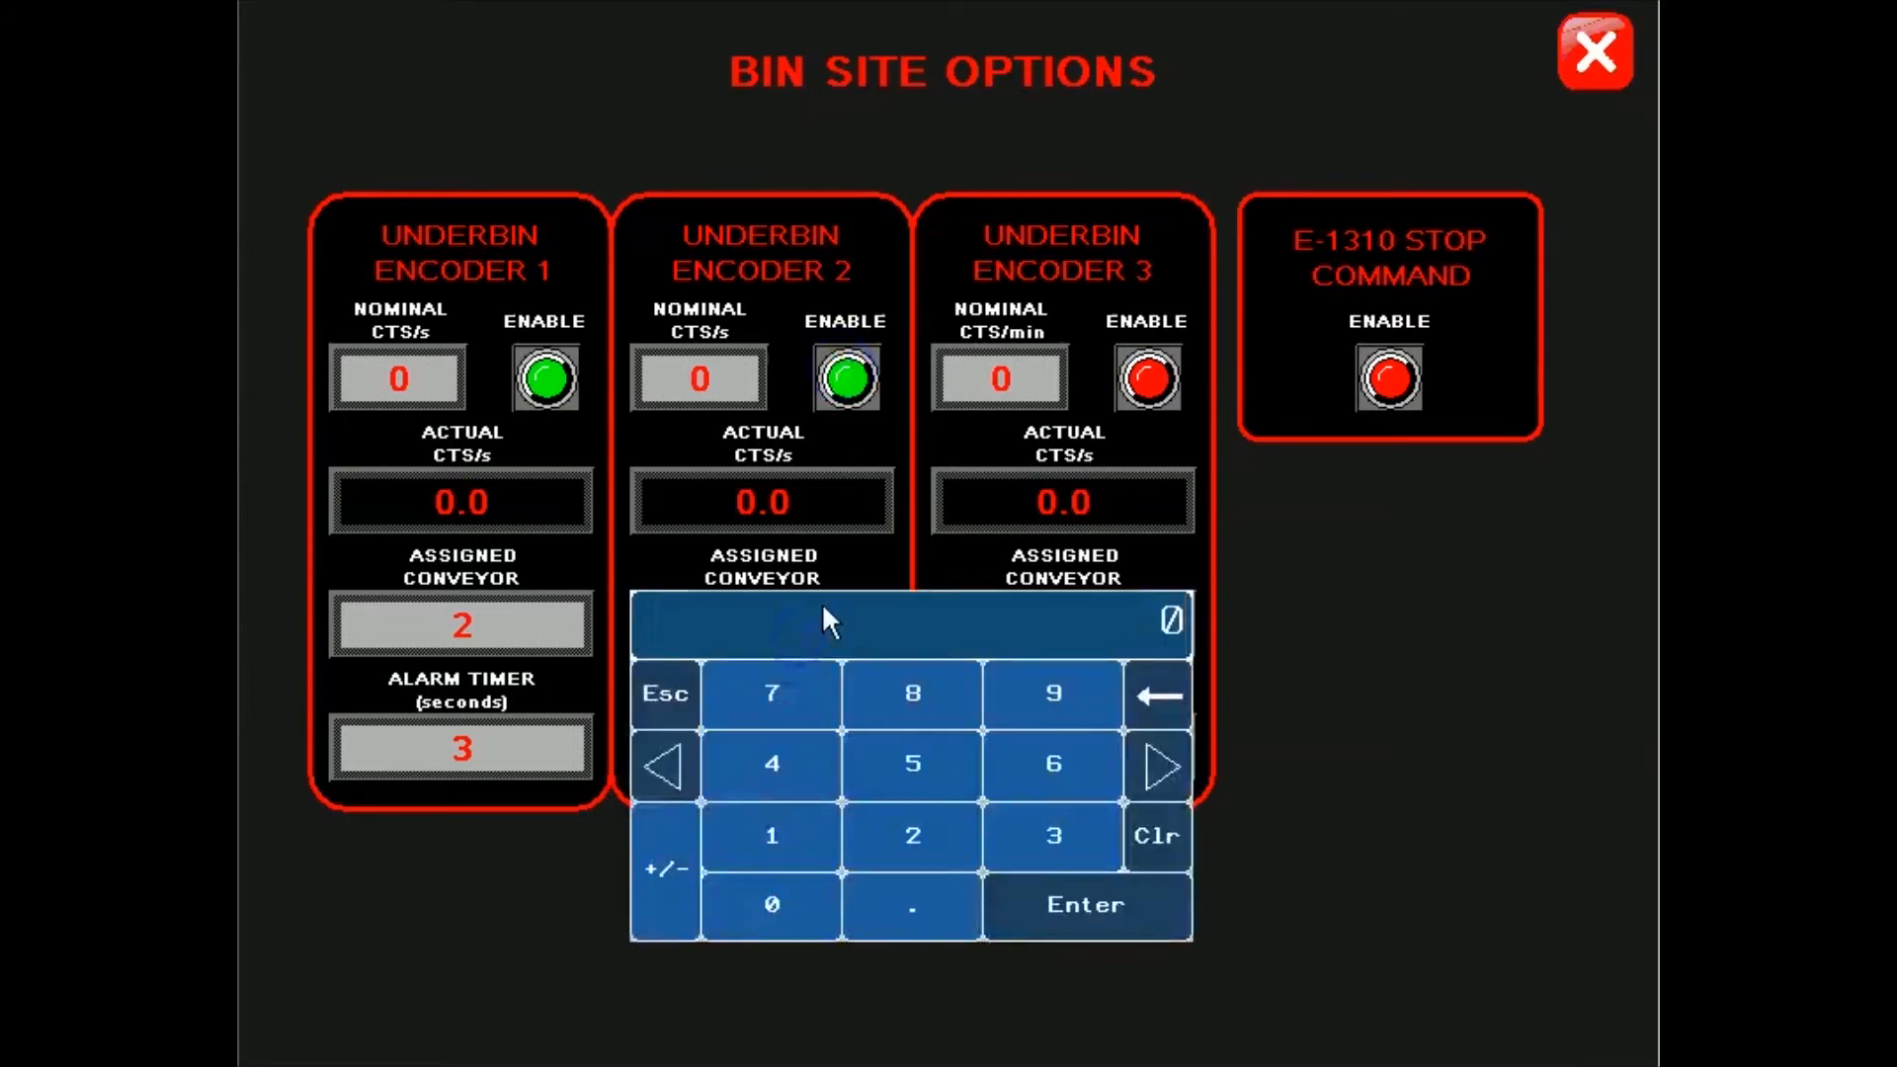
type("5")
key("Return")
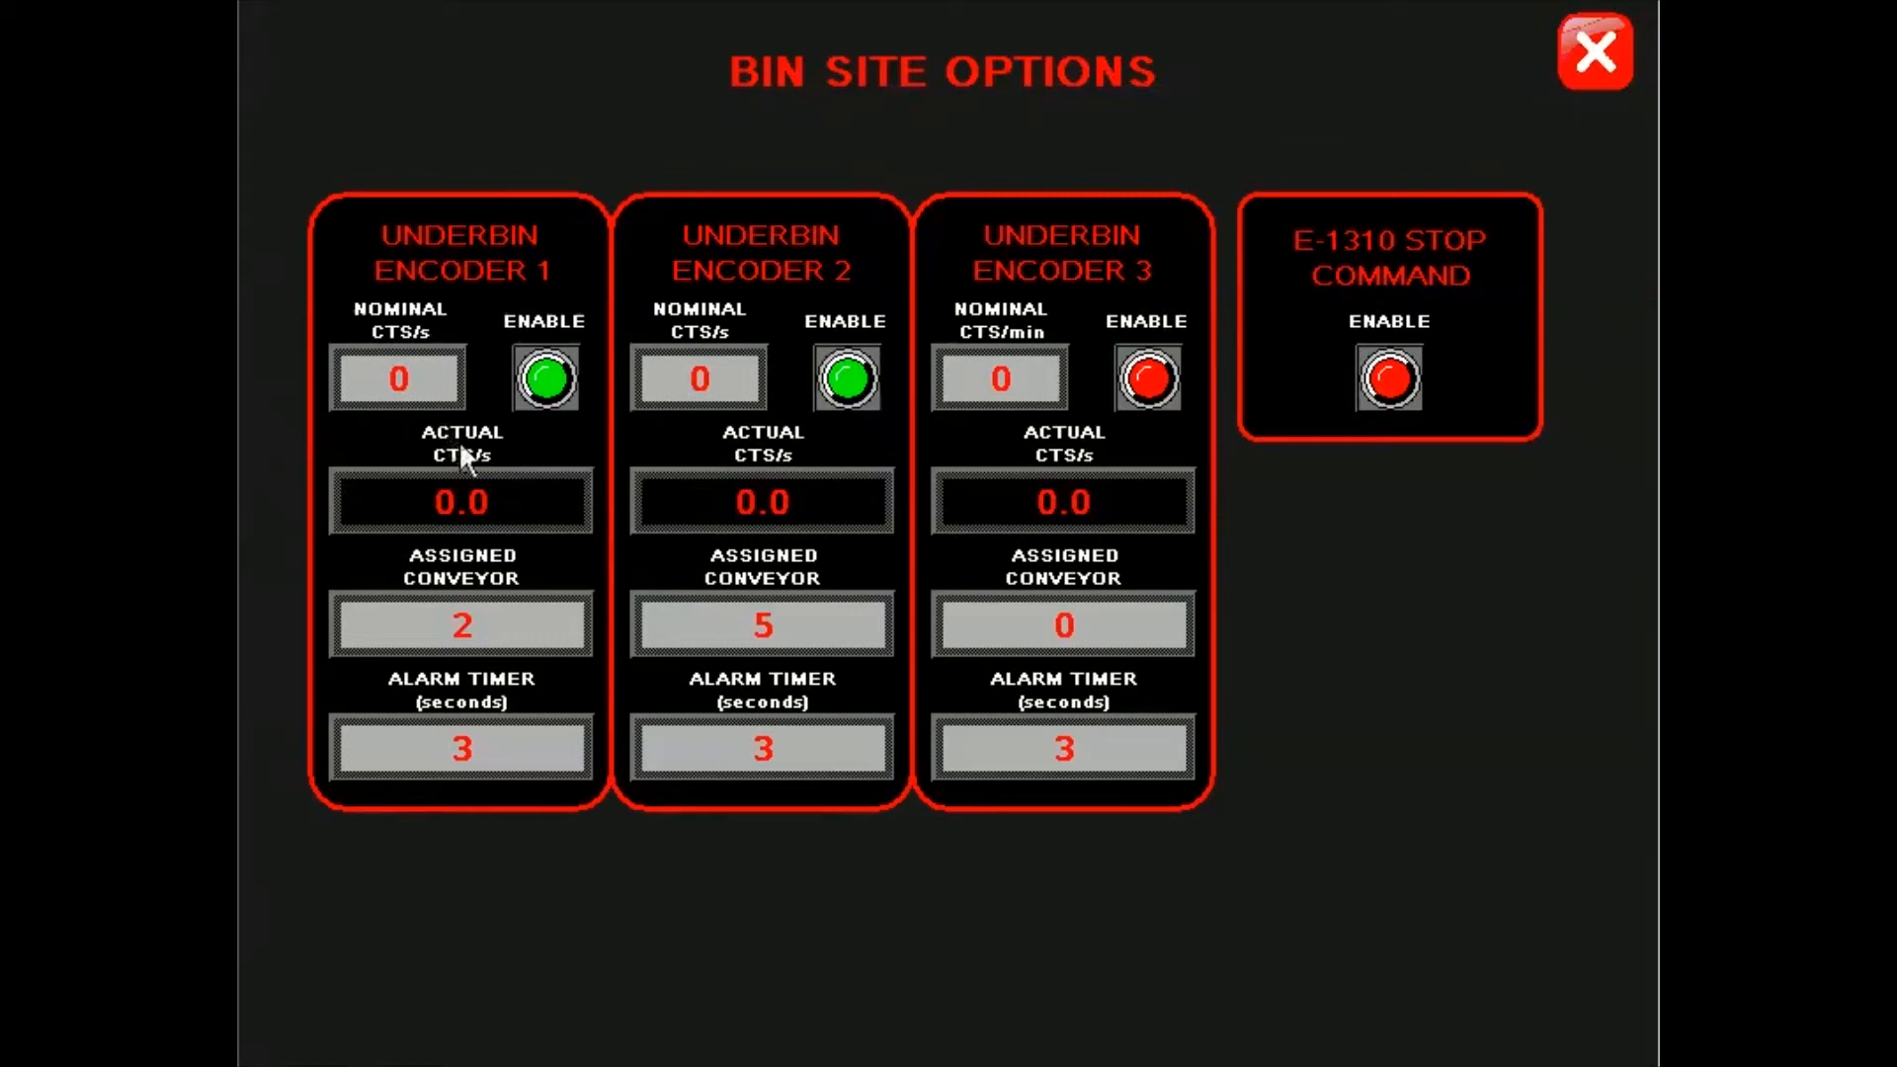
Step: Set the nominal CTS/s of Underbin Encoders 1 and 2 to 55, and open the outlet path configuration
left_click(436, 384)
type("55")
key("Return")
left_click(706, 383)
type("55")
key("Return")
left_click(1589, 77)
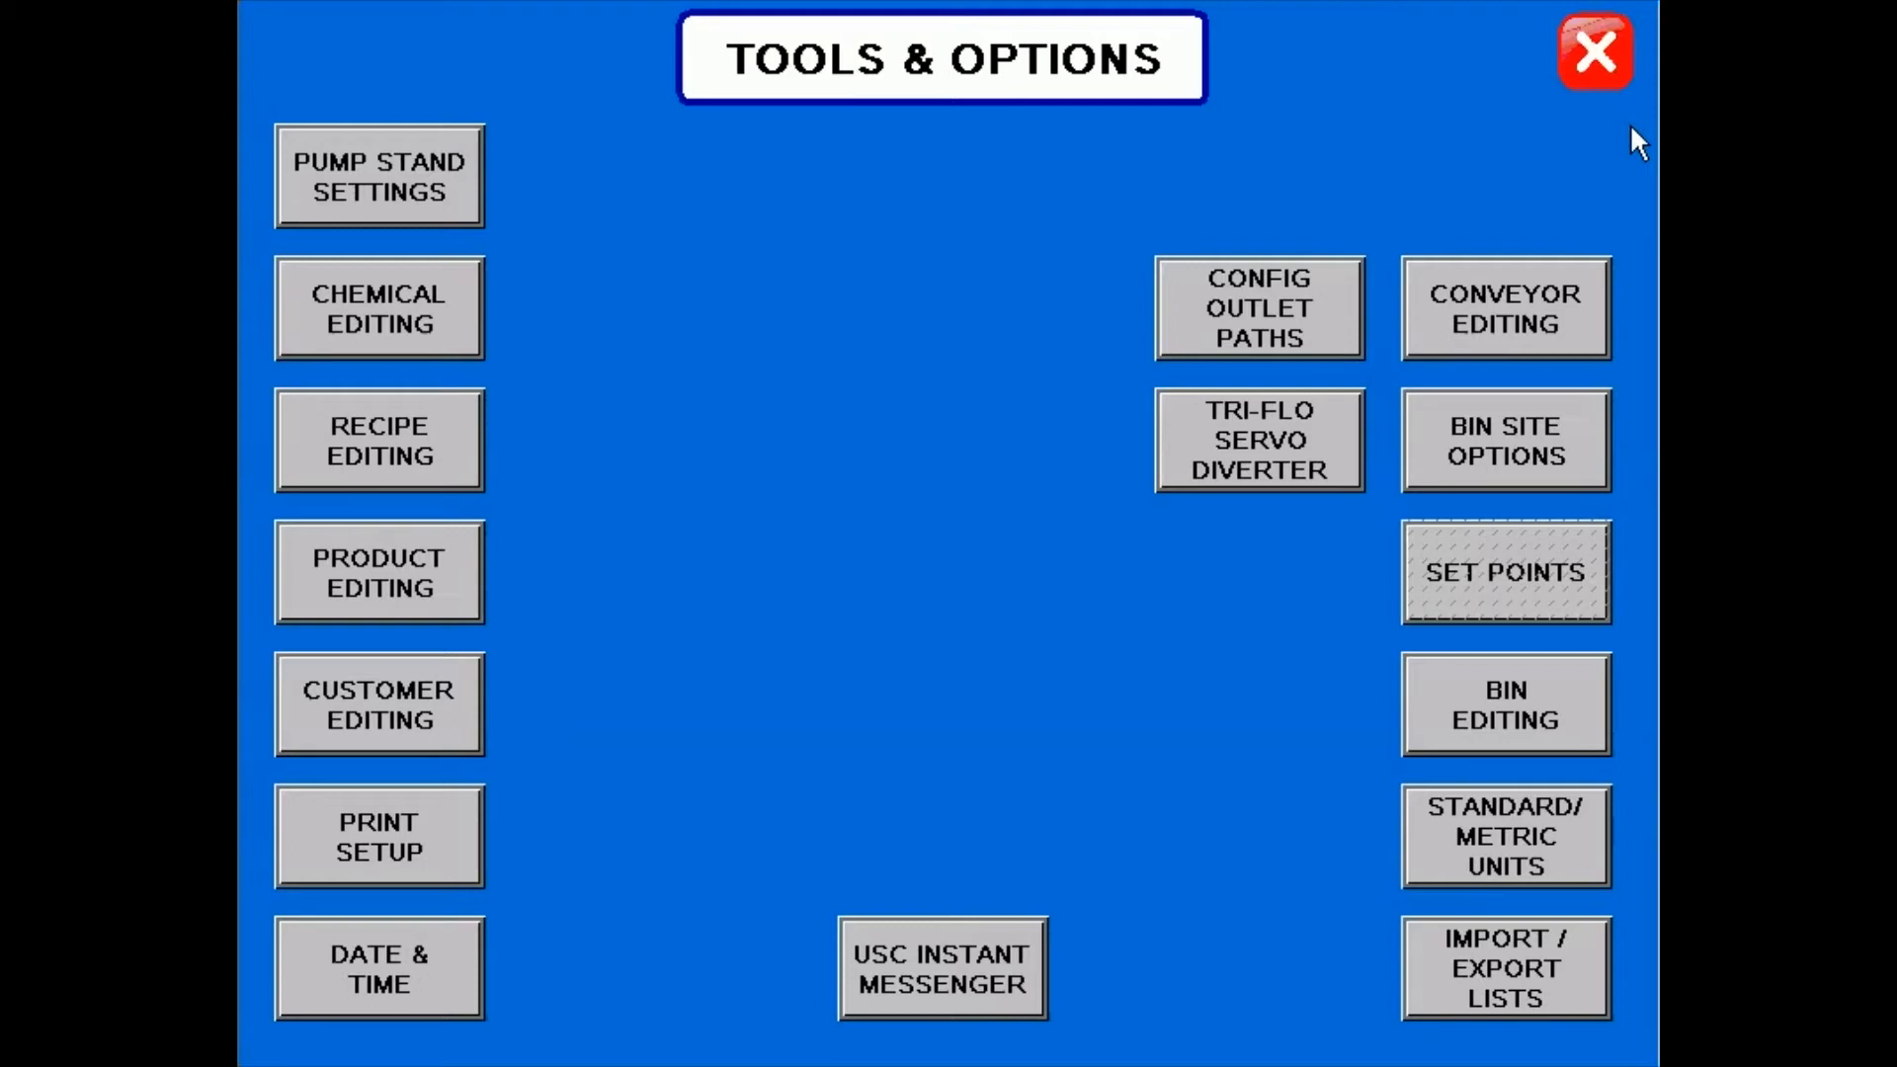
left_click(1300, 293)
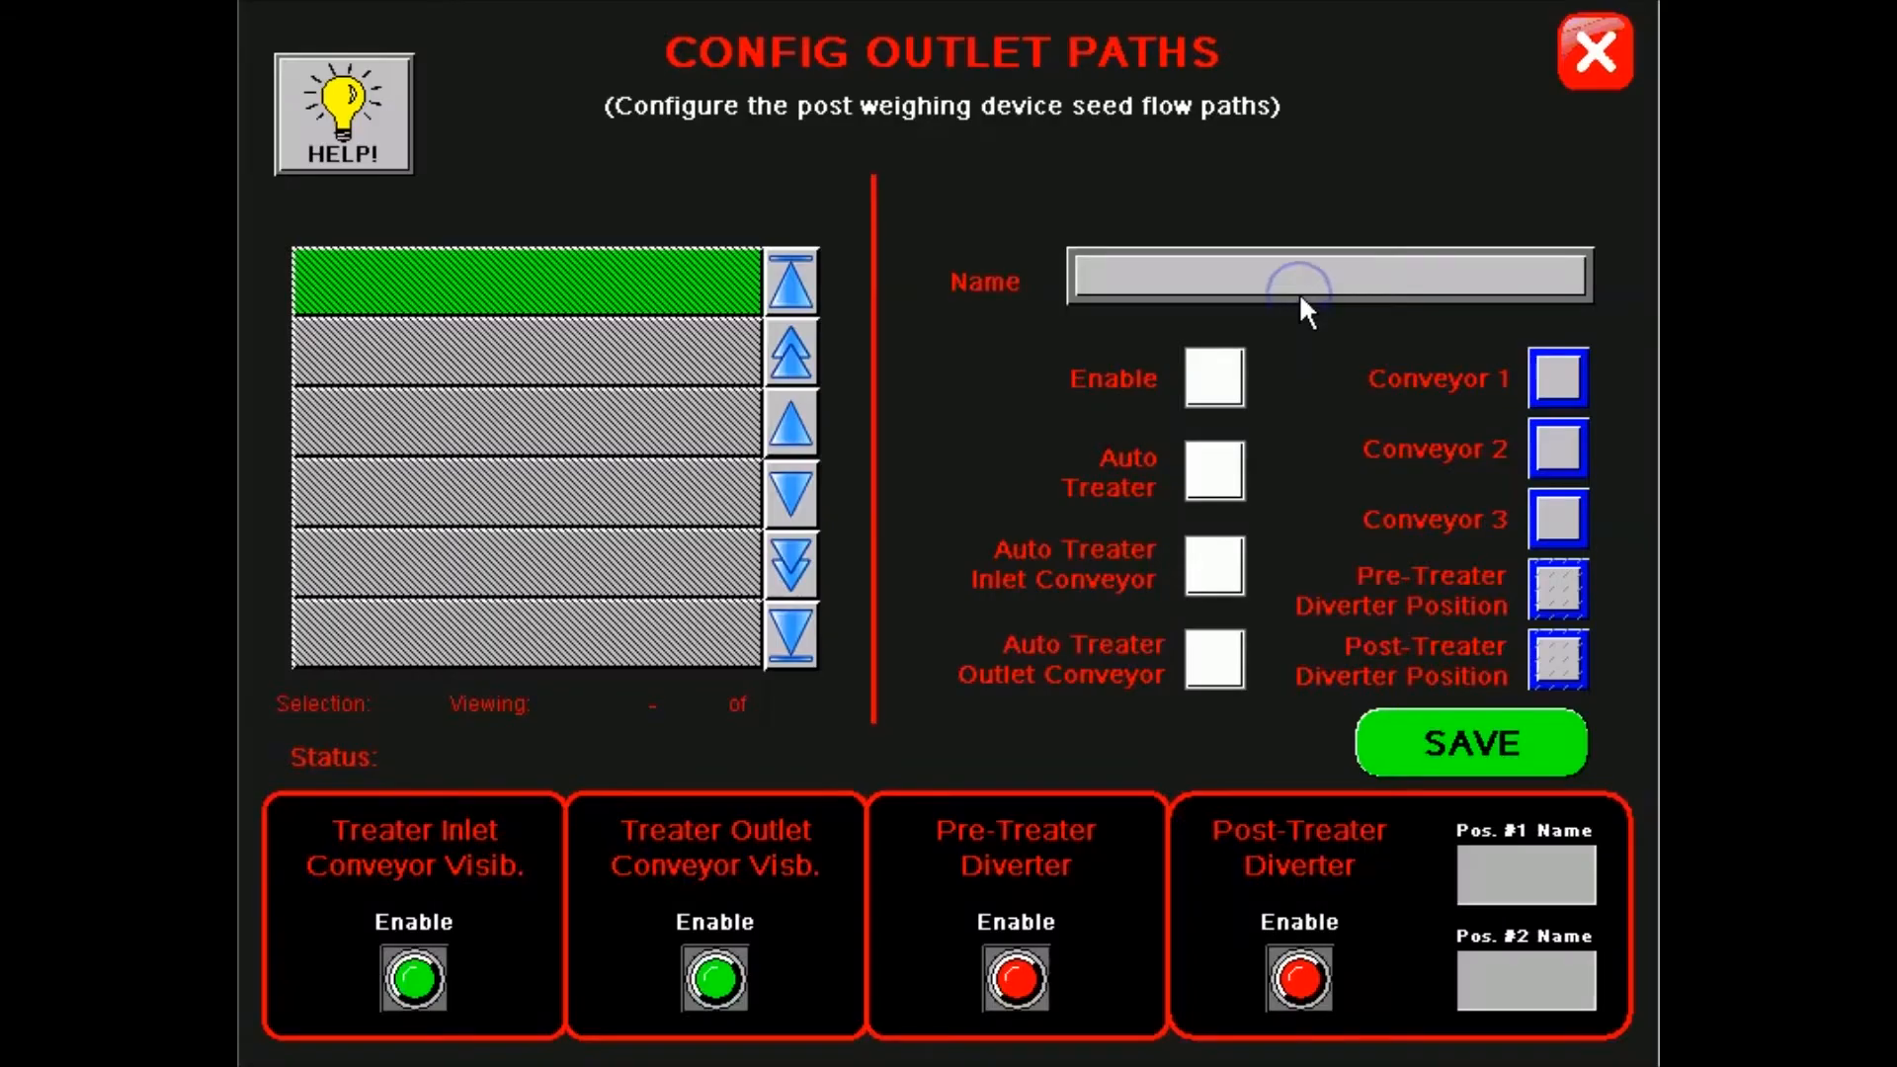
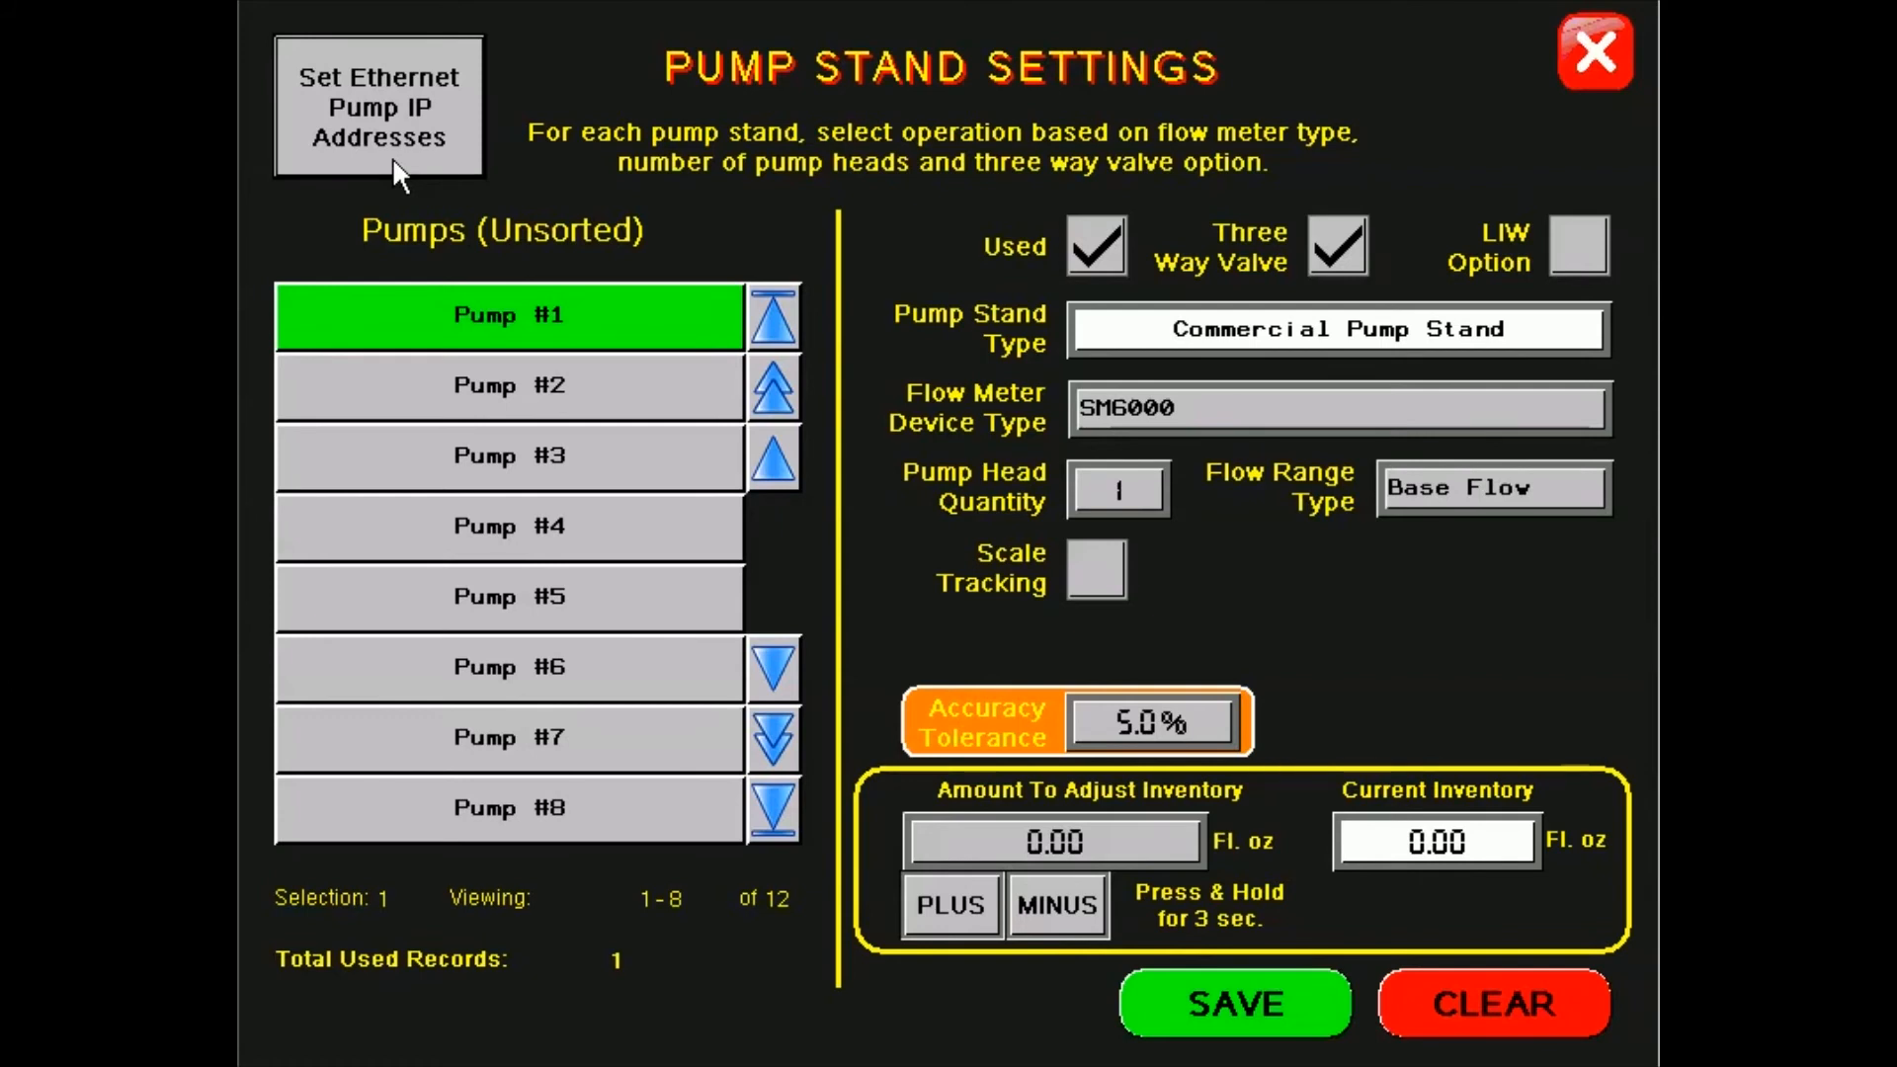
Step: Enable the Ethernet communication option for pumps 1-4 in the pump IP address settings
left_click(393, 161)
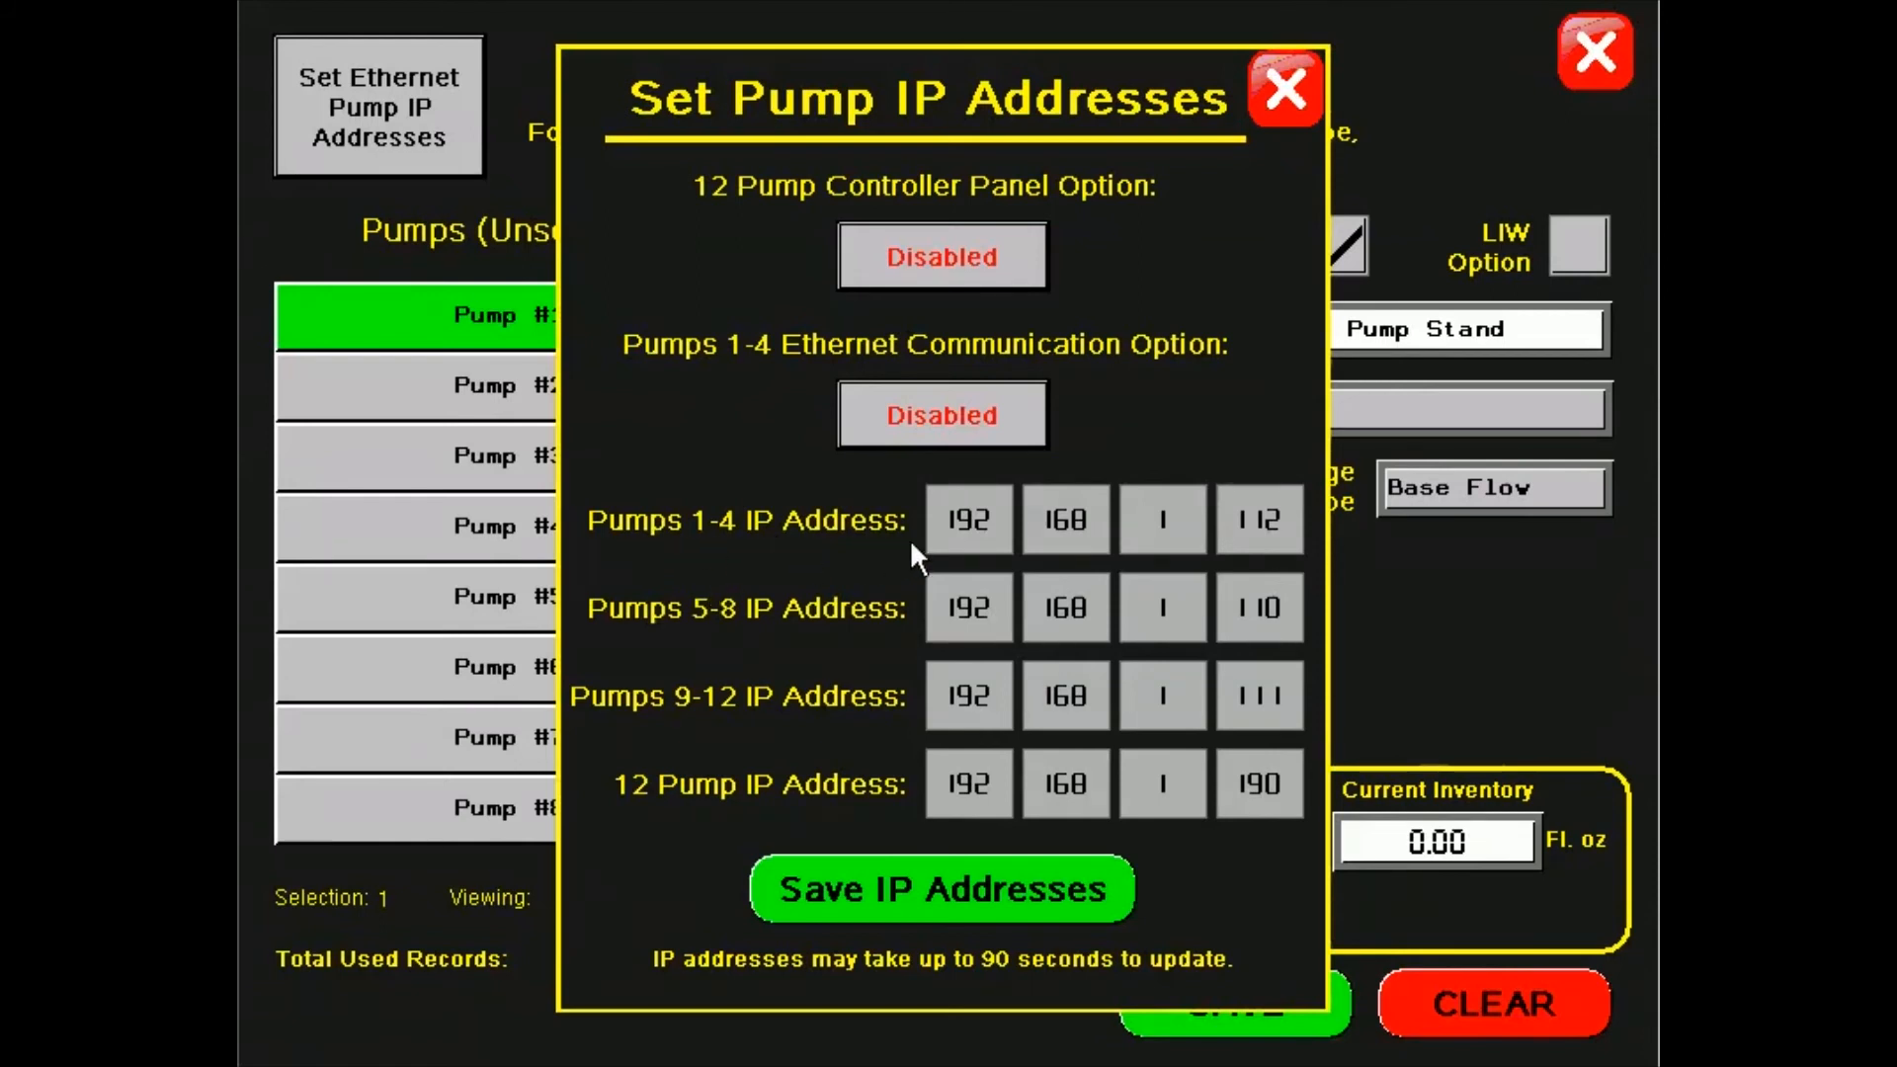
left_click(952, 420)
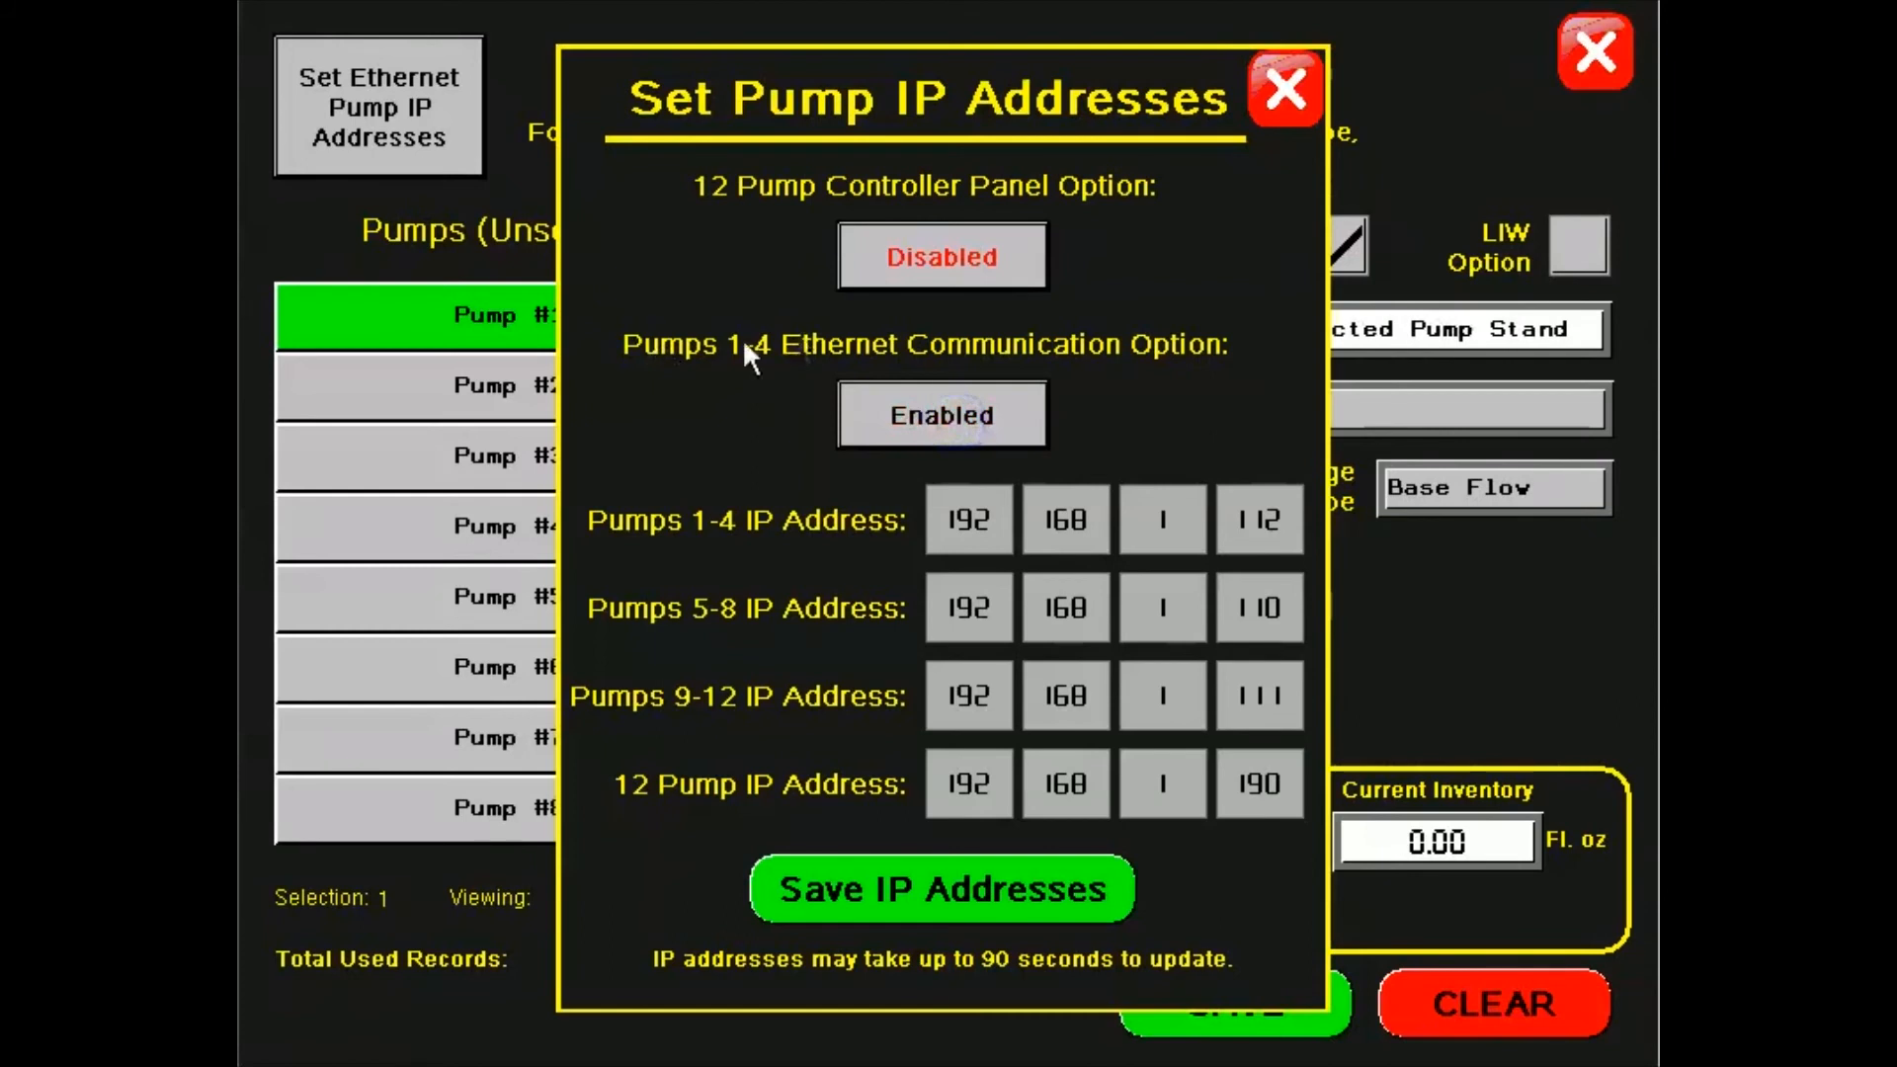
left_click(1277, 92)
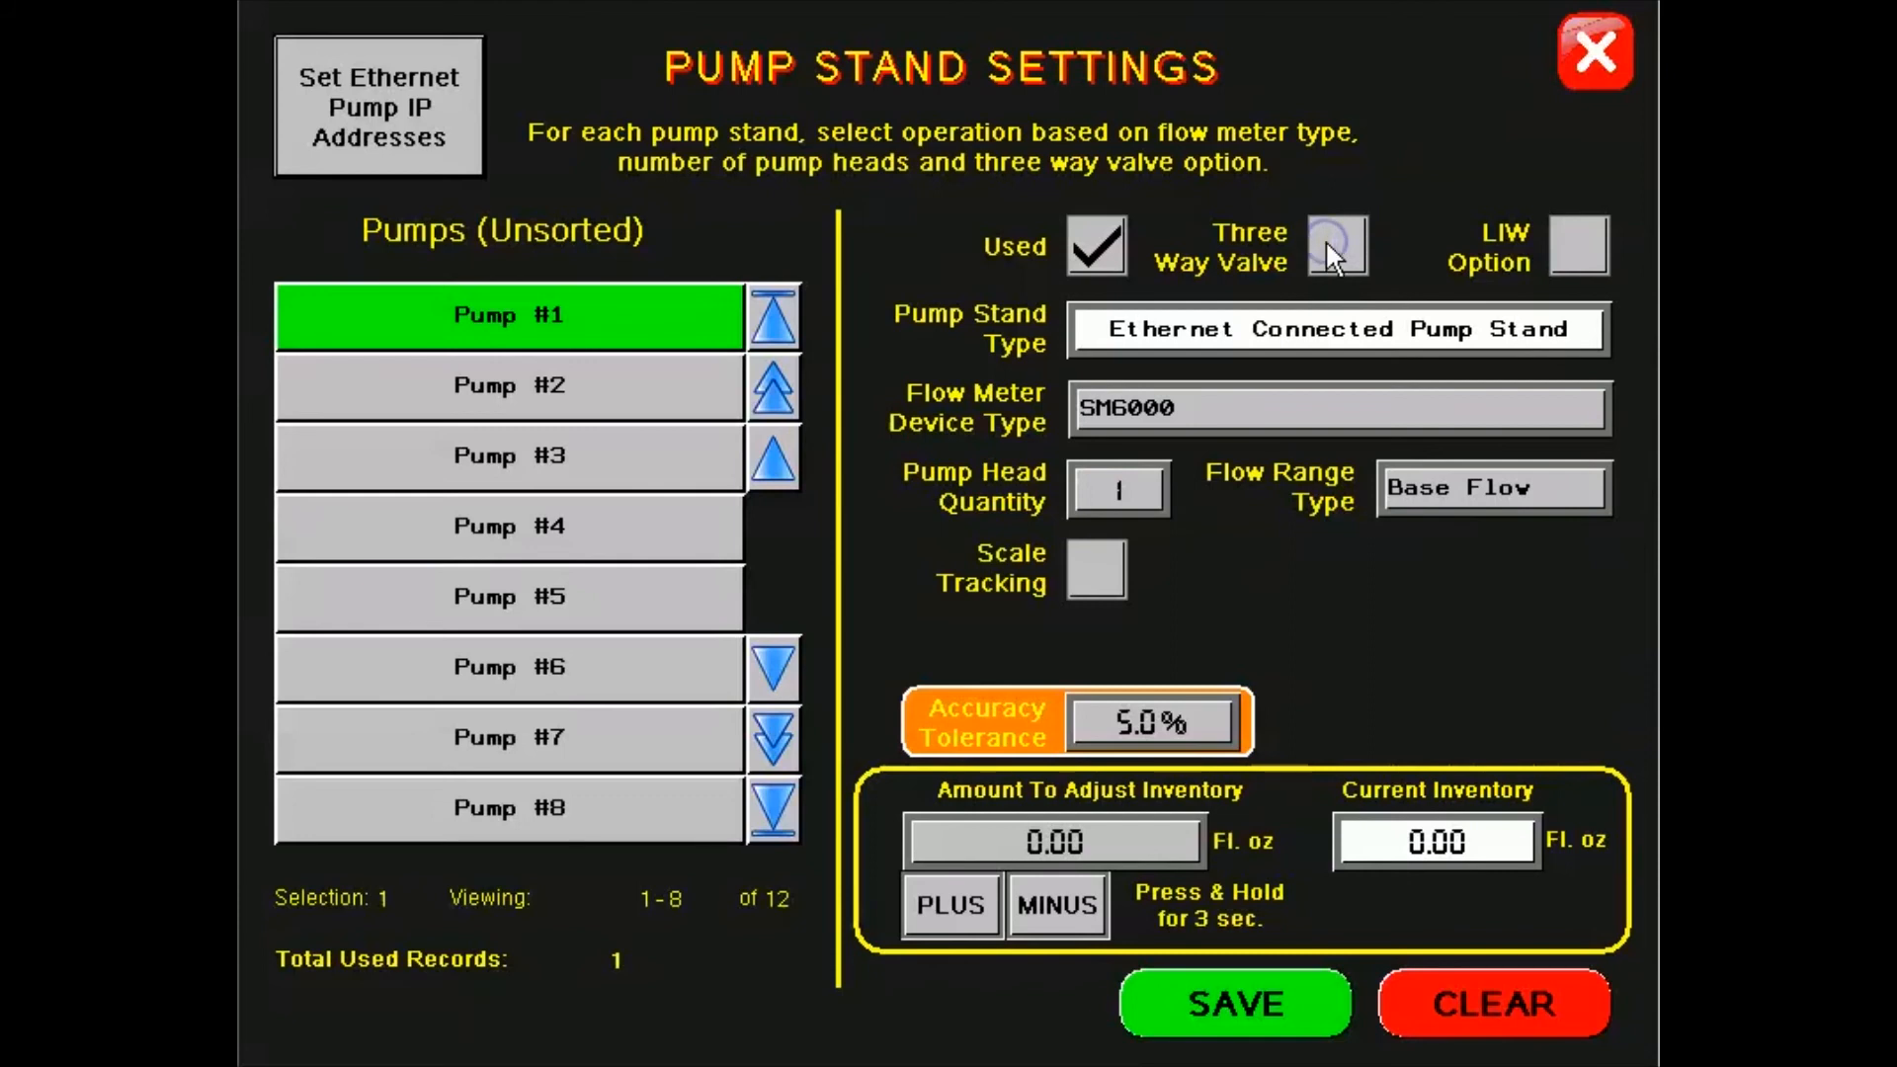
Step: Save Pump #1 with the three-way valve option off, and set its pump head quantity to 2
left_click(1226, 1007)
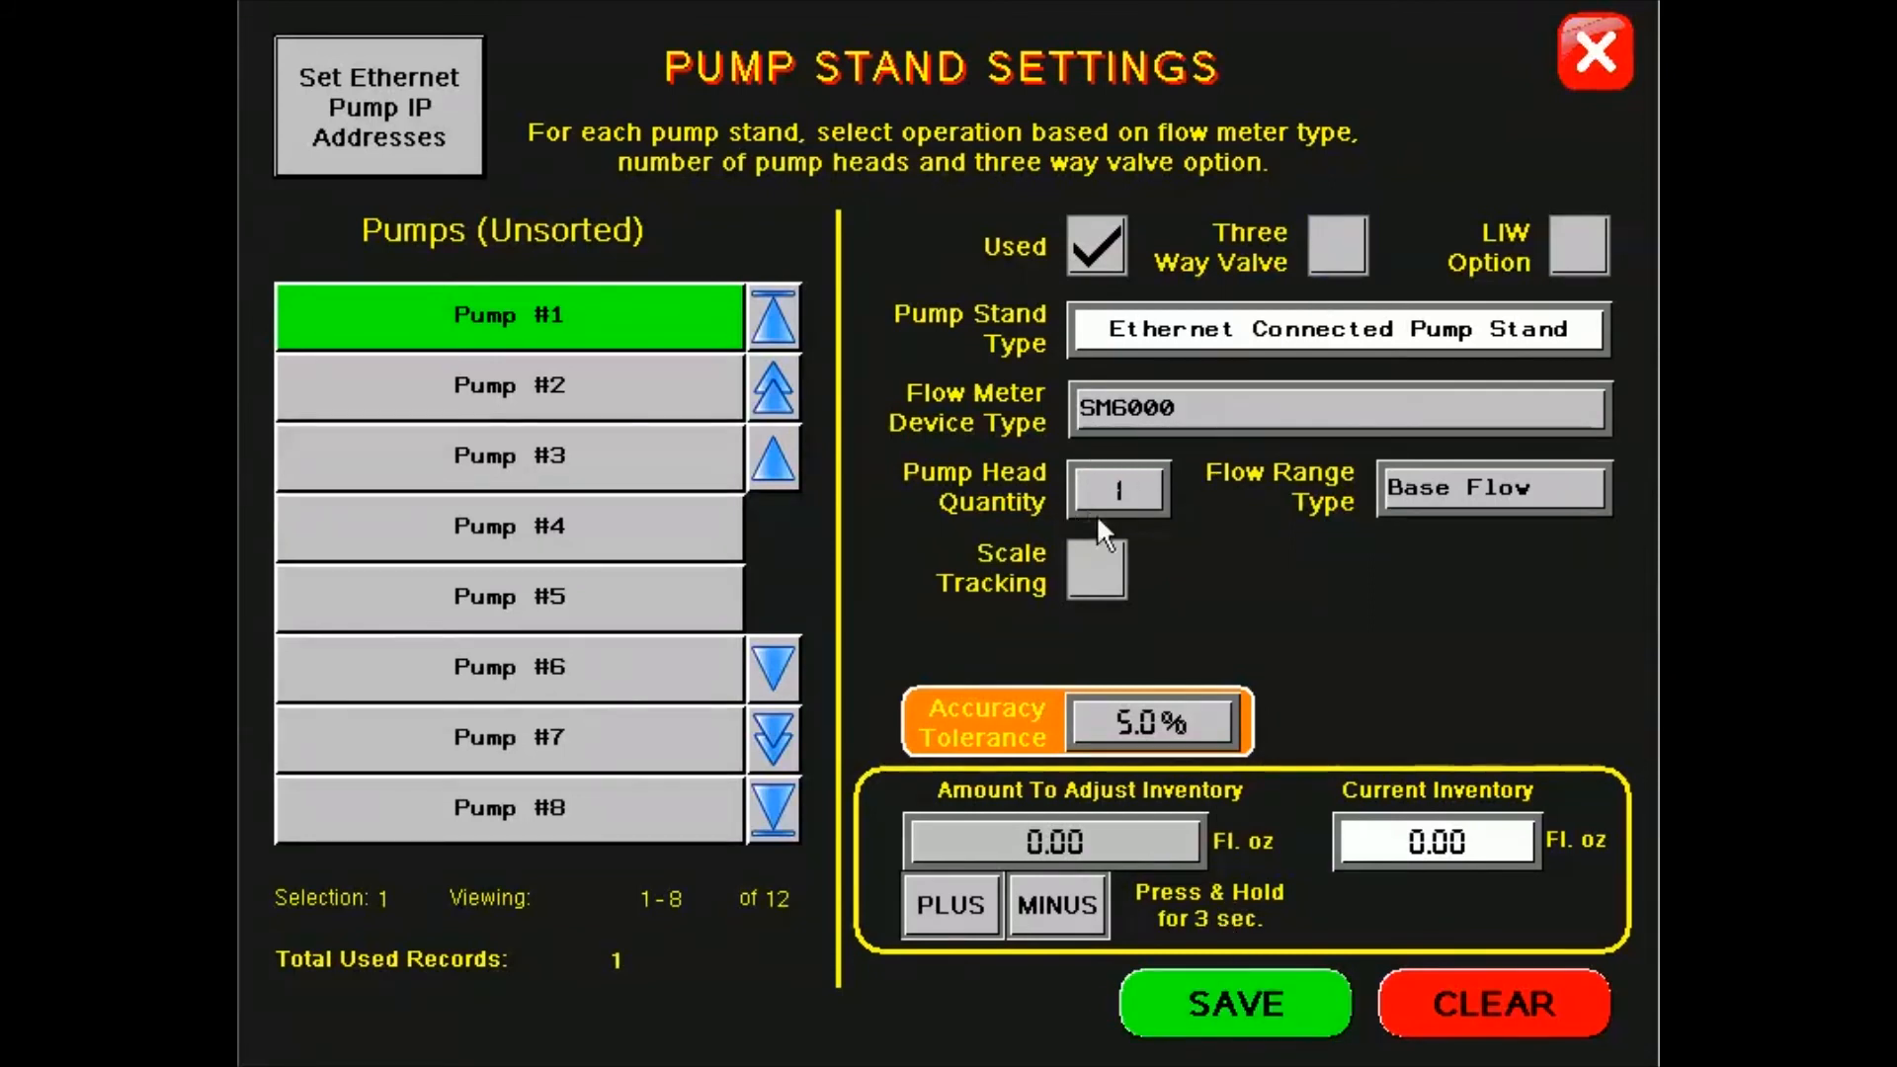
left_click(1108, 487)
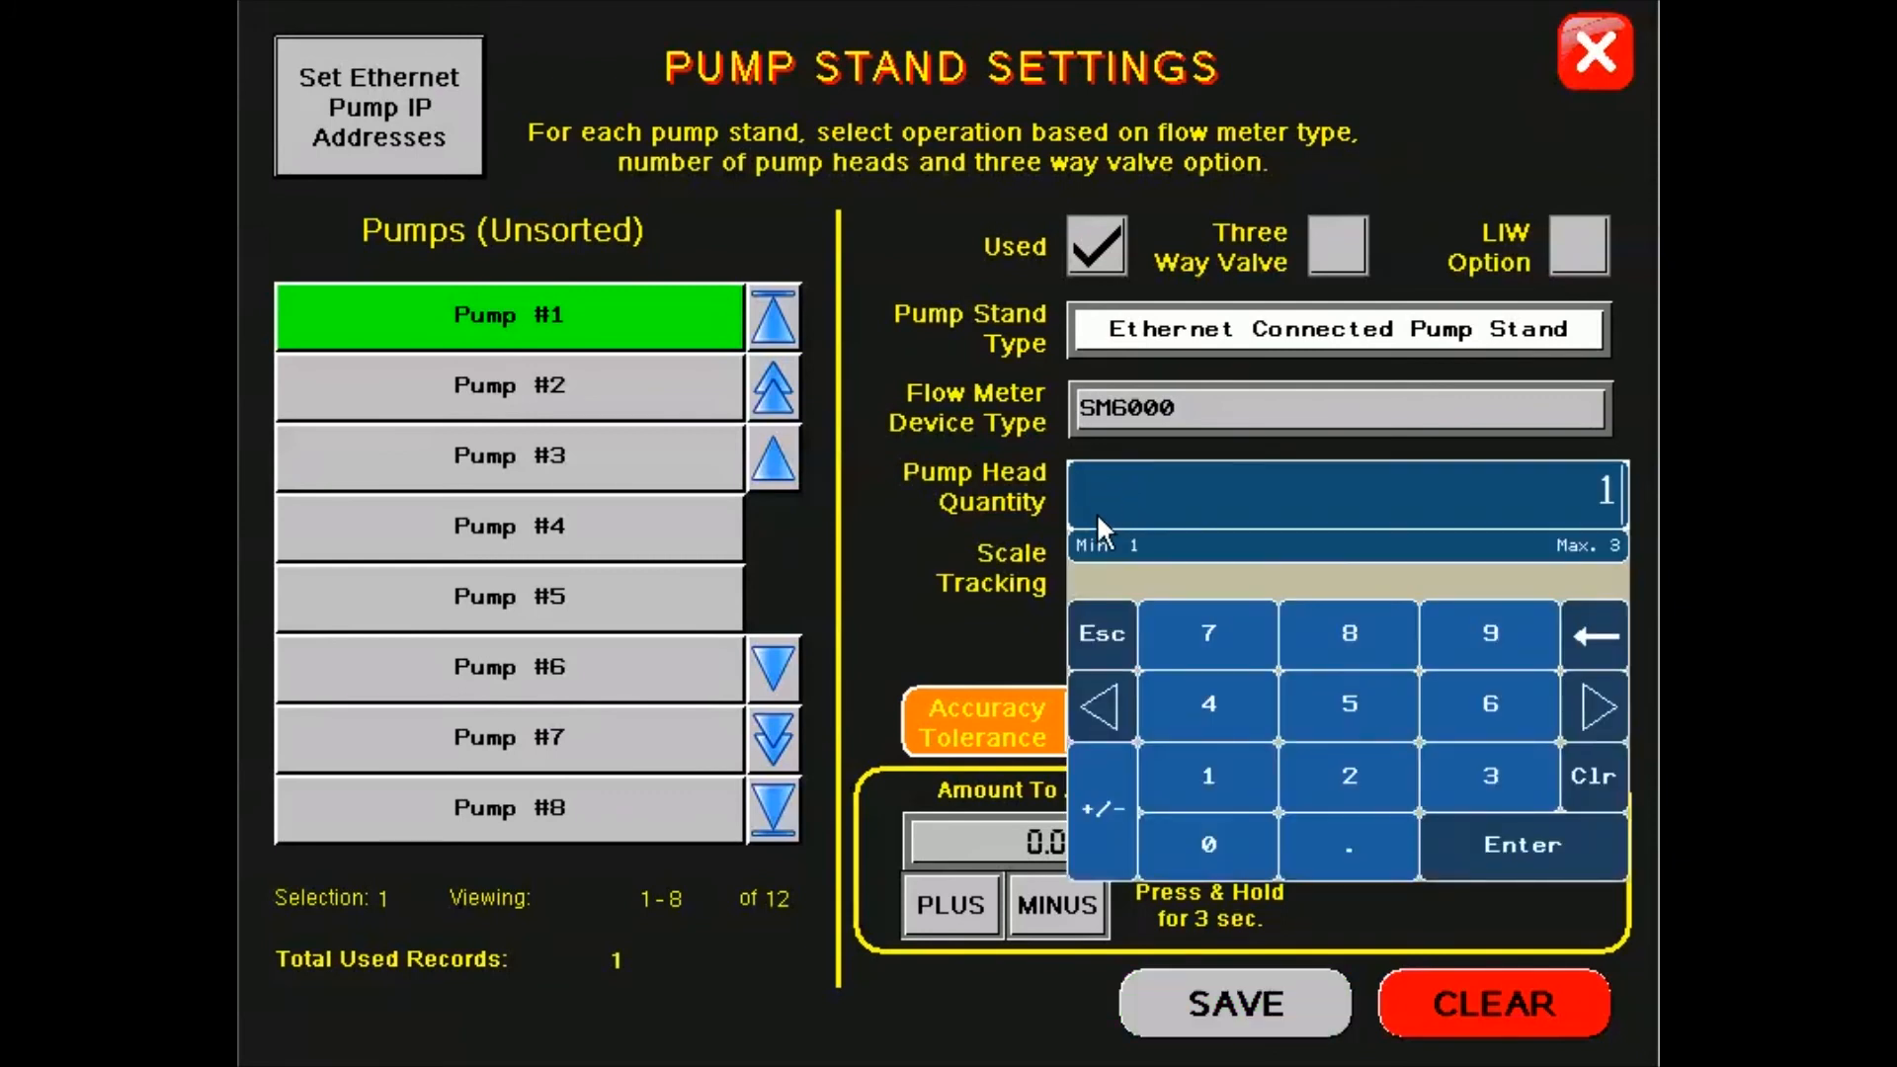
type("2")
key("Escape")
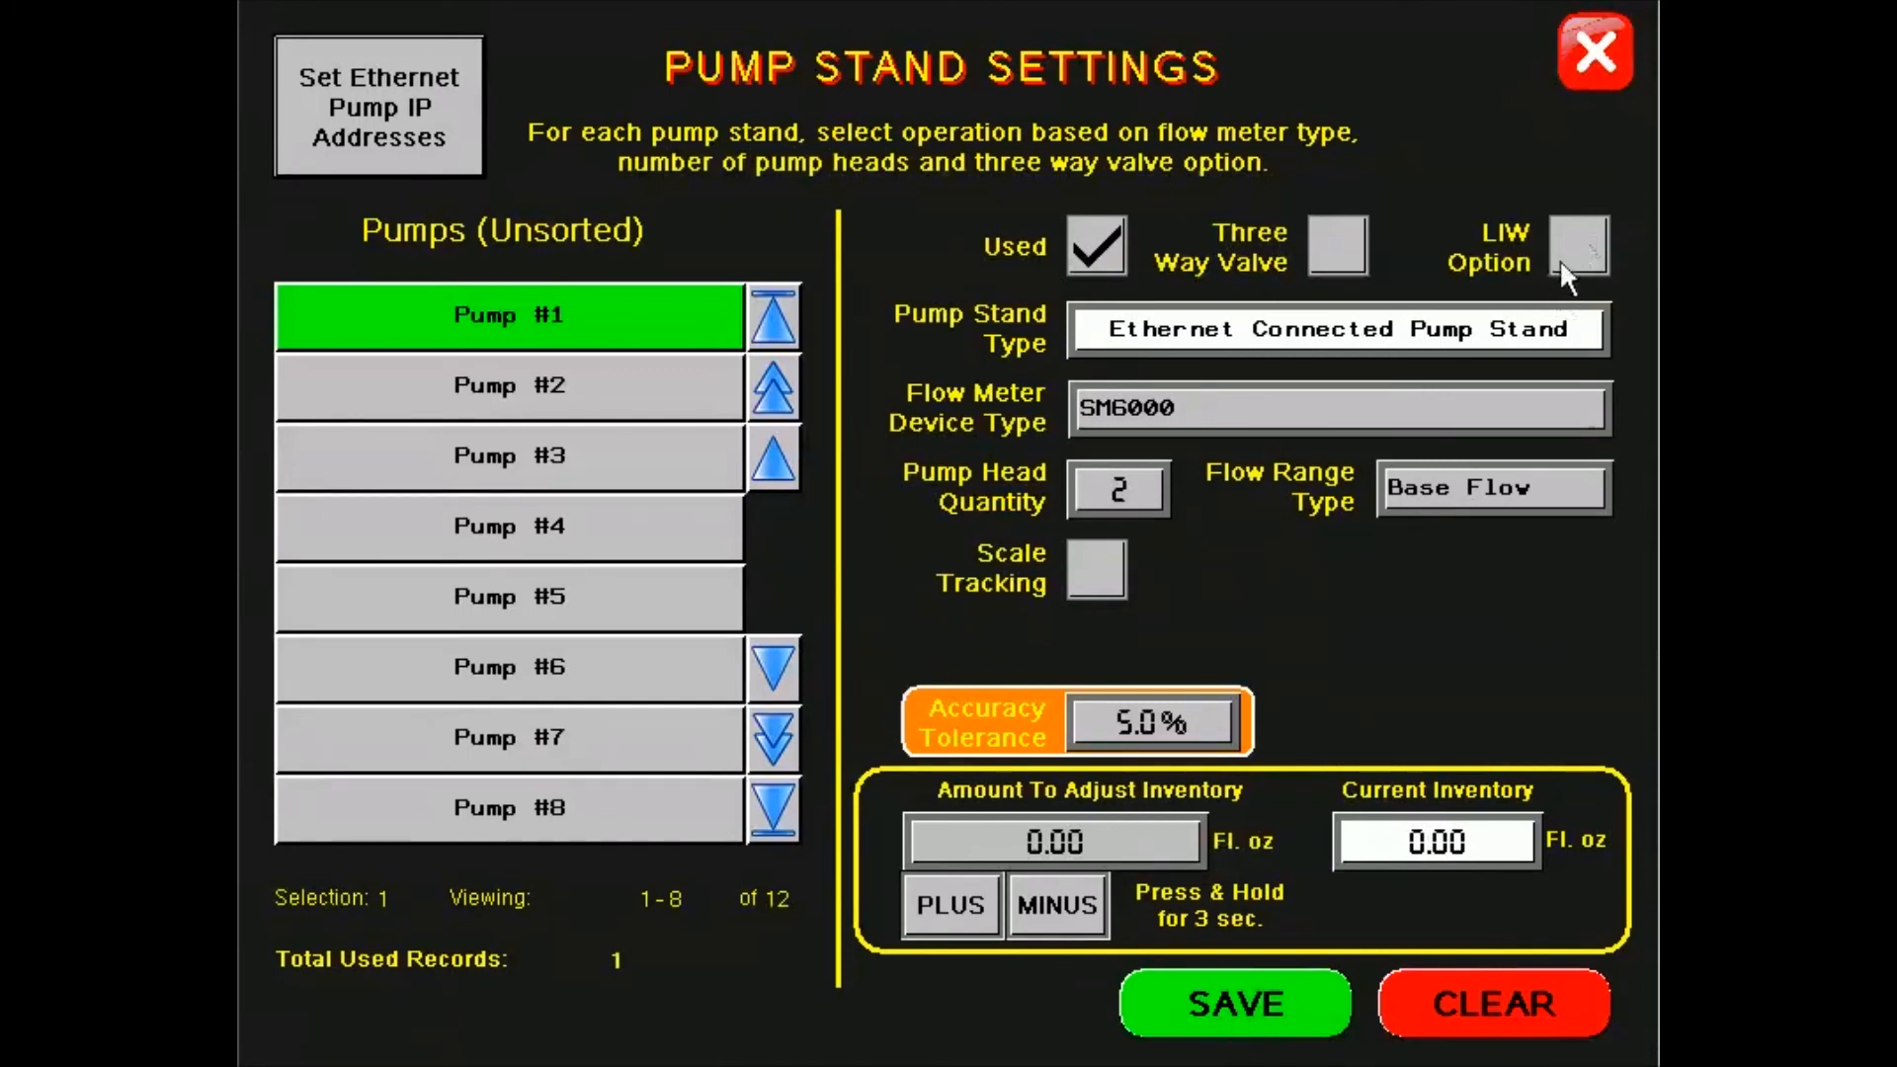
Step: Cycle Pump #1 through flow meter types SM6001 and Custom and flow ranges High Flow and Low Flow, returning to SM6000 and Base Flow
left_click(1128, 402)
left_click(1128, 401)
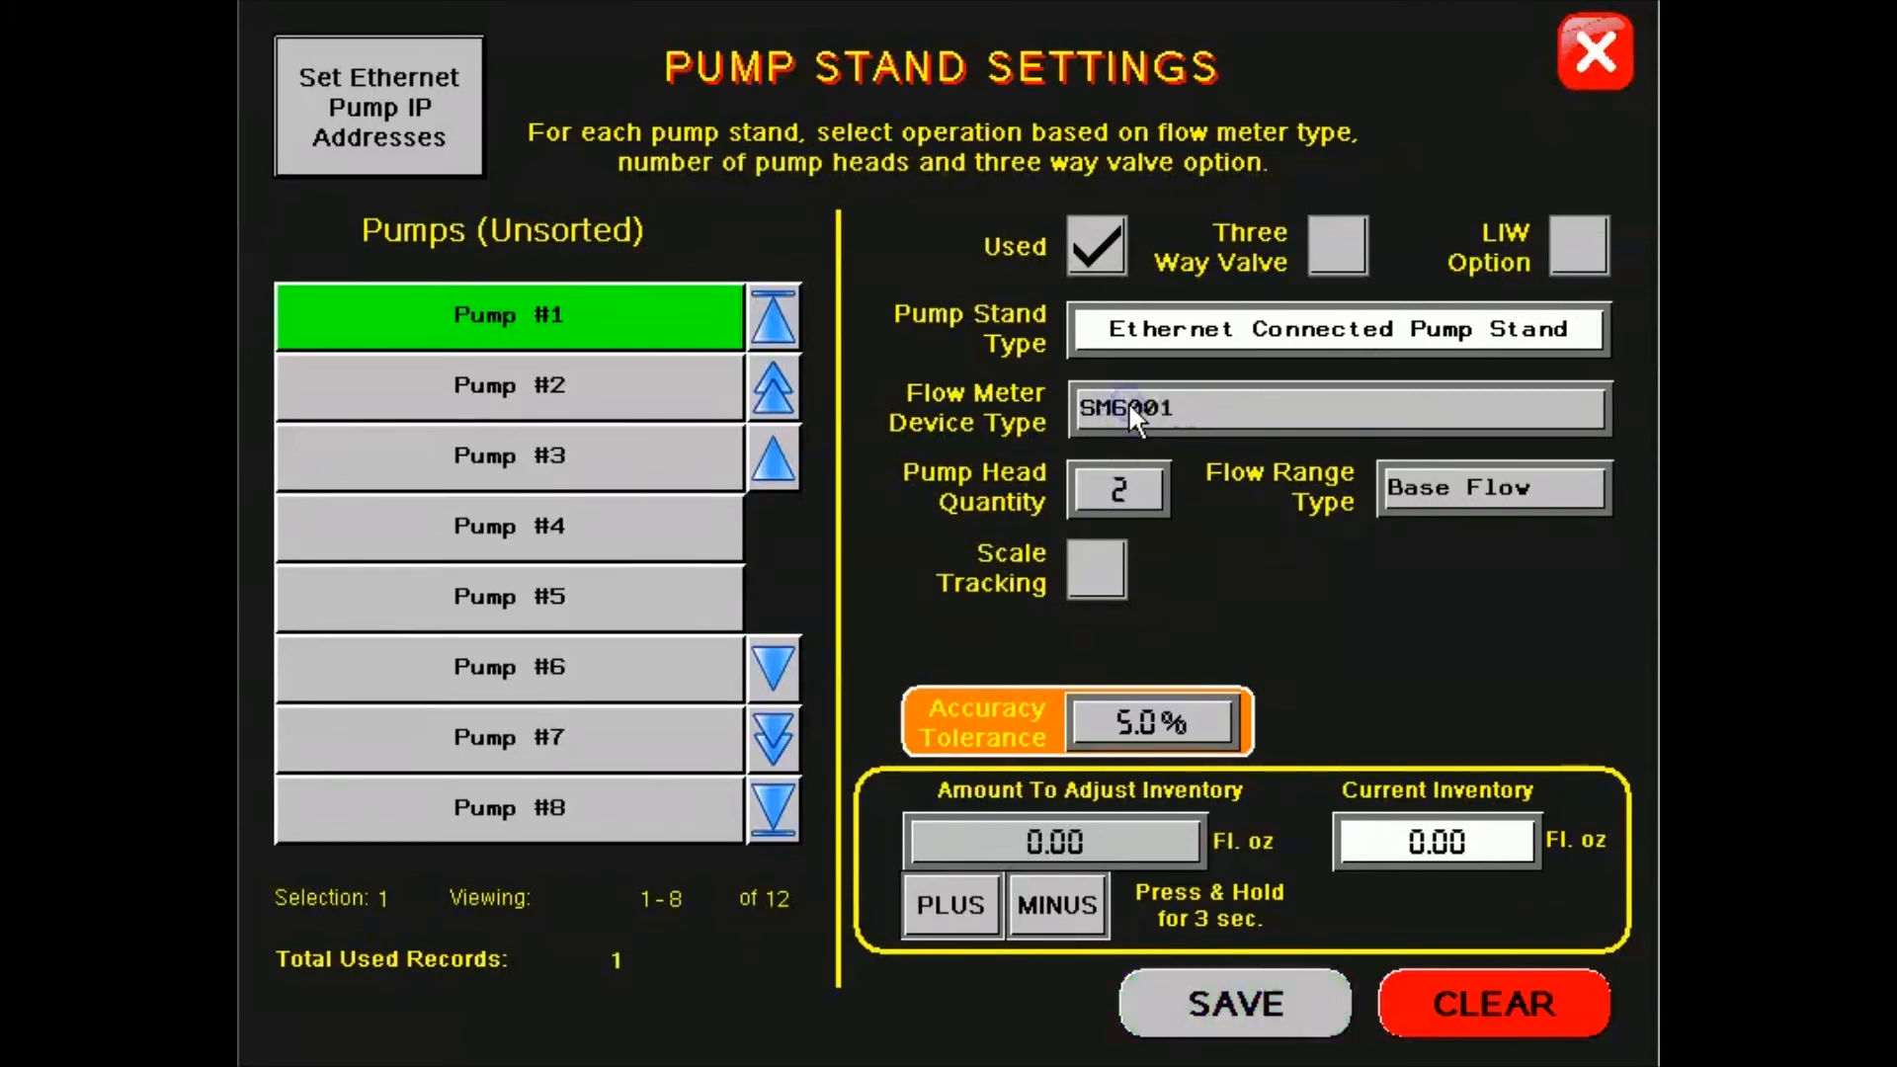
left_click(1170, 399)
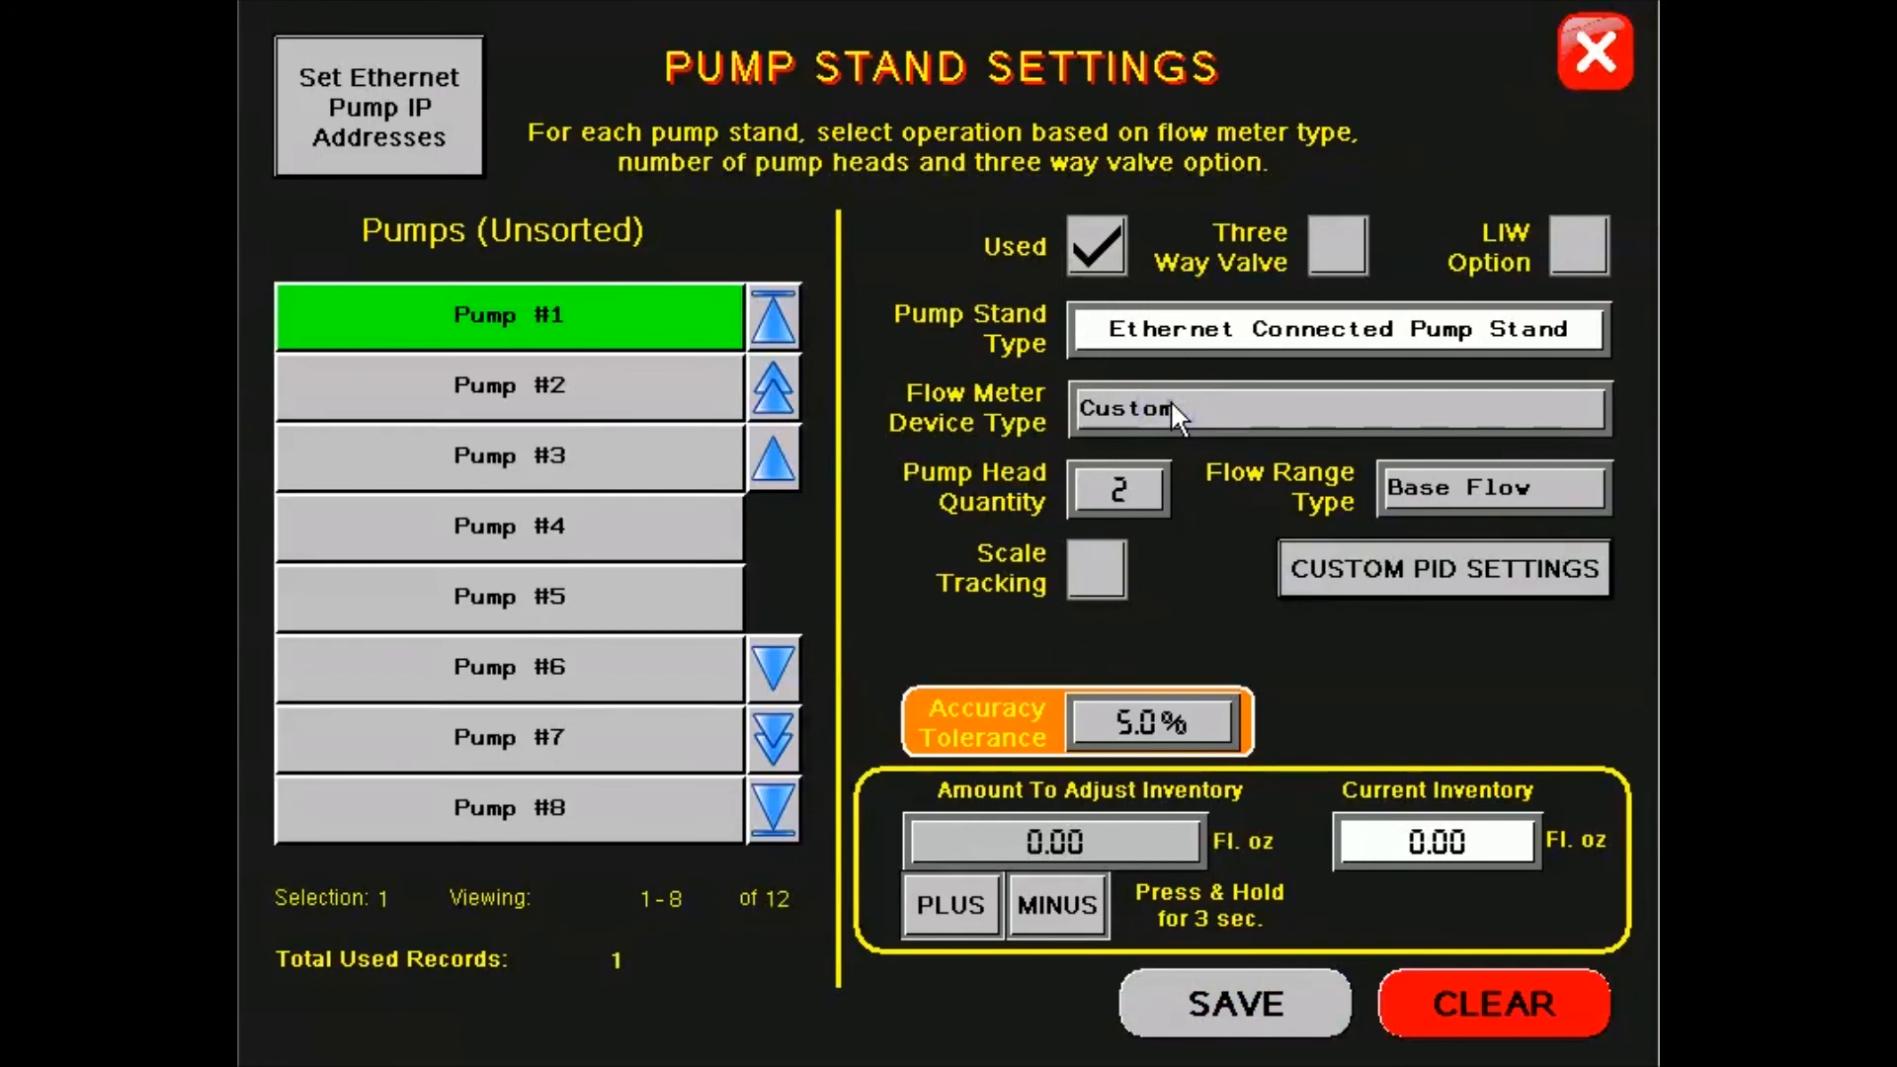
left_click(1170, 398)
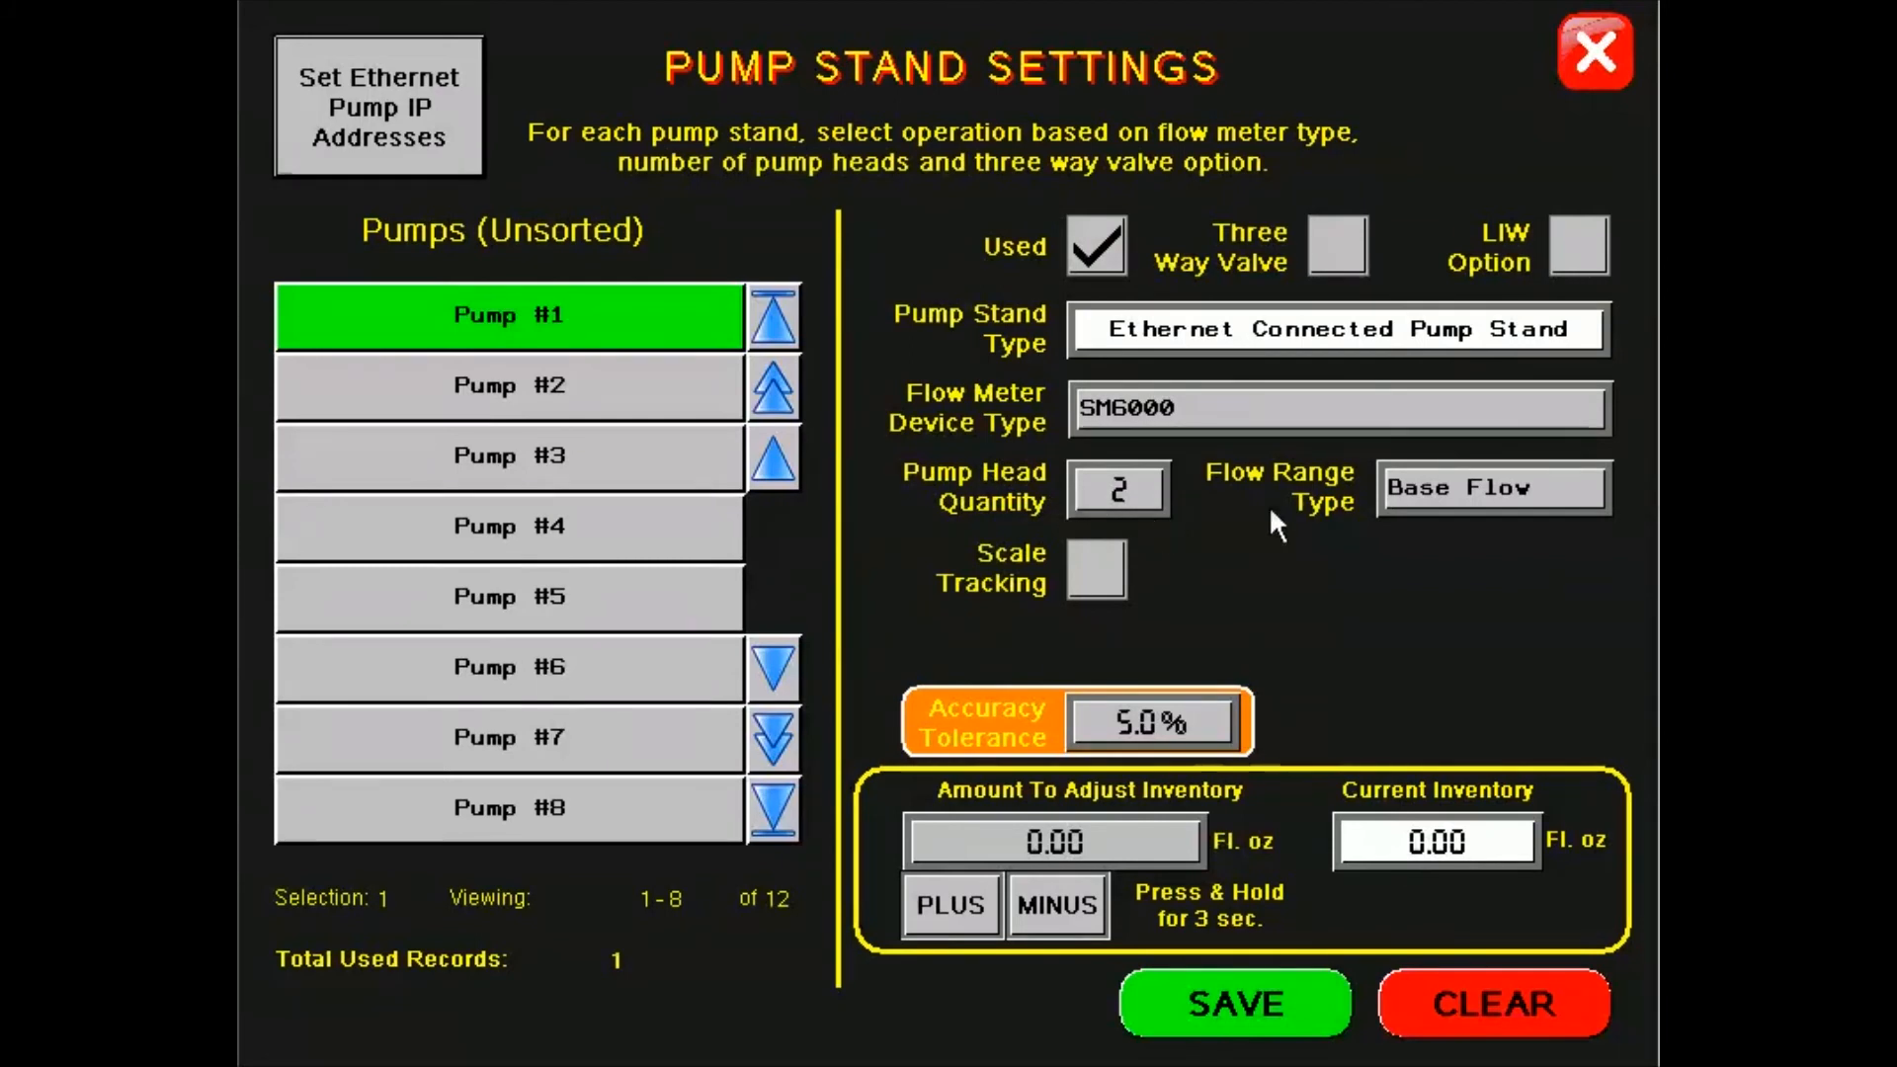
left_click(1490, 491)
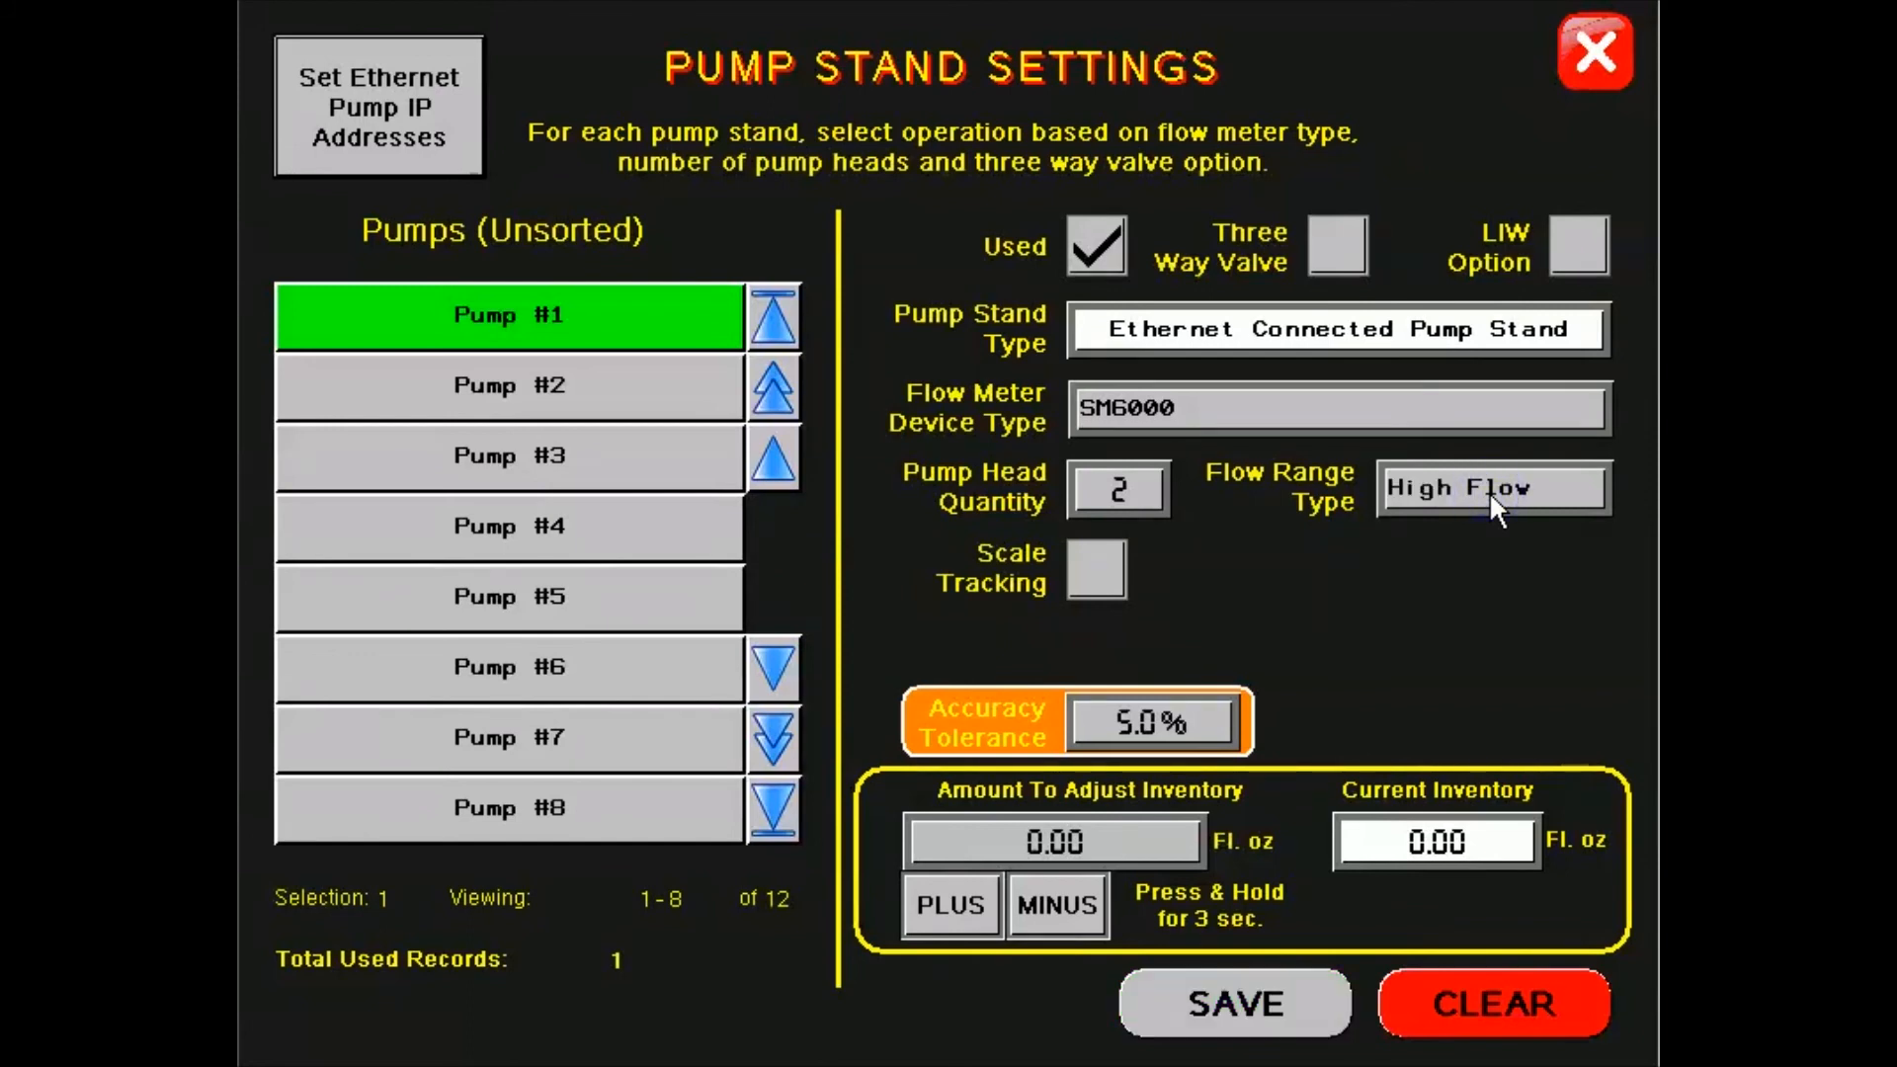
left_click(1489, 491)
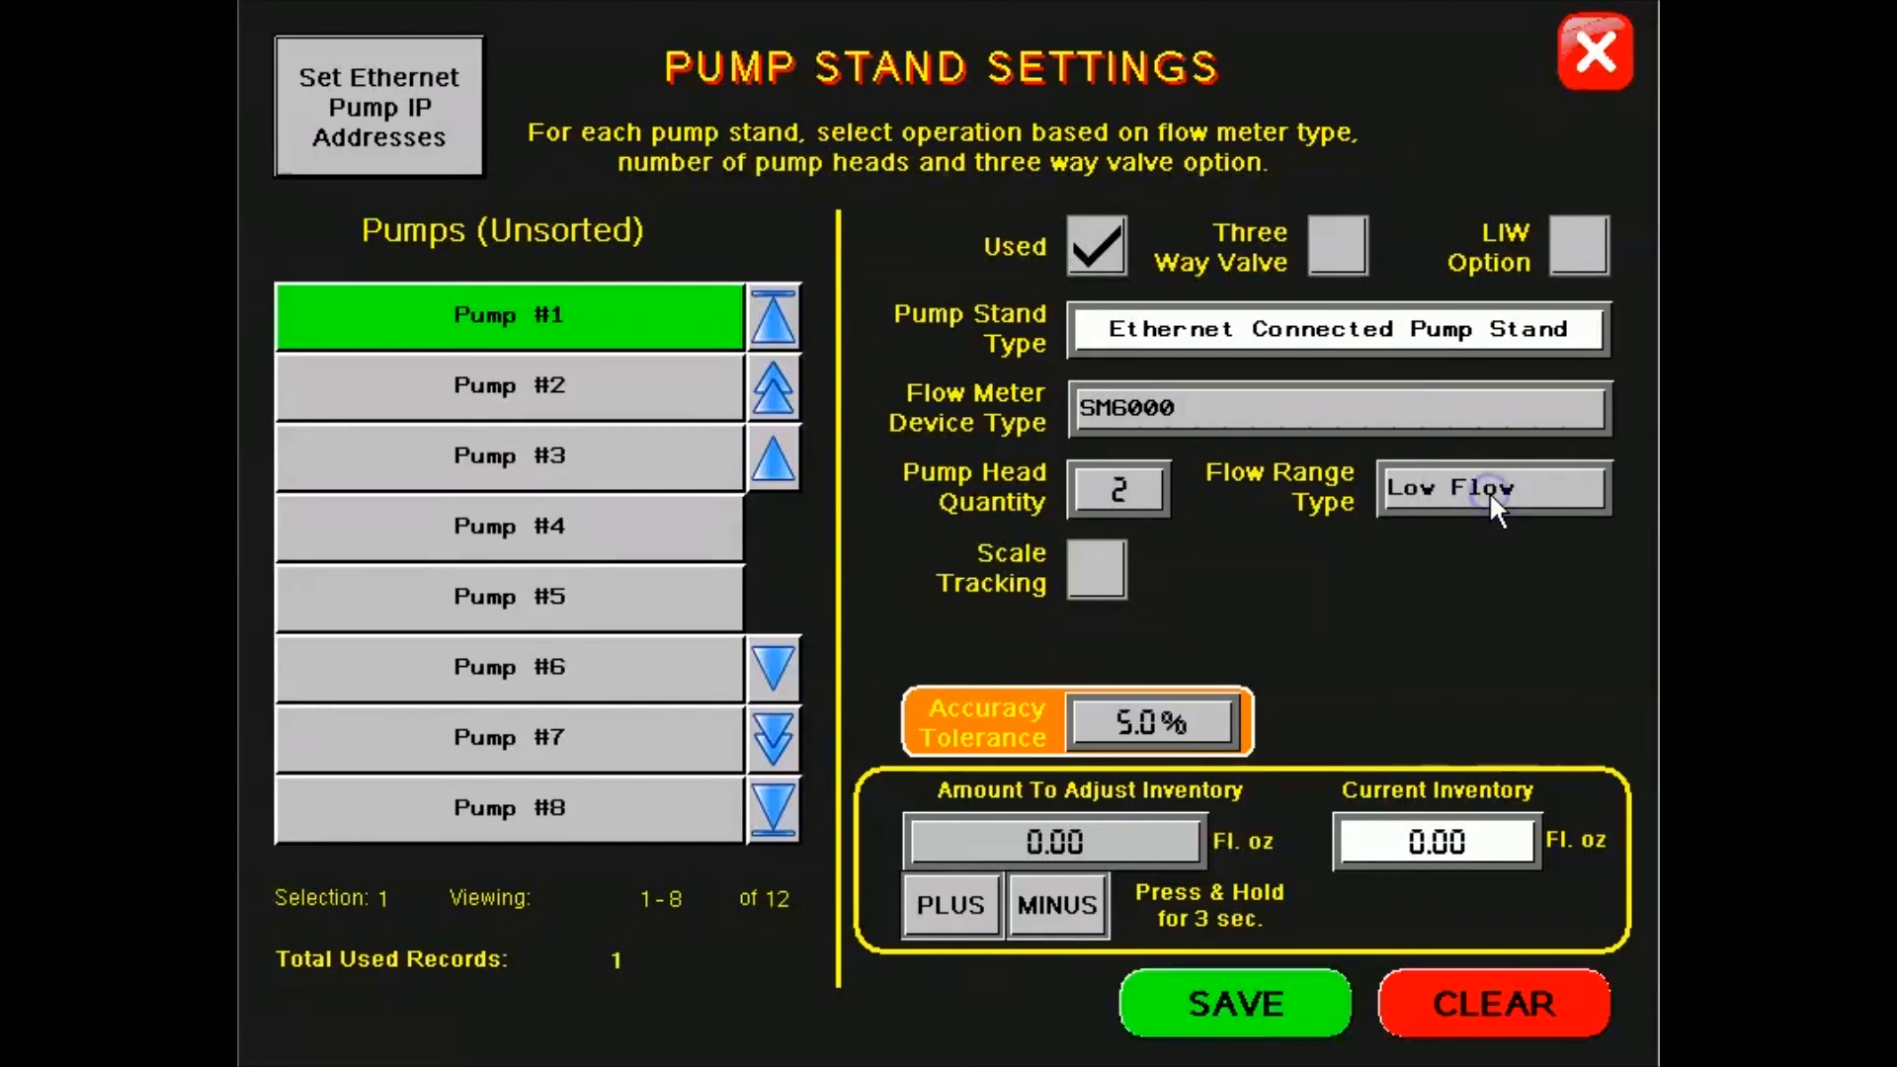
left_click(1490, 490)
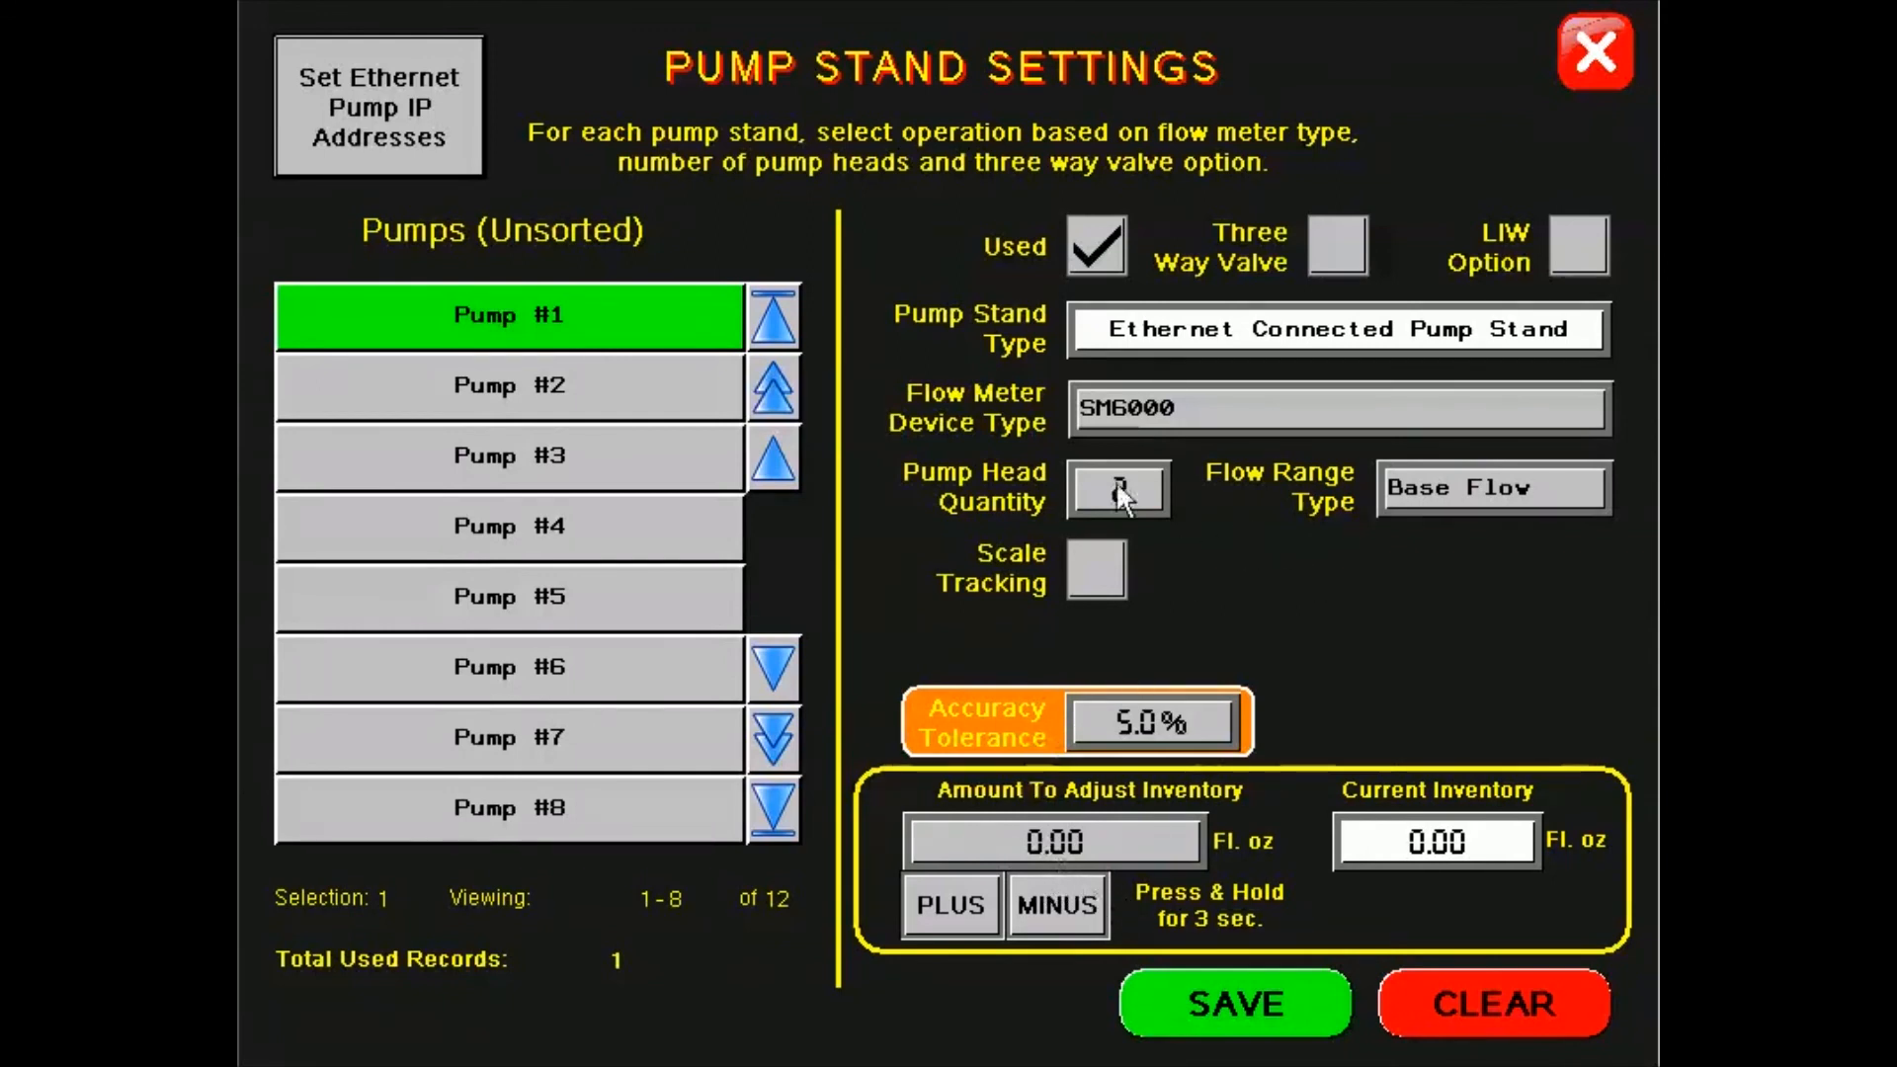
Step: Mark Pump #2 as used without a three-way valve, set its pump head quantity to 2, and save it
left_click(576, 387)
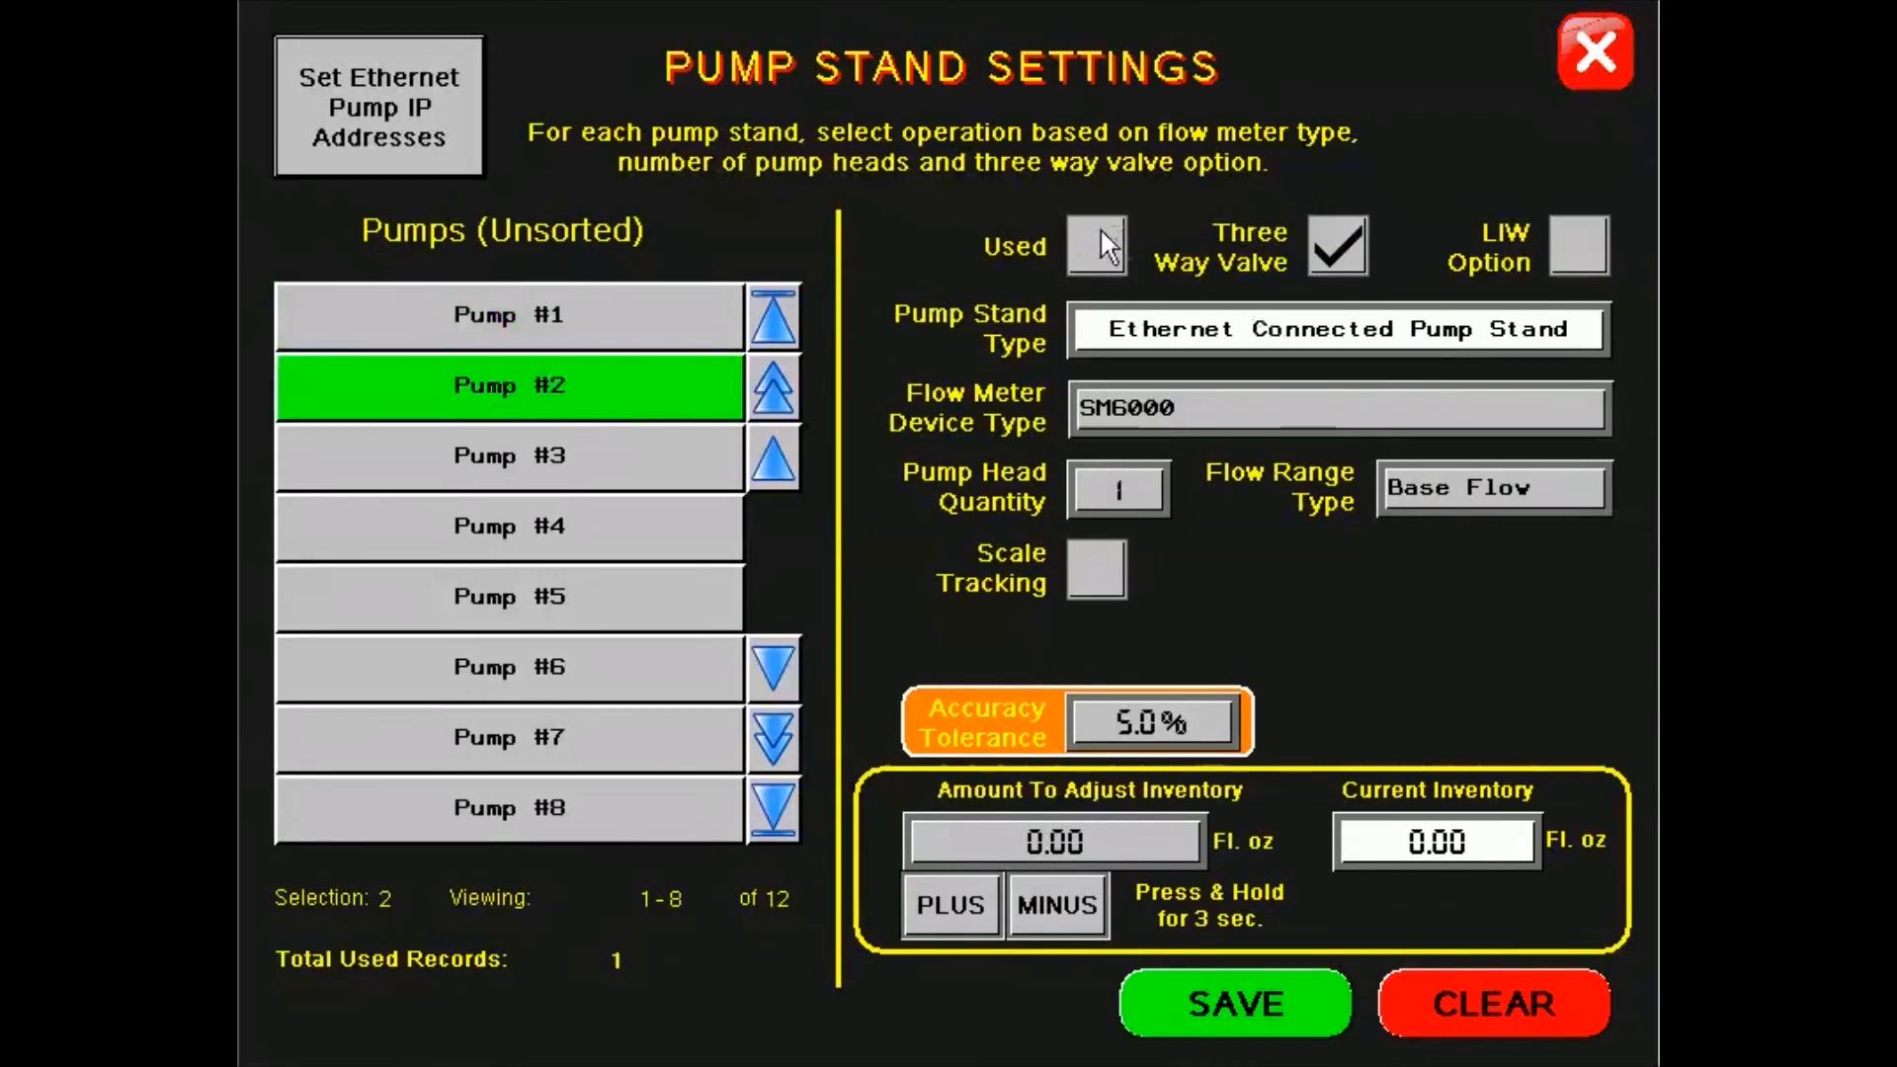
left_click(1075, 256)
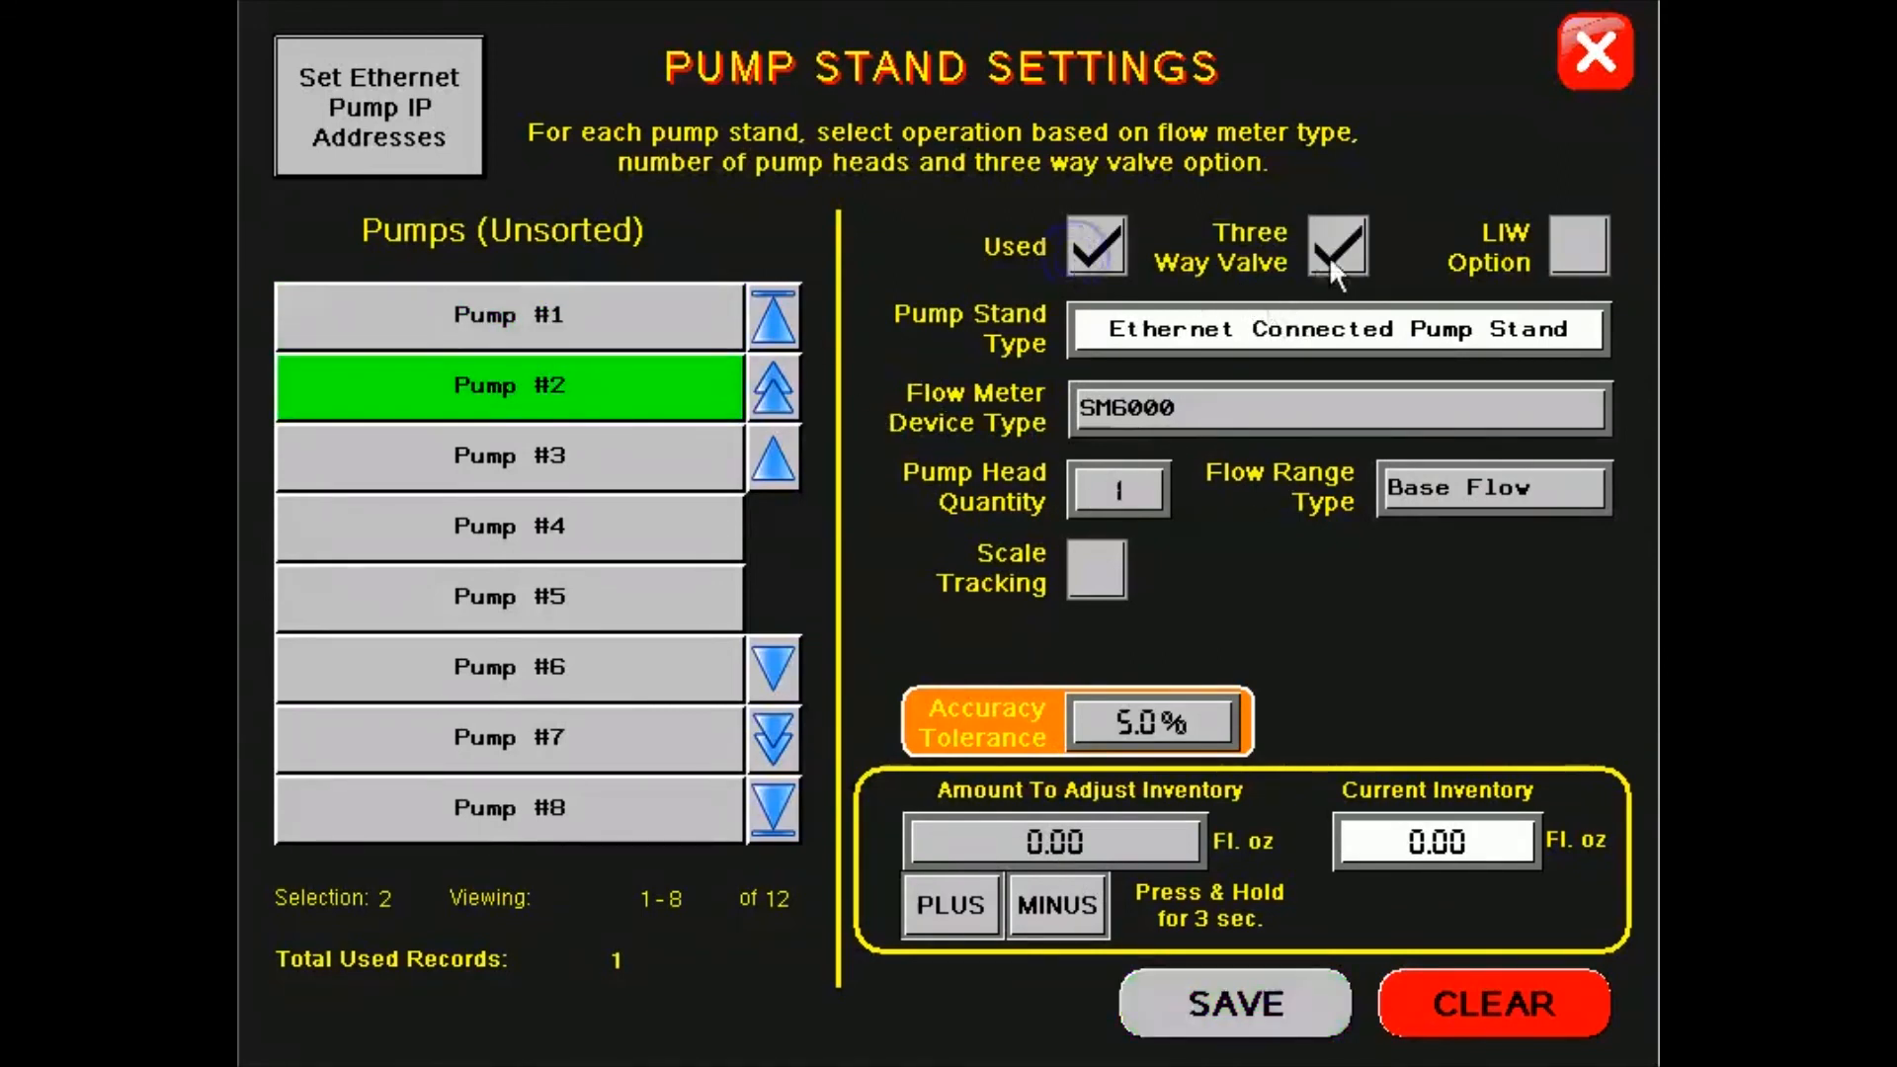
left_click(1336, 259)
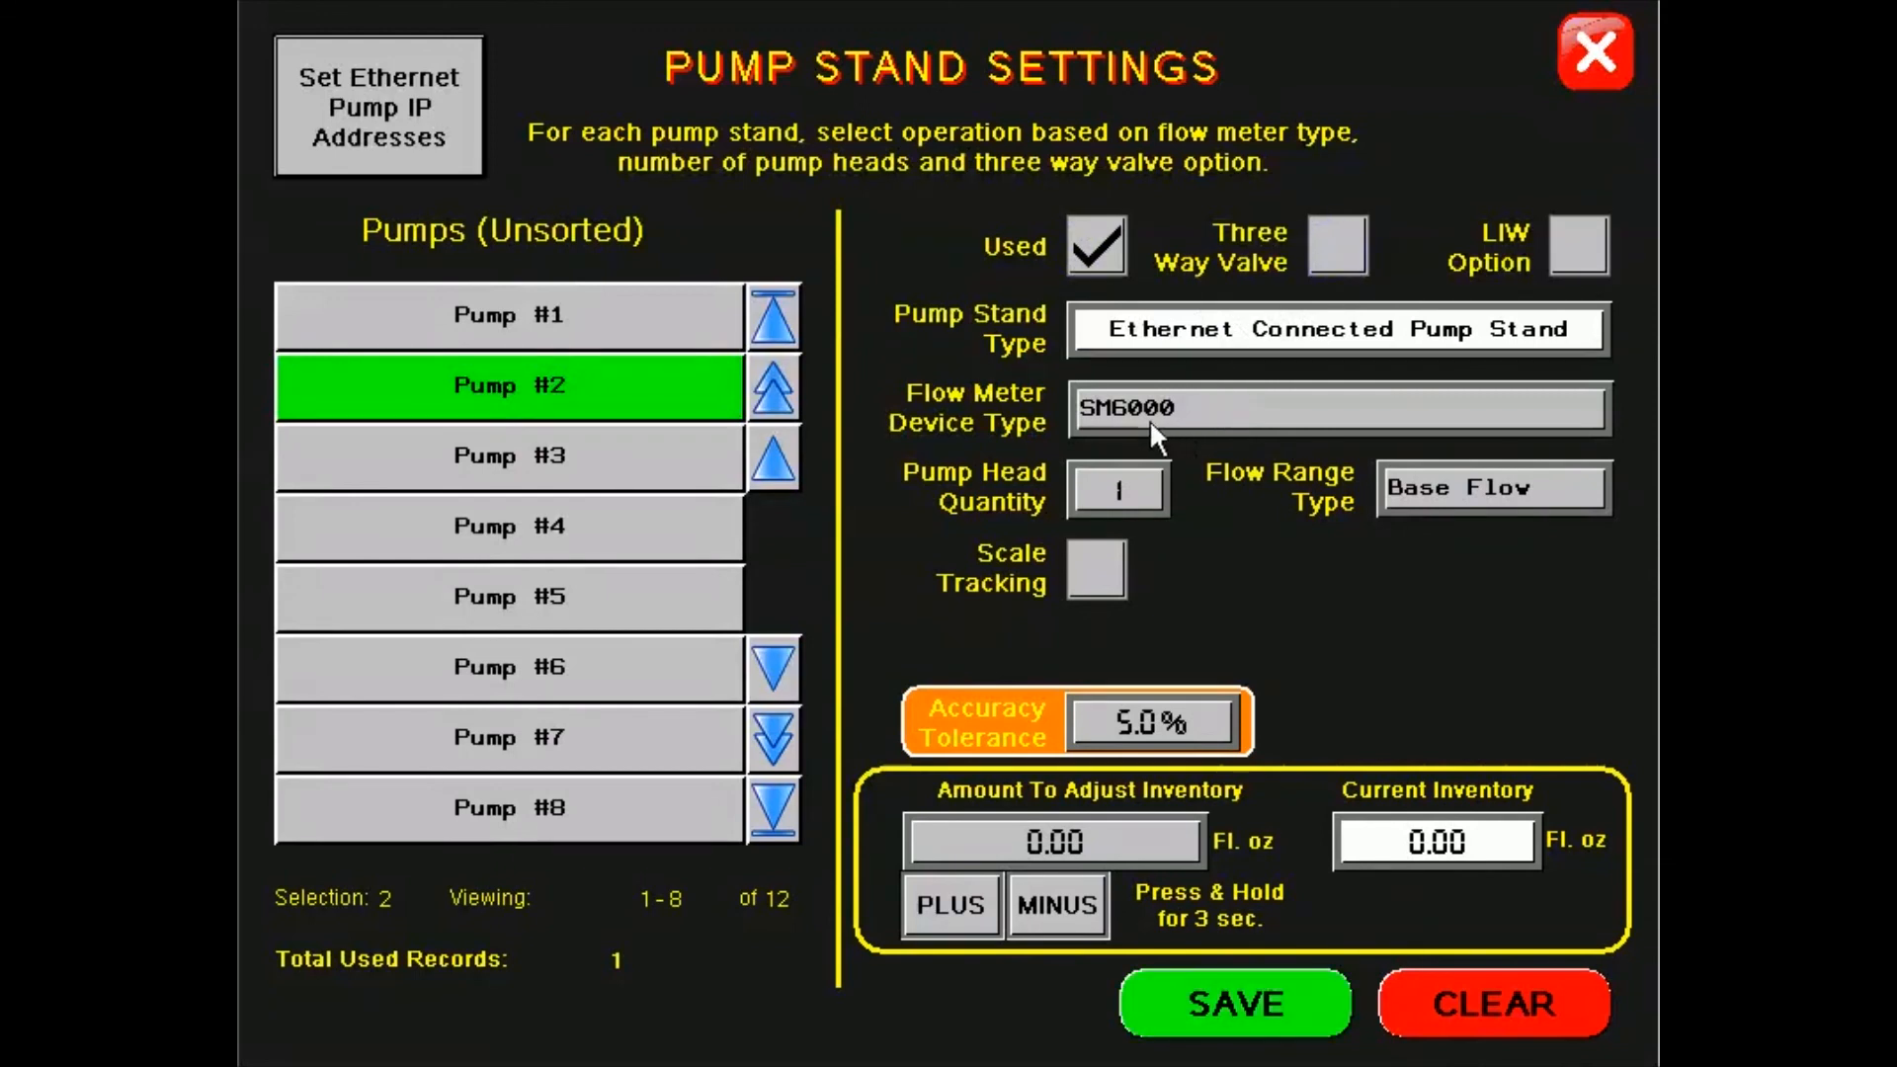
left_click(1098, 490)
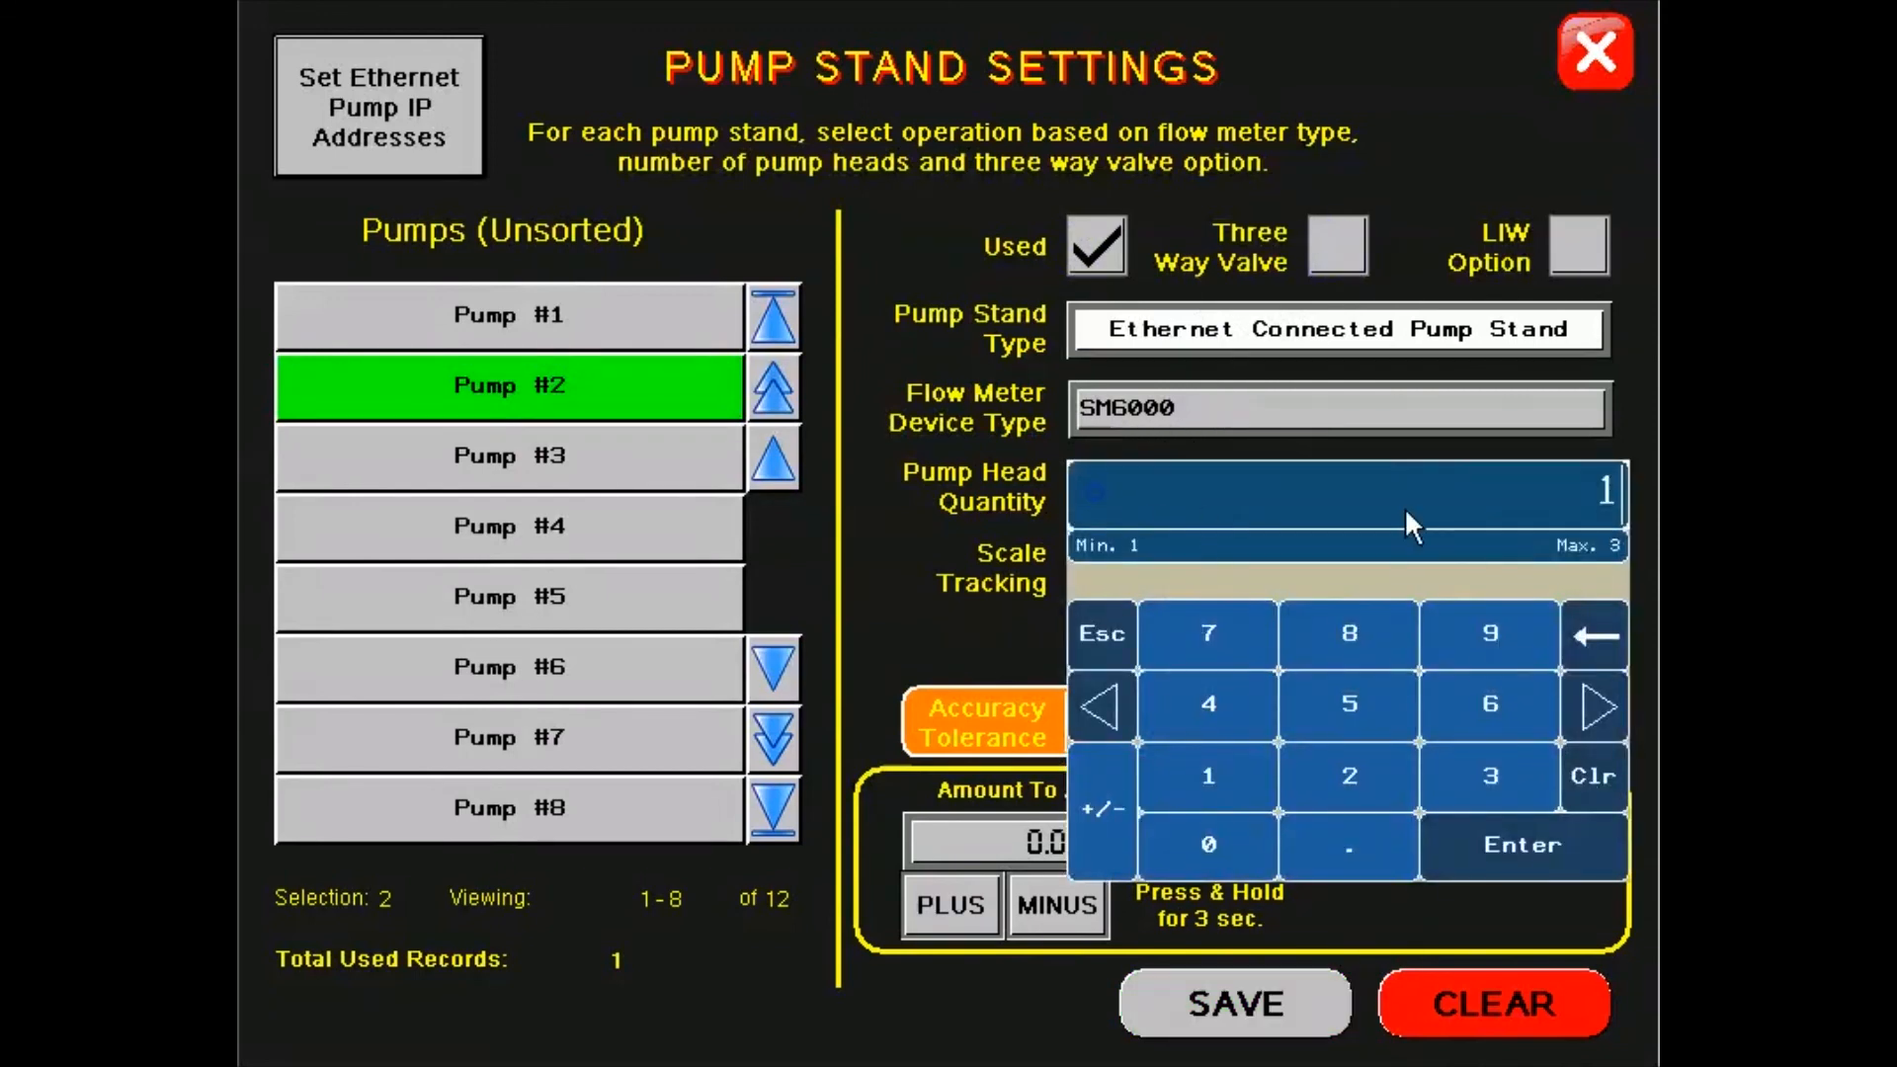
type("2")
key("Return")
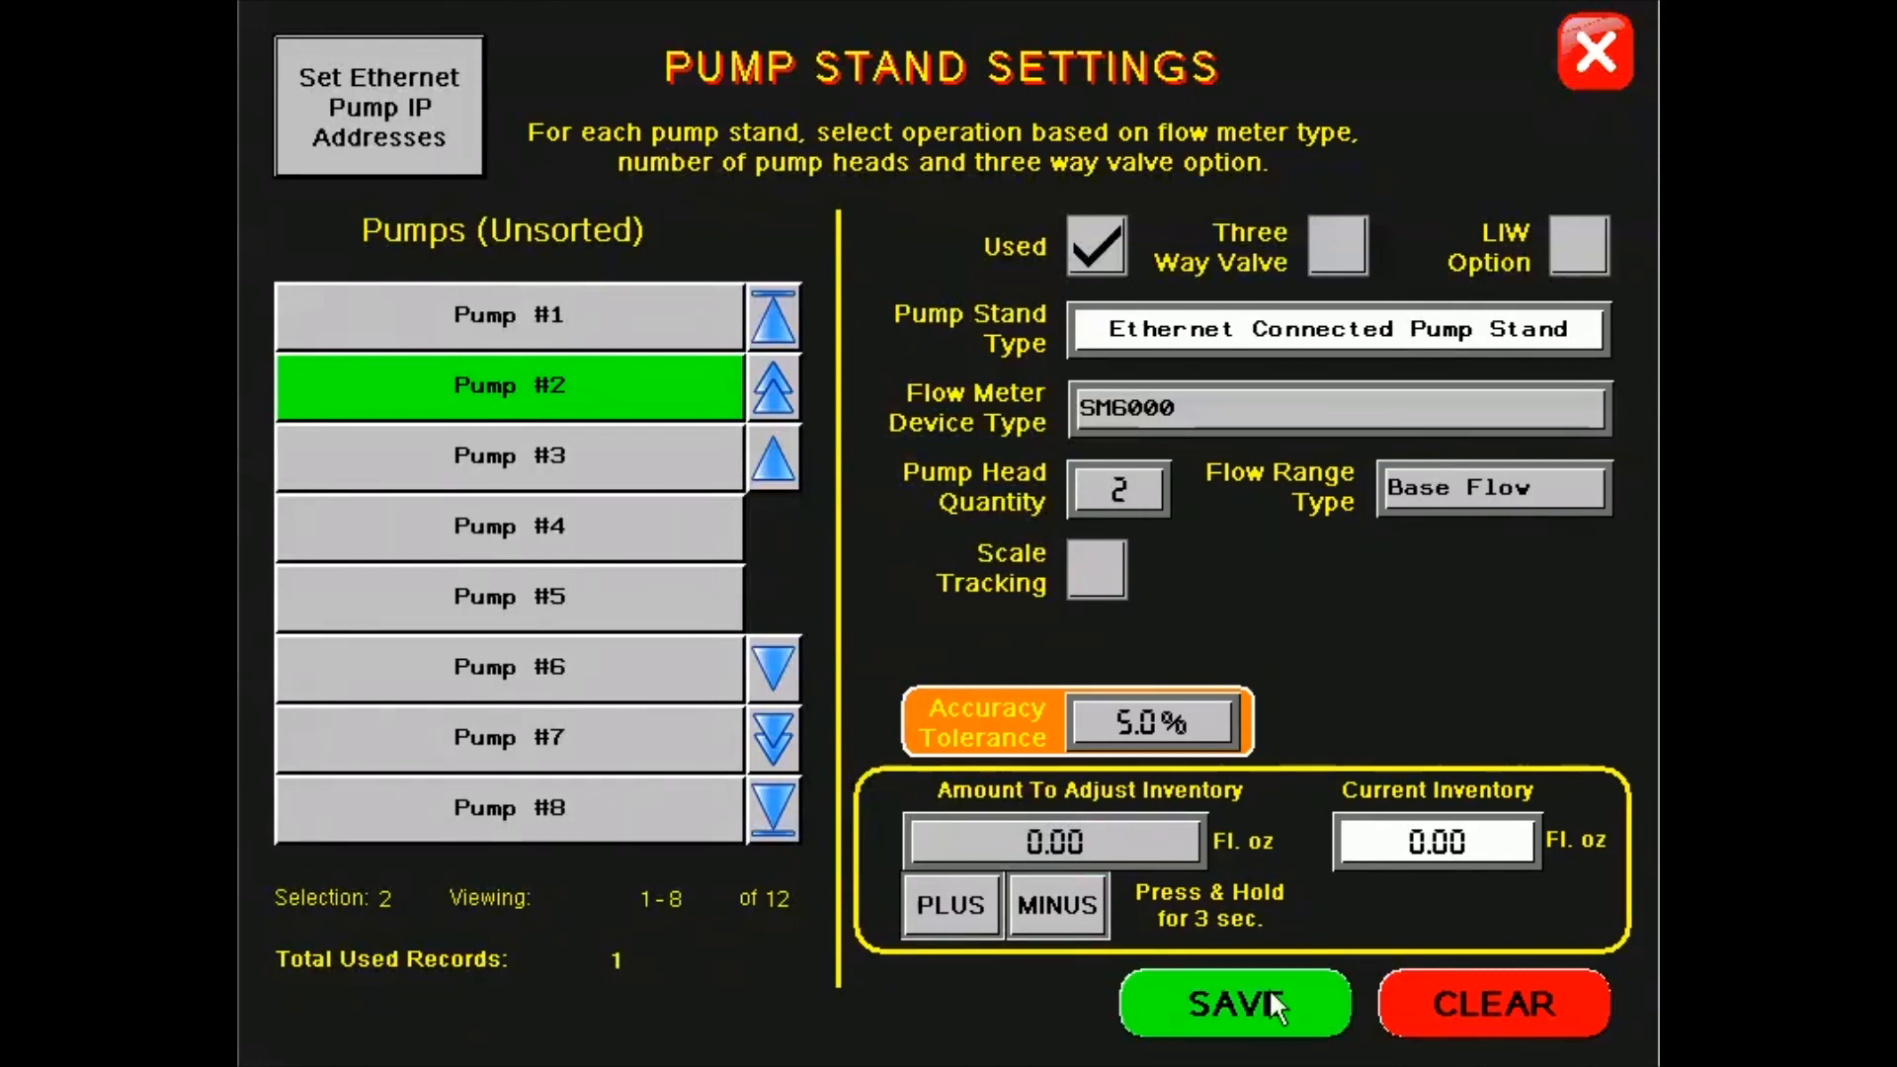
left_click(1272, 1024)
Step: Mark Pump #3 as used without a three-way valve, save it, and leave the pump stand settings
left_click(496, 454)
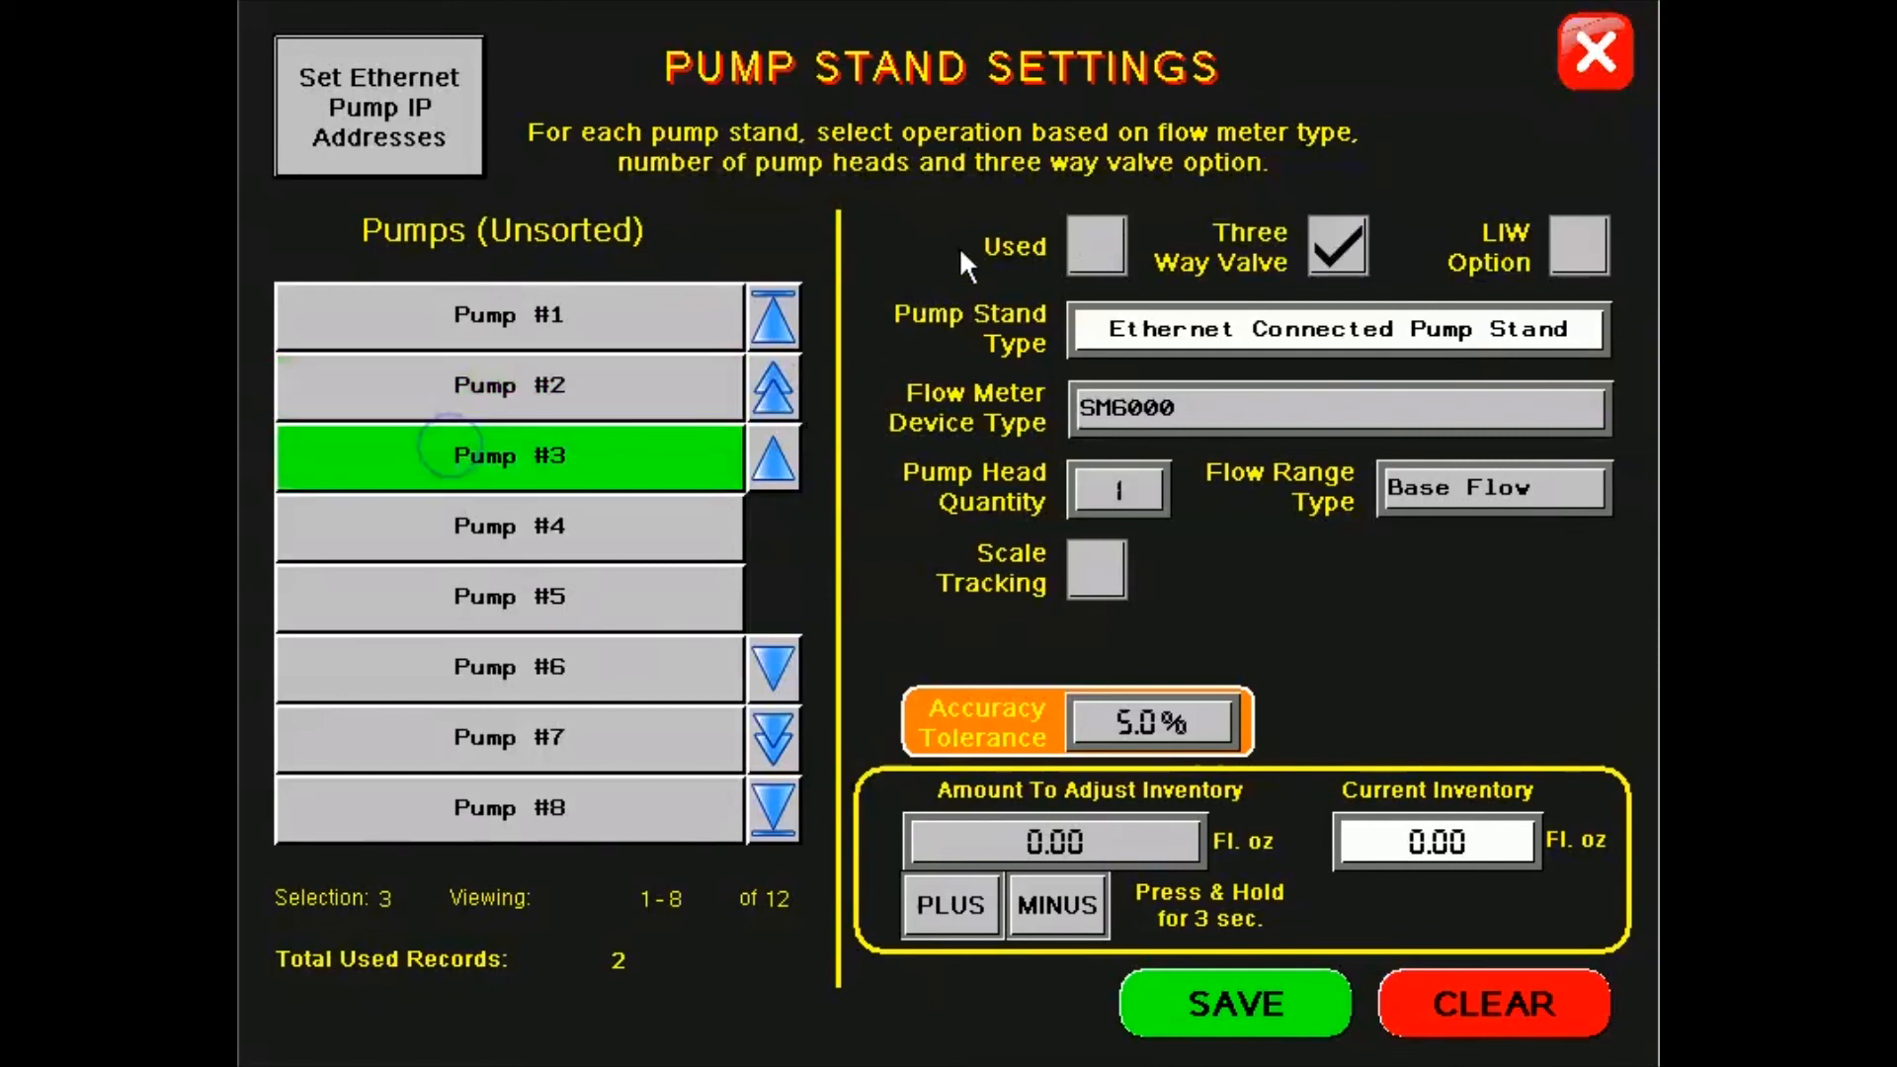
left_click(1102, 252)
left_click(1330, 250)
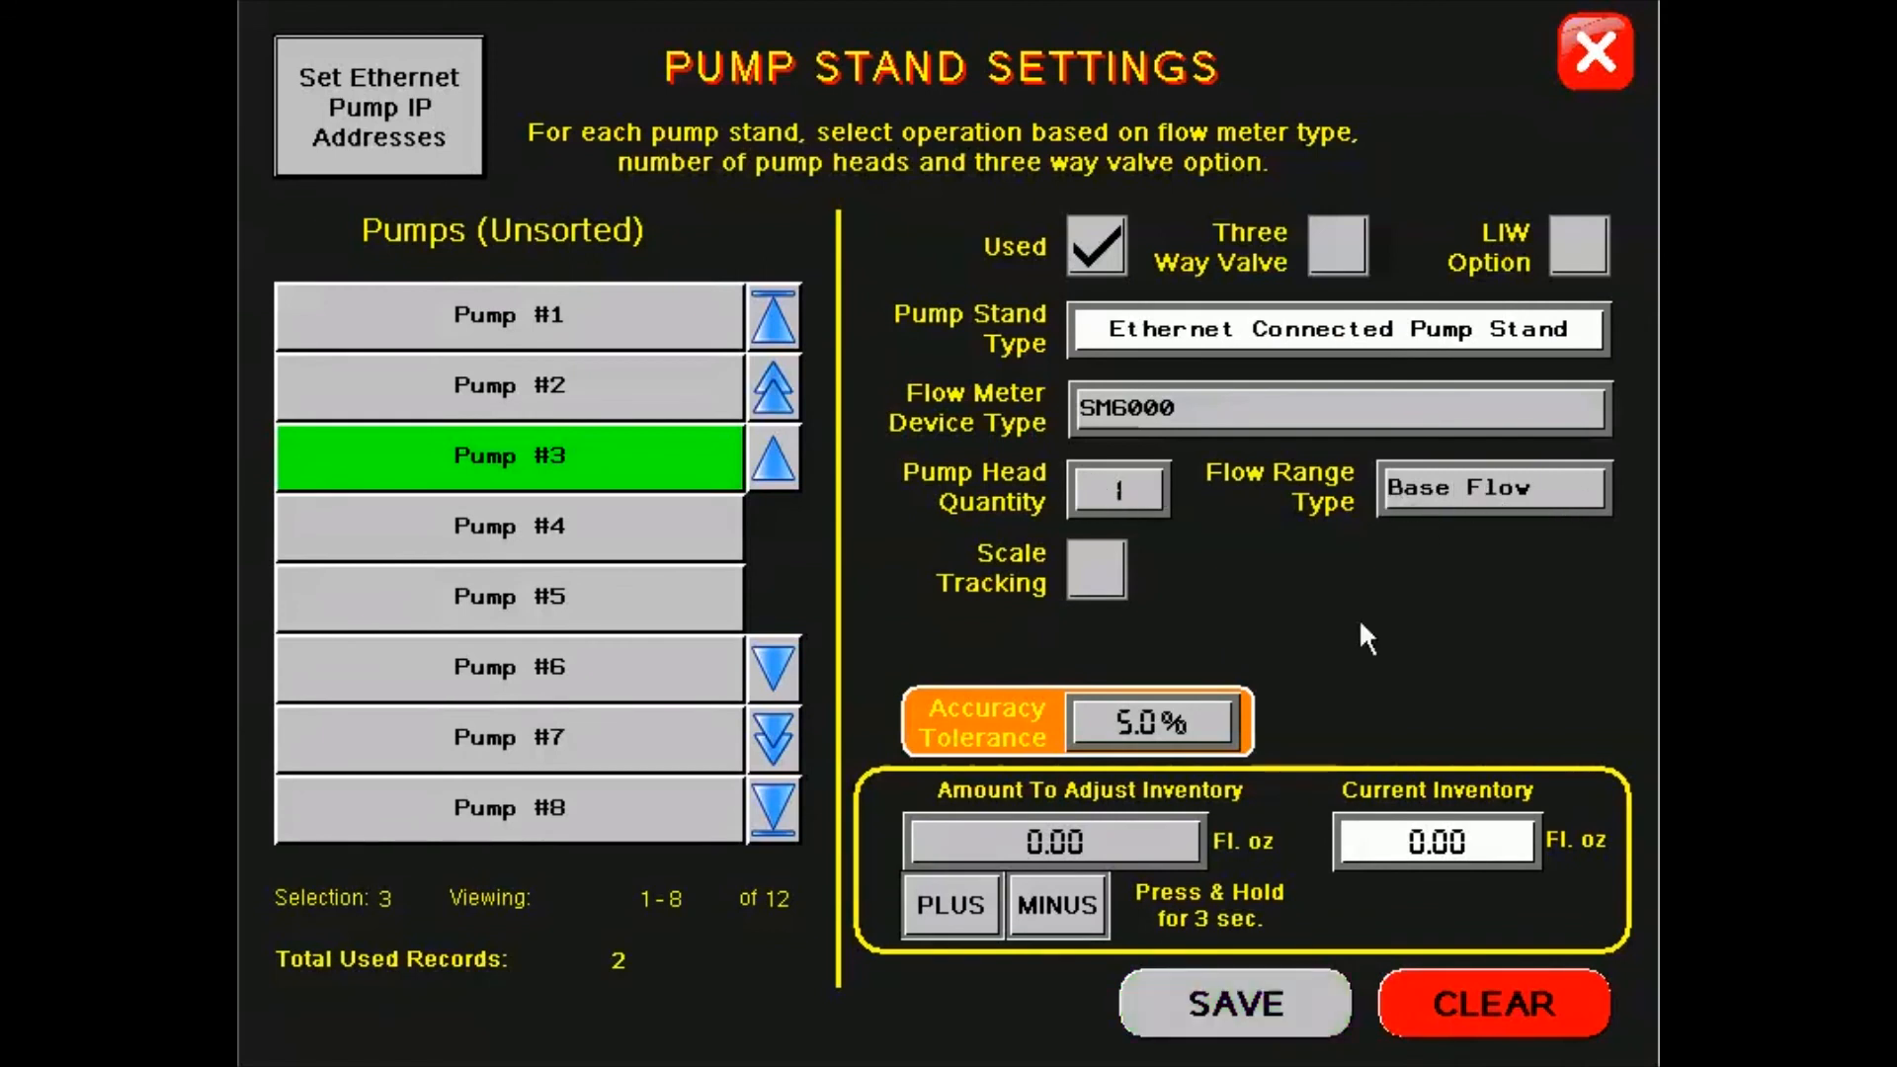
left_click(1207, 1005)
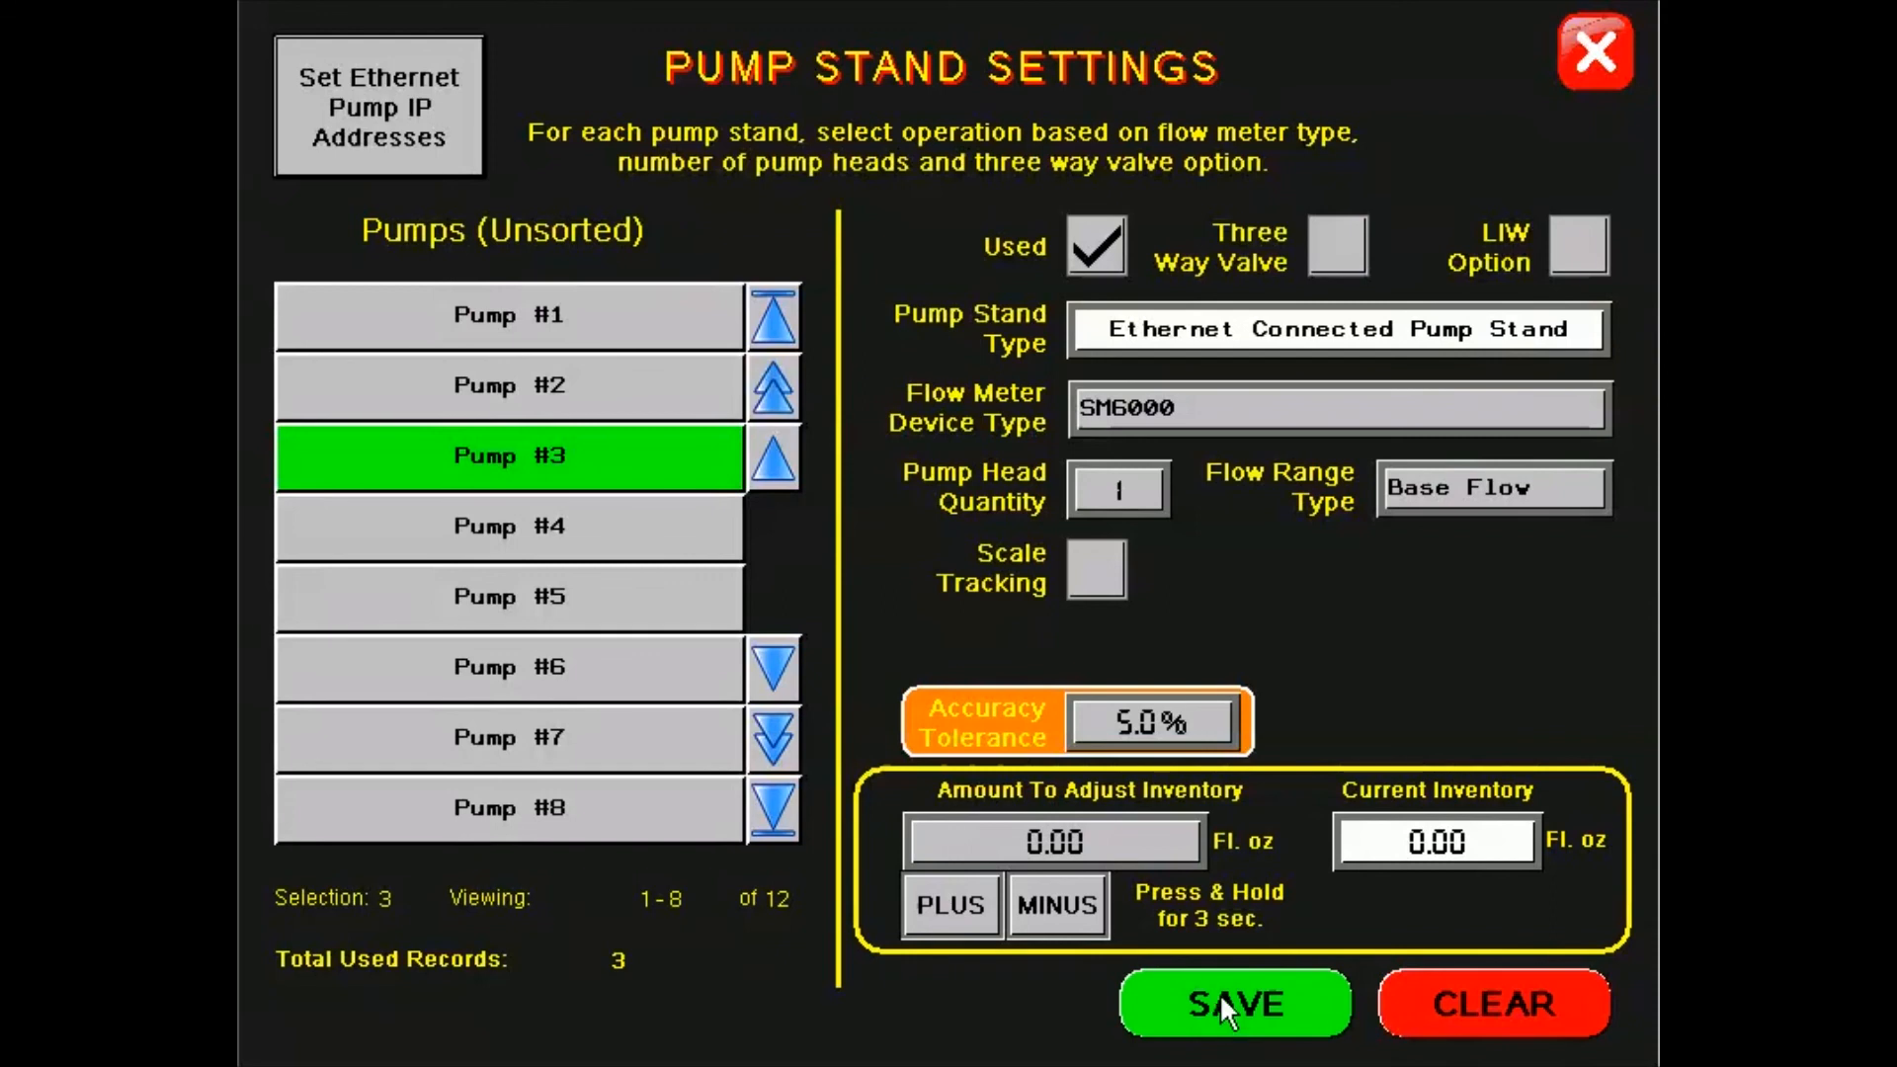
left_click(1578, 64)
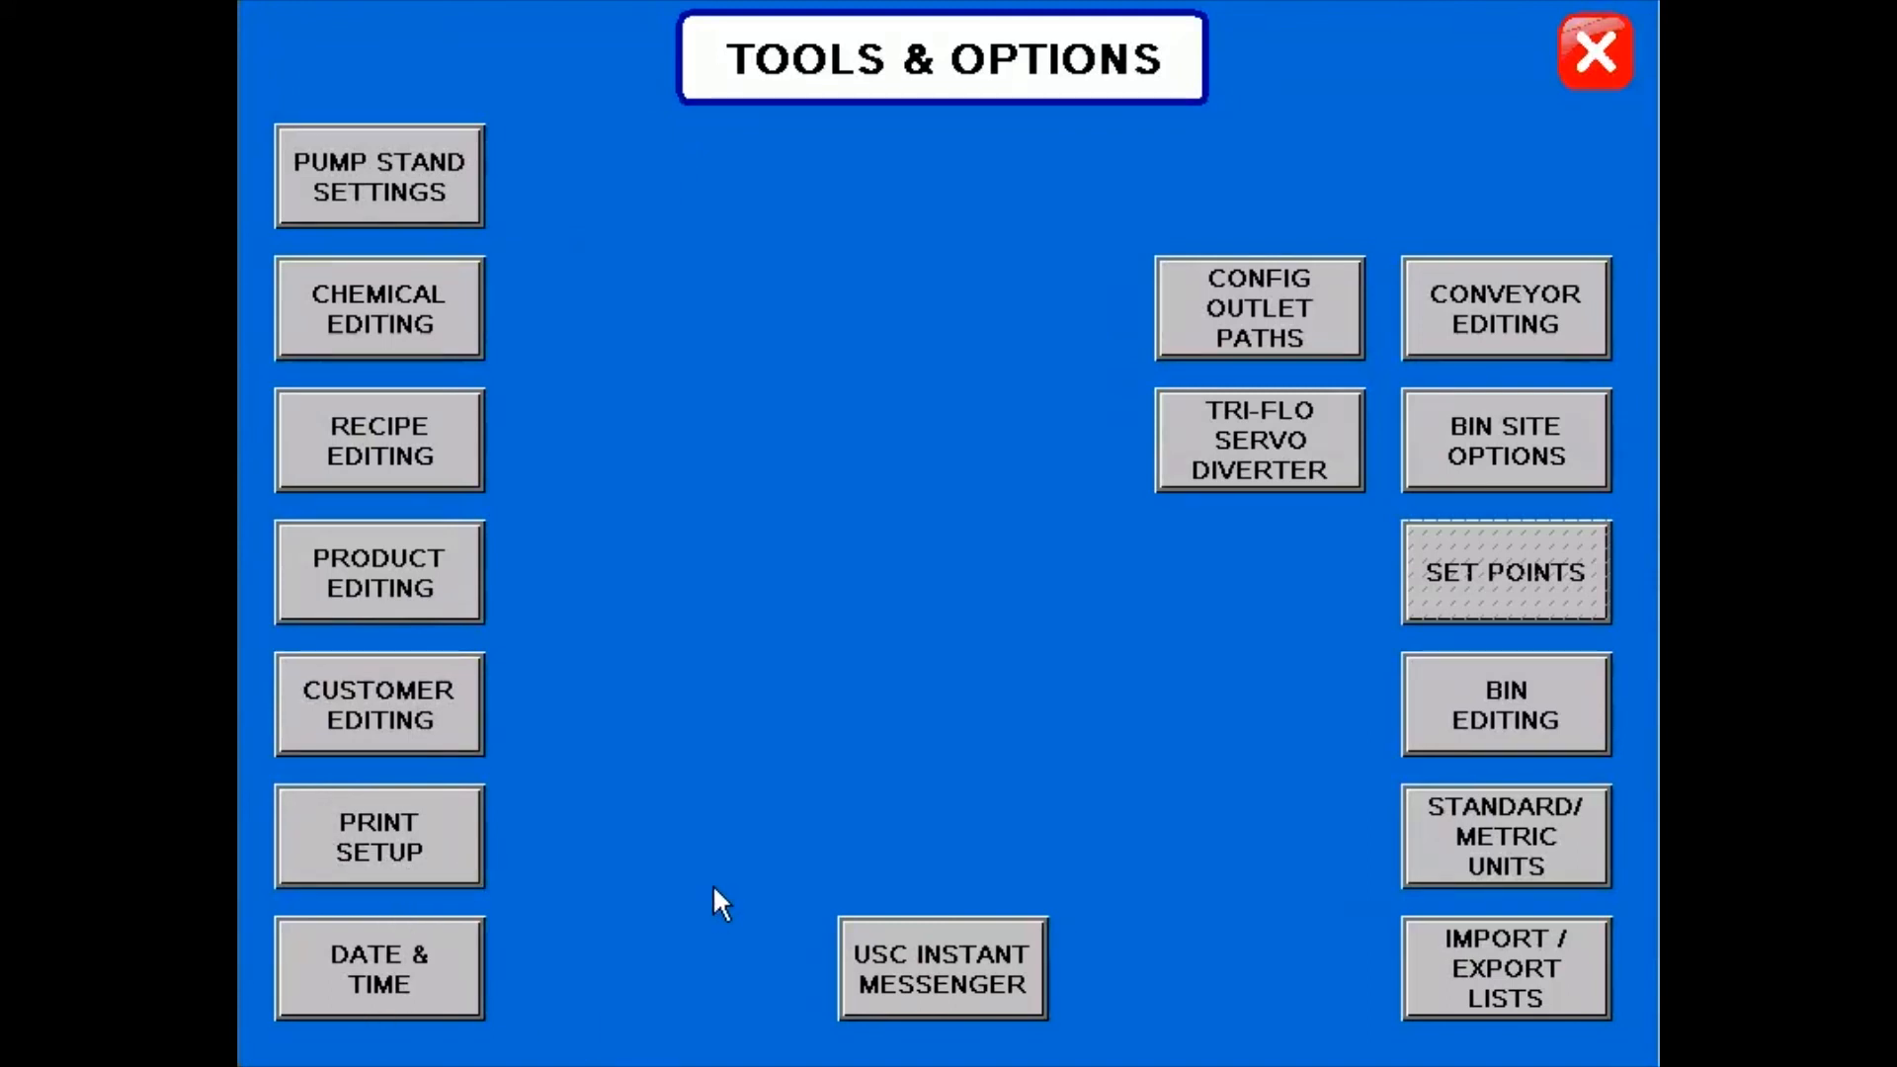
Step: Return to the bin site main screen and review the H-O-A controls for the conveyors, underbin encoders and bin slide gates
left_click(1621, 60)
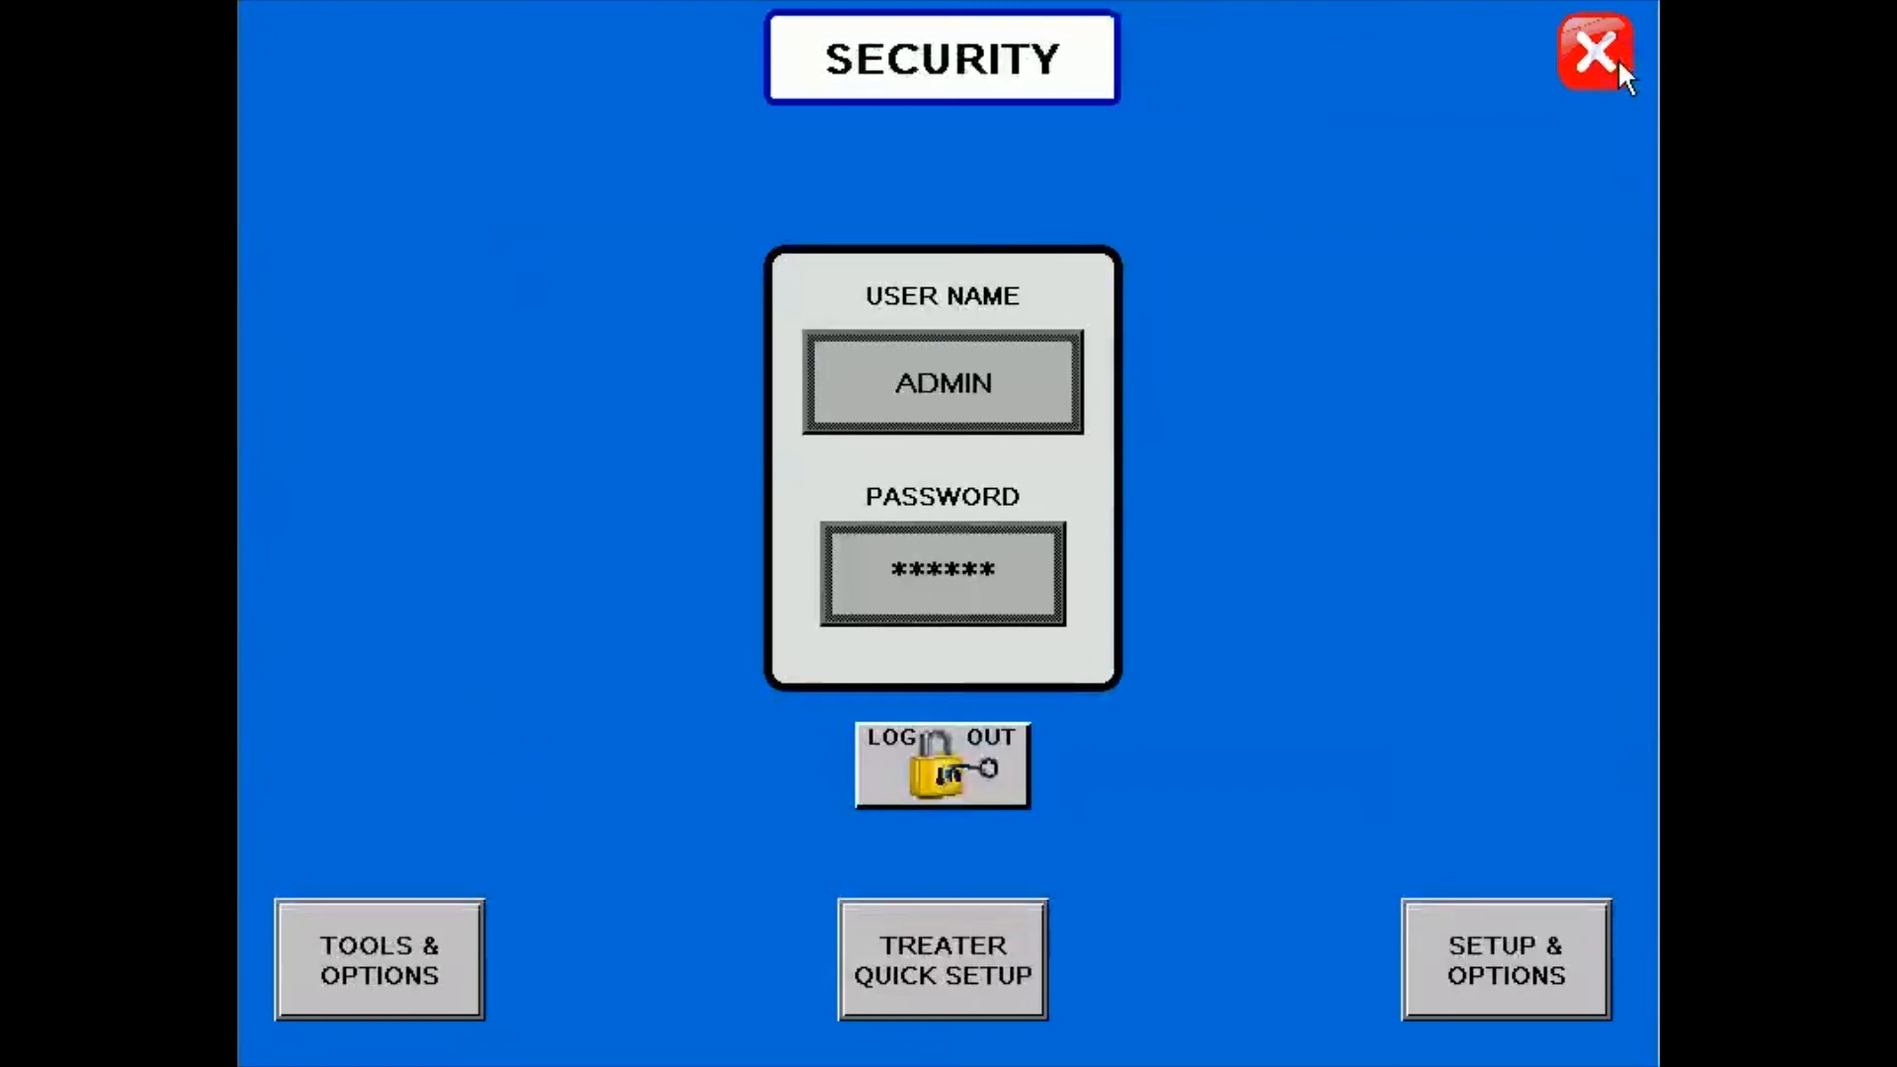
left_click(1619, 61)
left_click(1616, 58)
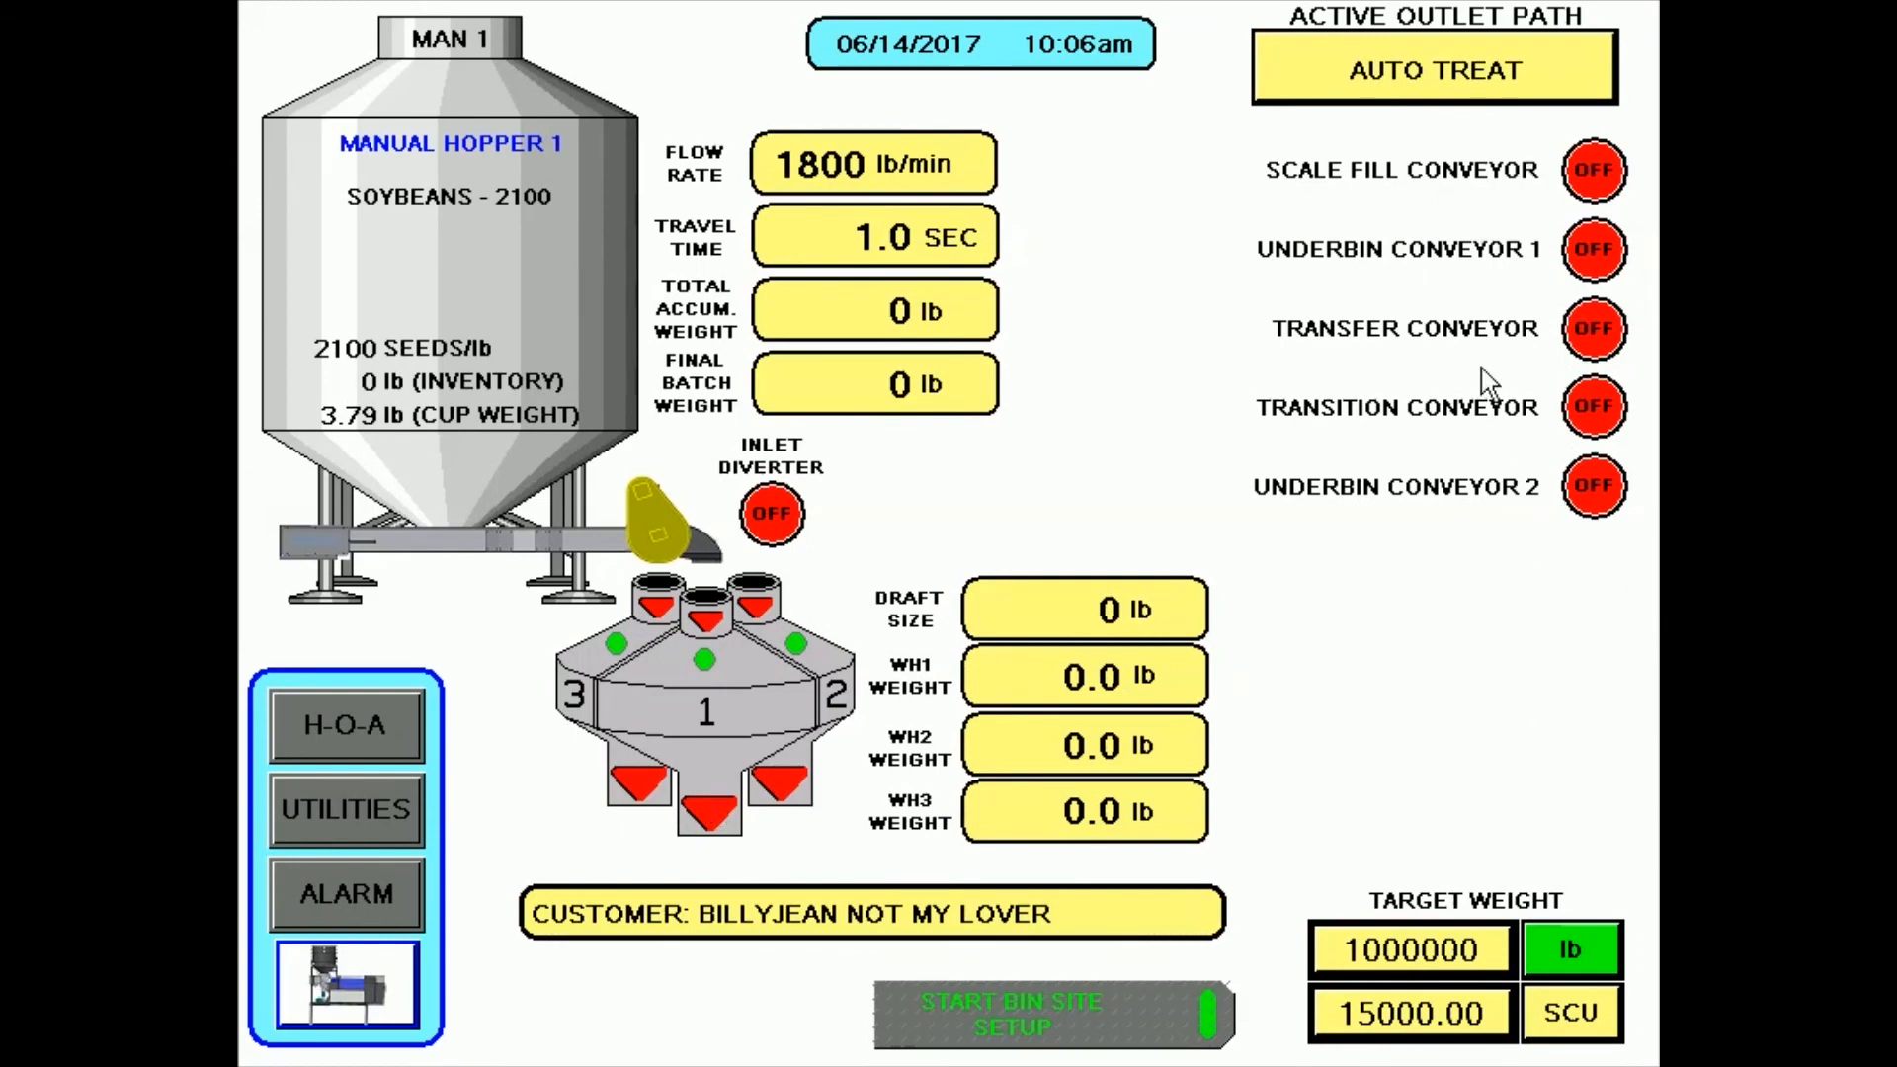
left_click(331, 721)
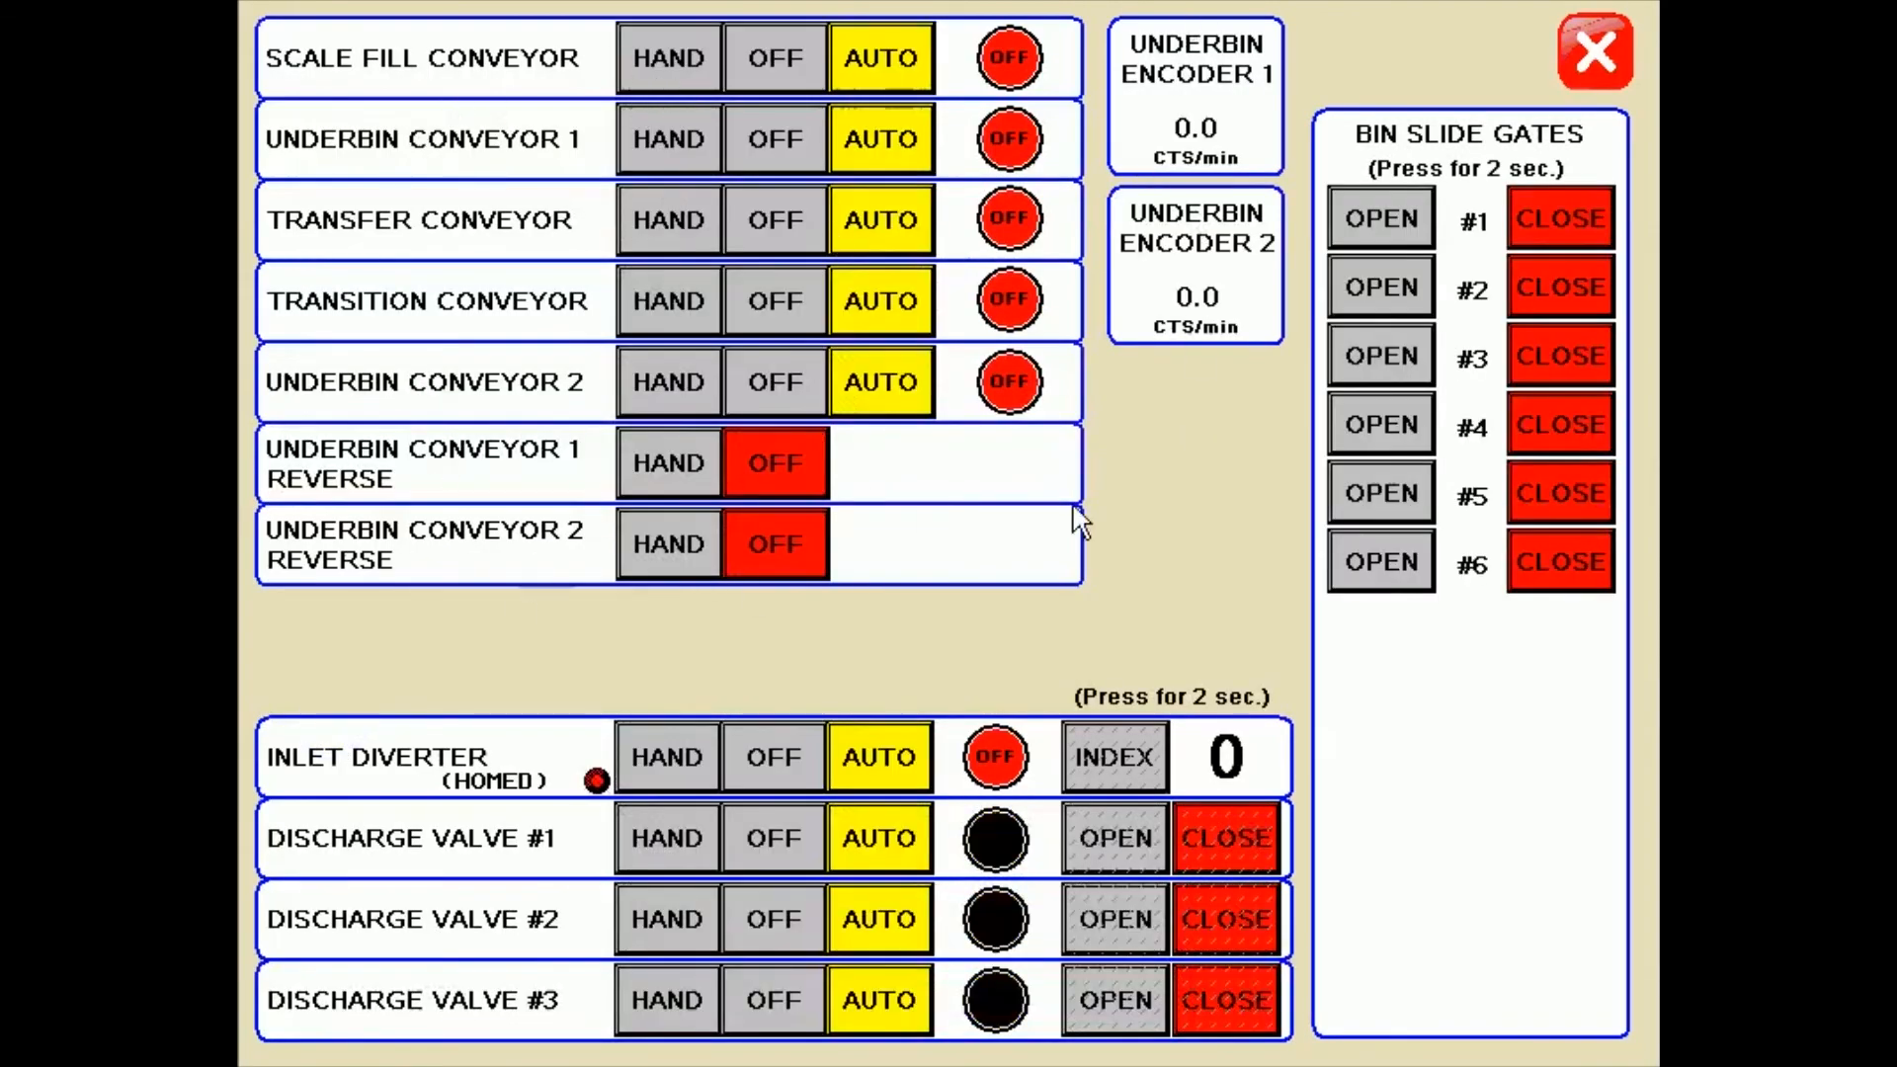
left_click(1594, 52)
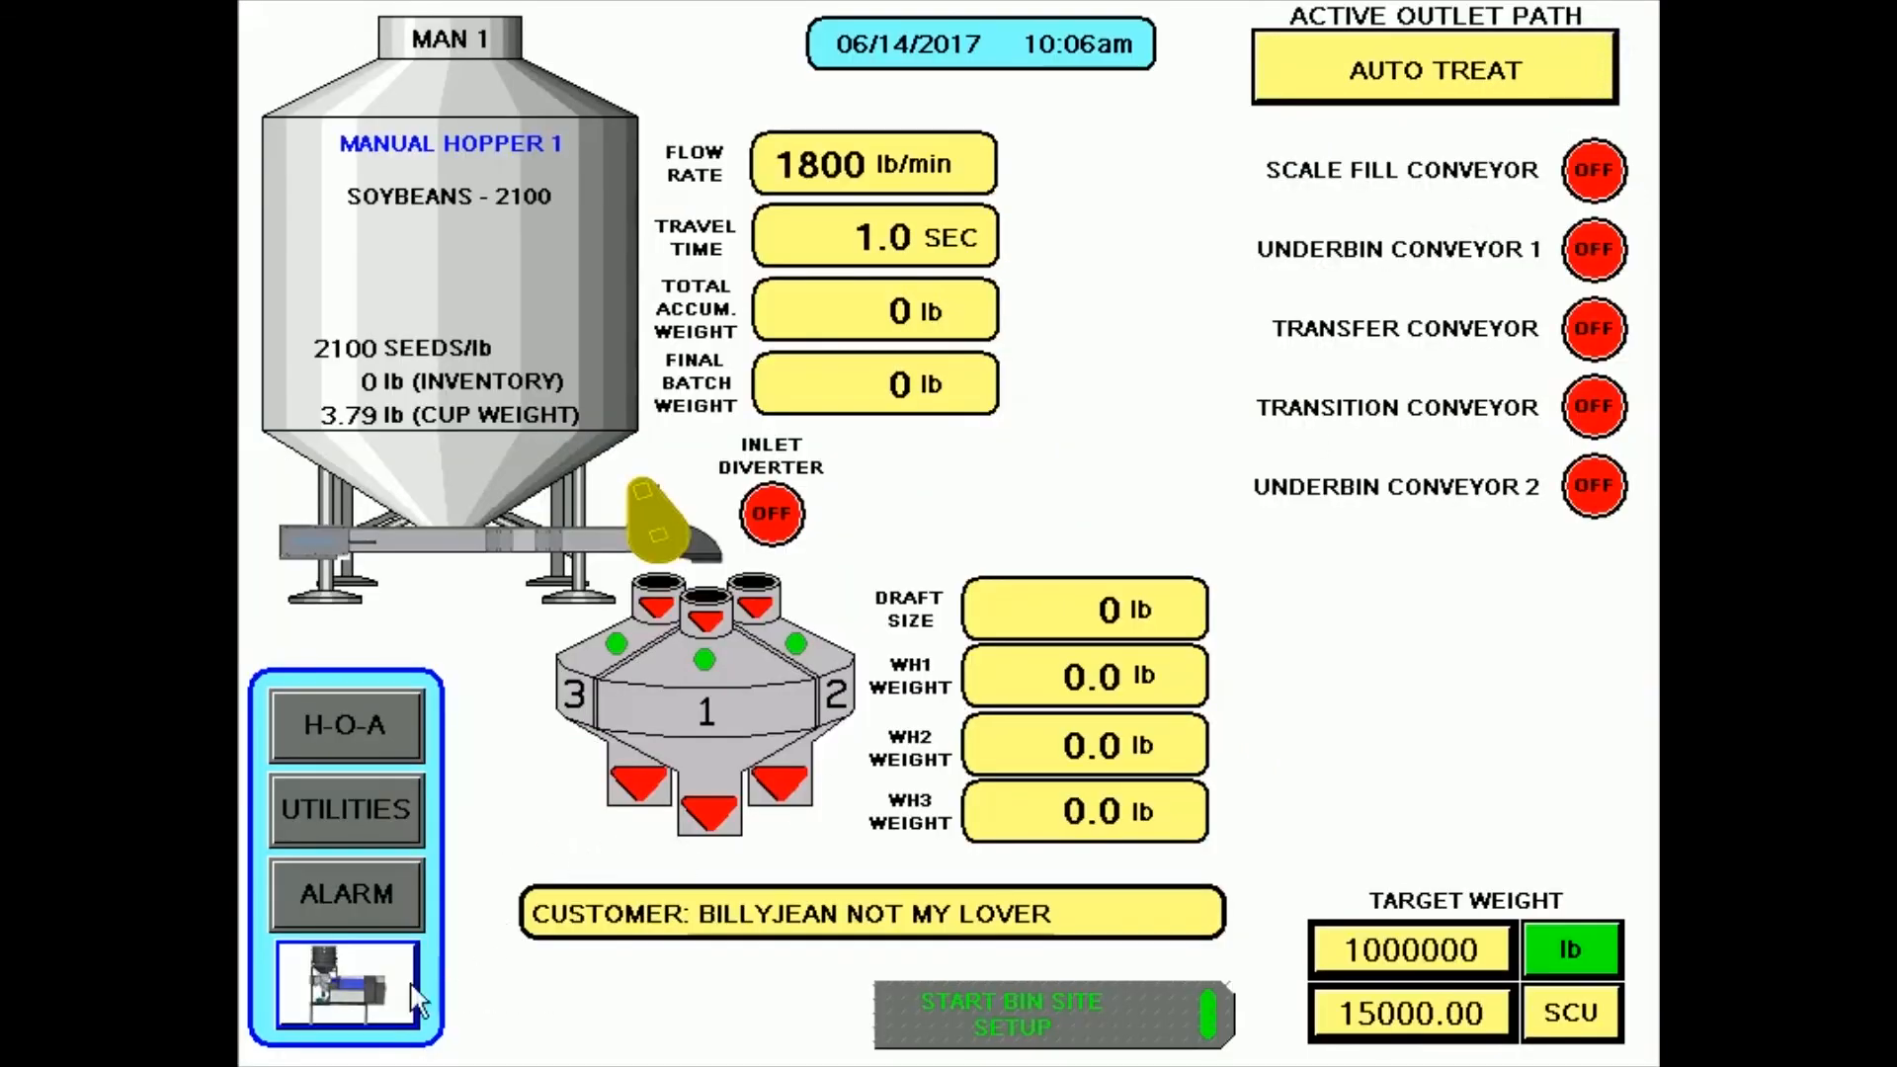
Step: Switch to the treater screen and review its H-O-A controls for the drum, atomizer, seed wheel and pumps
left_click(375, 1007)
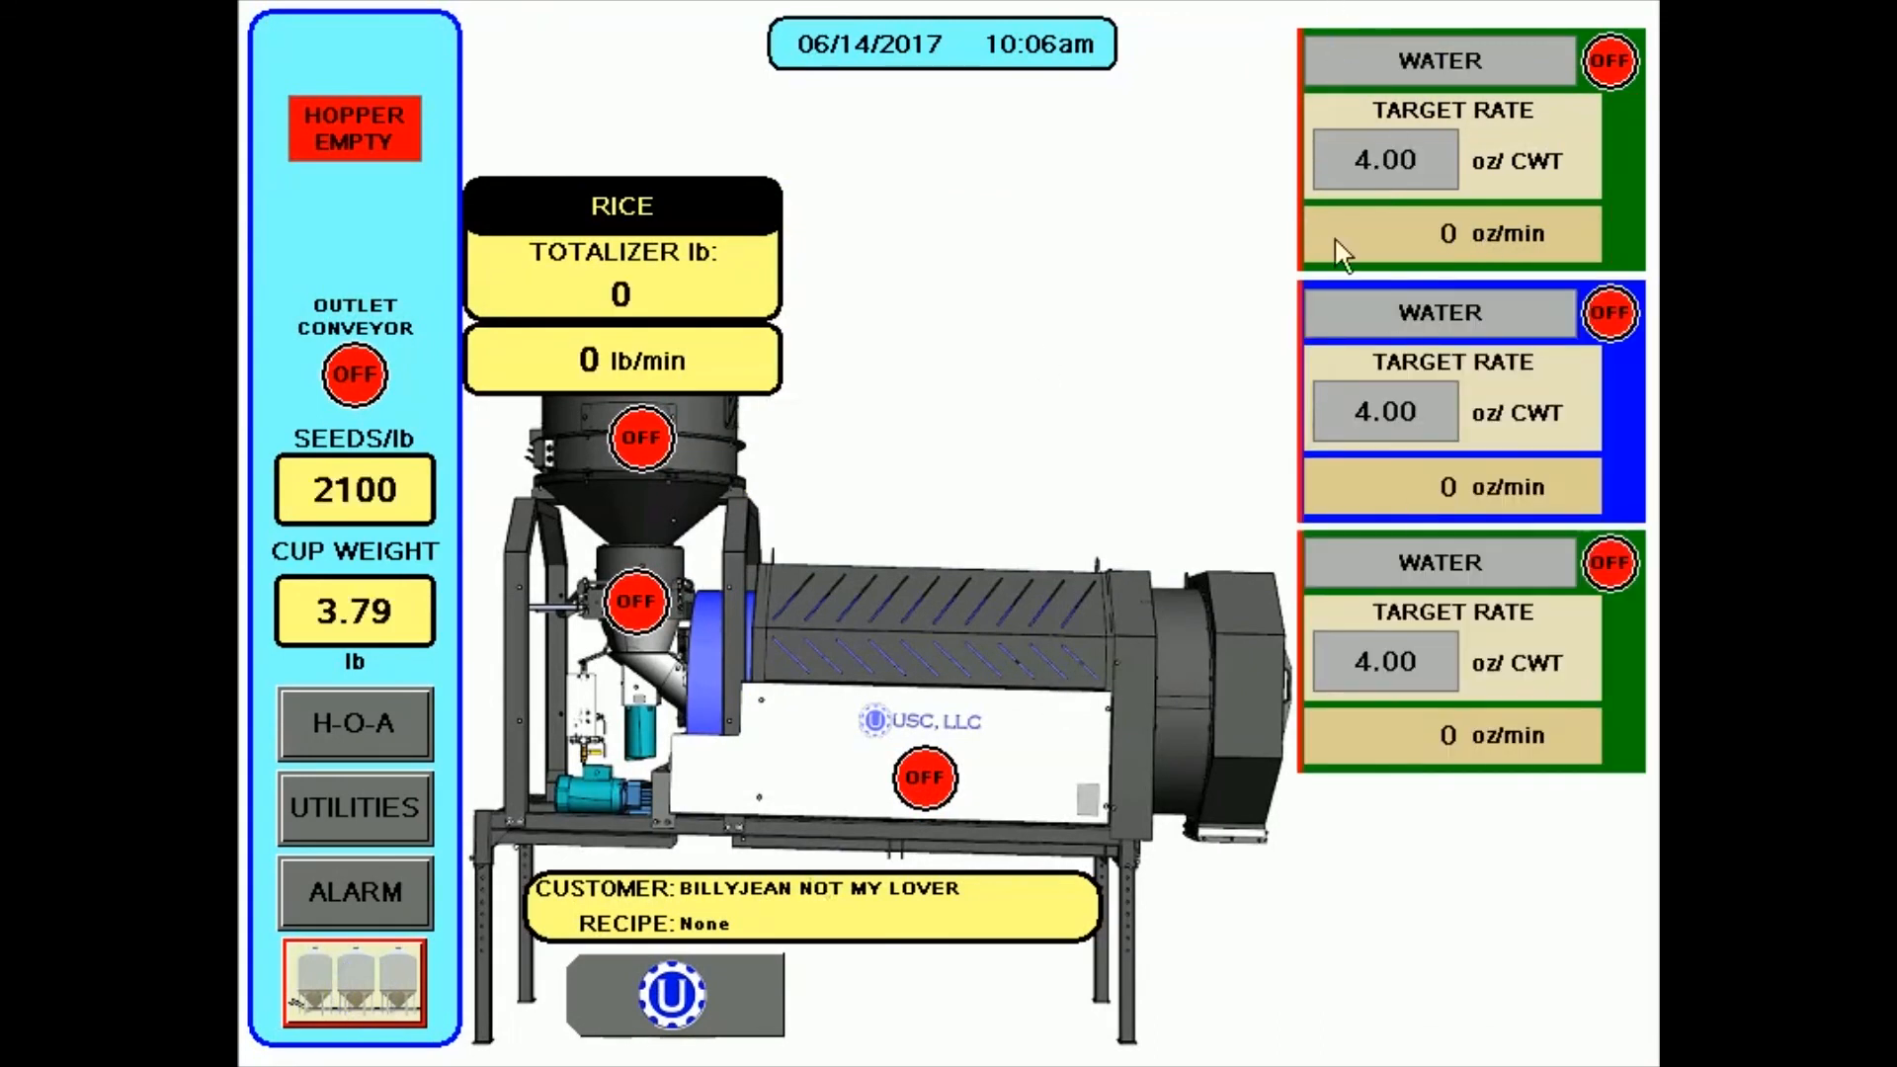
left_click(378, 721)
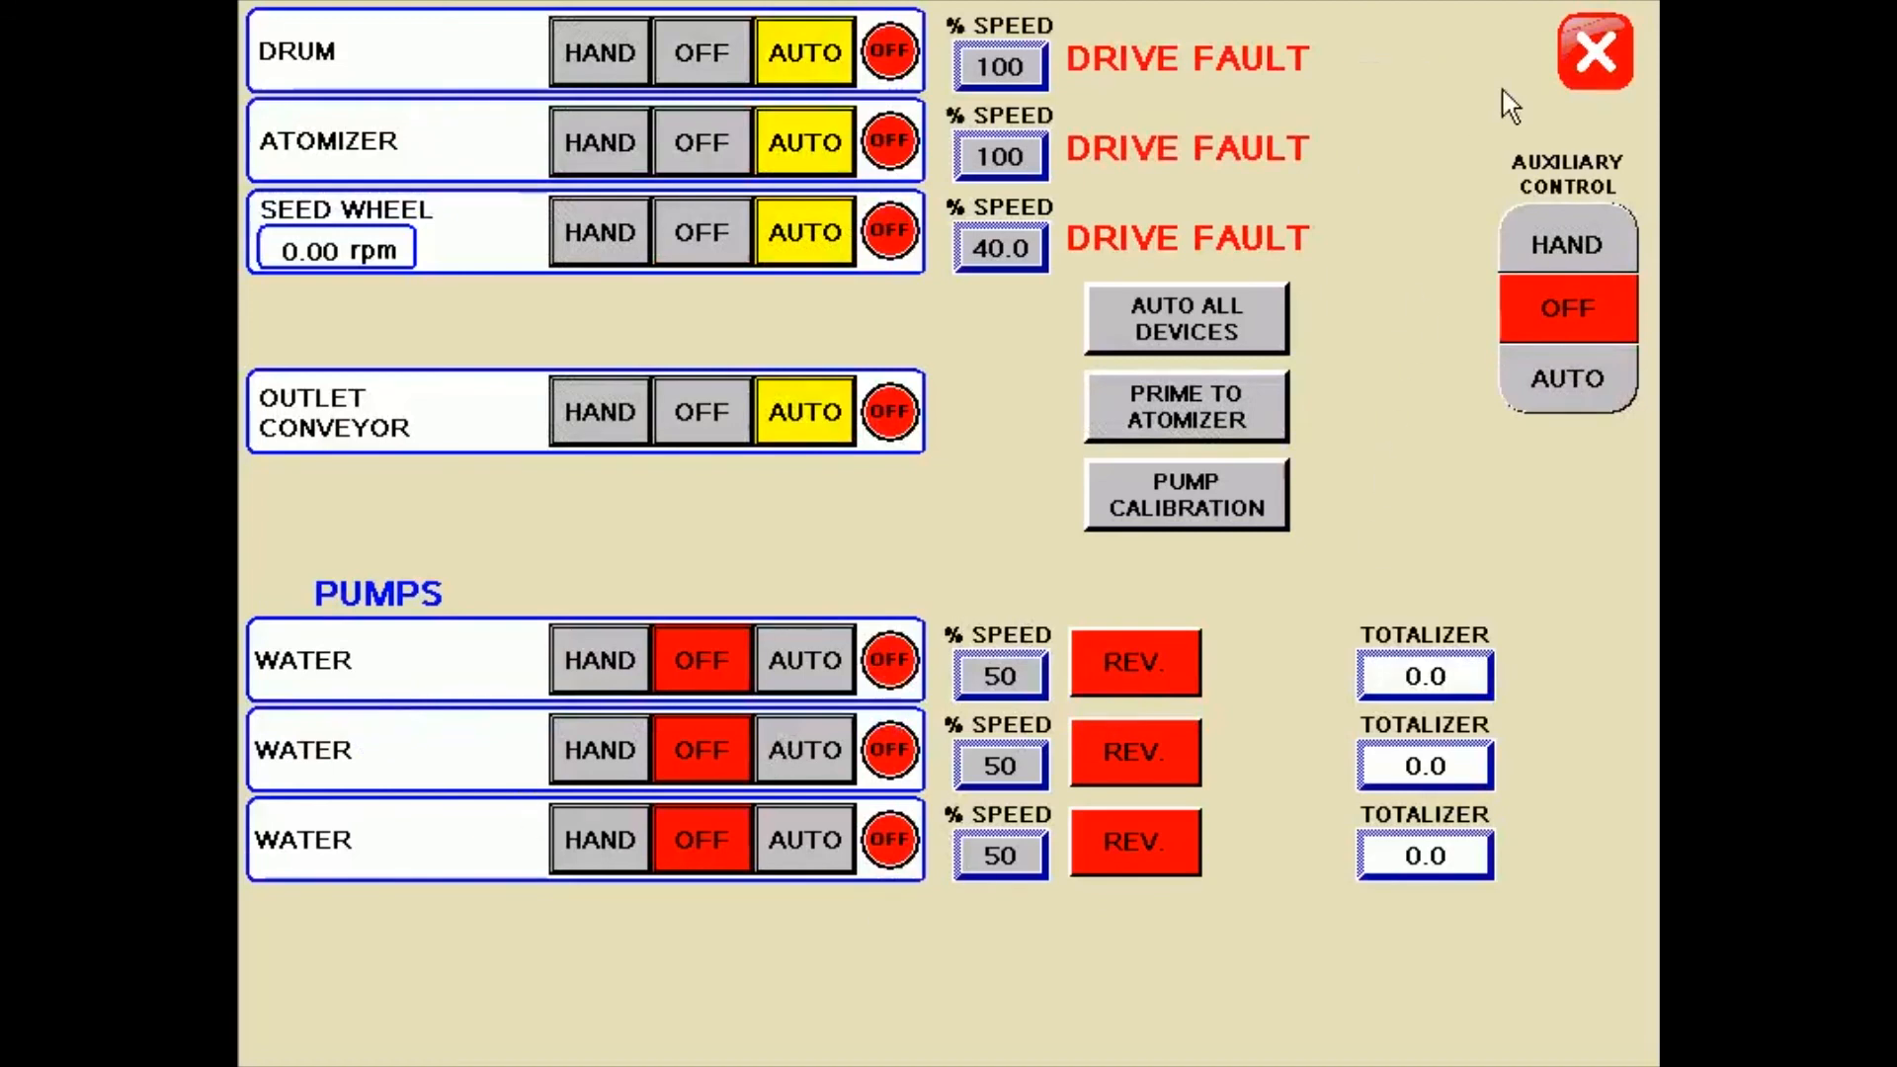
left_click(1619, 60)
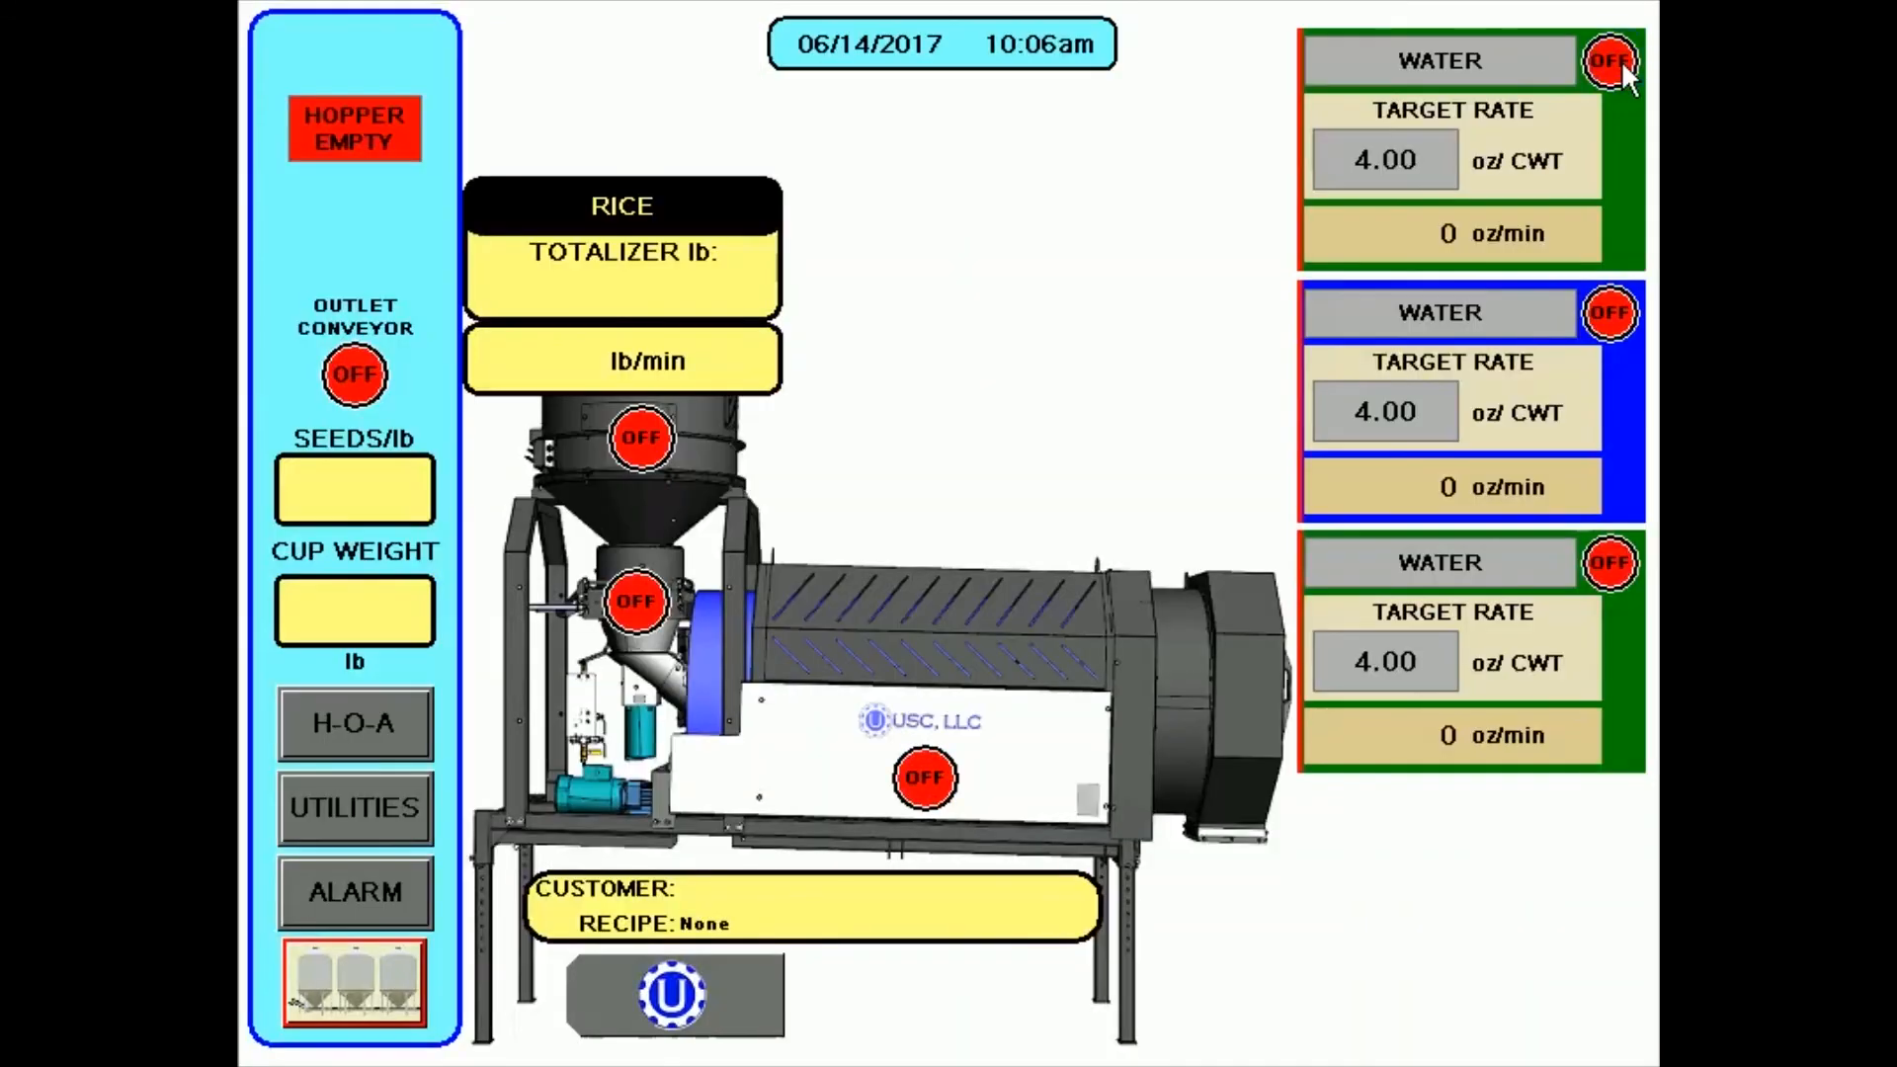